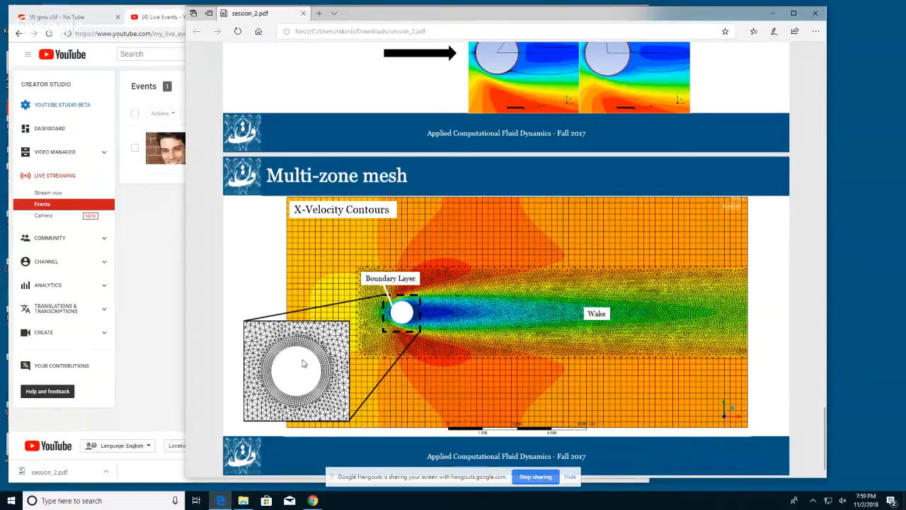
Minimize the open PDF and browser windows and launch Workbench 19.1
click(775, 16)
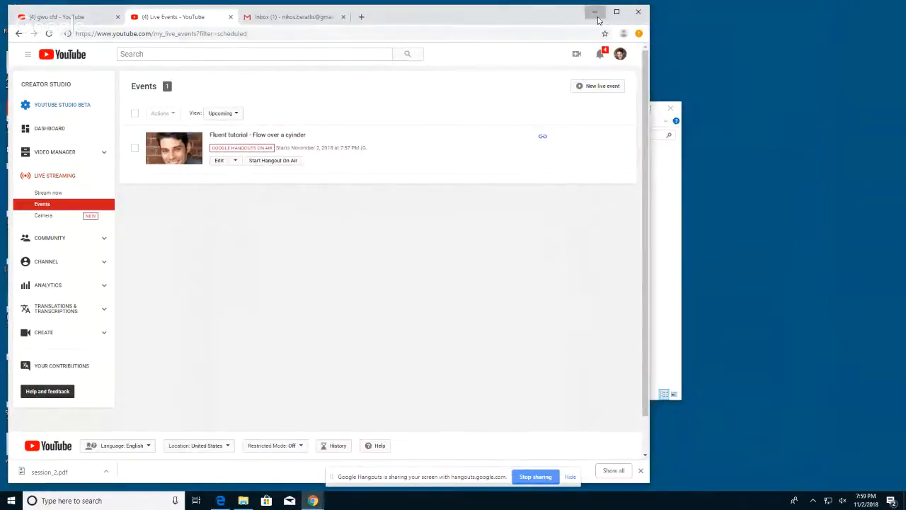
click(597, 15)
click(12, 501)
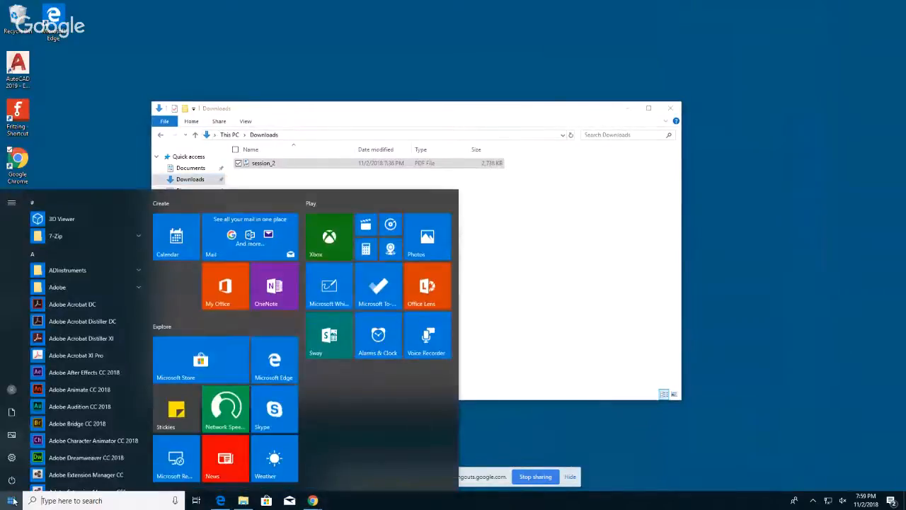
text(wor)
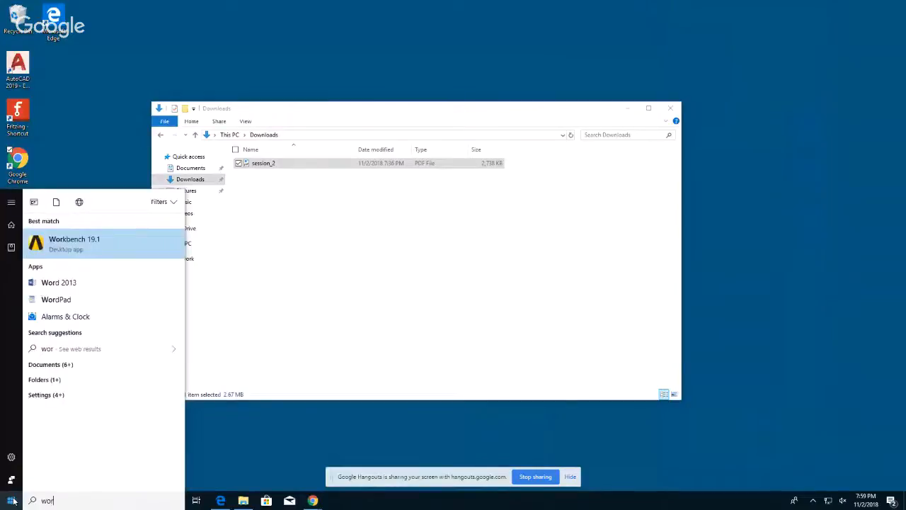
click(68, 244)
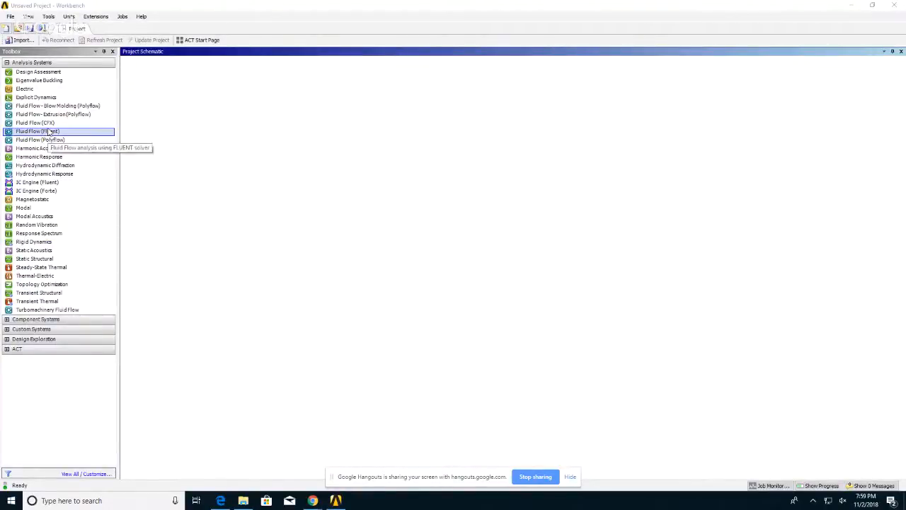
Add a Fluid Flow (Fluent) analysis system named "cylinder Re40" and start a new DesignModeler geometry for it
drag(51, 131, 168, 130)
text(c)
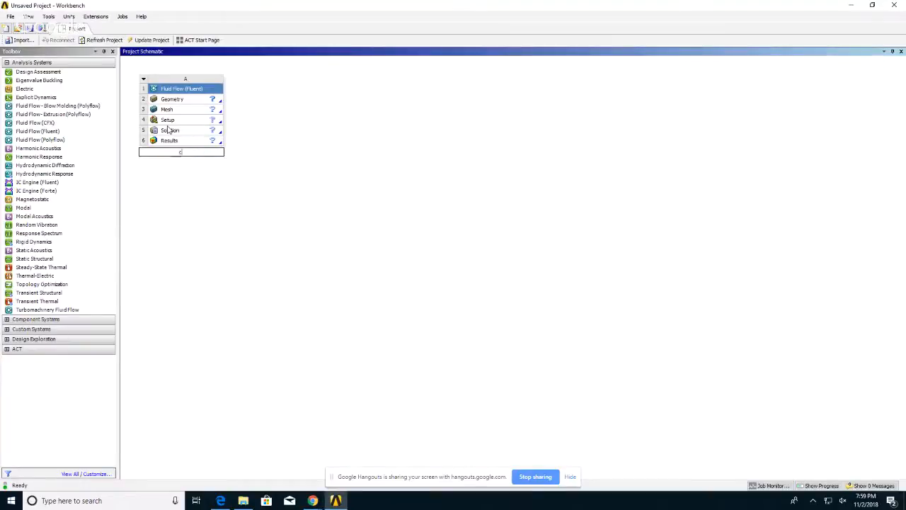
text(ylinder Re40)
key(Return)
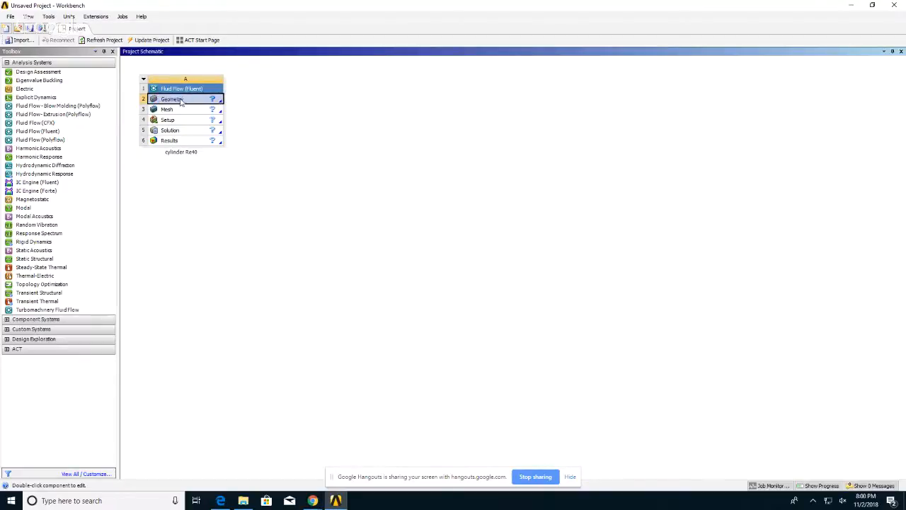
right_click(181, 100)
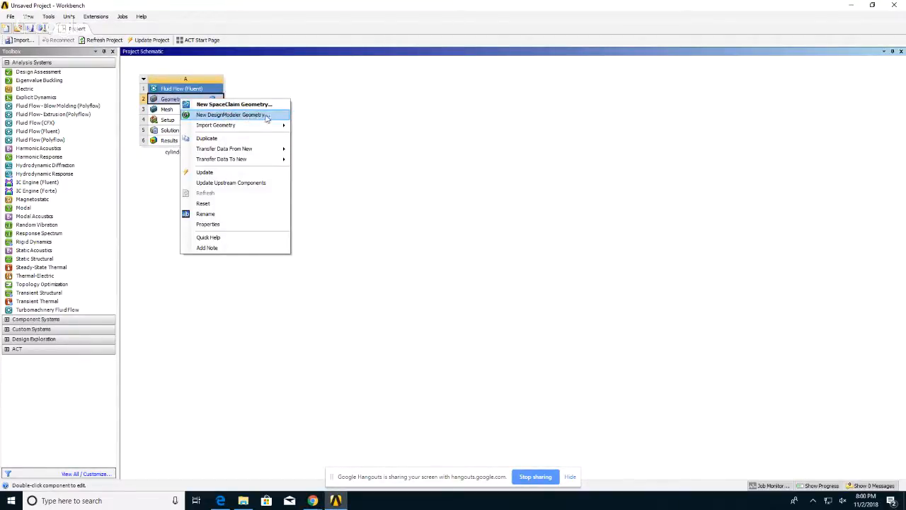
click(275, 115)
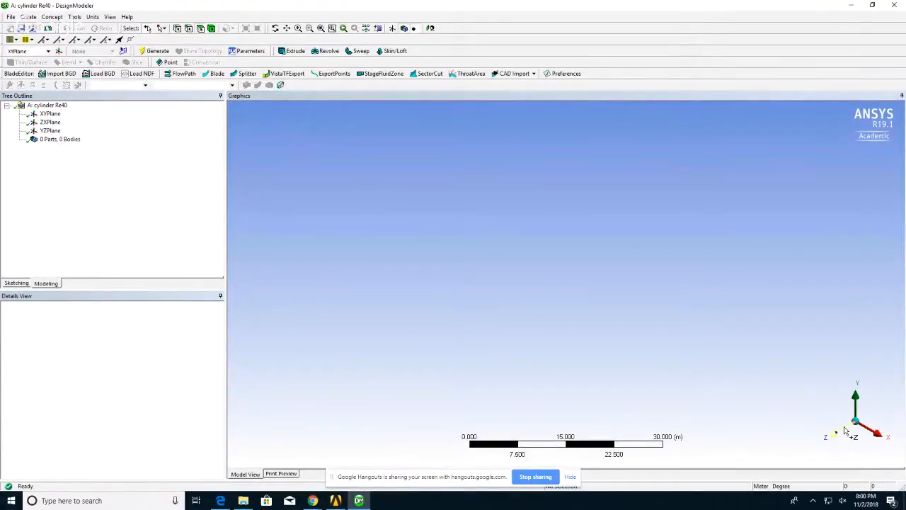
Switch to sketching on the XY plane and enable the grid's 2D display and snapping
click(844, 431)
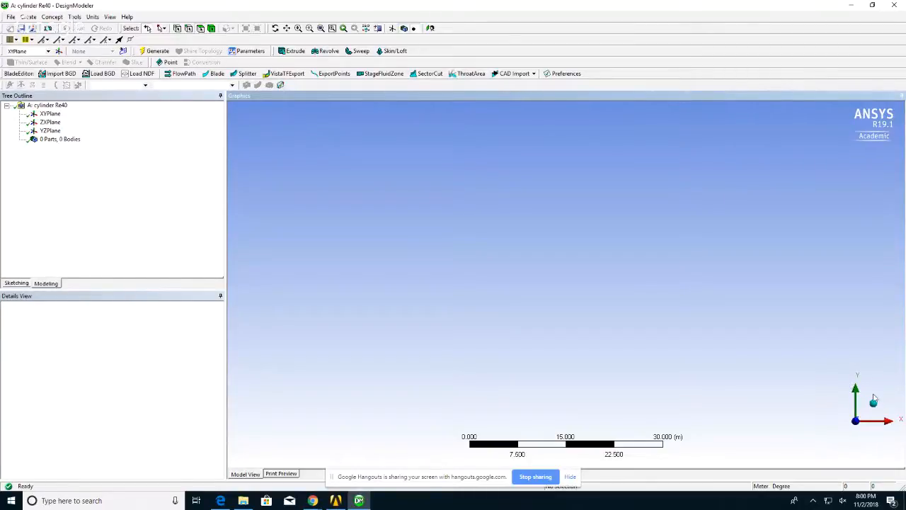
click(23, 283)
click(90, 271)
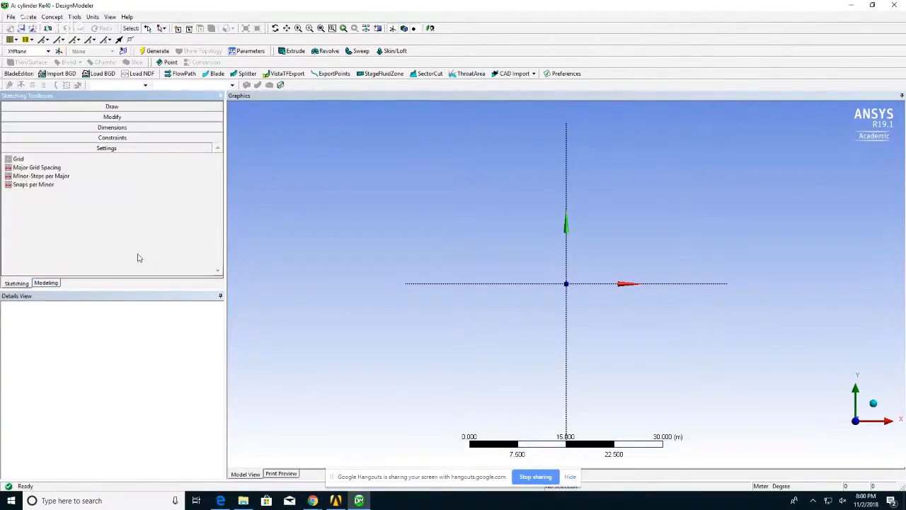
click(49, 161)
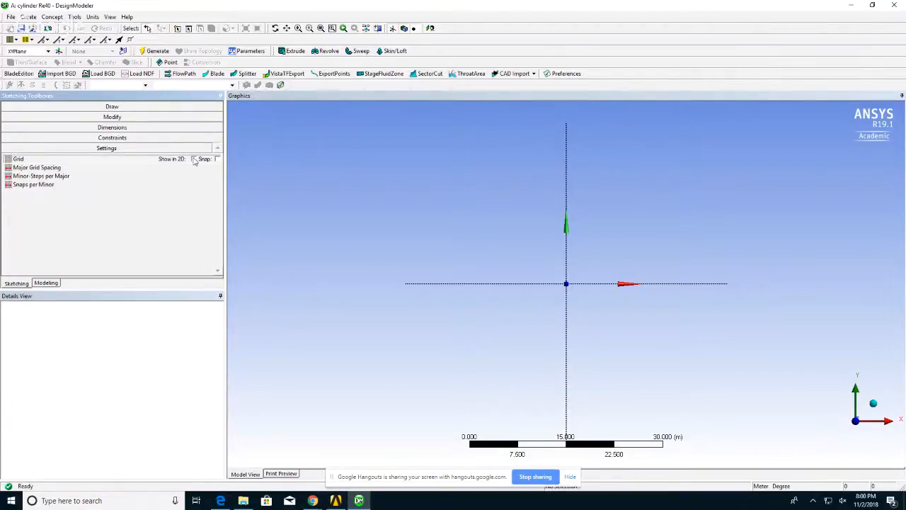
click(193, 159)
click(217, 159)
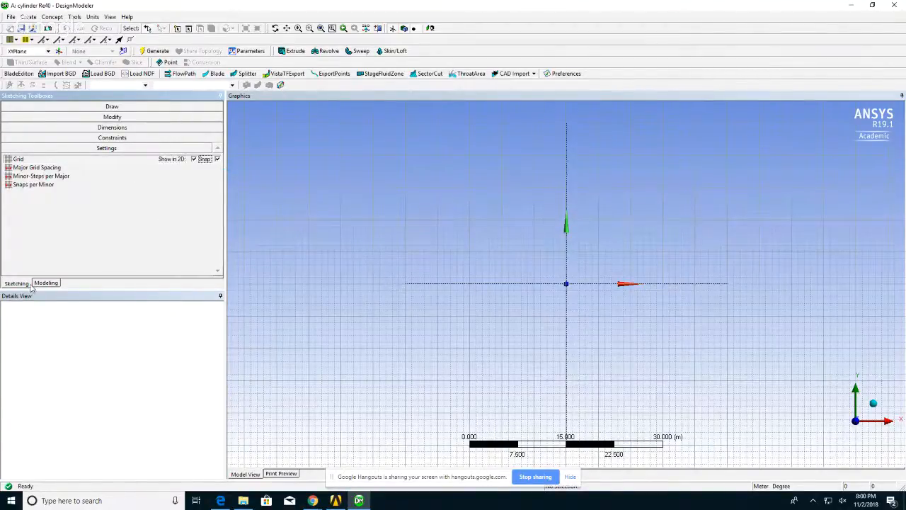
Draw a circle centred on the origin, about 5.7 m in diameter
click(87, 107)
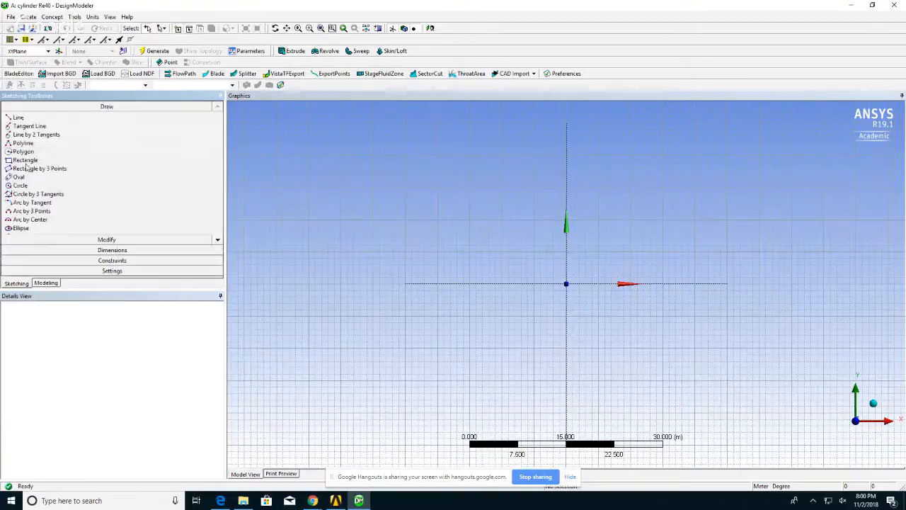
click(26, 187)
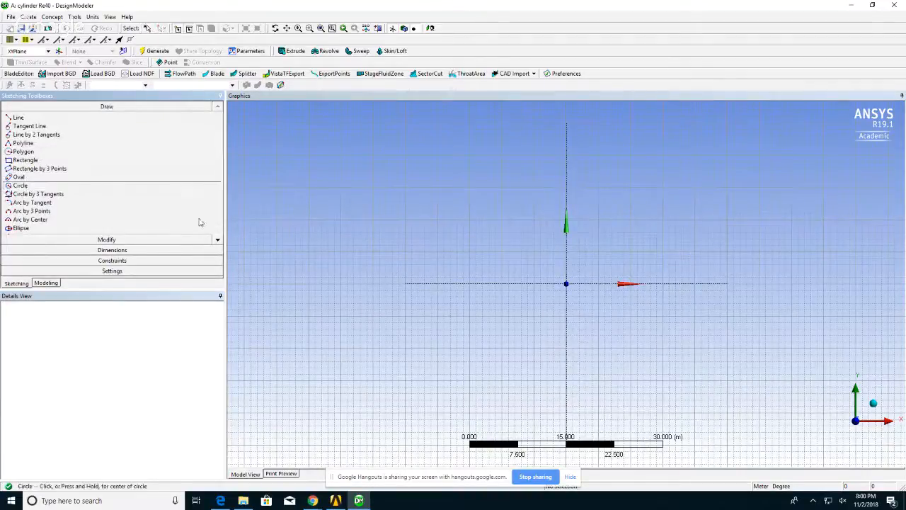
click(566, 284)
click(578, 269)
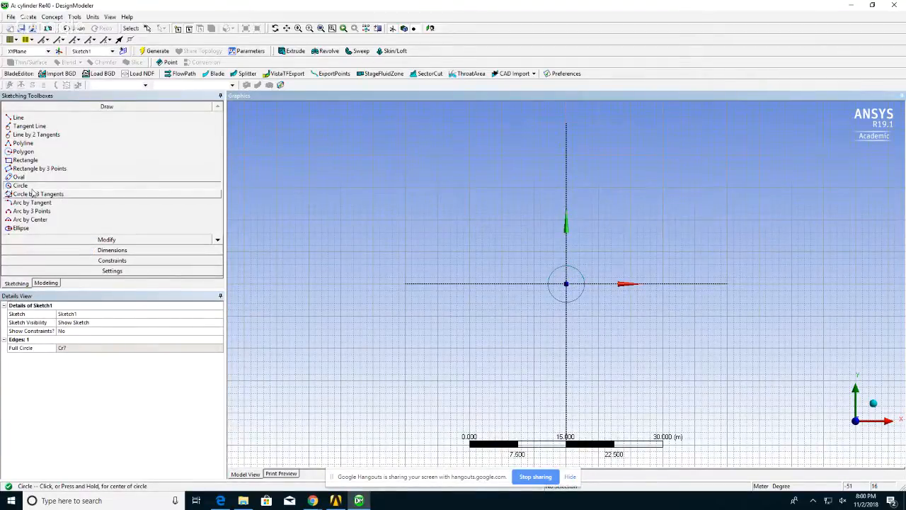
Draw a rectangle around the circle from about (-15, 15) to (46, -11) m
click(26, 160)
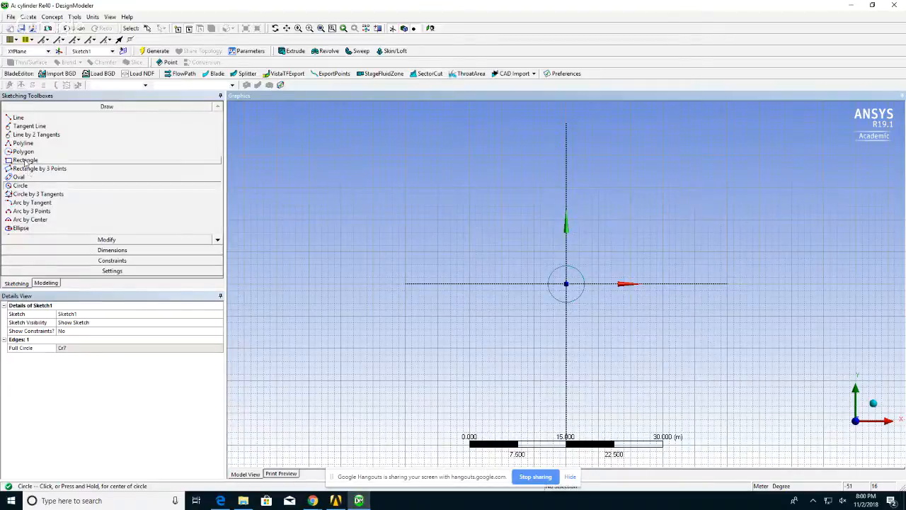
click(470, 186)
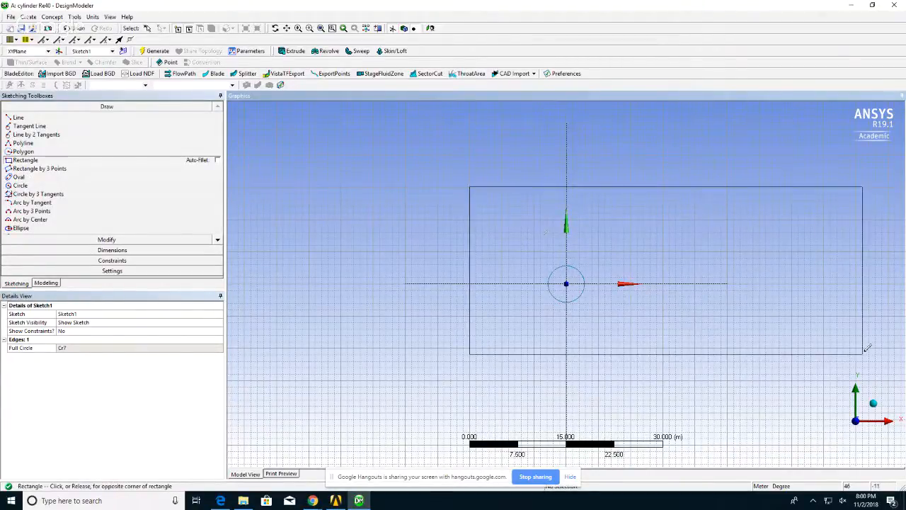
click(864, 351)
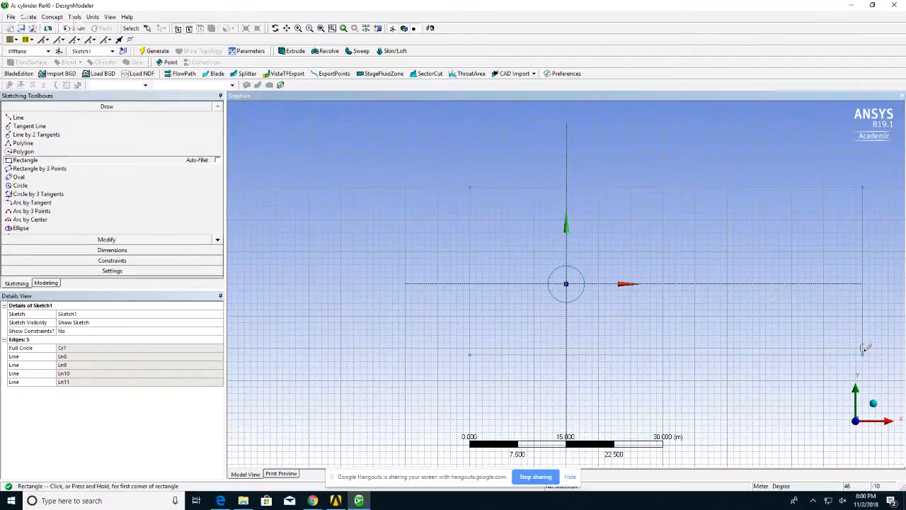
Add a diameter dimension to the circle and set it to 1 m
click(72, 251)
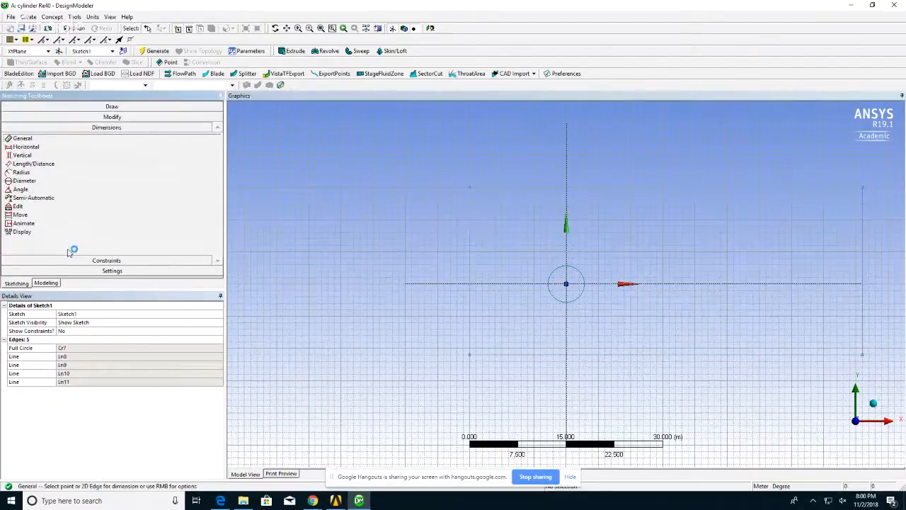
click(30, 149)
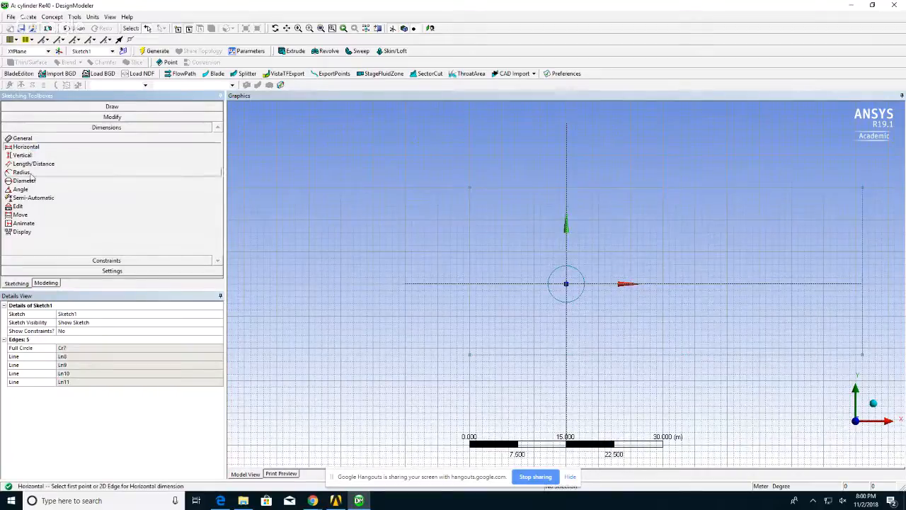
click(31, 182)
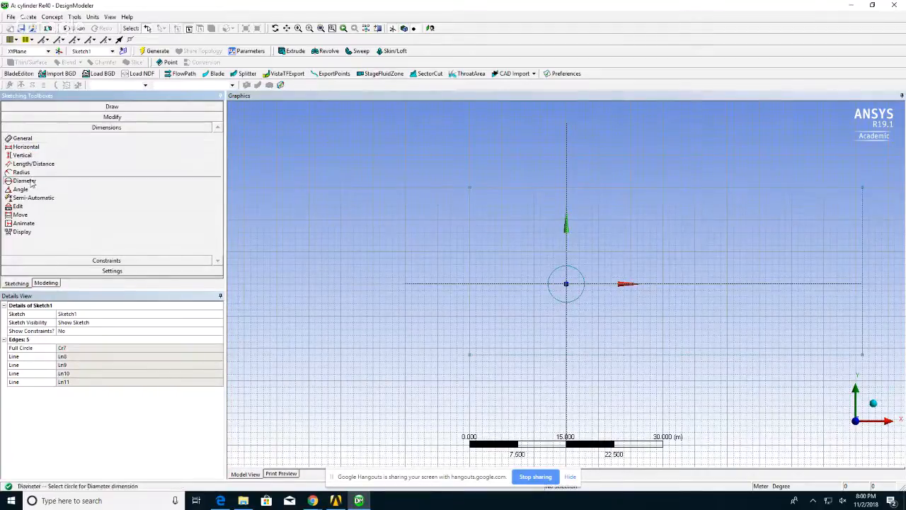
click(570, 269)
click(594, 249)
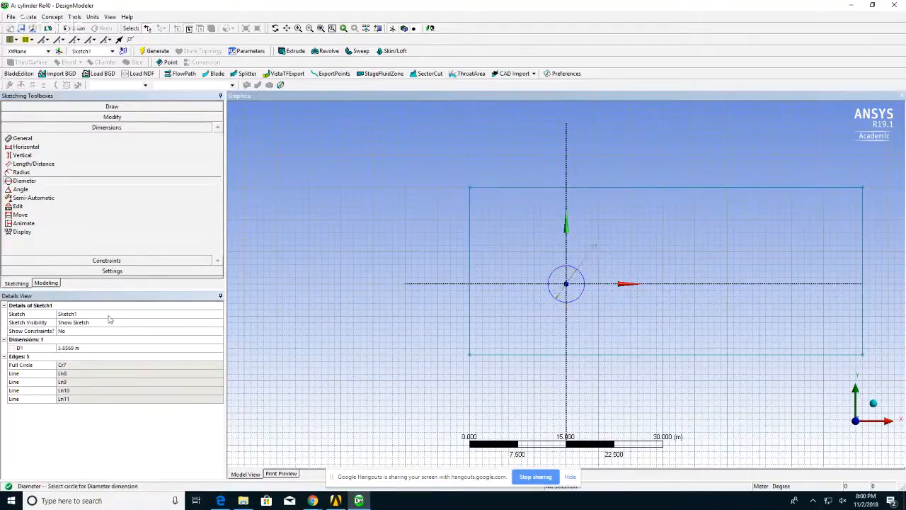
click(76, 347)
text(1)
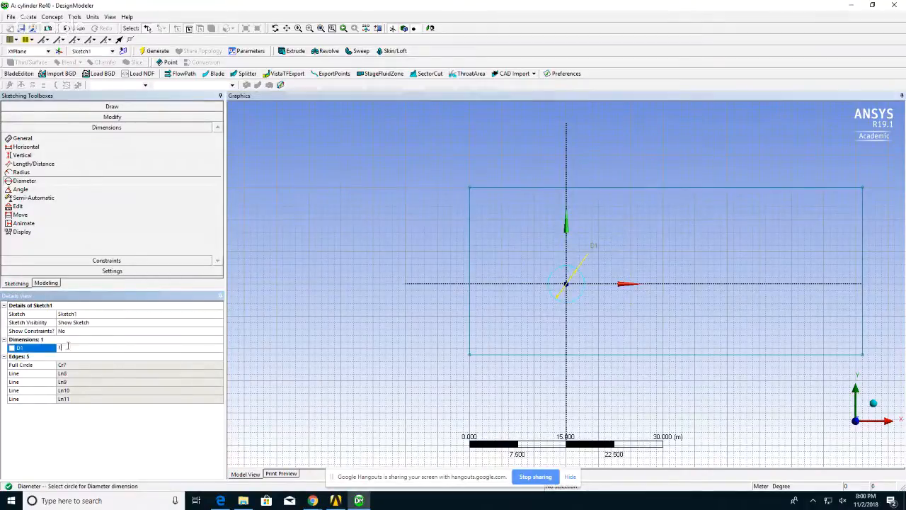
key(Return)
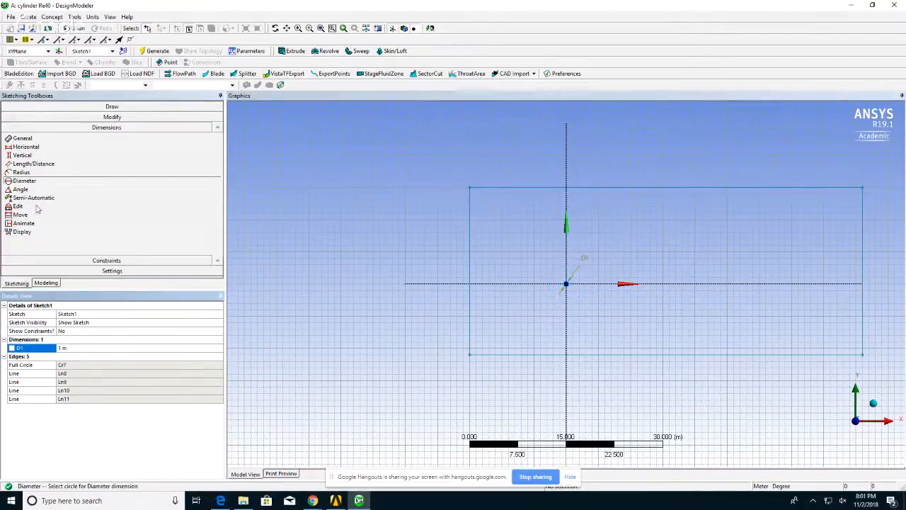
Add horizontal dimensions for the rectangle's full width and for the distance from its lower-left corner to the origin
click(26, 147)
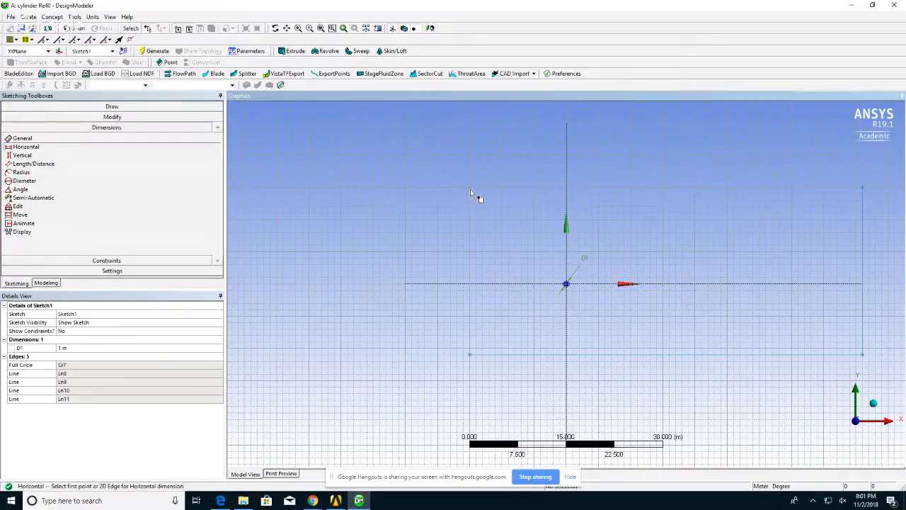
click(470, 188)
click(863, 190)
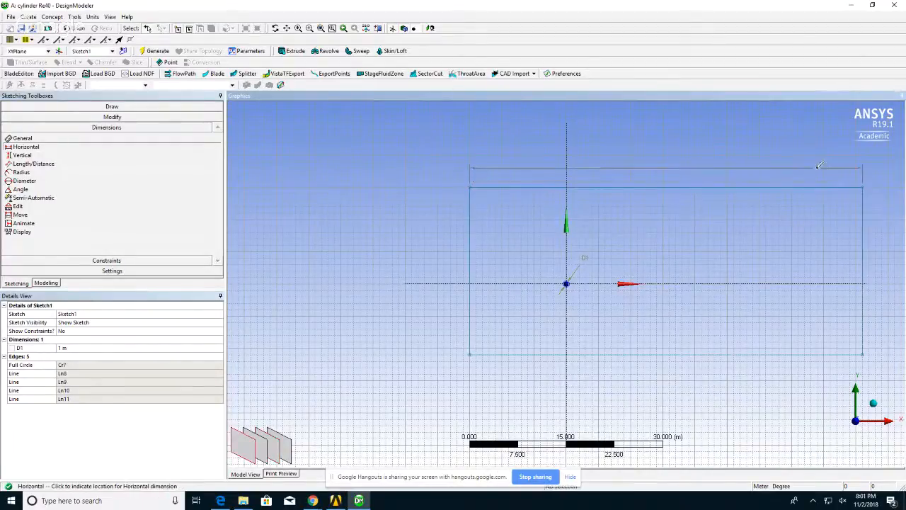
click(659, 167)
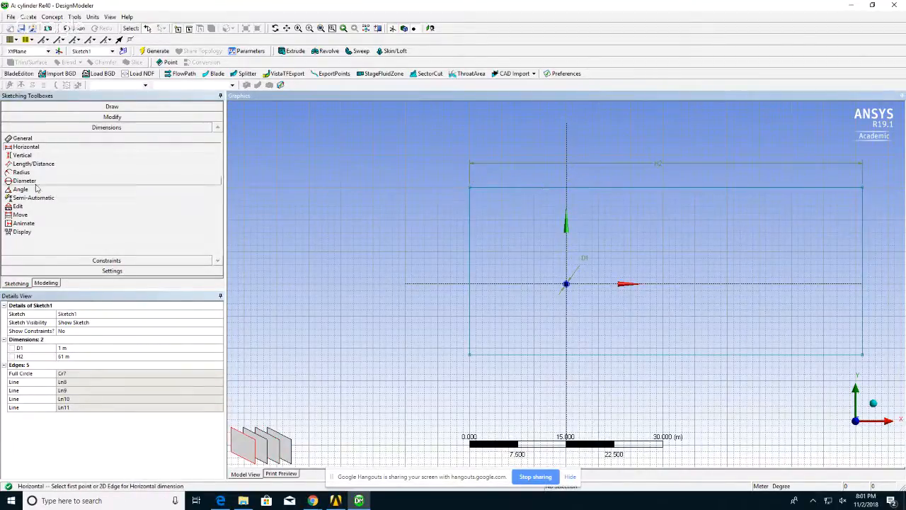
click(472, 358)
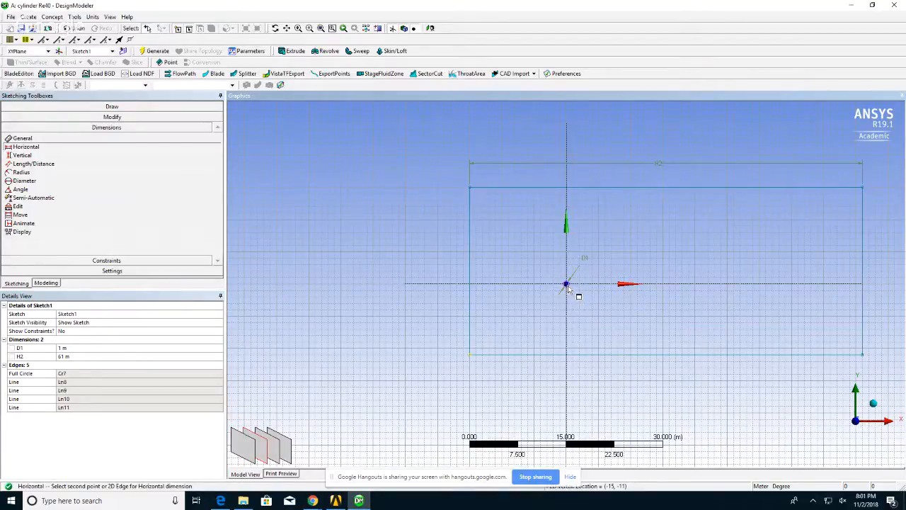
click(566, 284)
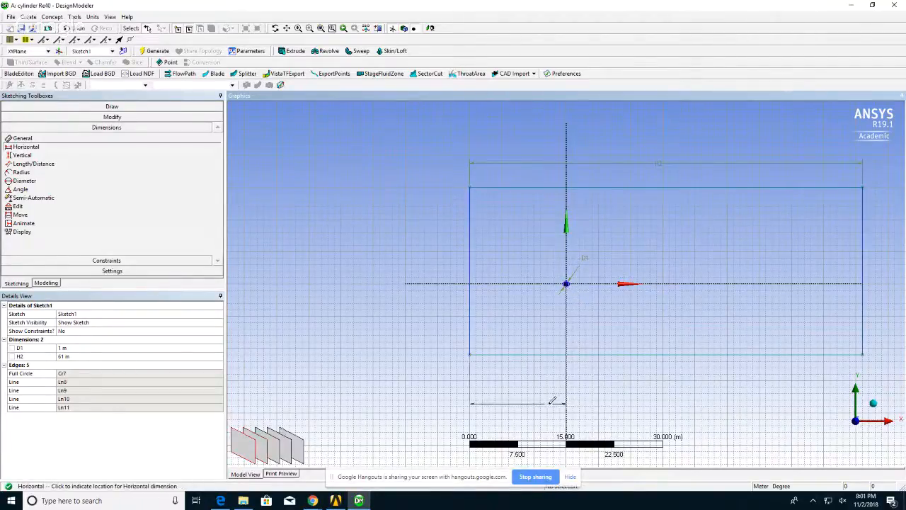
click(556, 394)
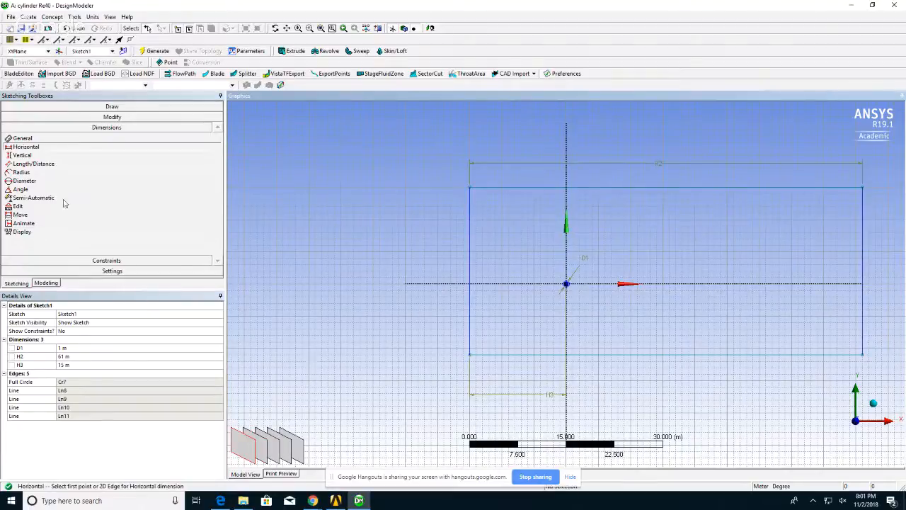
Add a vertical dimension between the origin and the rectangle's upper-left corner
click(29, 156)
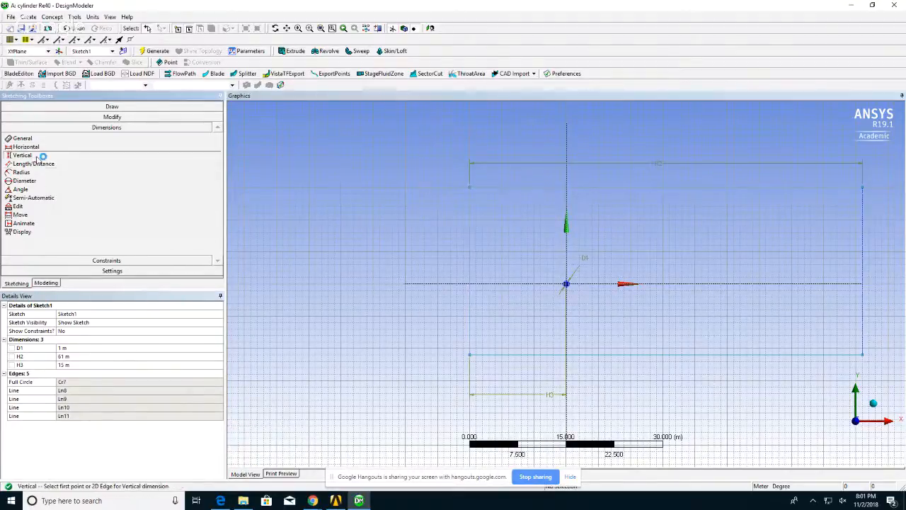
click(469, 188)
click(469, 188)
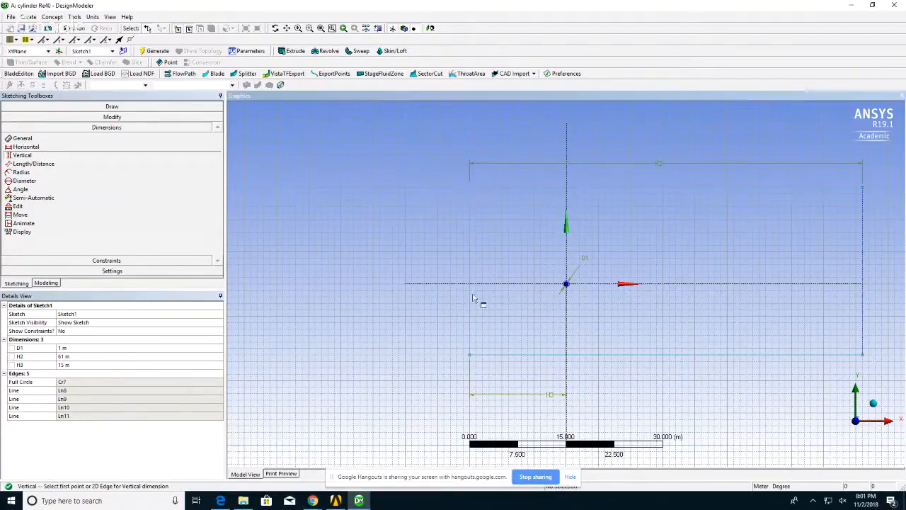
click(569, 288)
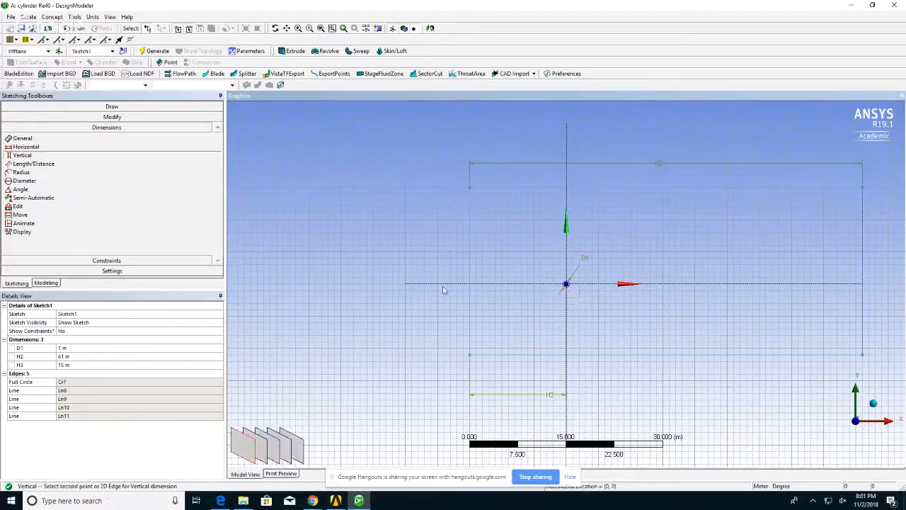
click(470, 188)
click(409, 226)
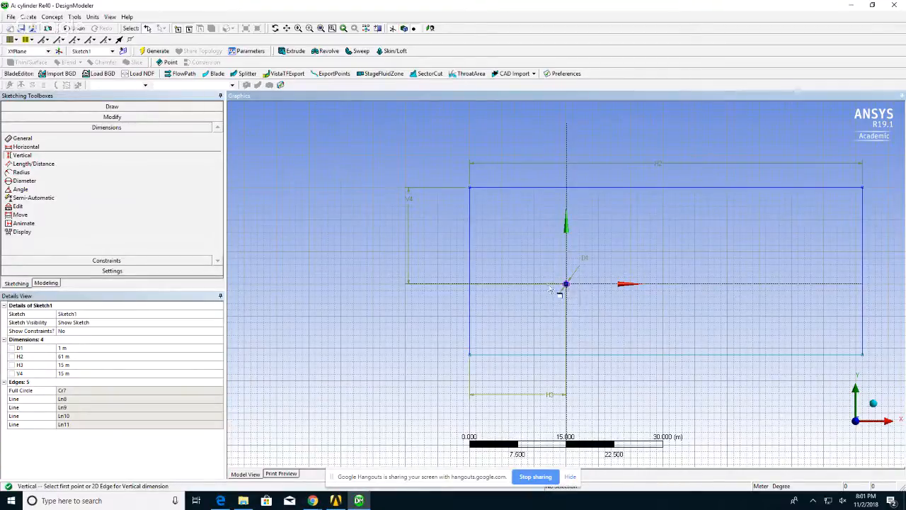
Add a vertical dimension between the rectangle's lower-left corner and the horizontal axis, placed beside the rectangle
click(472, 356)
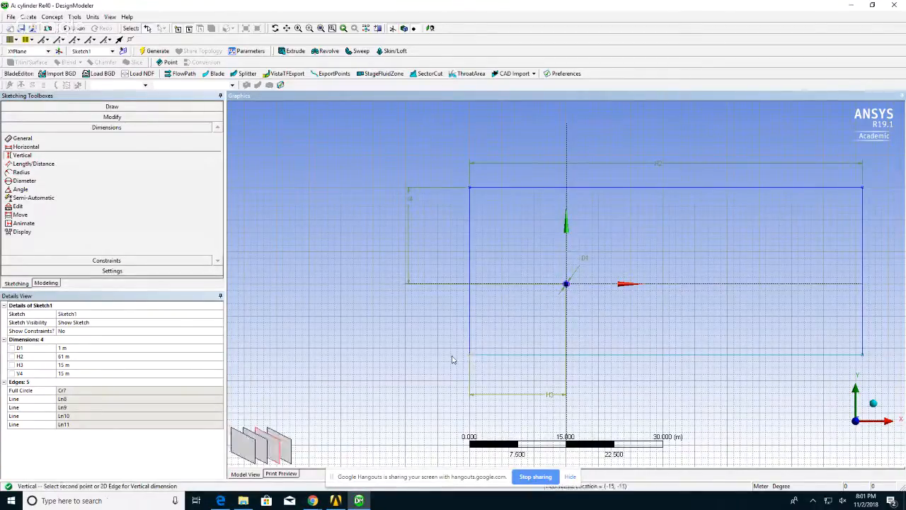
click(468, 288)
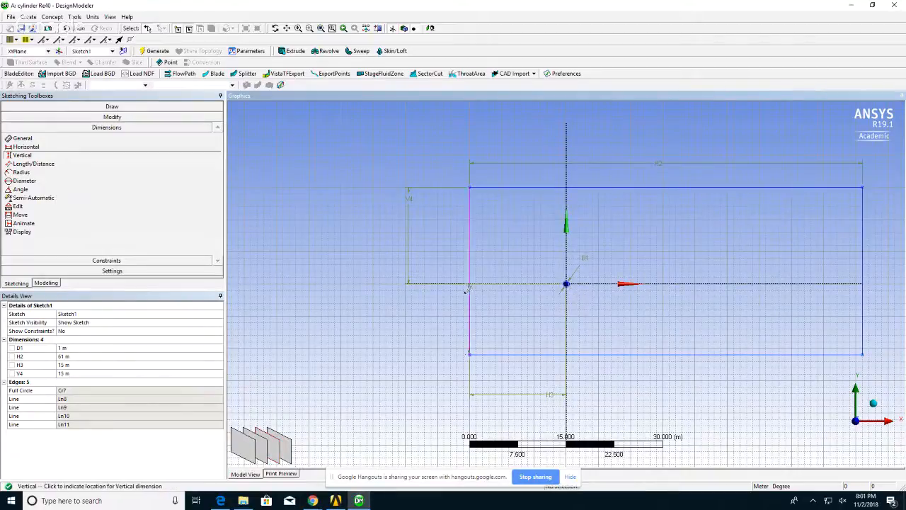
click(411, 293)
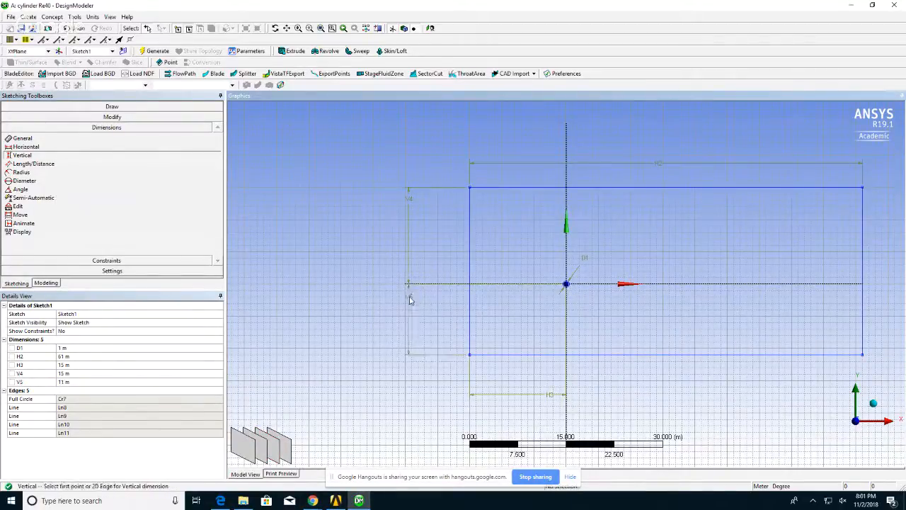
Set the rectangle's full width to 20 m and the distance from its left edge to the origin to 5 m
click(61, 357)
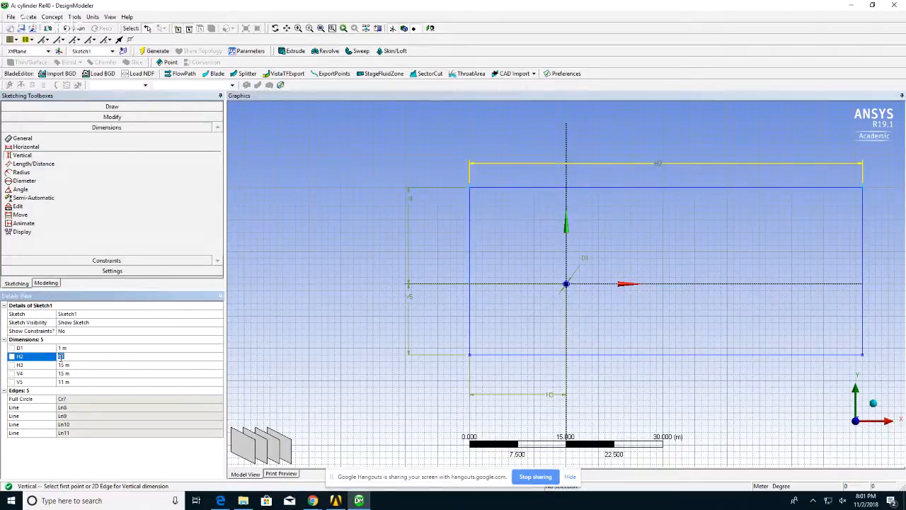
text(20)
key(Return)
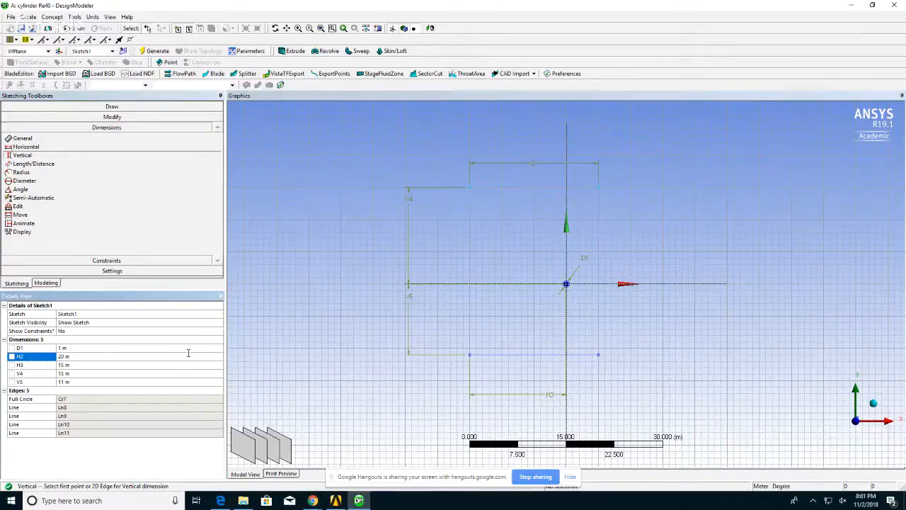
click(63, 364)
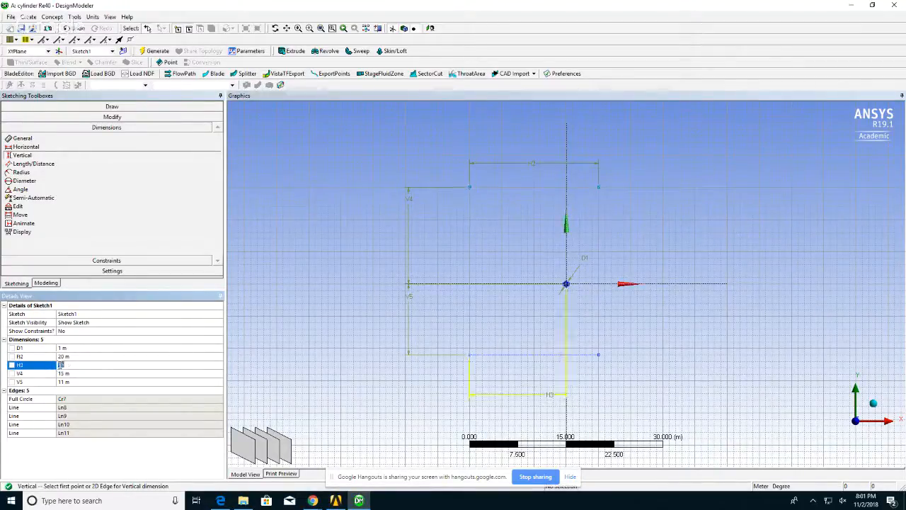
text(5)
key(Return)
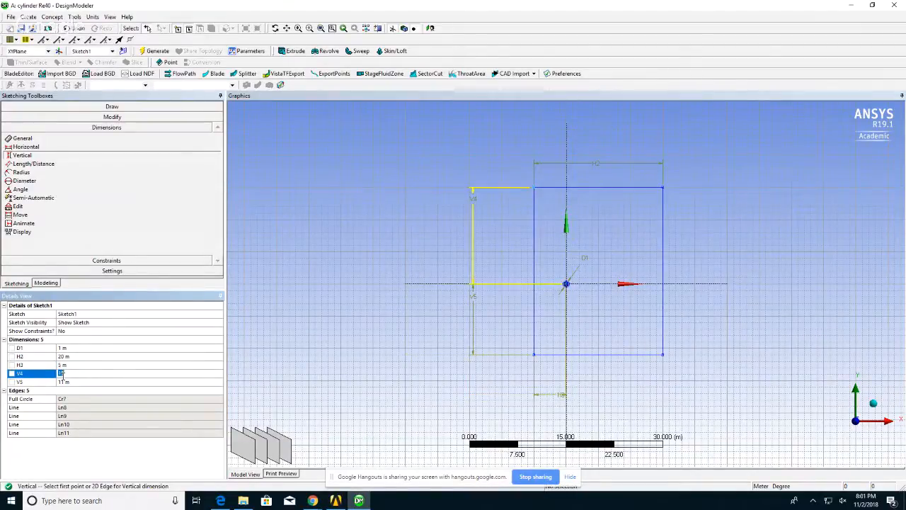
Set the vertical distances from the origin to the rectangle's upper and lower edges to 5 m each
key(Return)
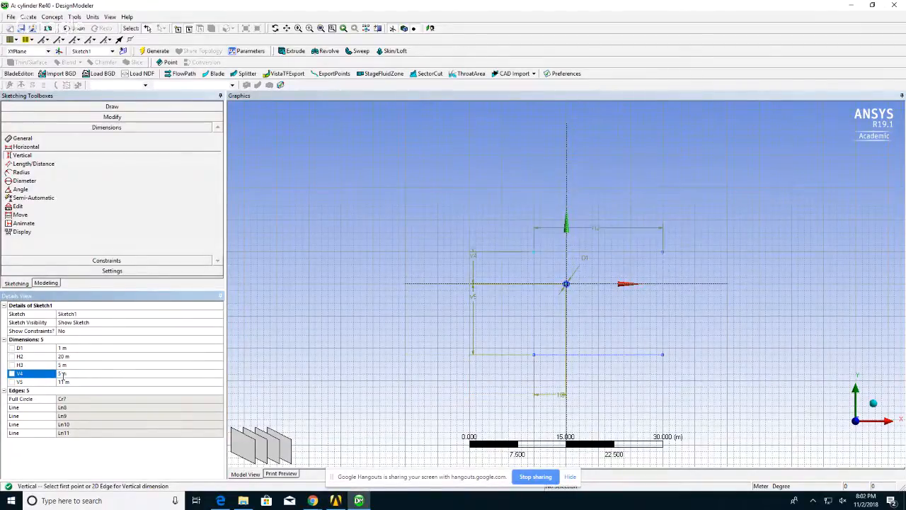
click(64, 382)
text(5)
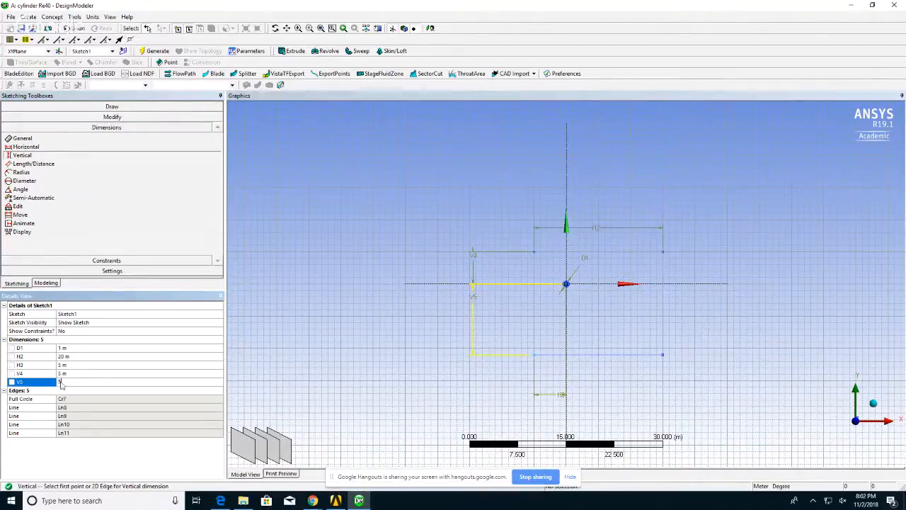
key(Return)
scroll(685, 289, up, 3)
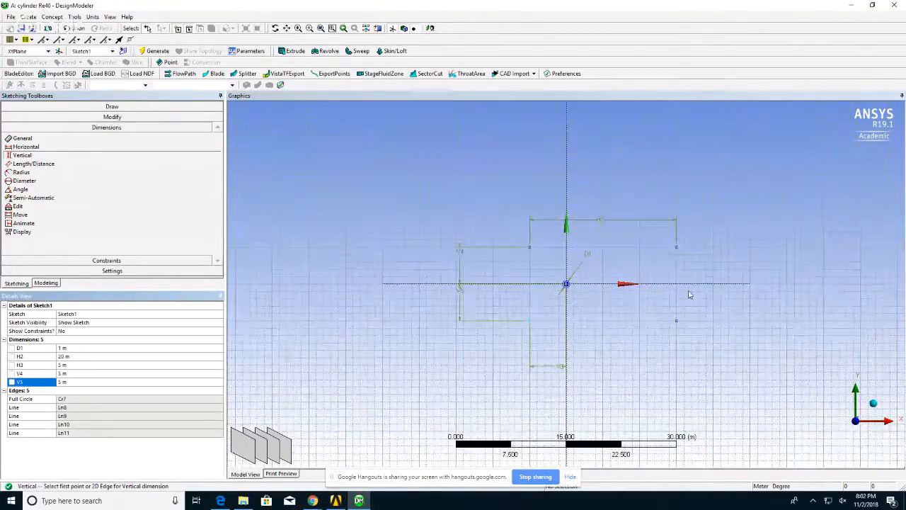
scroll(708, 297, up, 3)
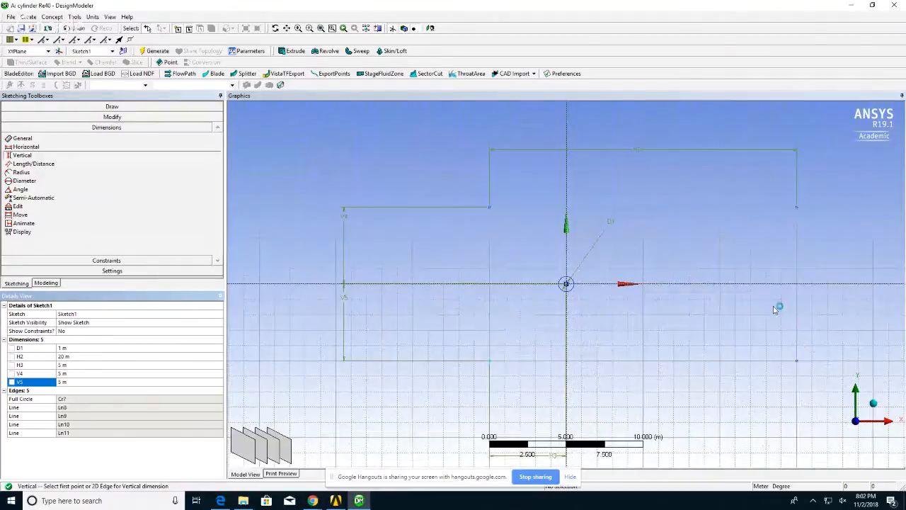
Create a surface from Sketch1 on the XY plane and generate it
click(47, 283)
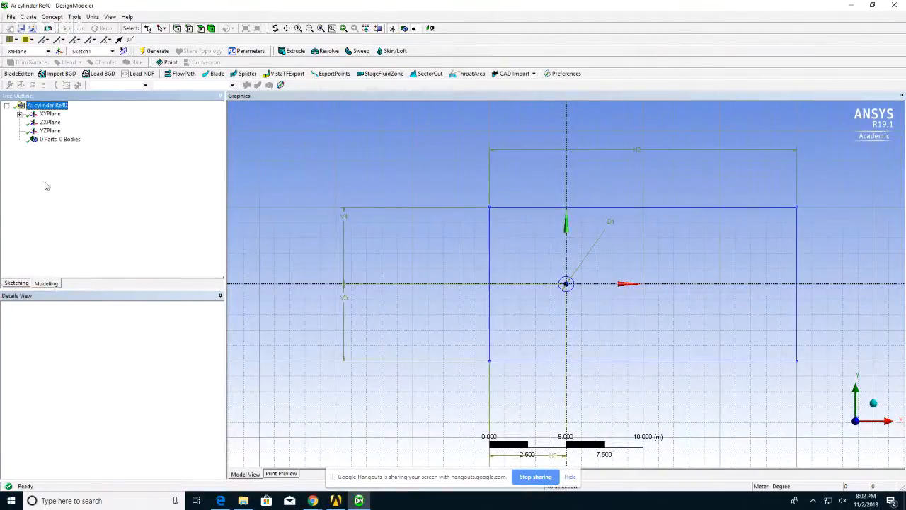
click(19, 114)
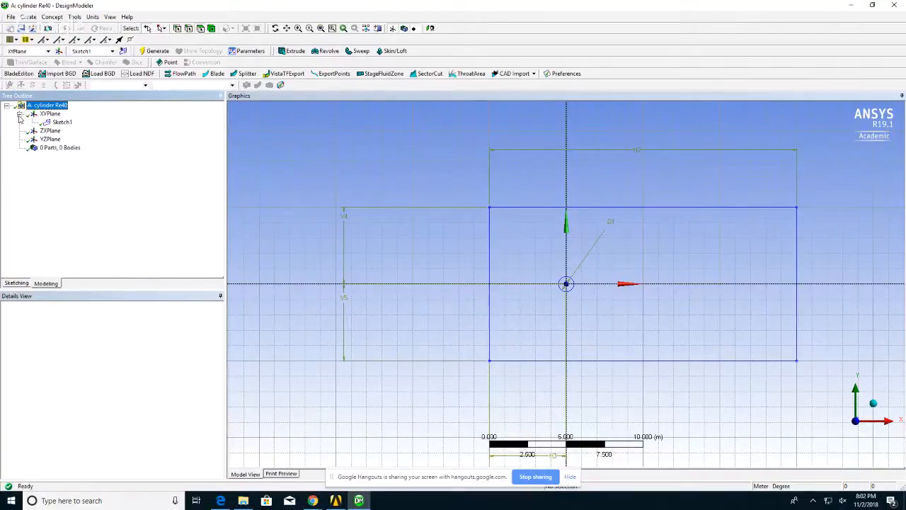
click(61, 124)
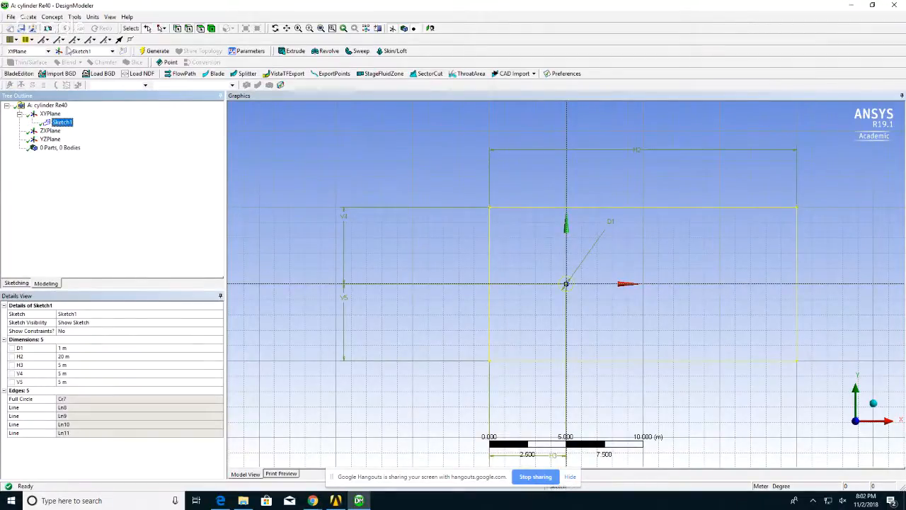
click(52, 17)
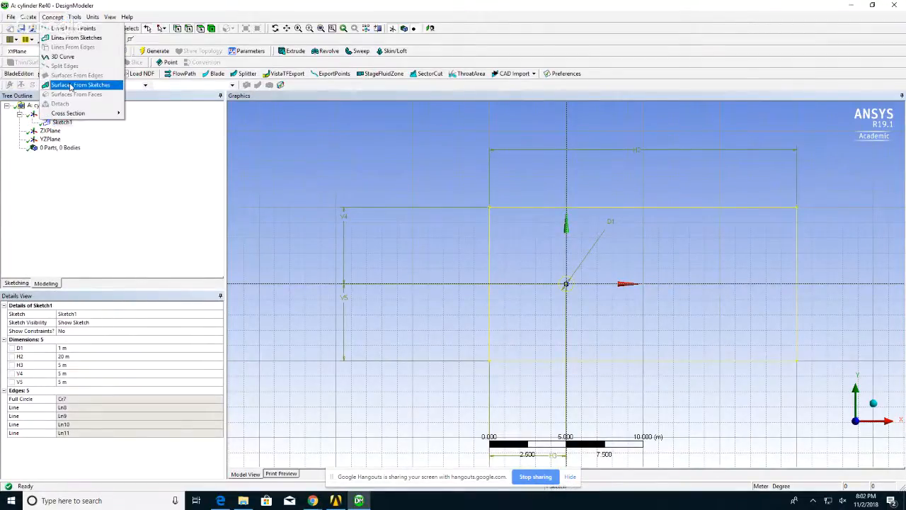
click(71, 86)
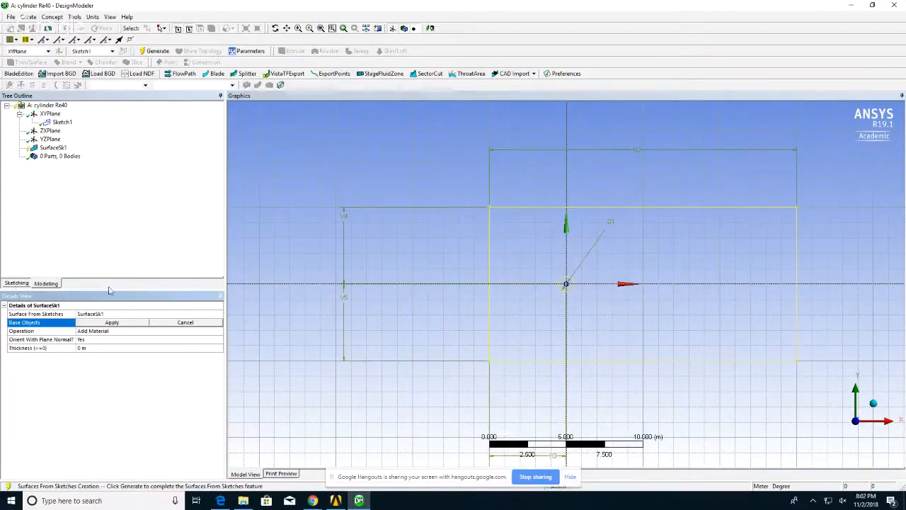
click(493, 321)
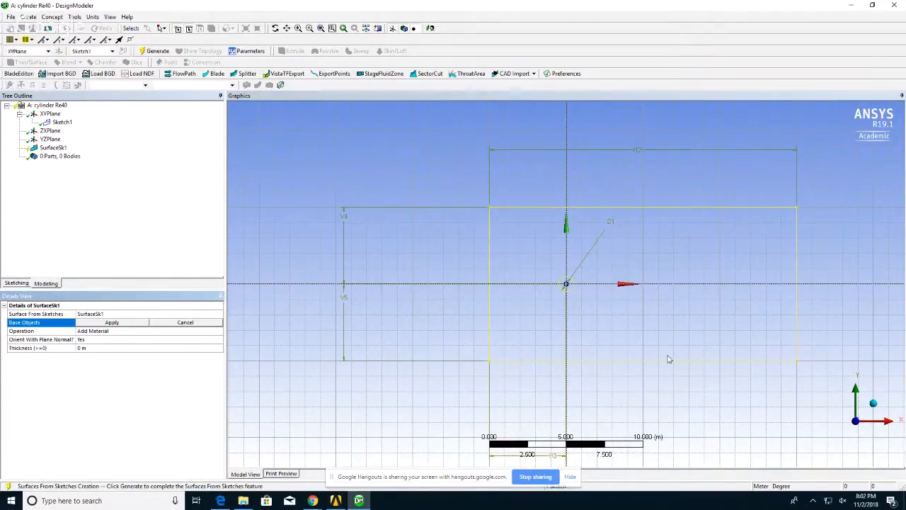
click(114, 323)
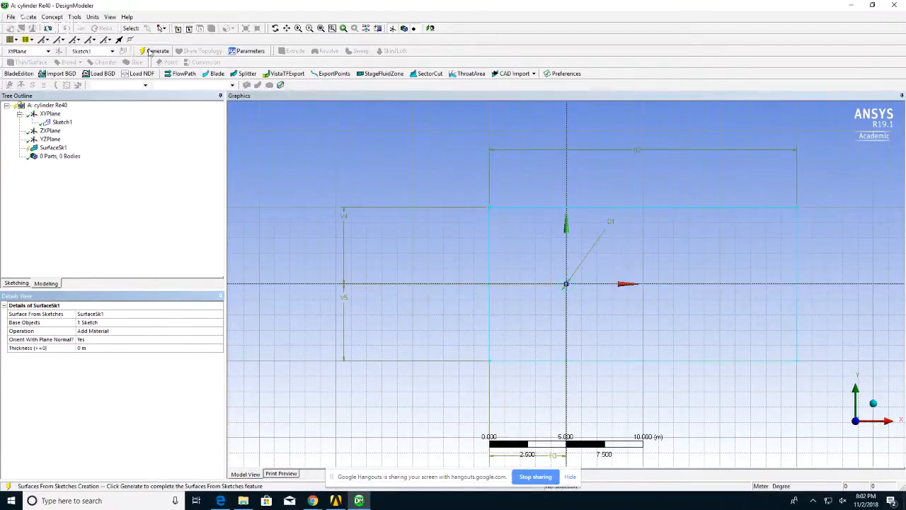
click(151, 51)
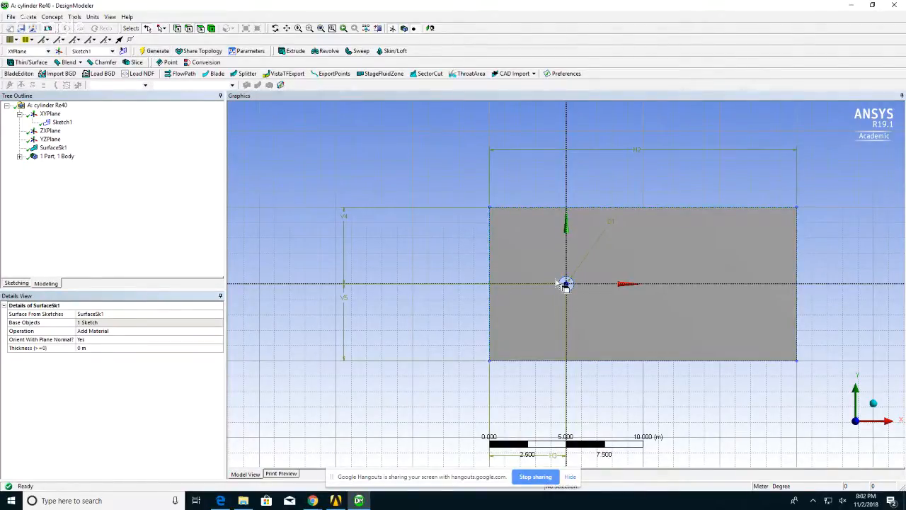
Switch to session_2.pdf in the browser, examine the zone layout on the Multi-zone mesh slide, and return to DesignModeler
key(alt+Tab)
key(alt+Tab)
key(alt+Tab)
key(alt+Tab)
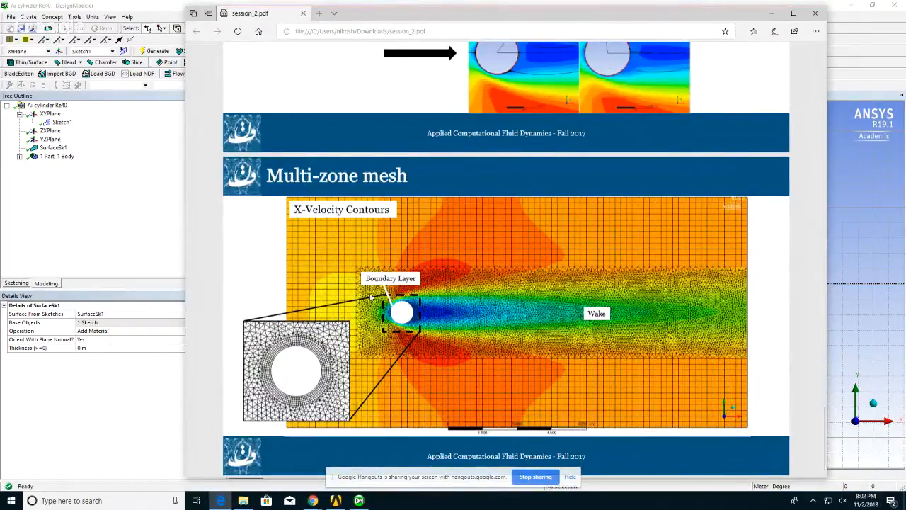
click(160, 289)
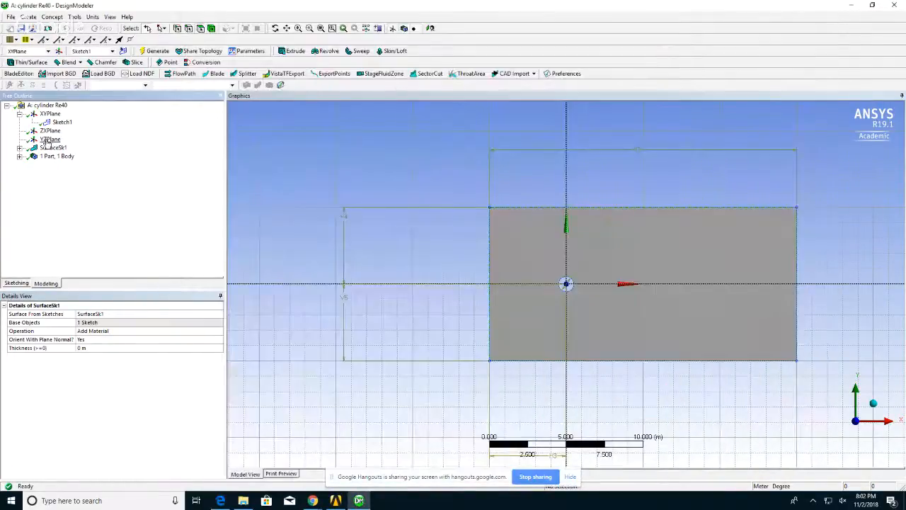
In Sketch1, draw two horizontal lines across the full rectangle, about 2 m above and 2 m below the origin
click(17, 283)
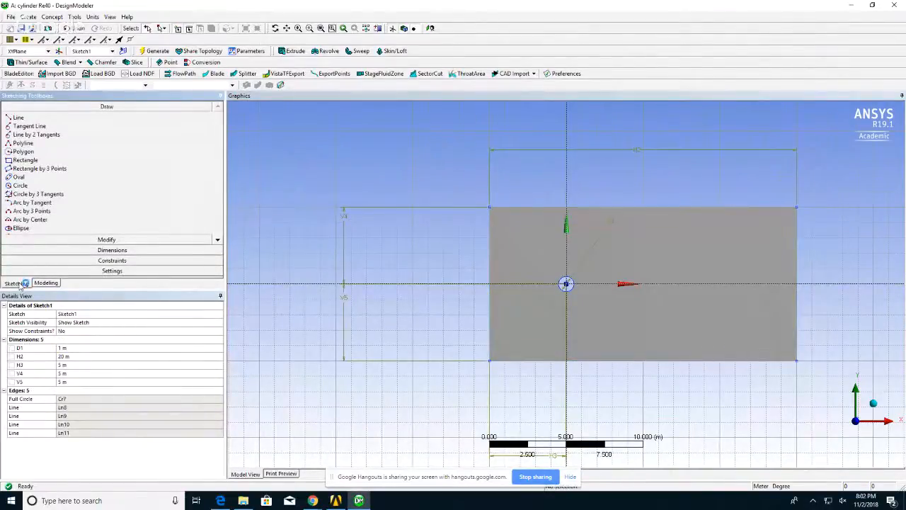
click(24, 118)
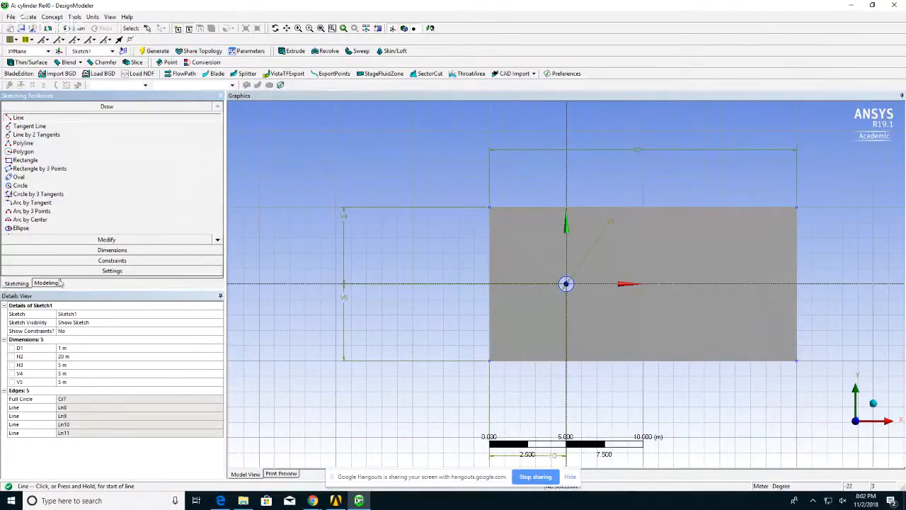
click(490, 252)
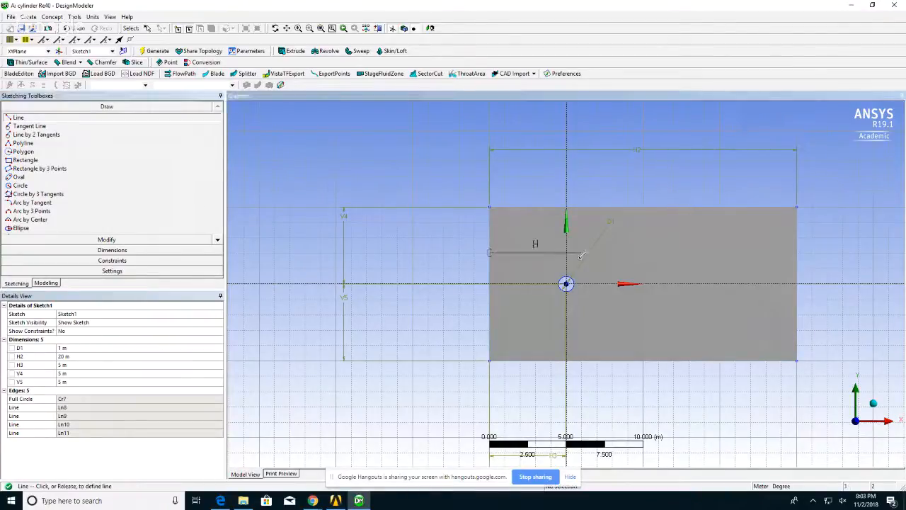
click(803, 252)
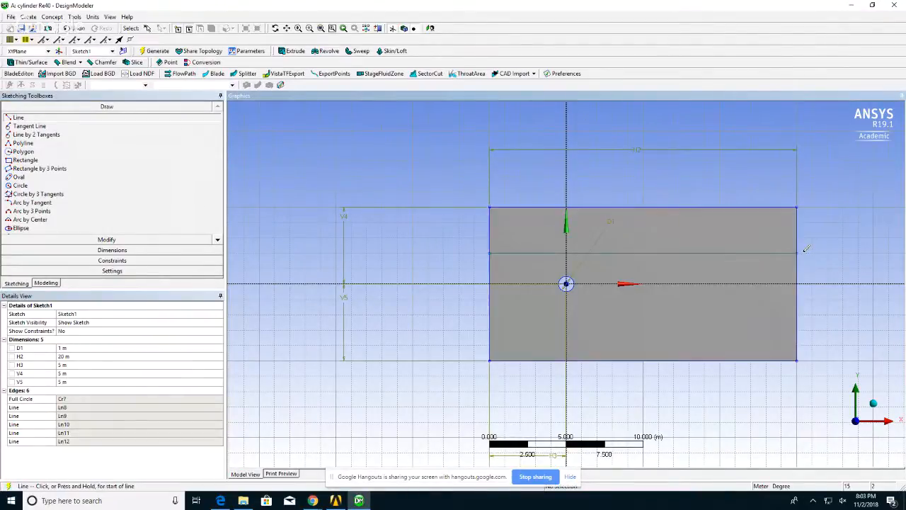
click(491, 313)
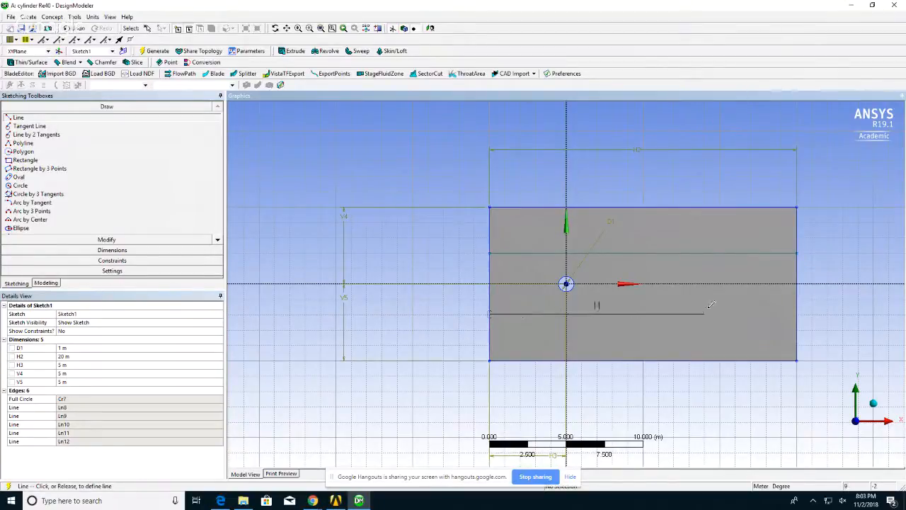
click(797, 313)
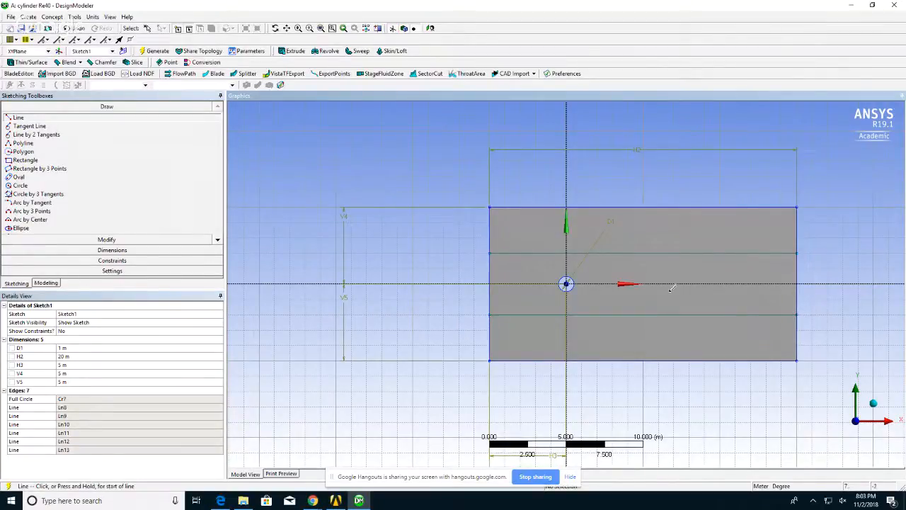
Draw two vertical lines between the inner horizontal lines, about 2 m on either side of the circle's centre
click(536, 252)
click(535, 314)
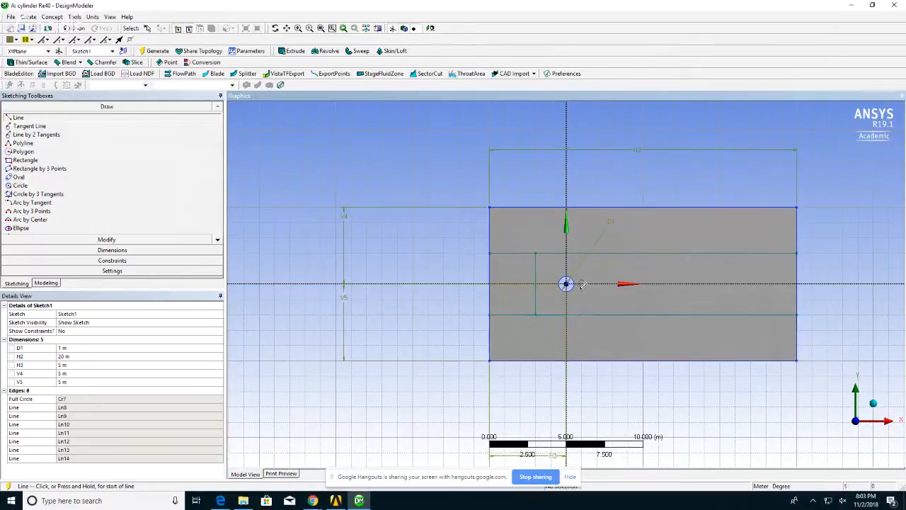
click(596, 252)
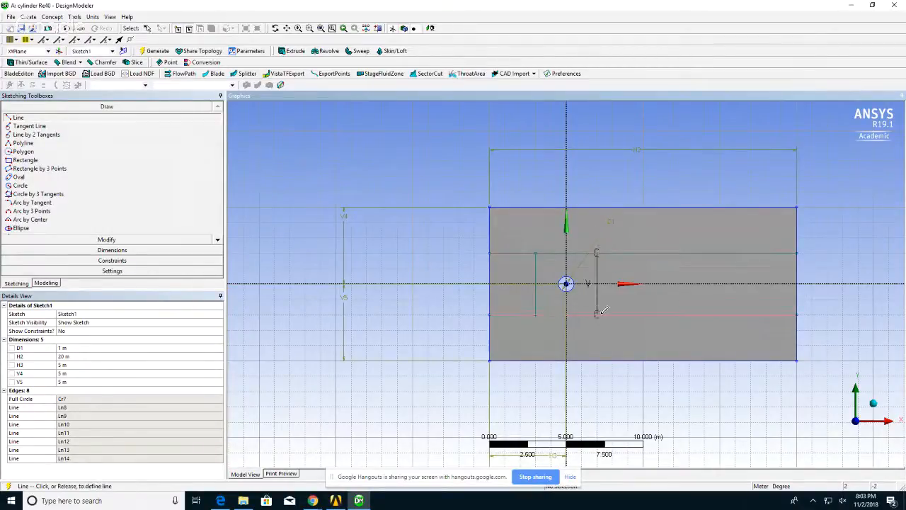
click(597, 314)
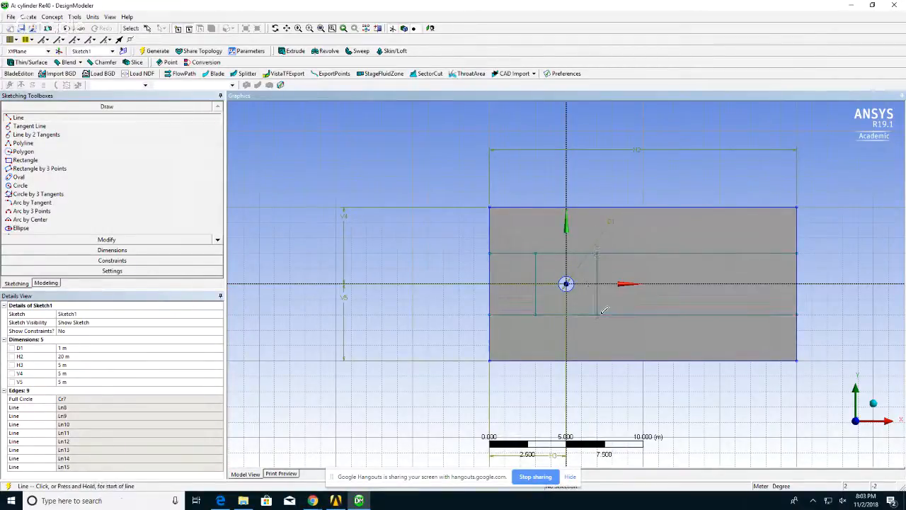
Add a vertical dimension between the upper inner line's left endpoint and the origin, placed outside the rectangle's left edge
click(106, 250)
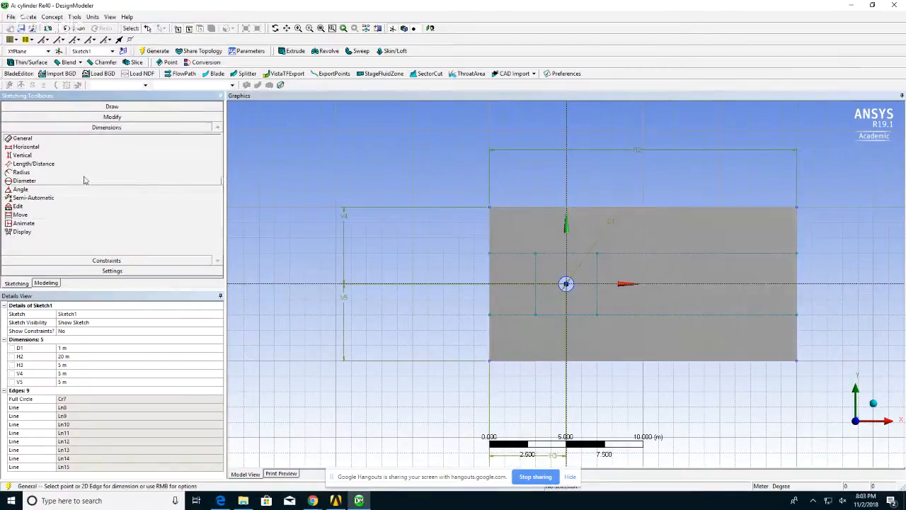
click(50, 155)
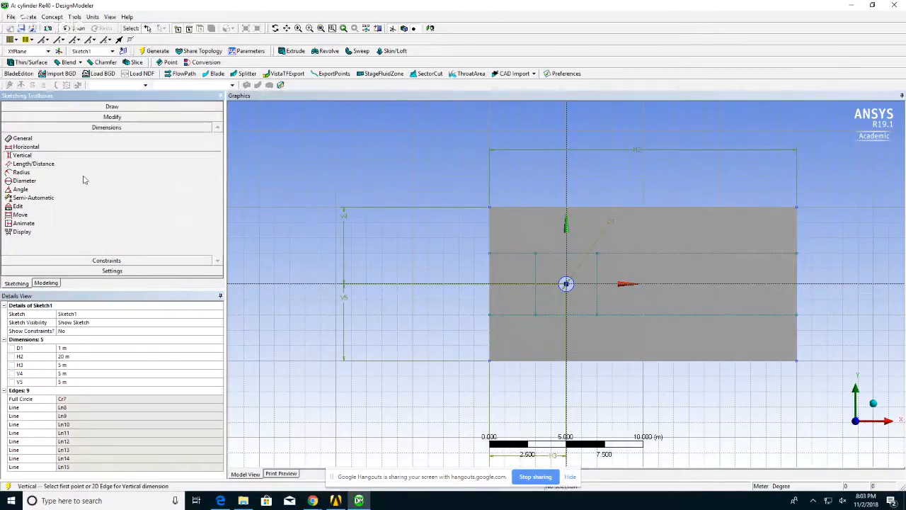
click(489, 255)
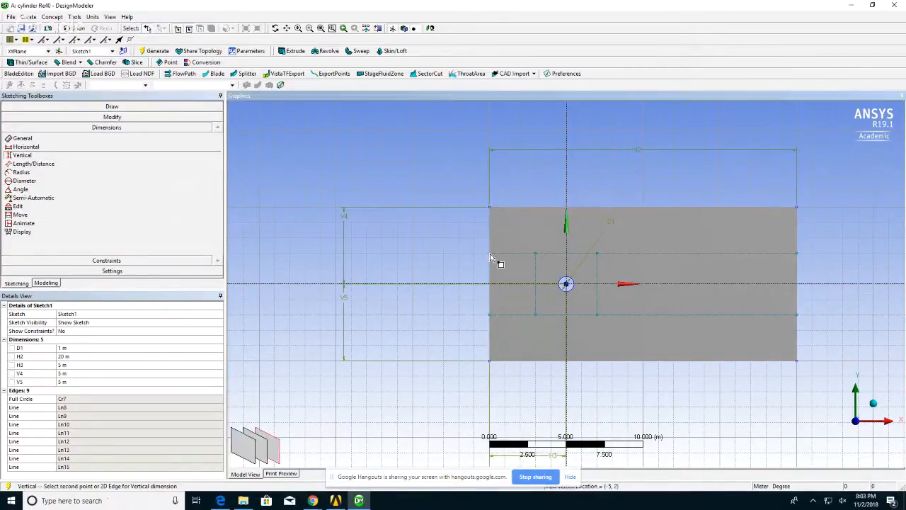
click(567, 286)
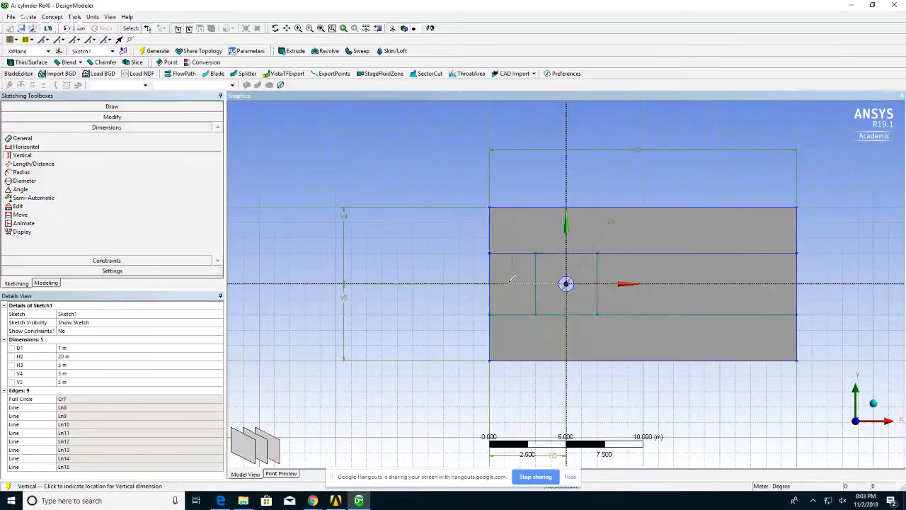
click(461, 281)
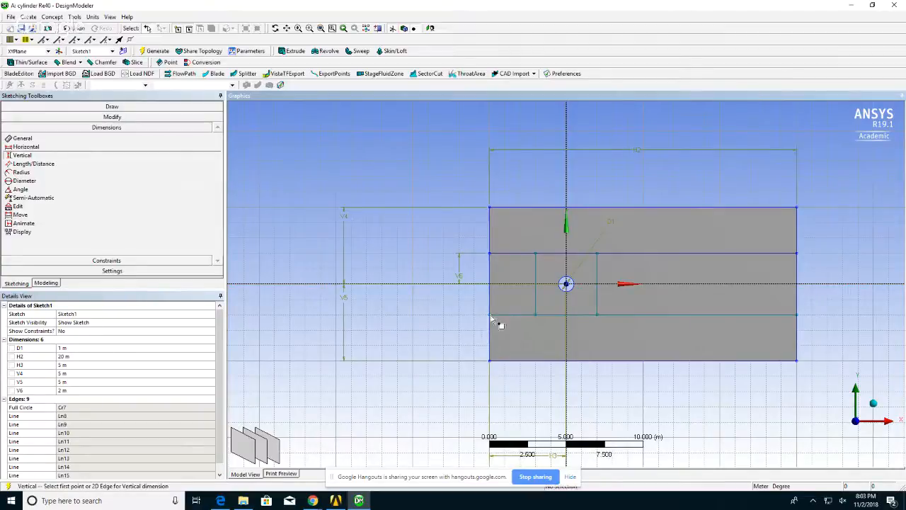
Add a vertical dimension between the lower inner line and the origin outside the rectangle's left edge, keeping both inner offsets at 2 m
click(513, 315)
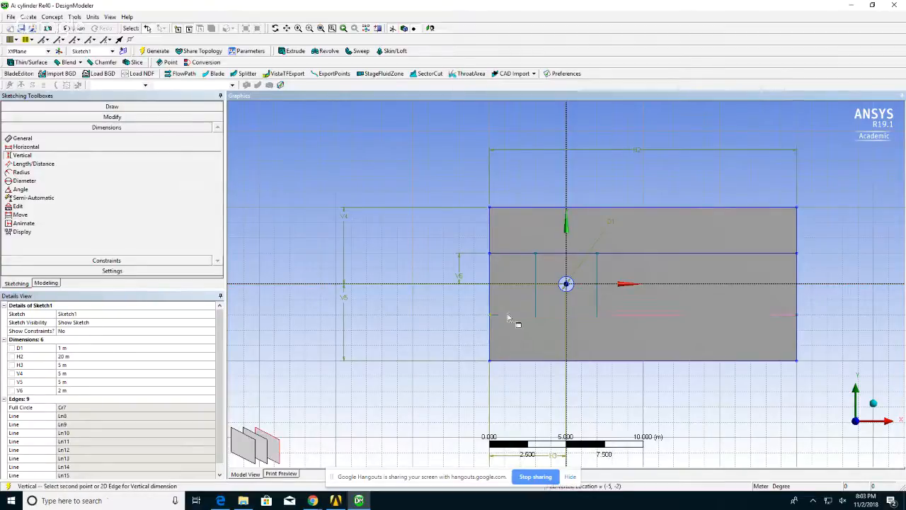
click(567, 284)
click(462, 290)
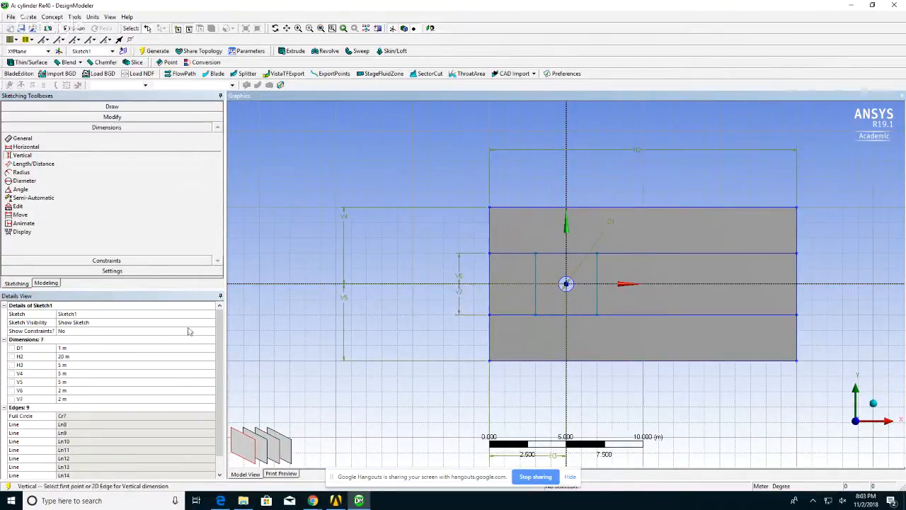
click(62, 391)
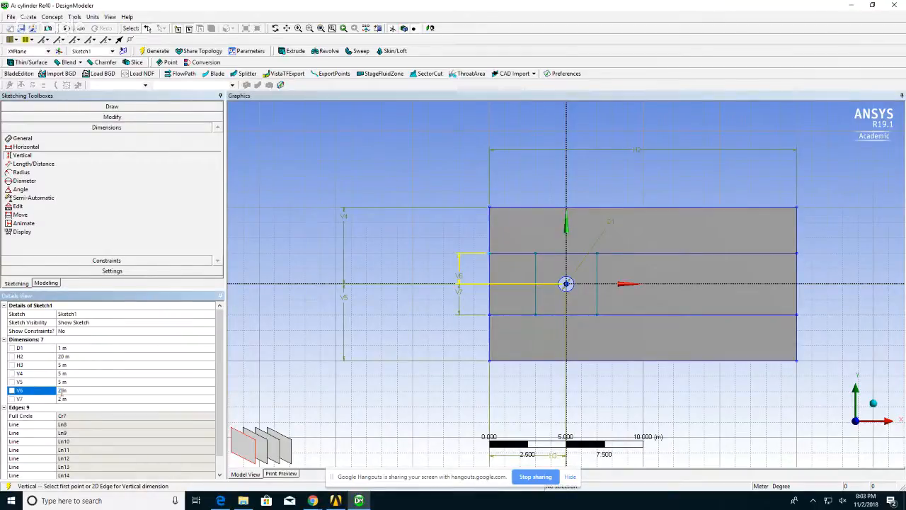
click(60, 399)
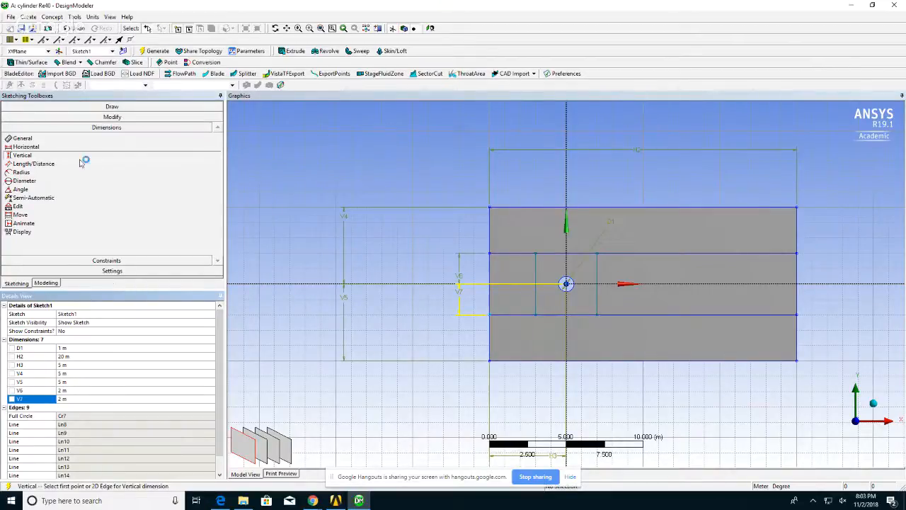
Add a horizontal dimension between the origin and the left inner vertical line, placed just above the upper inner line, and set it to 2 m
click(32, 147)
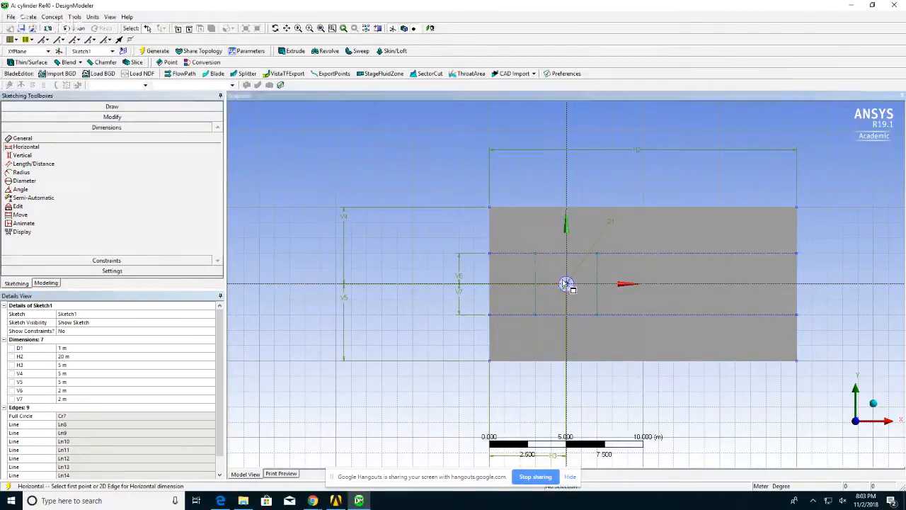
click(558, 253)
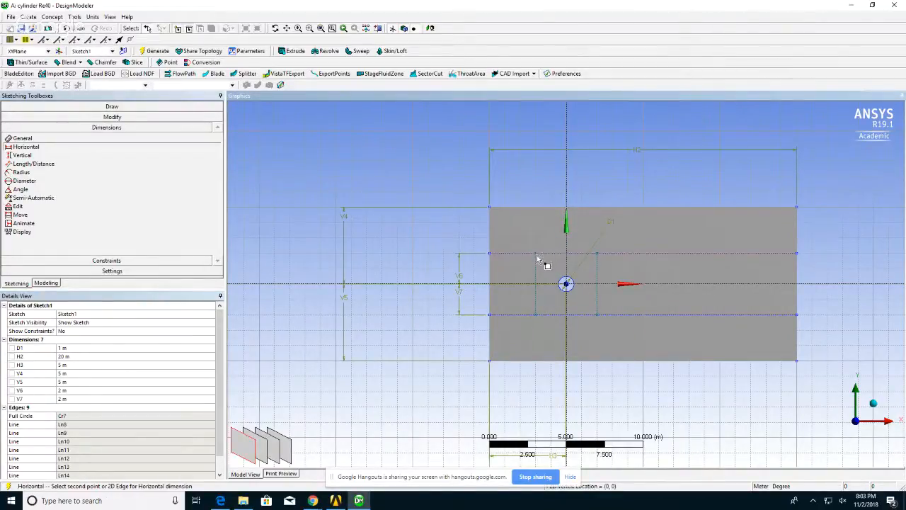
click(535, 260)
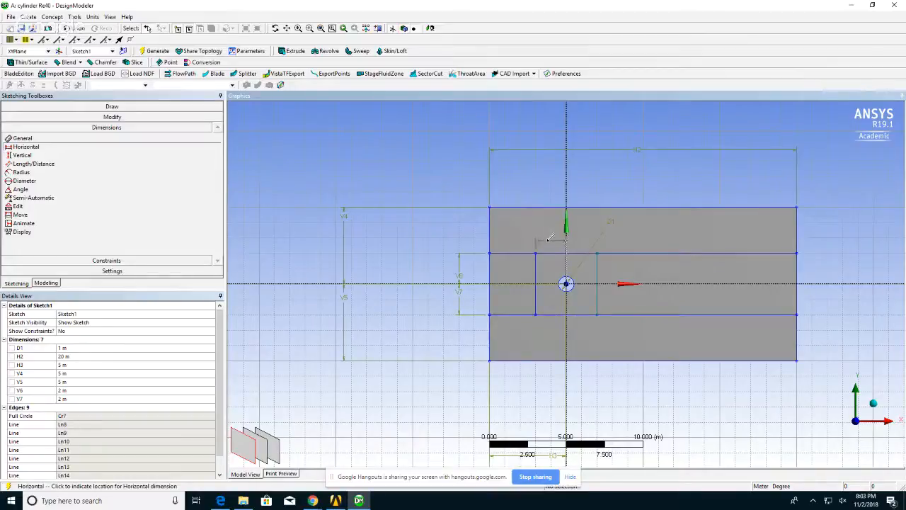
click(550, 240)
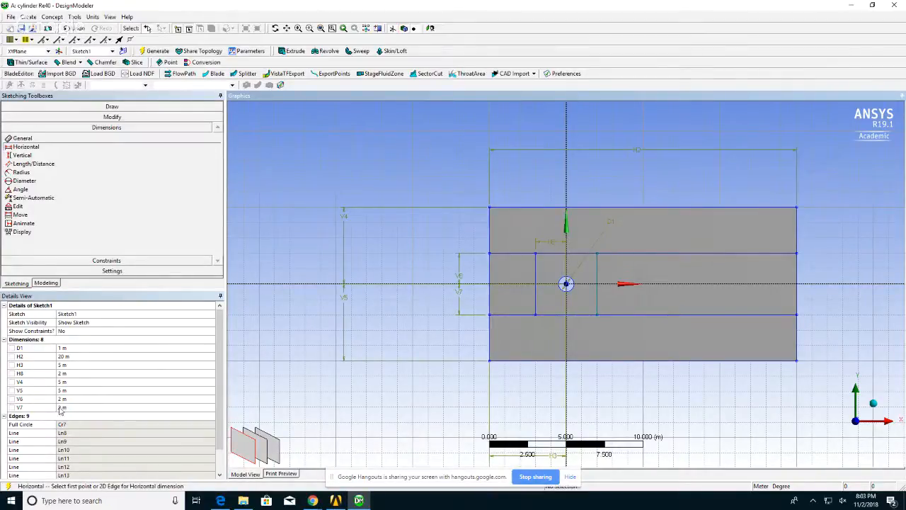
click(62, 408)
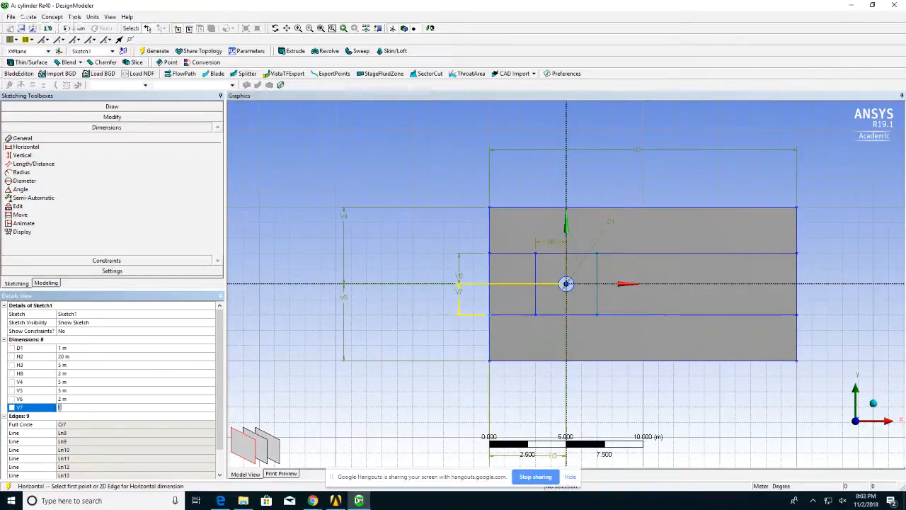
text(2)
click(62, 374)
key(Return)
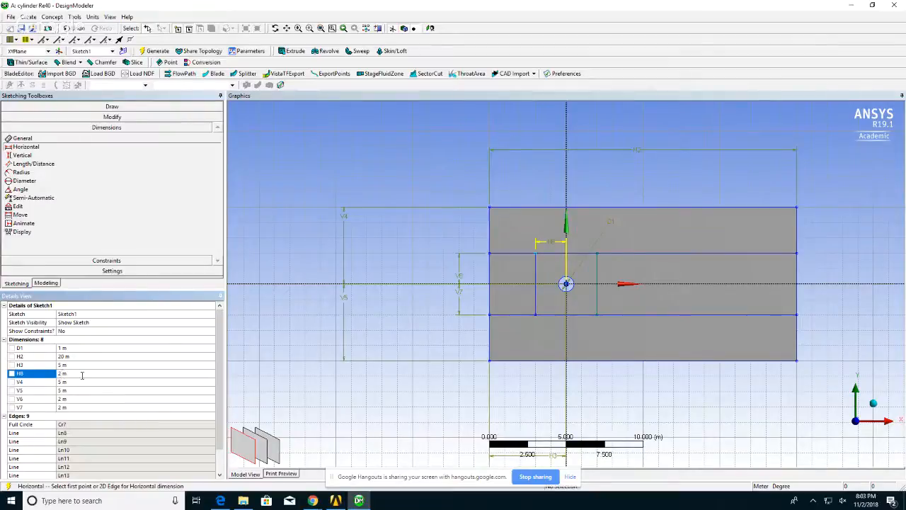
Dimension the horizontal distance from the origin to the right inner vertical line, placed below the lower inner line, at 2 m
click(566, 284)
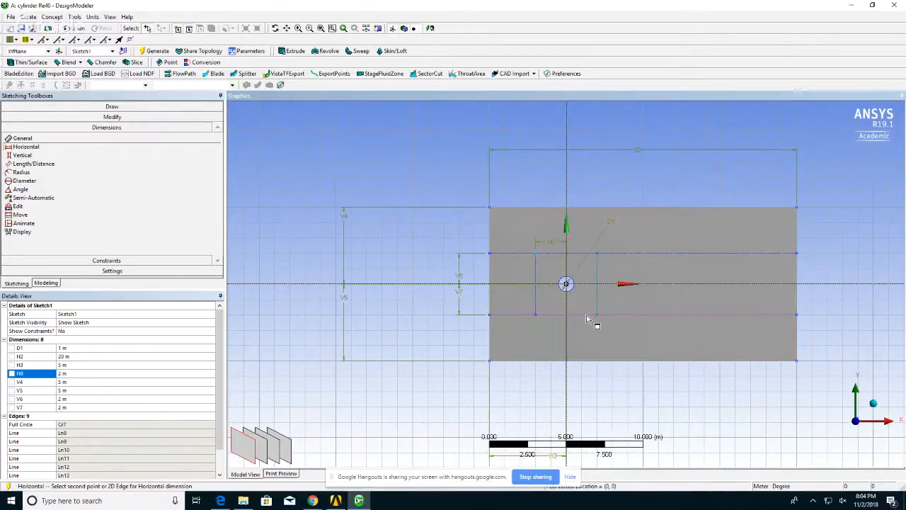
click(598, 318)
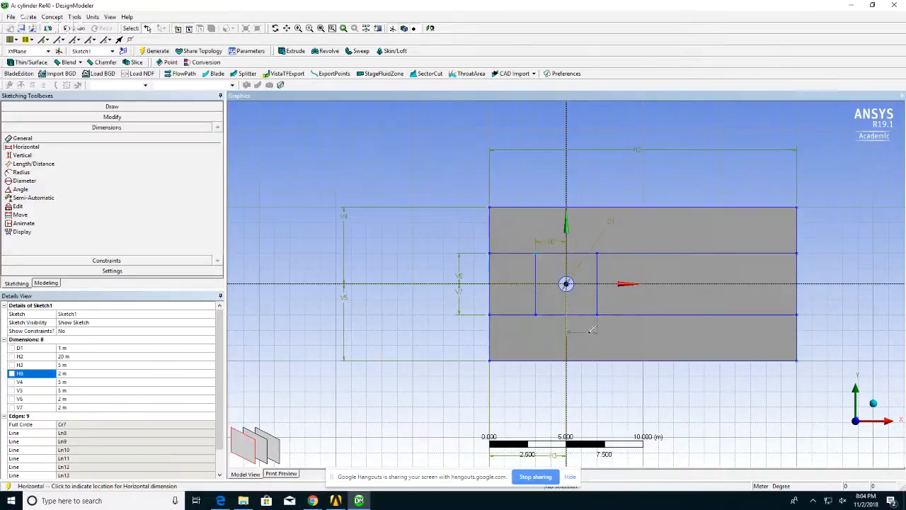
click(574, 339)
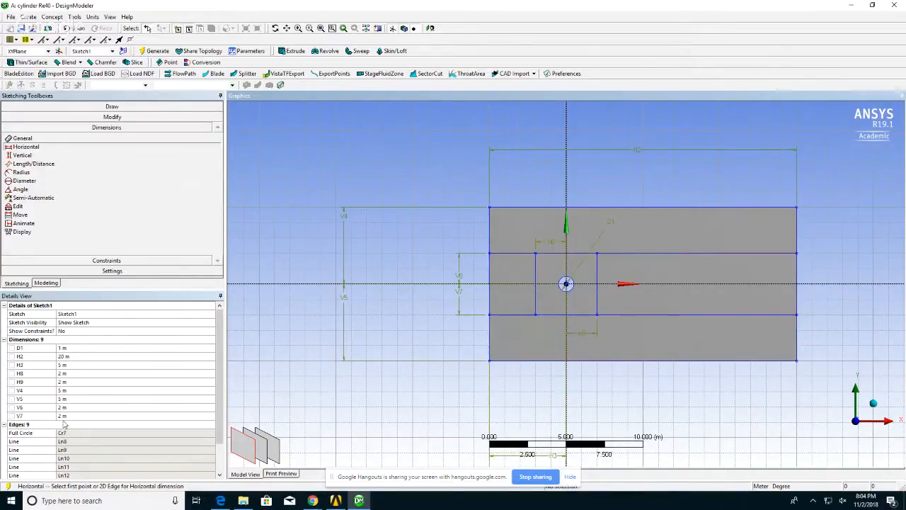
click(60, 383)
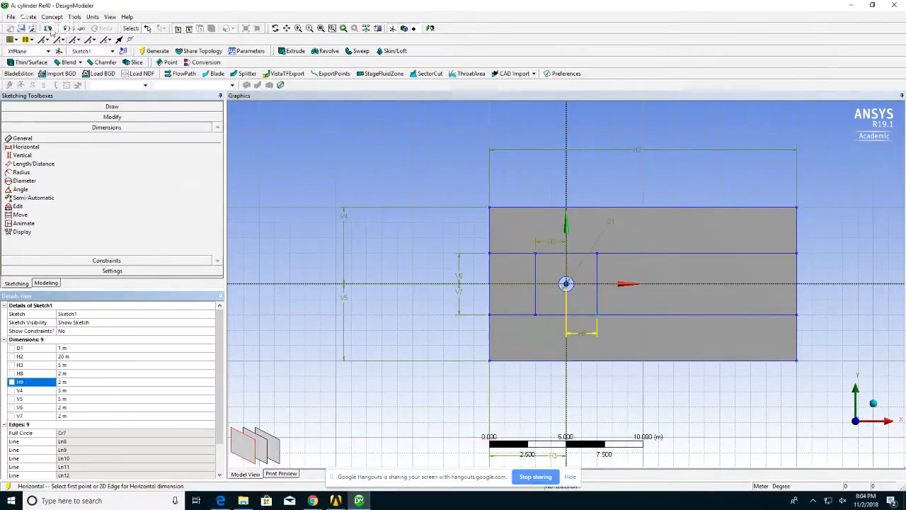
Create and generate a Face Split of the whole domain face, using the upper inner horizontal sketch line as tool geometry
click(53, 17)
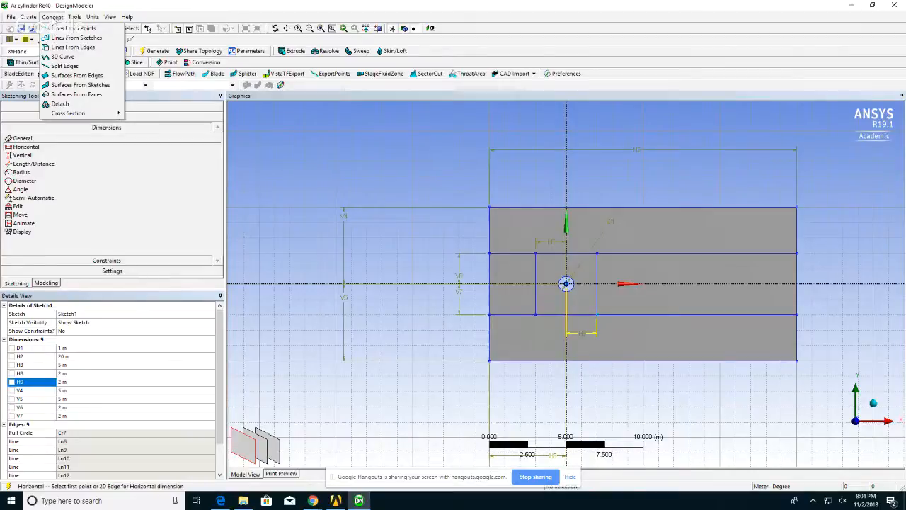
mouse_move(74, 21)
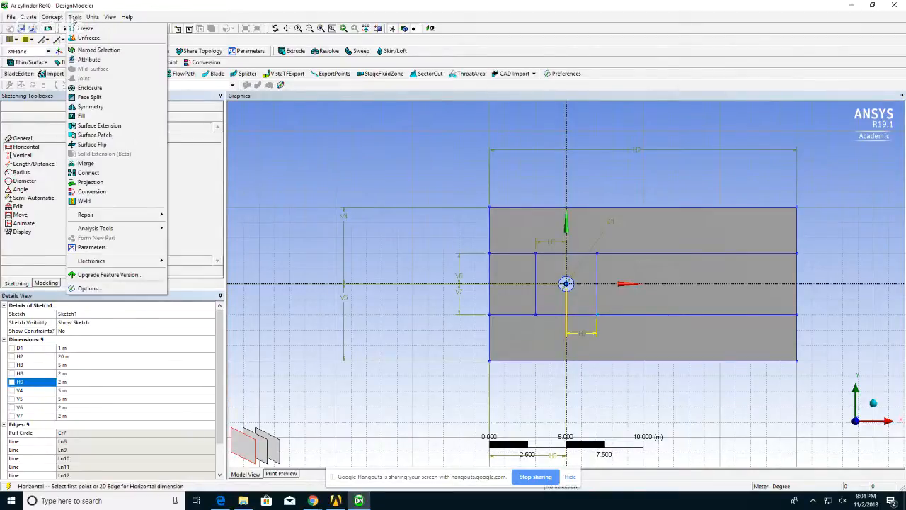
click(98, 100)
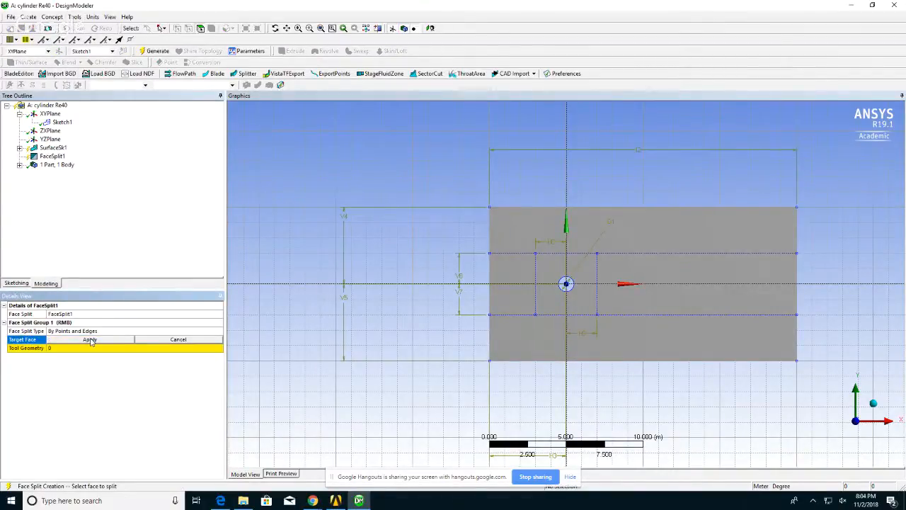
click(516, 221)
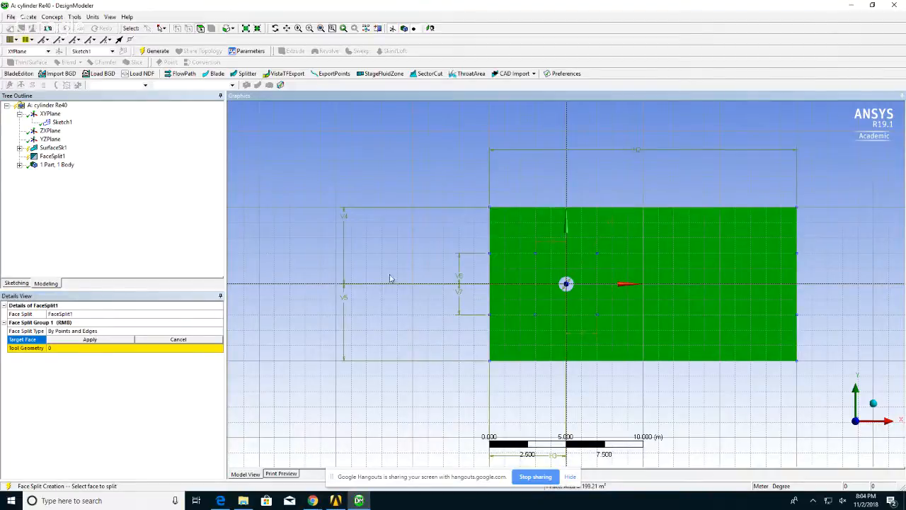
click(100, 341)
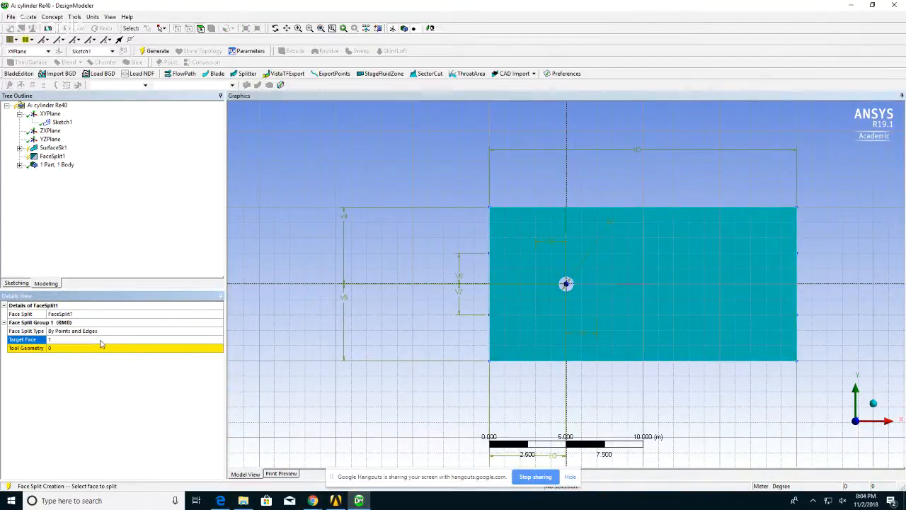
click(71, 350)
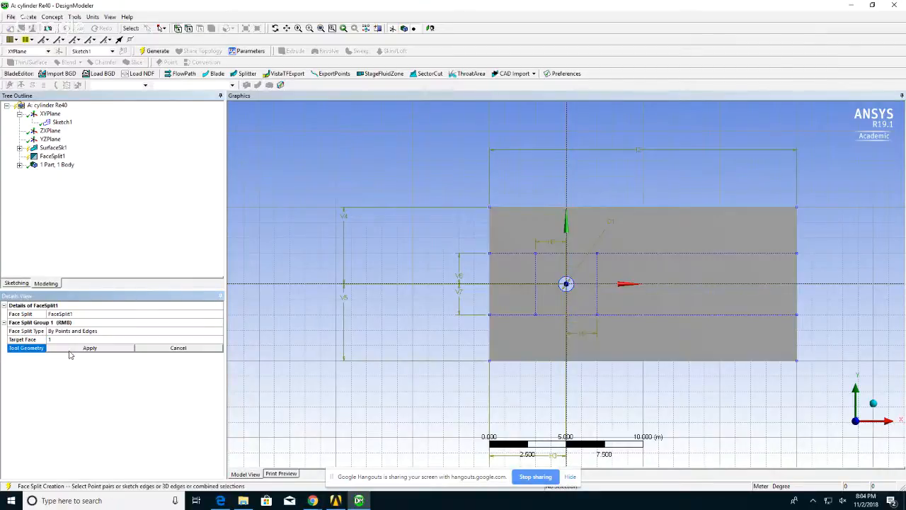
click(189, 30)
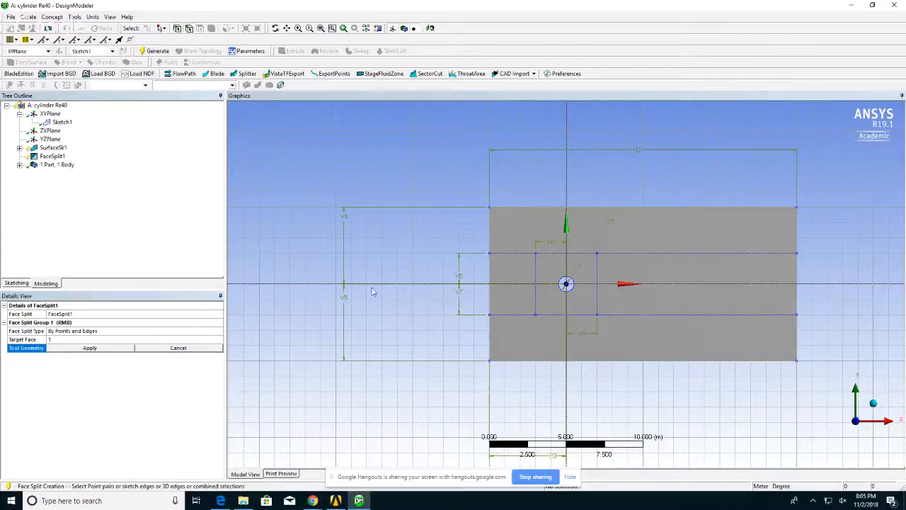
click(499, 256)
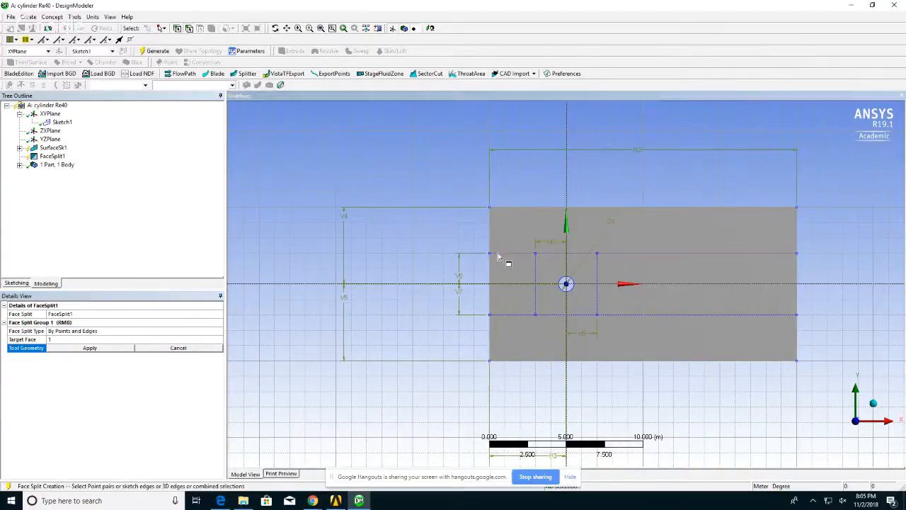
click(90, 347)
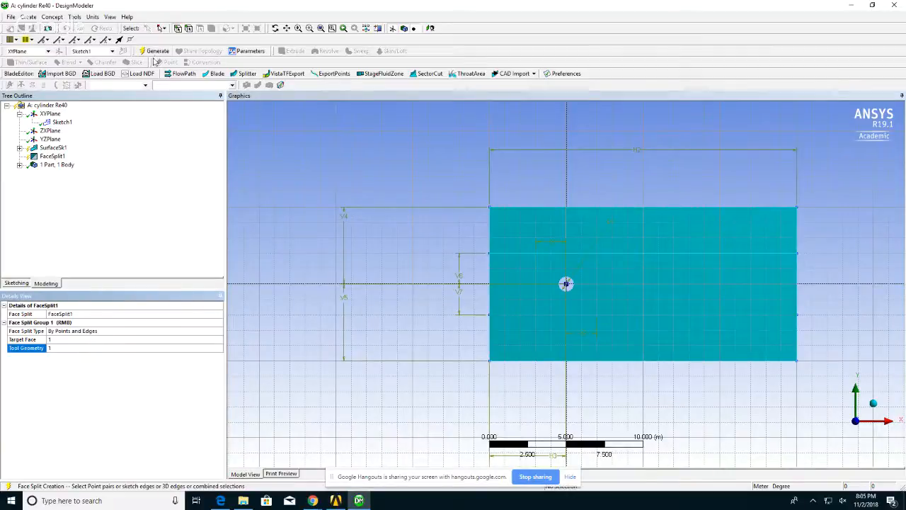
click(157, 51)
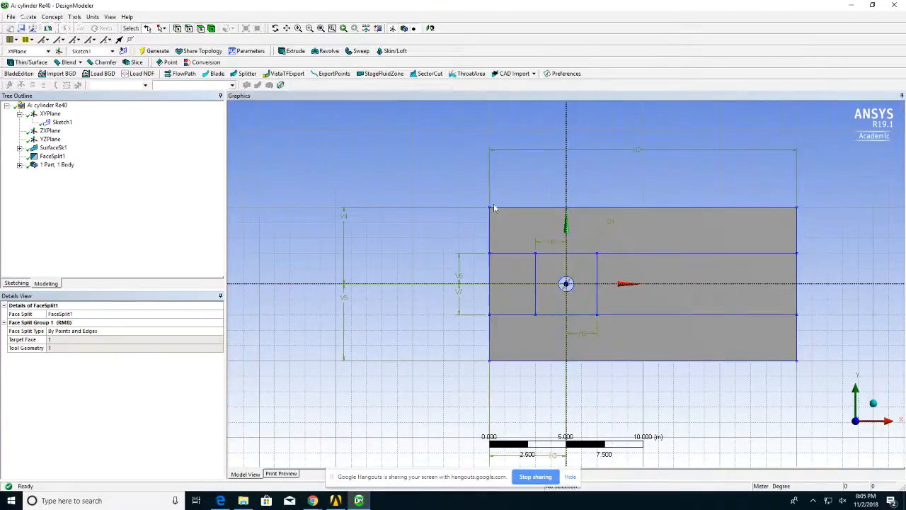
click(536, 228)
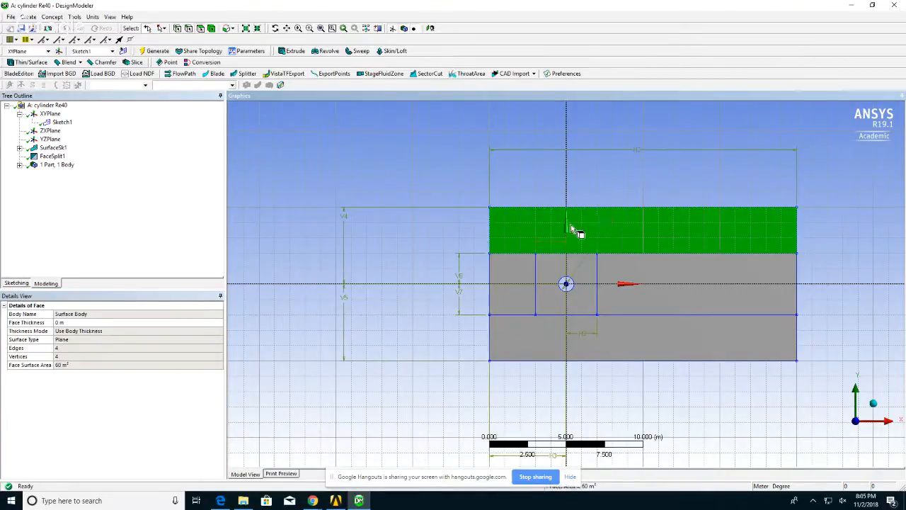
Create and generate a second Face Split of the larger lower face, using the lower inner horizontal sketch line as tool geometry
click(674, 344)
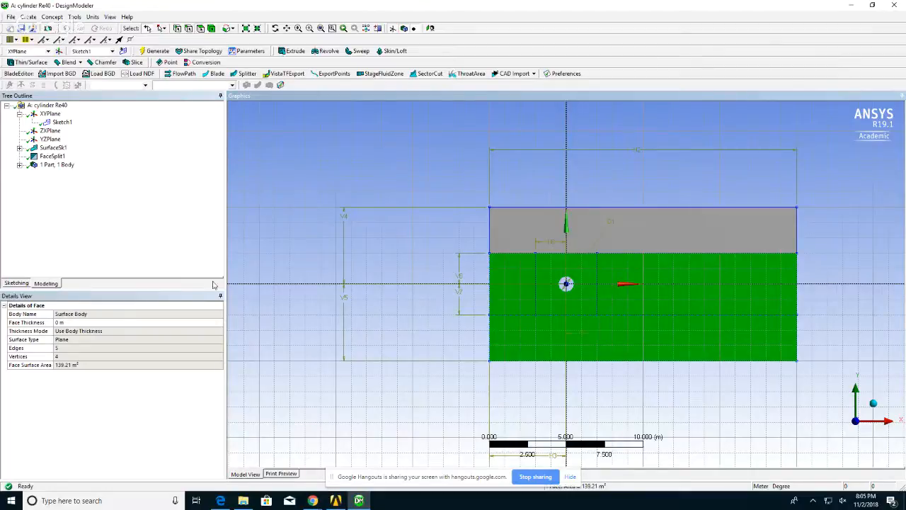
click(144, 244)
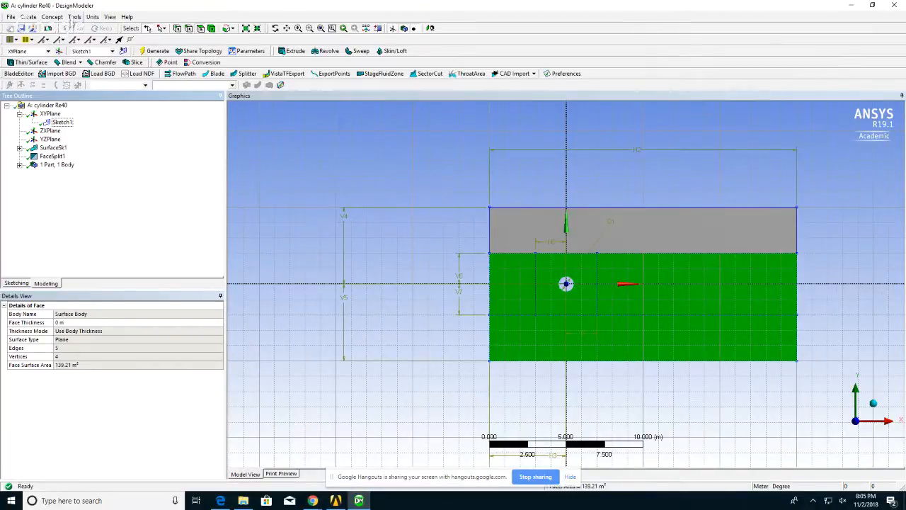
click(74, 17)
click(85, 99)
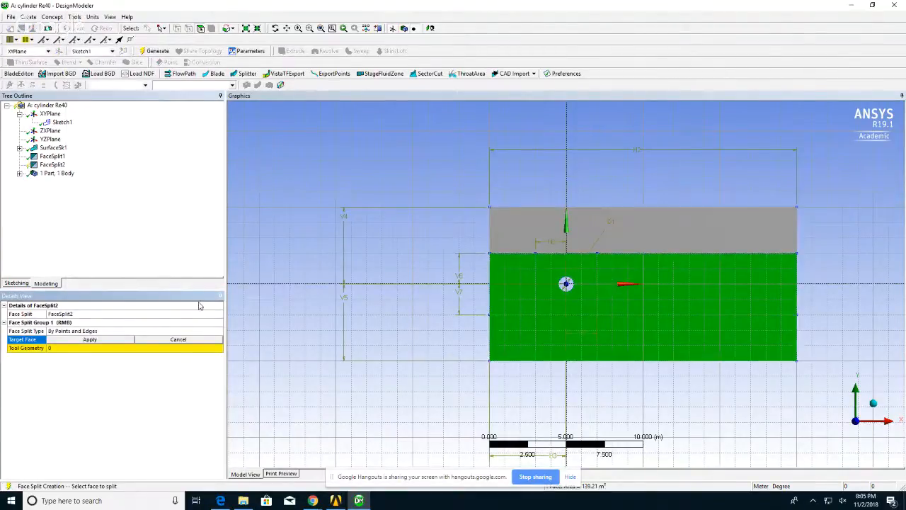
click(90, 340)
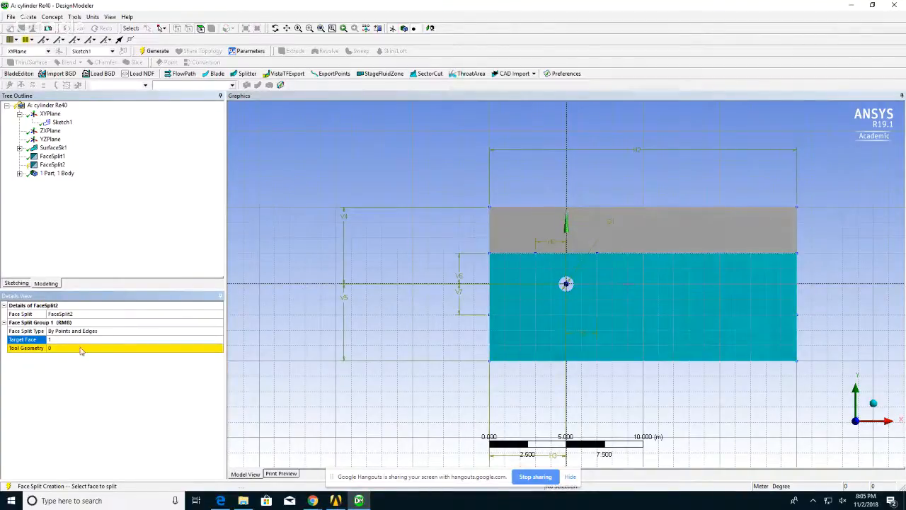
click(81, 348)
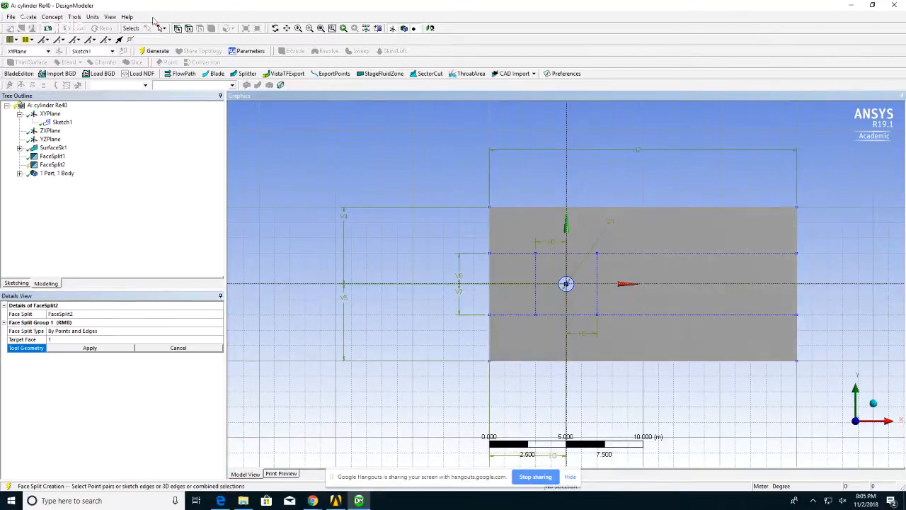
click(519, 316)
click(106, 350)
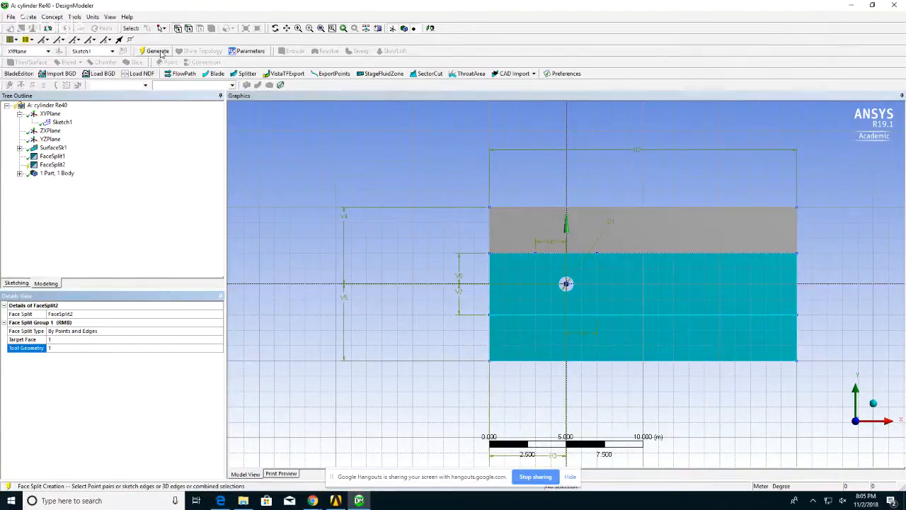
click(157, 51)
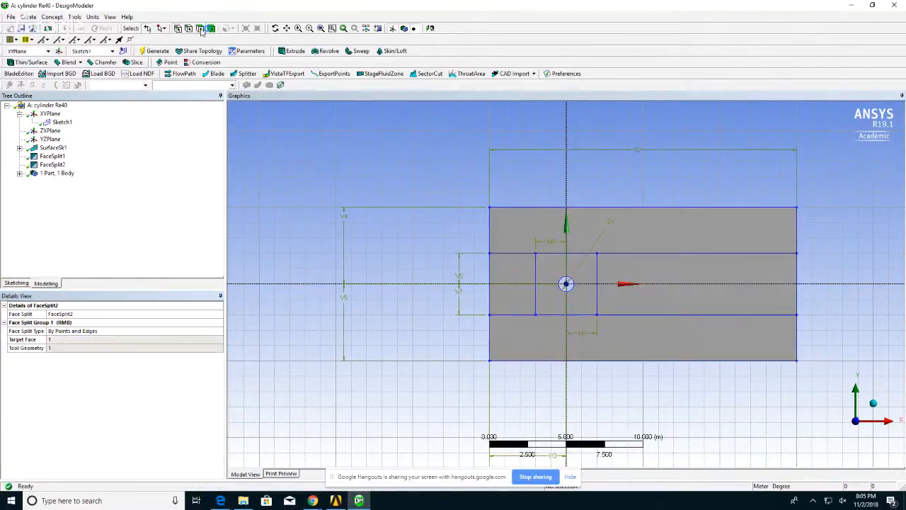
Create and generate a Face Split of the middle horizontal strip, using the left inner vertical sketch line as tool geometry
click(536, 223)
click(549, 338)
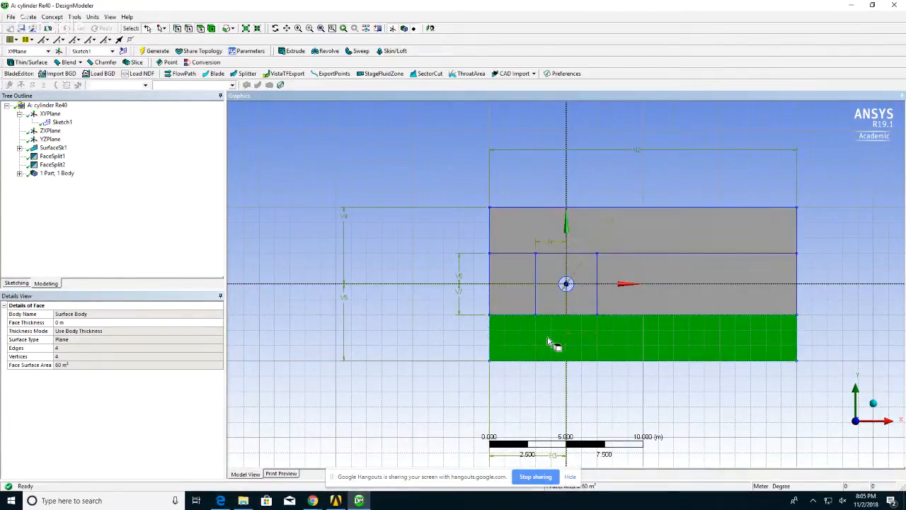
click(519, 305)
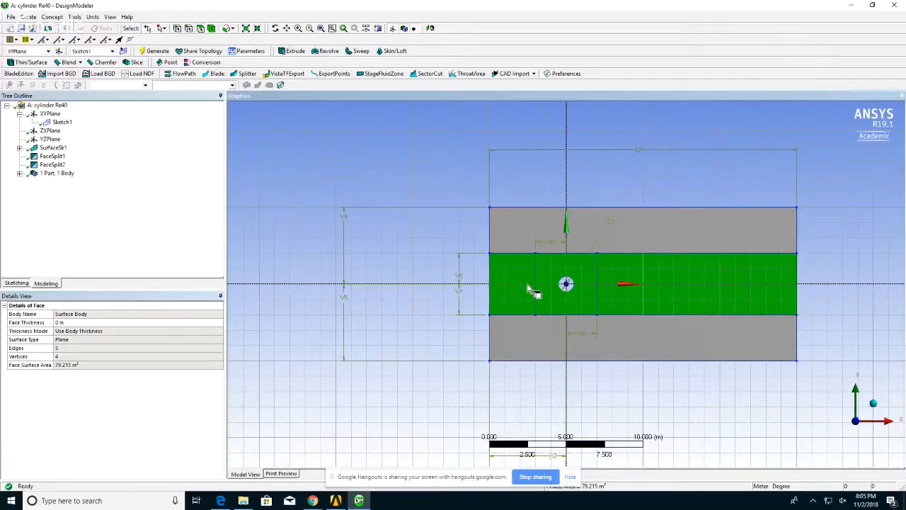
click(75, 17)
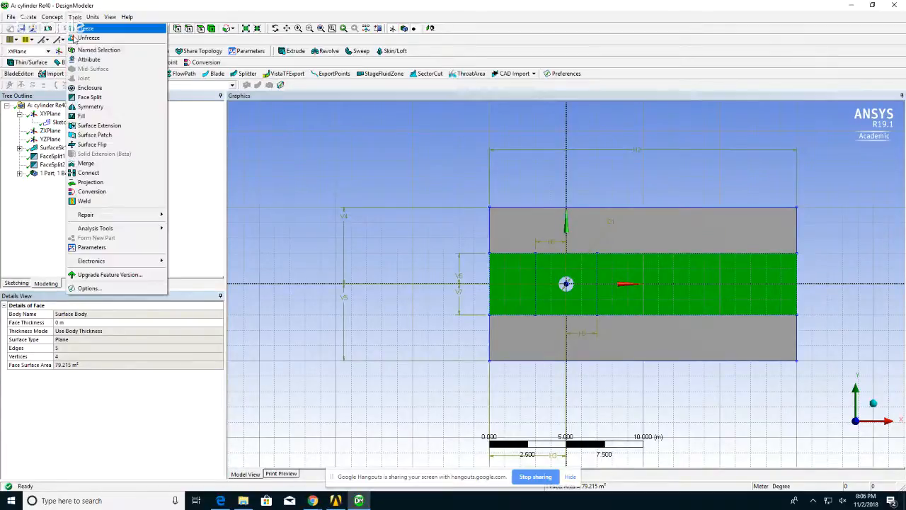
click(91, 97)
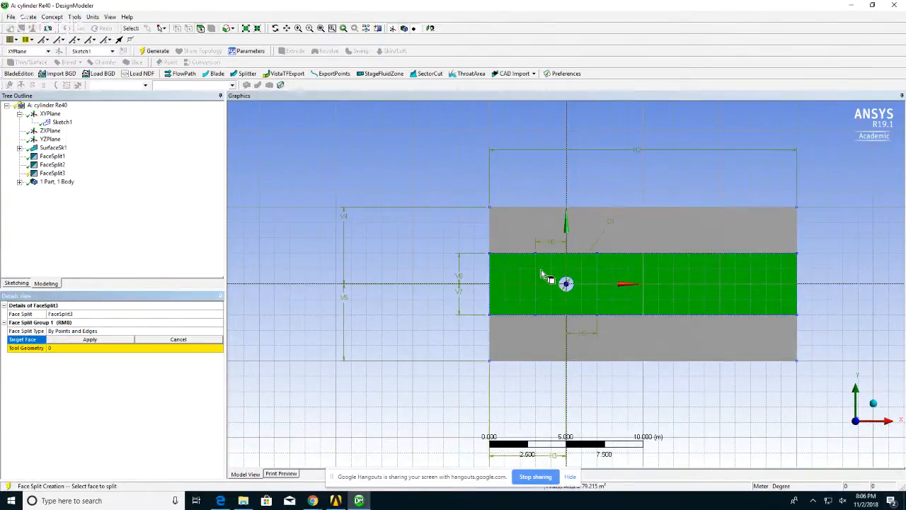
click(87, 340)
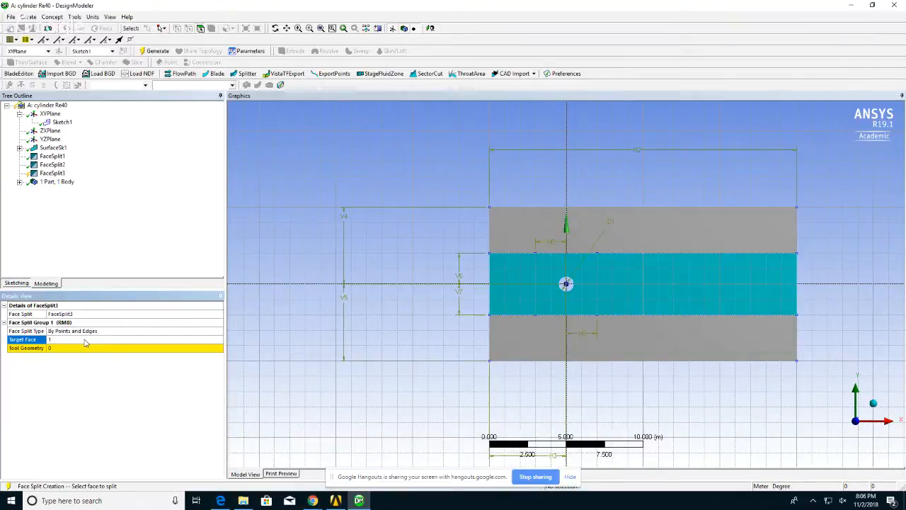
click(70, 349)
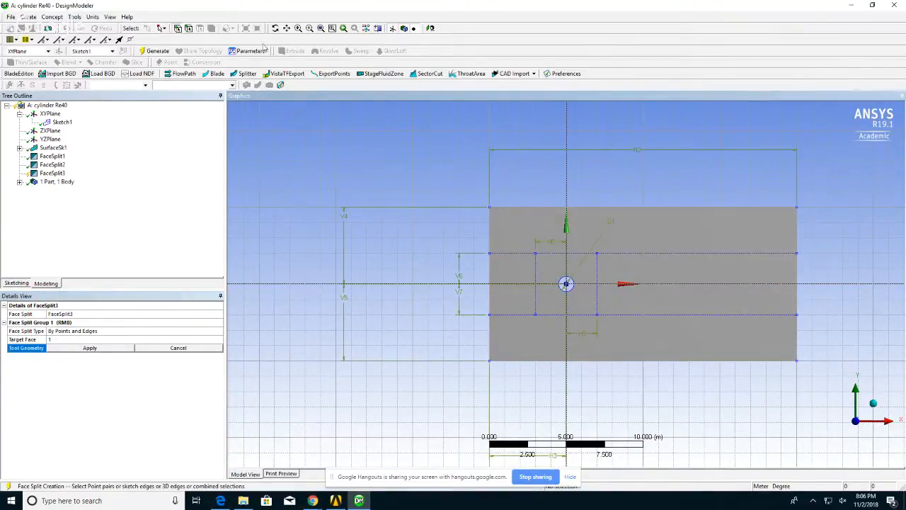
click(537, 270)
click(101, 349)
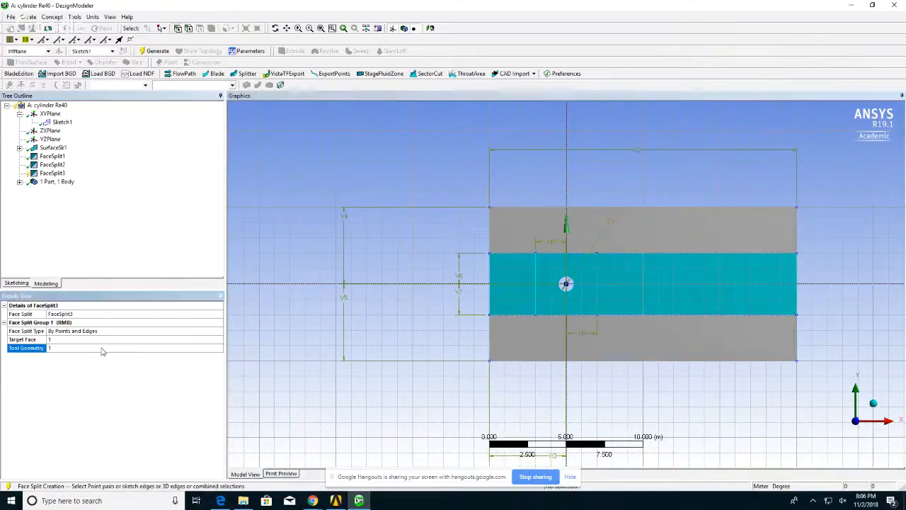
click(155, 51)
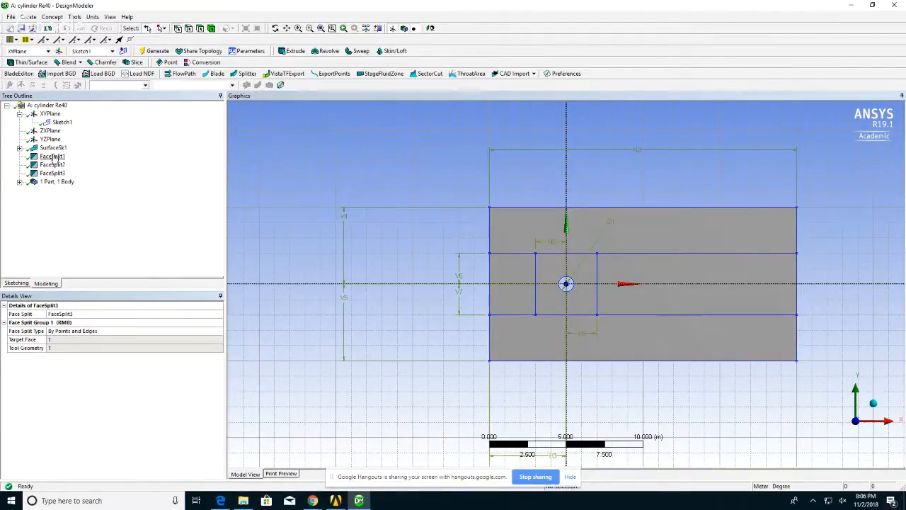
Create and generate a Face Split of the middle-strip face around the cylinder, using the right inner vertical line as tool geometry, and check the resulting faces
click(613, 237)
click(533, 301)
click(545, 327)
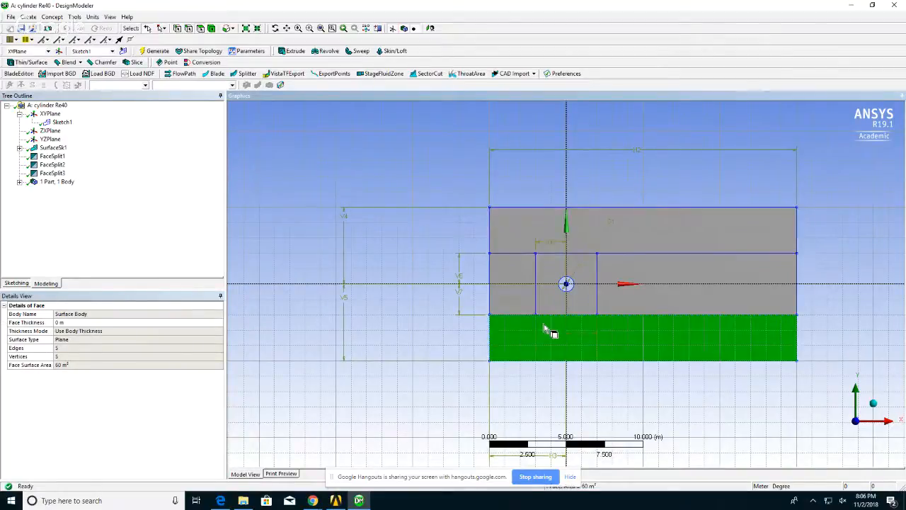
click(666, 273)
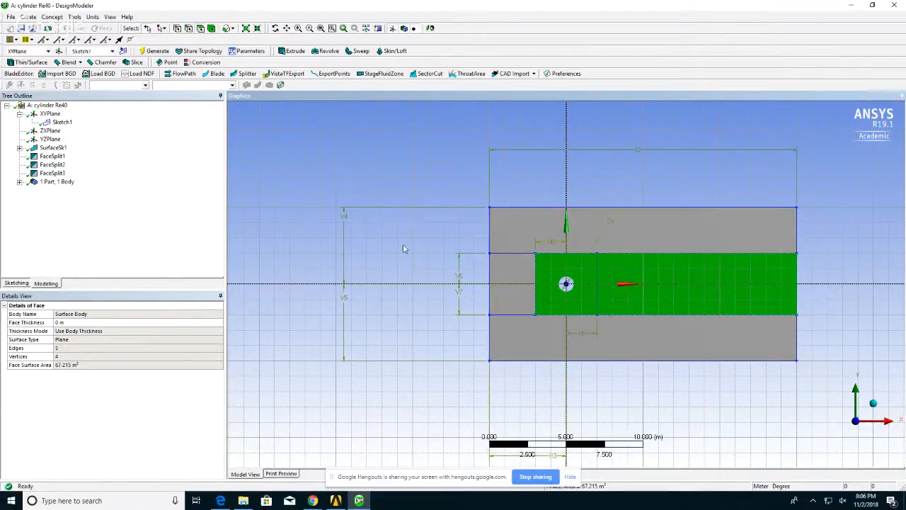
click(75, 17)
click(103, 97)
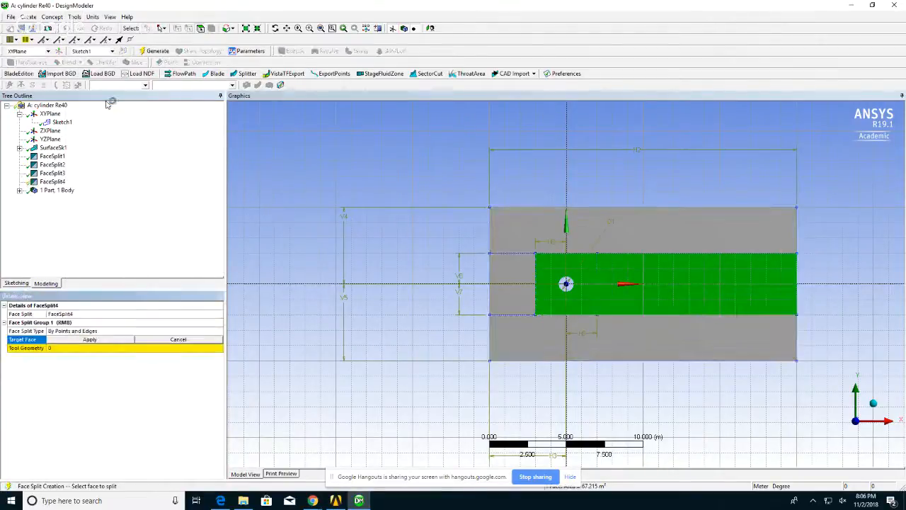
click(89, 339)
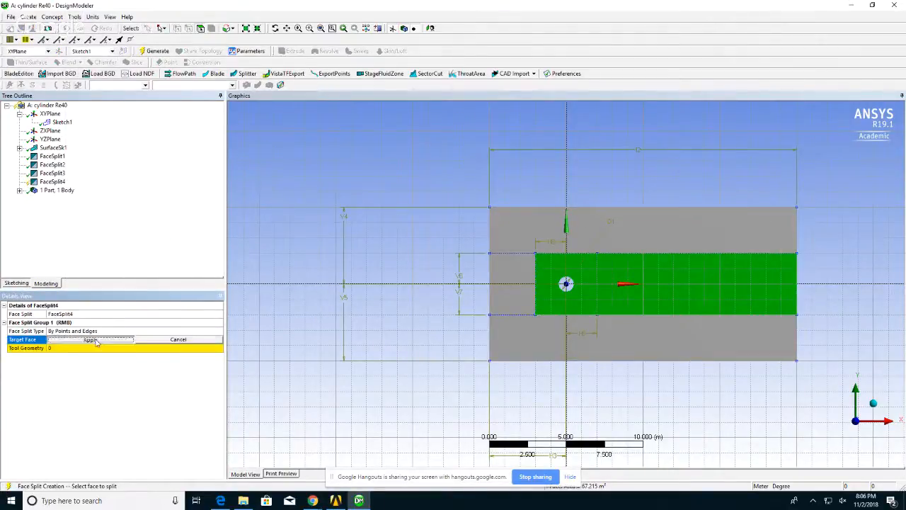
click(77, 348)
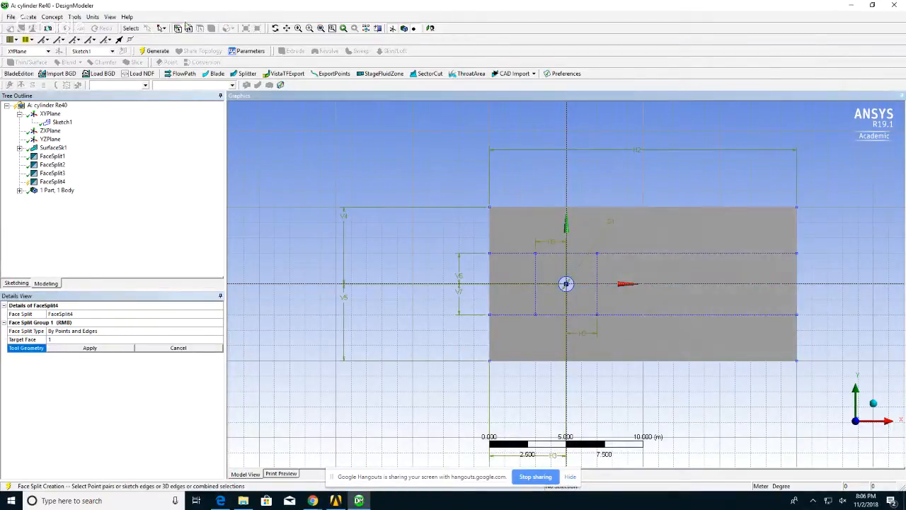
click(597, 269)
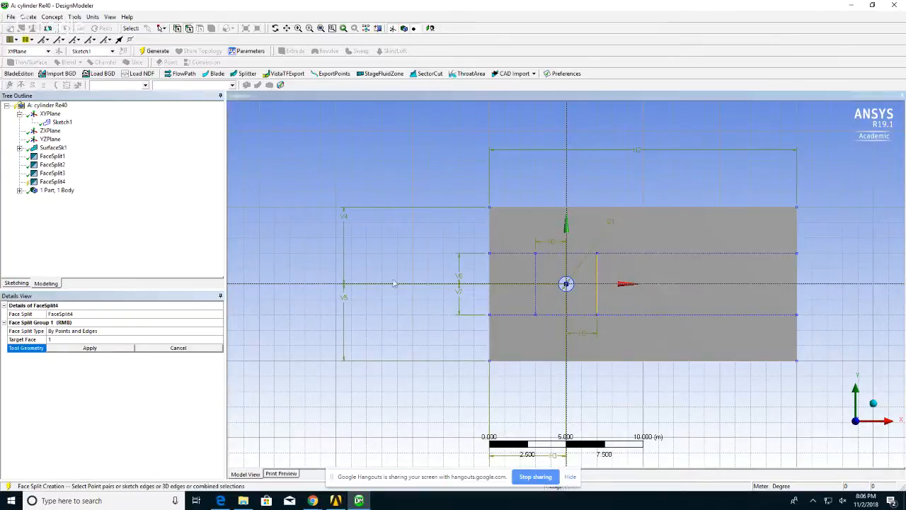
click(79, 349)
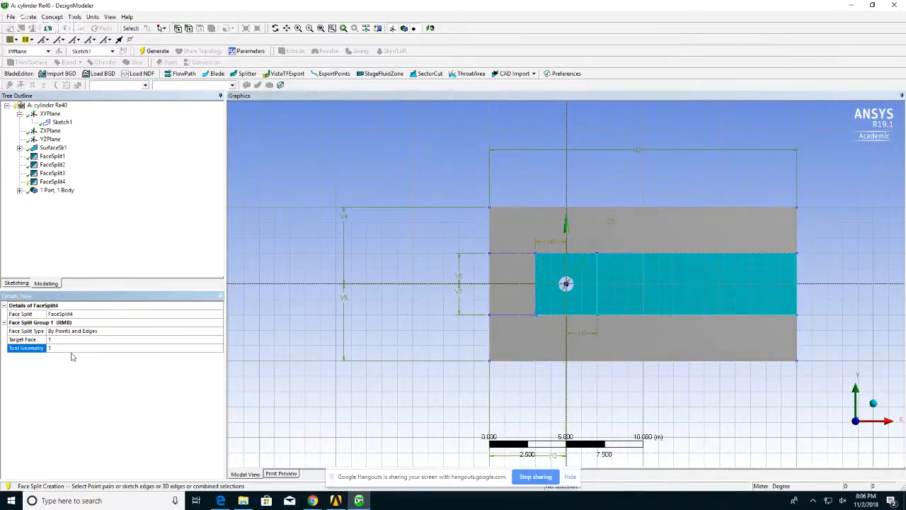
click(157, 51)
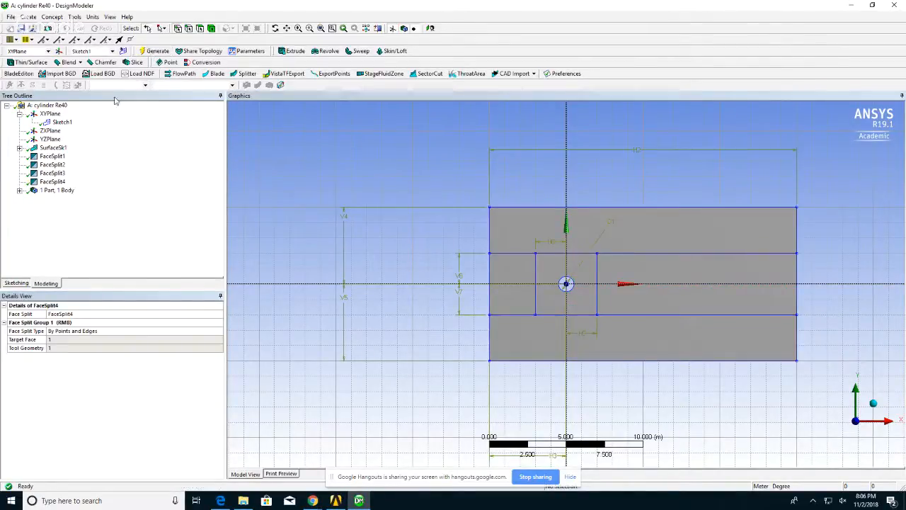
click(525, 236)
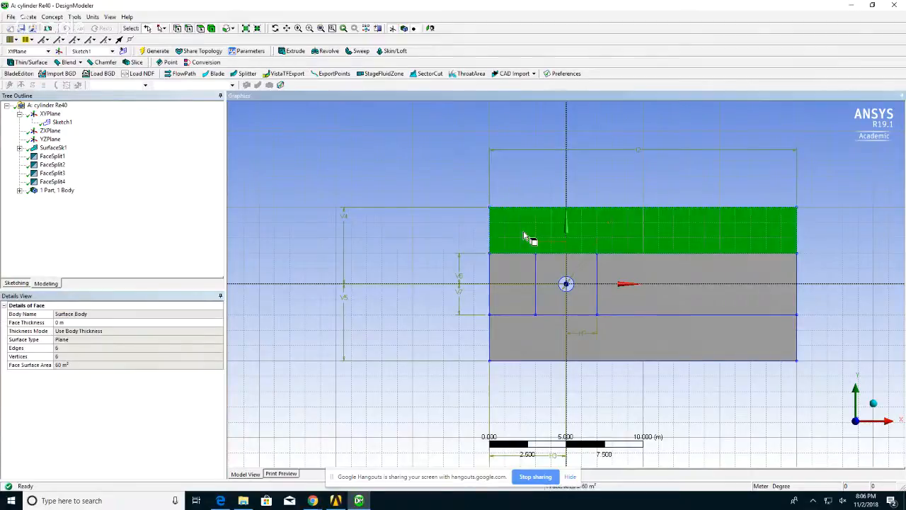
click(516, 275)
click(577, 294)
click(621, 276)
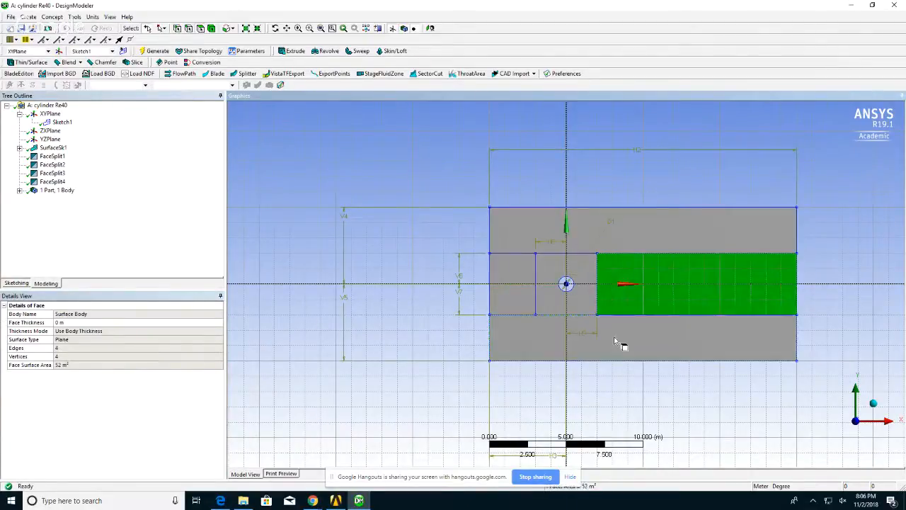
Create a named selection from the lower domain face, name it symmetrytop and generate it
click(616, 344)
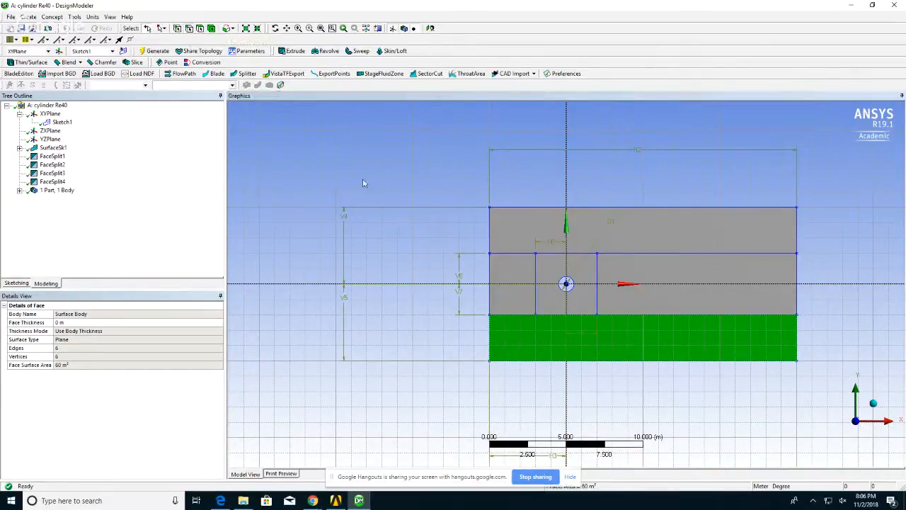
right_click(542, 211)
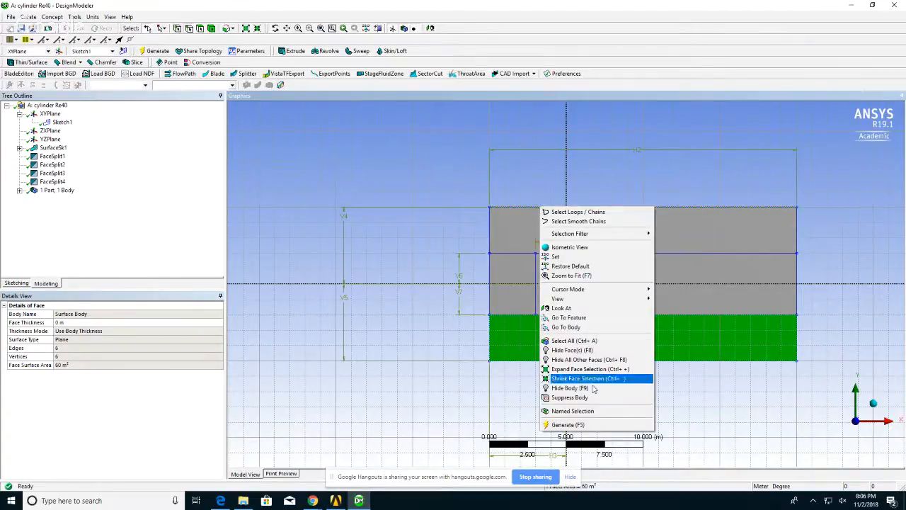
click(594, 411)
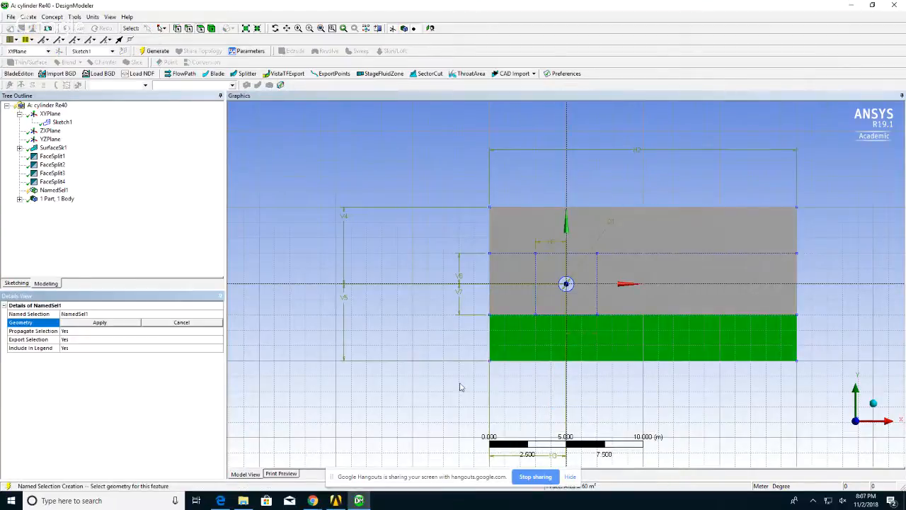
click(82, 315)
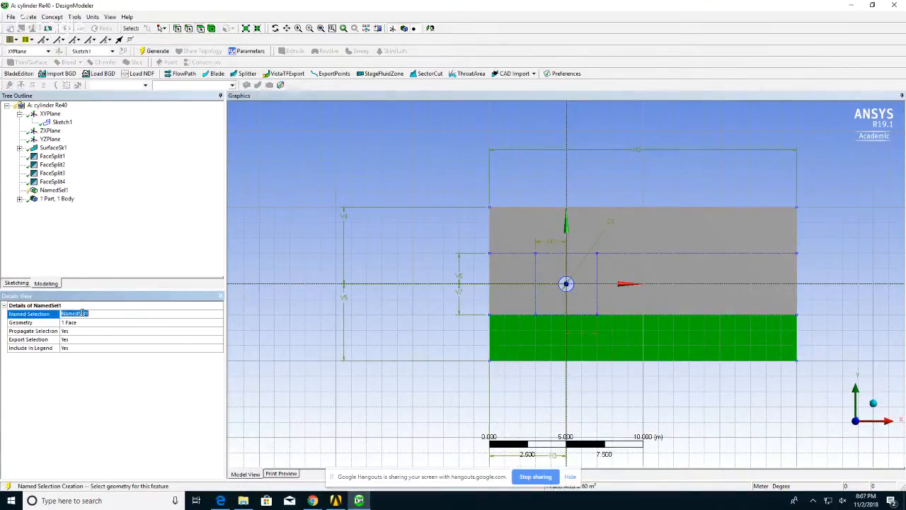
text(top)
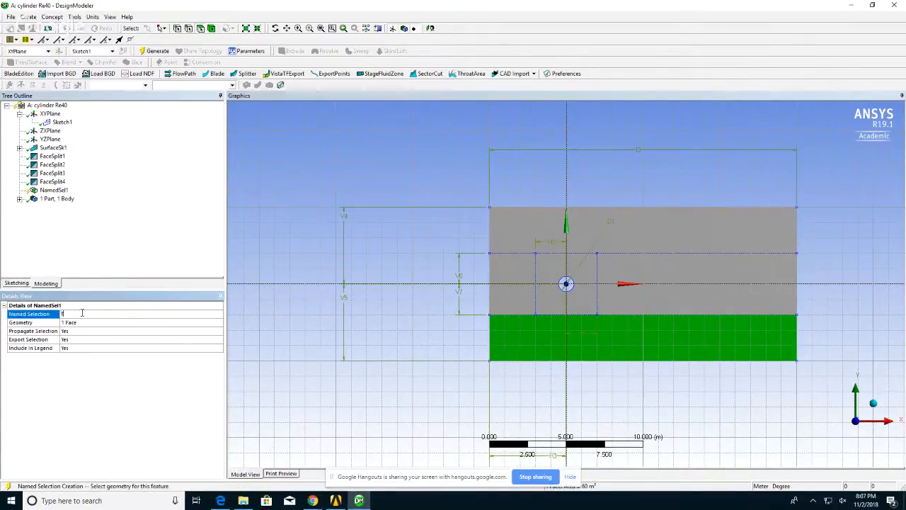
key(BackSpace)
text(b)
key(Return)
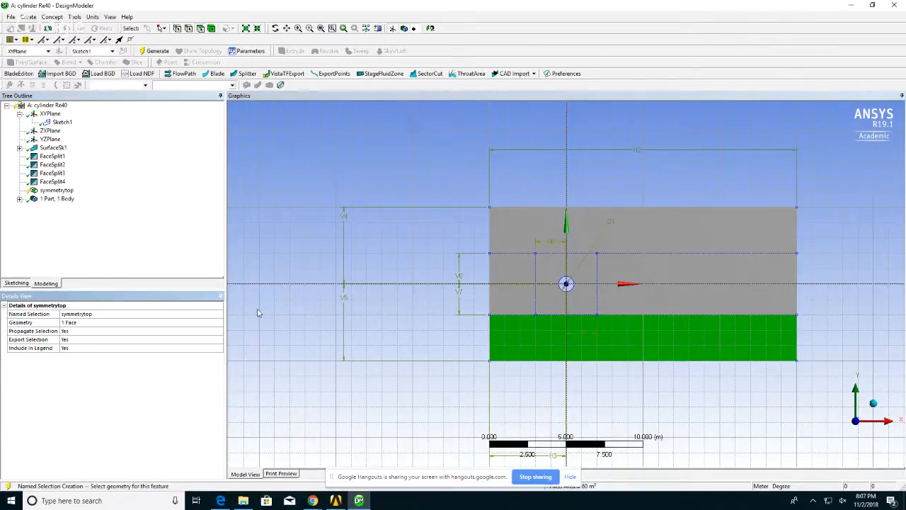
click(155, 51)
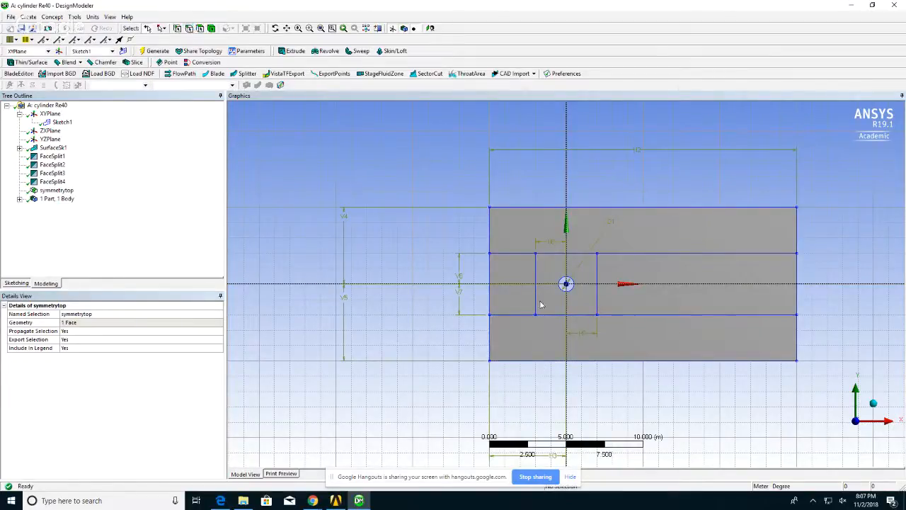
Create a named selection from the lower outer edge of the domain, name it symmetrybottom and generate it
click(549, 362)
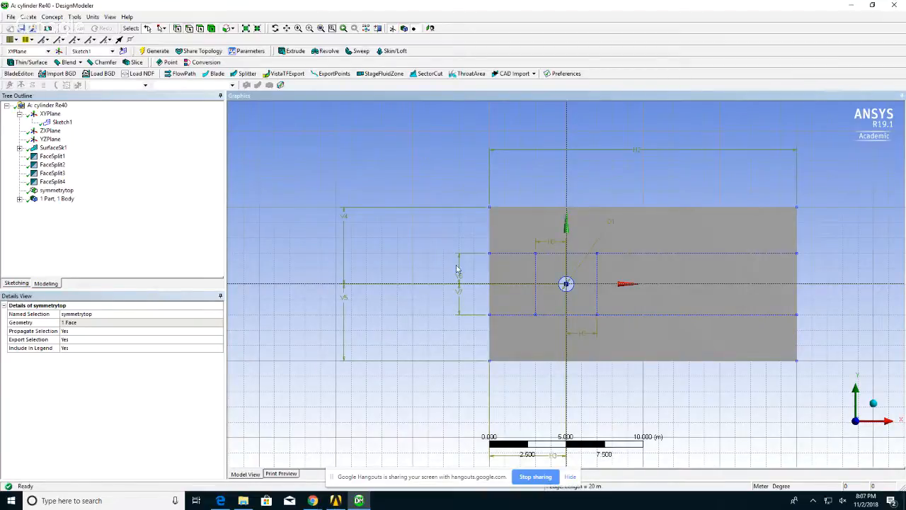
right_click(518, 364)
click(530, 341)
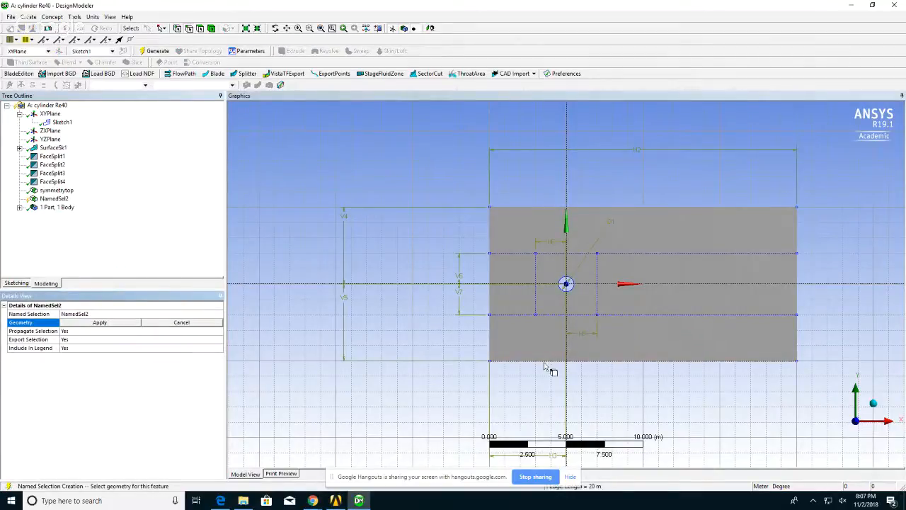
click(106, 321)
text(symmetry)
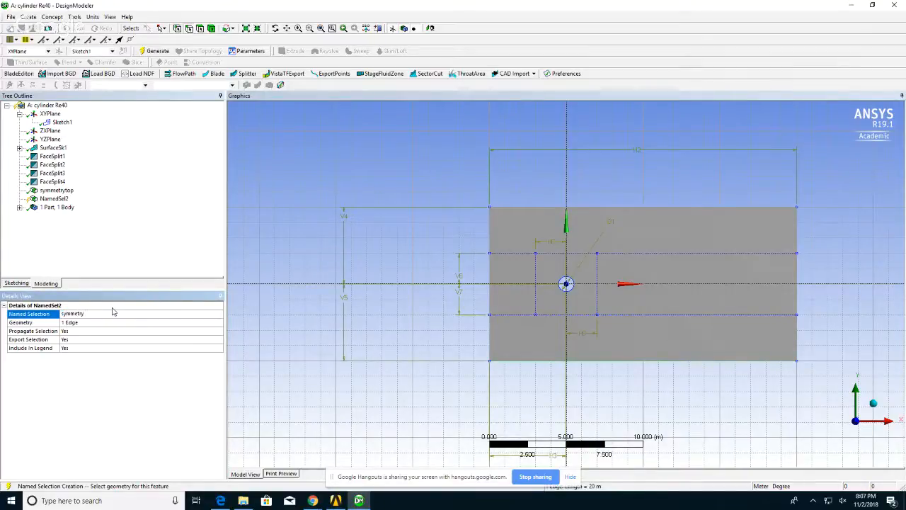
text( bottom)
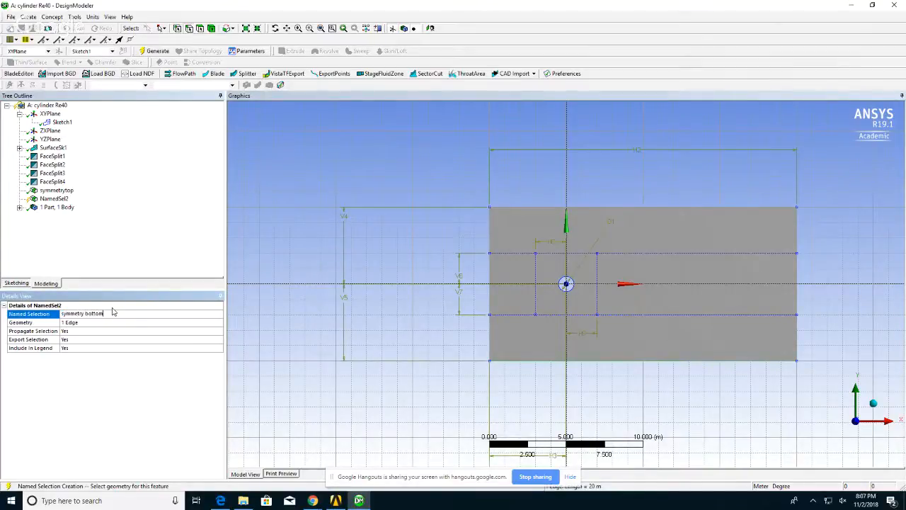
click(77, 325)
click(87, 323)
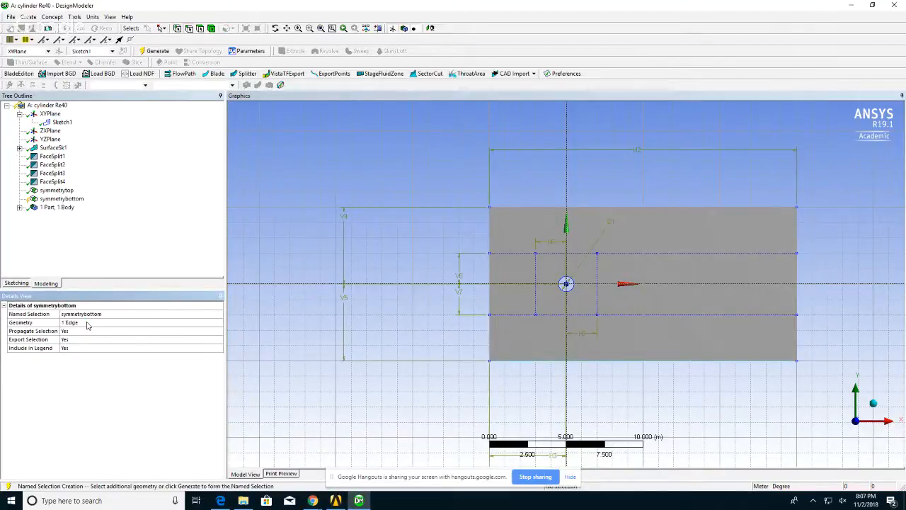
click(157, 51)
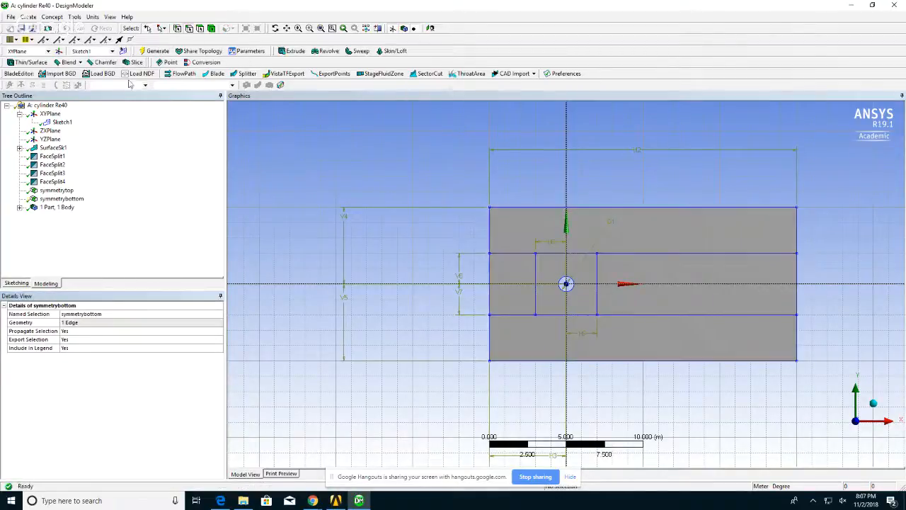
Delete the symmetrytop named selection and show the details of symmetrybottom
click(57, 191)
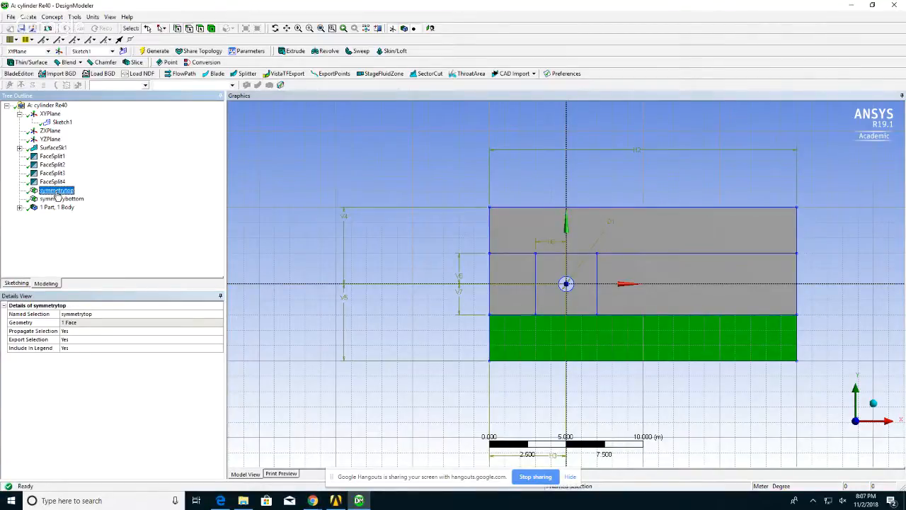
right_click(56, 191)
click(79, 290)
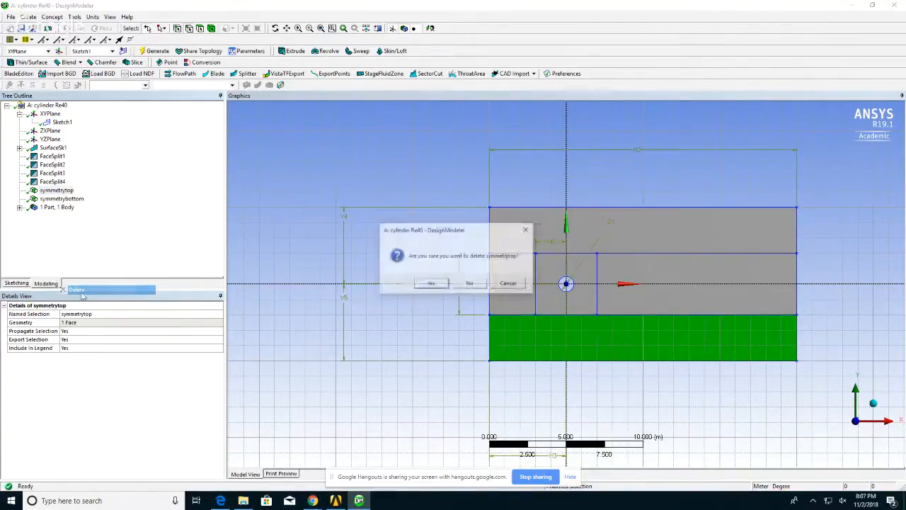
click(433, 283)
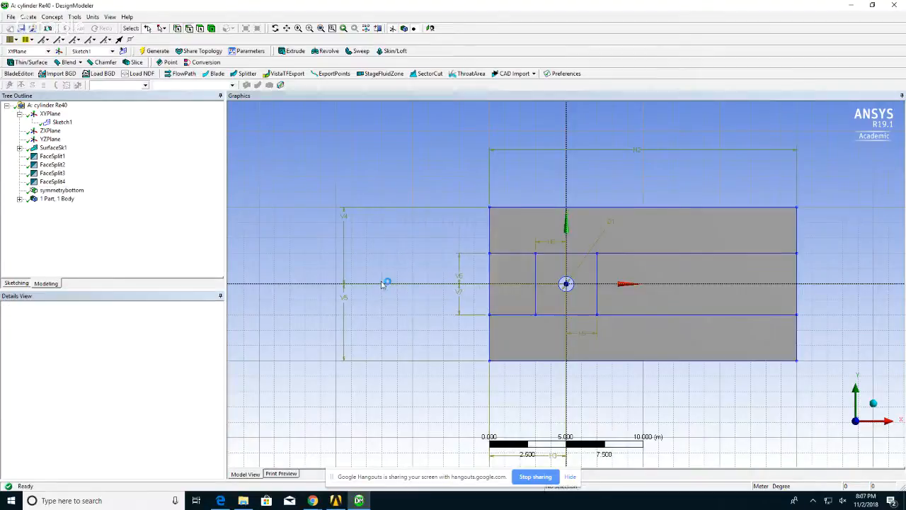
click(62, 192)
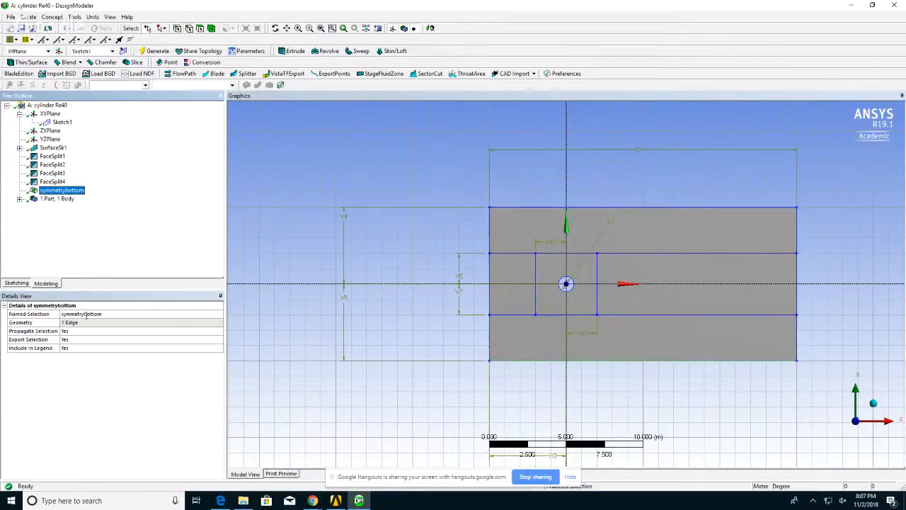
click(85, 315)
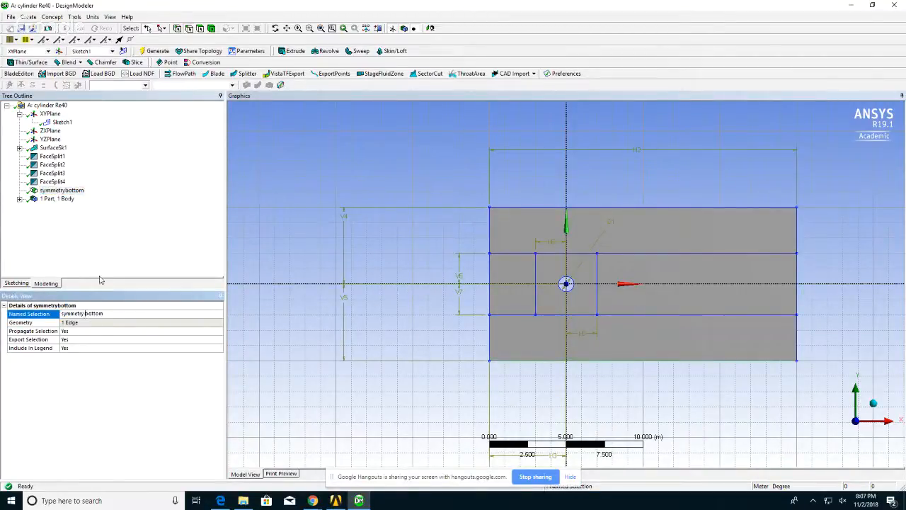
click(124, 371)
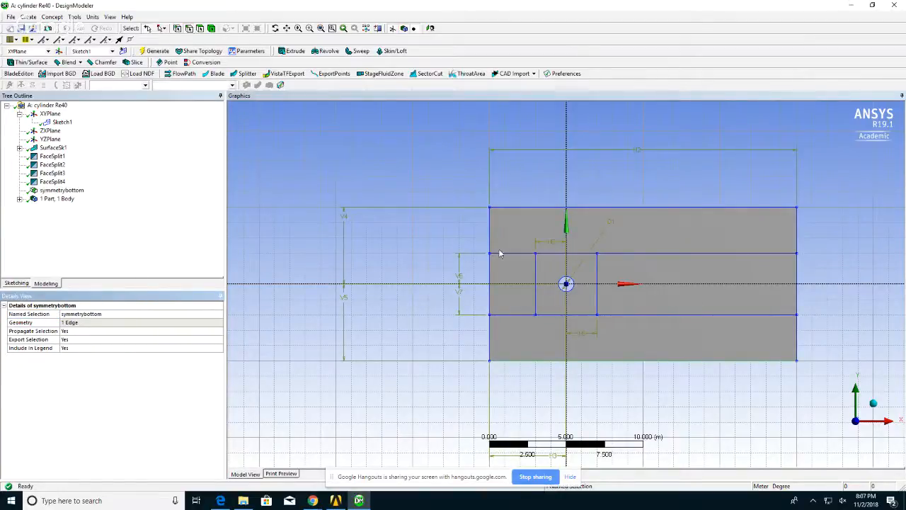
Create and generate a named selection called symmetrytop from the upper outer edge of the domain, and review both symmetry selections
click(553, 209)
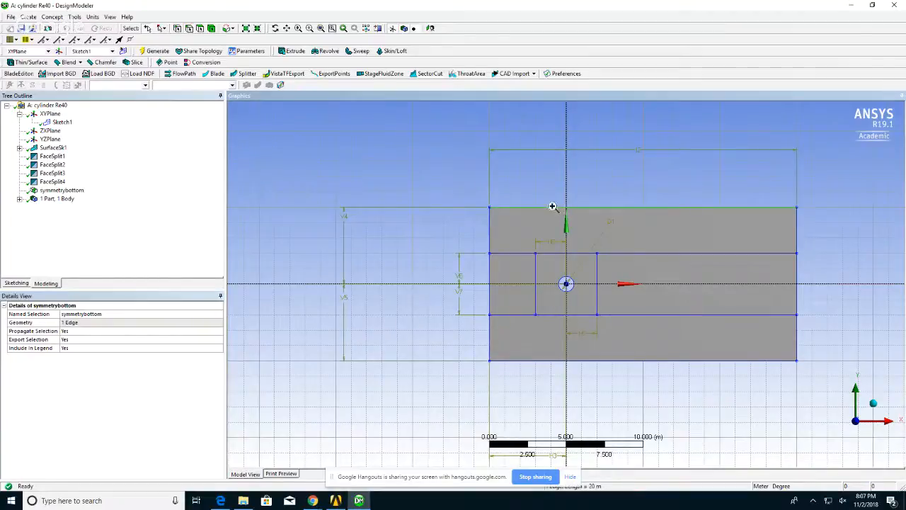
right_click(552, 209)
click(607, 394)
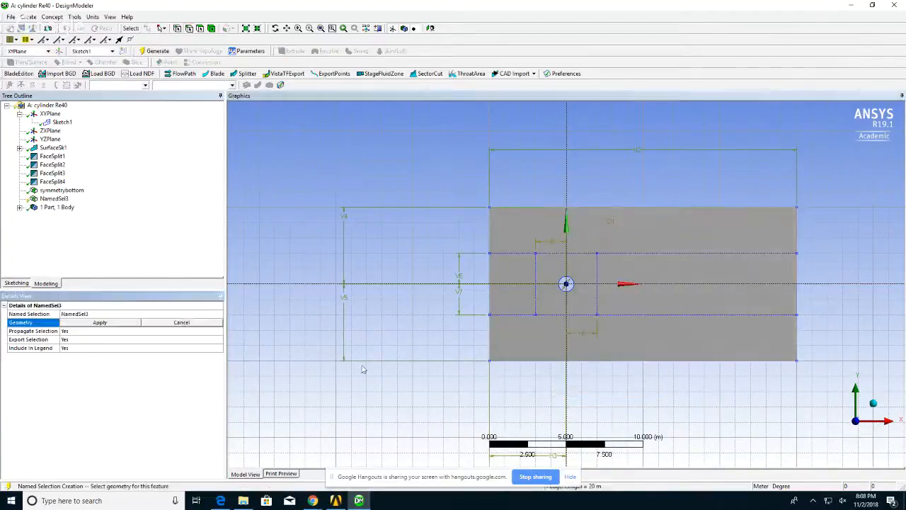
click(99, 322)
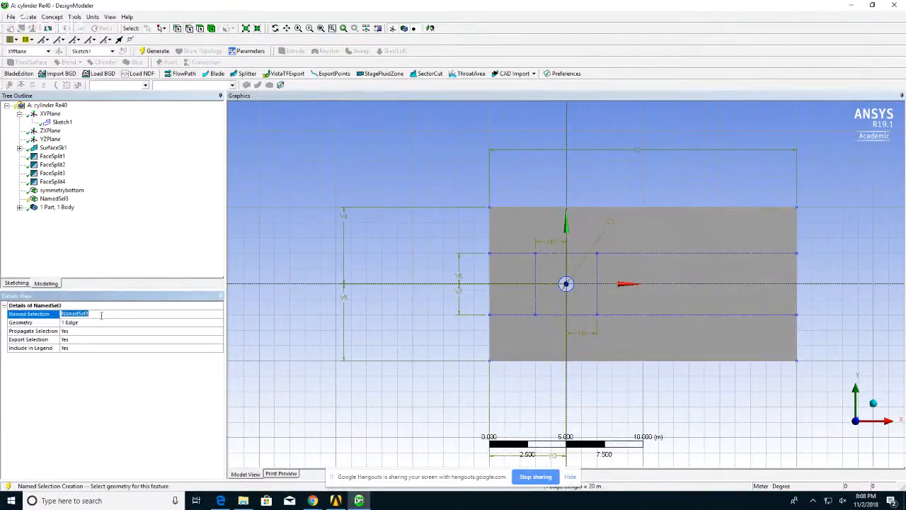
click(92, 324)
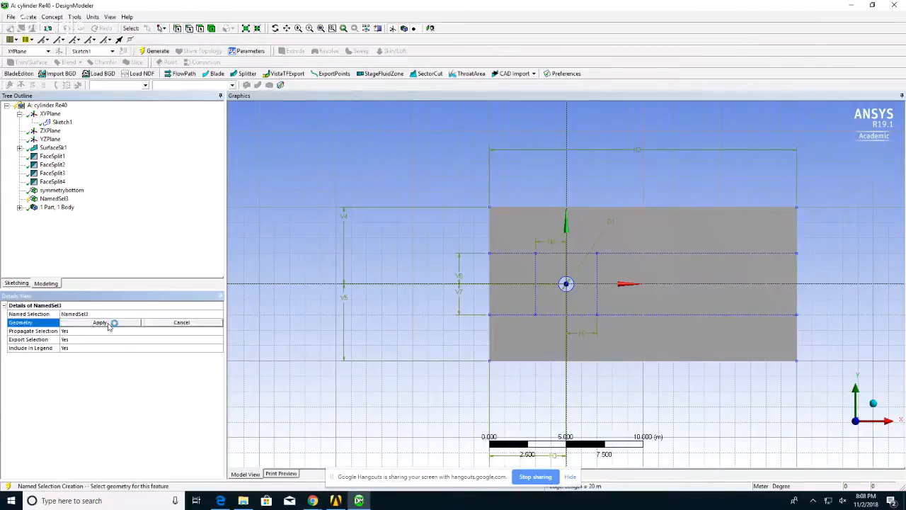
click(100, 322)
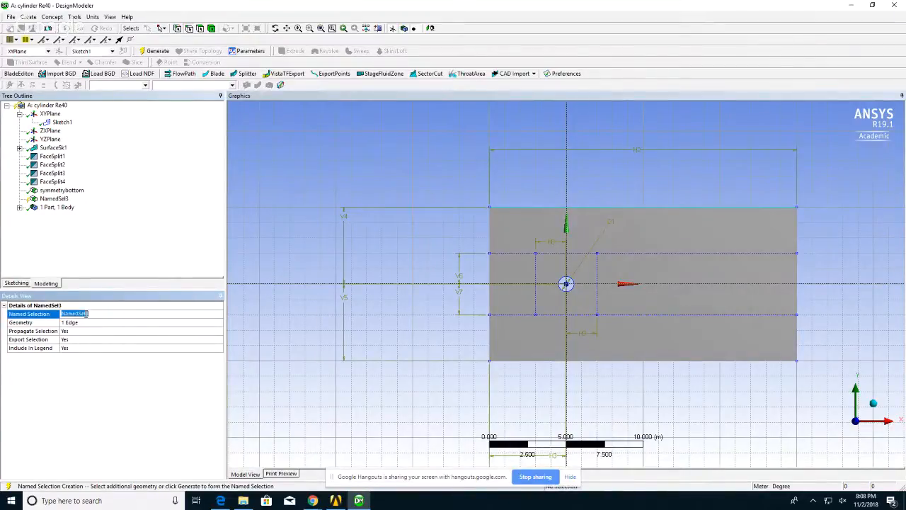
text(symmetrytop)
key(Return)
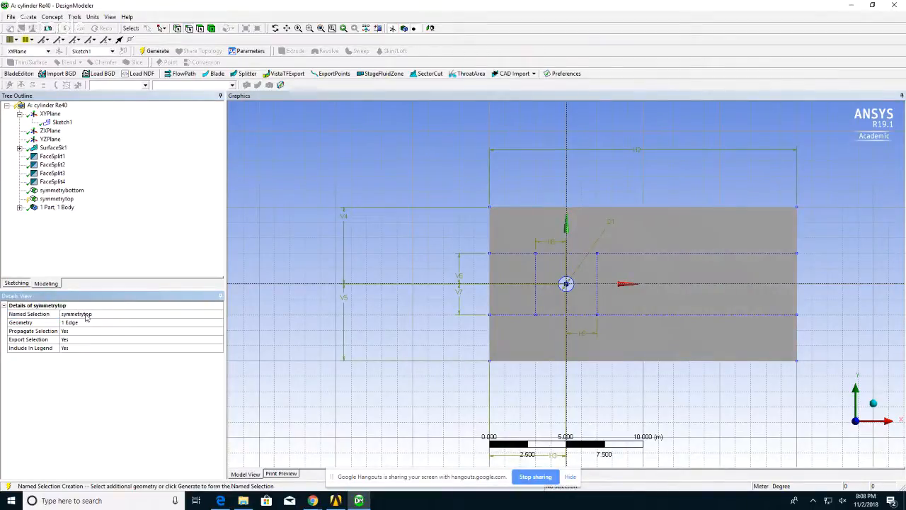
click(157, 51)
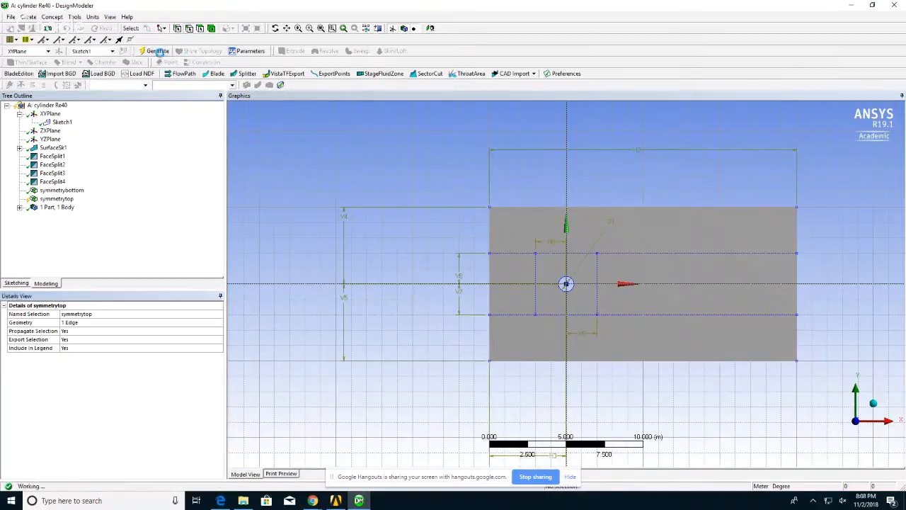
click(62, 190)
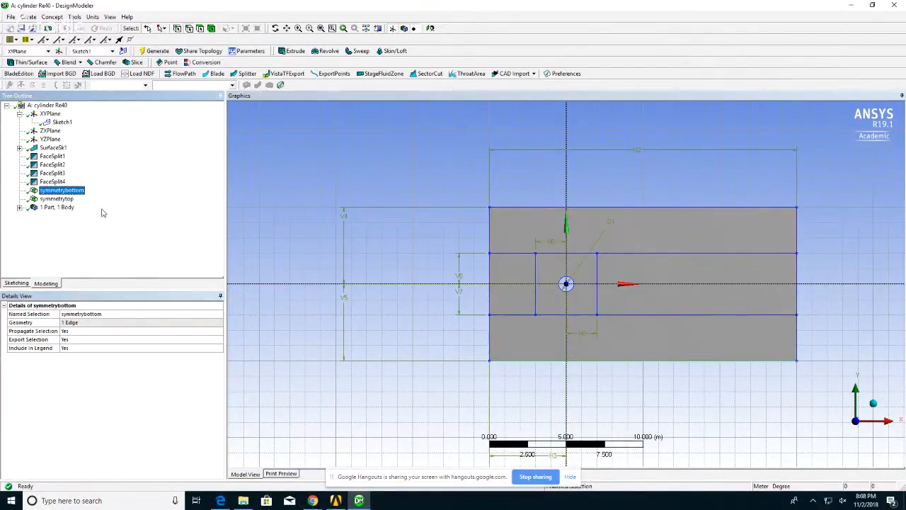
click(56, 201)
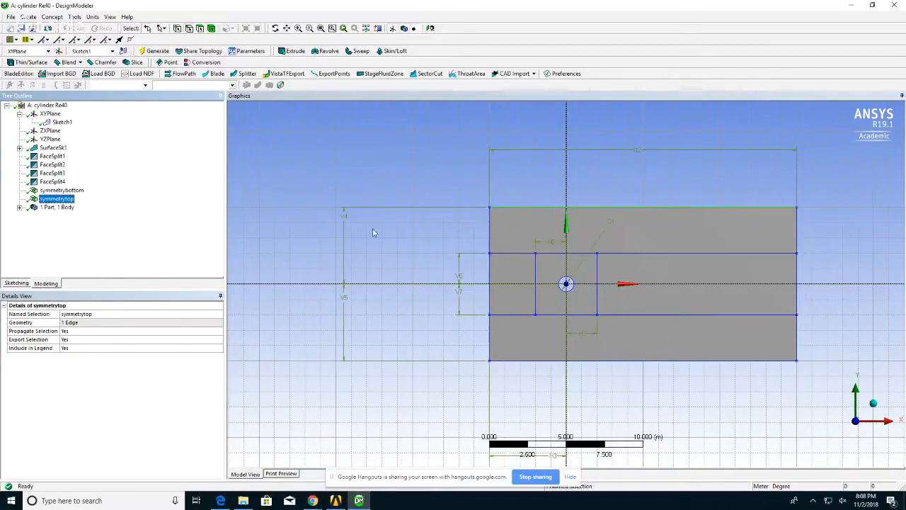
Create a named selection from the three left outer edges of the domain, name it inlet and generate it
click(489, 237)
ctrl+click(489, 272)
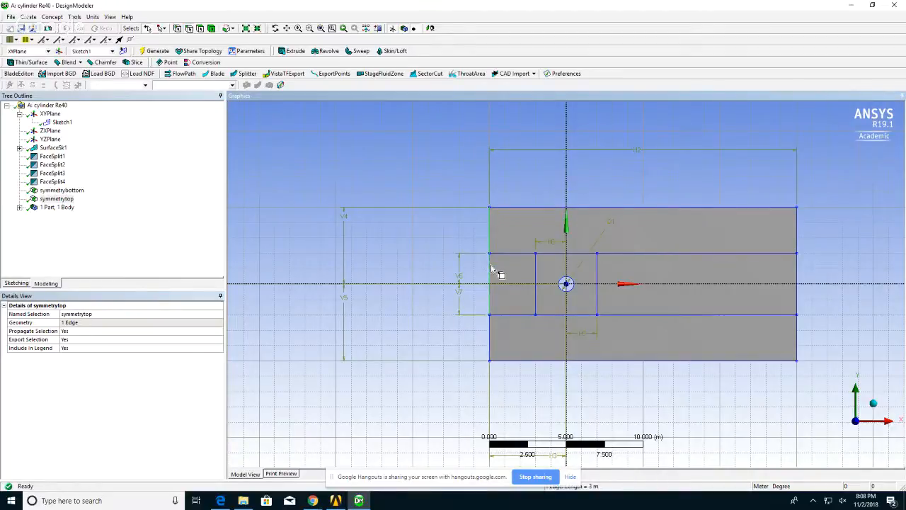
ctrl+click(490, 345)
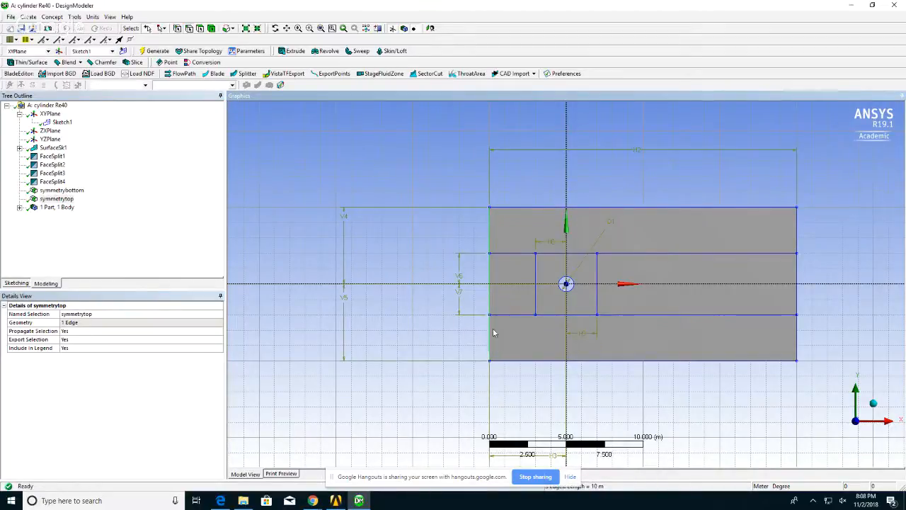
right_click(490, 242)
click(541, 403)
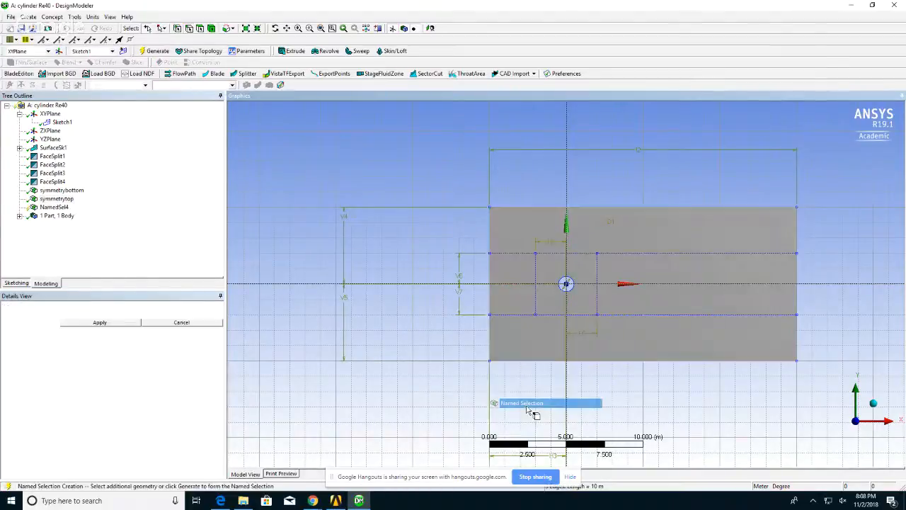
click(100, 322)
click(99, 314)
text(inlet)
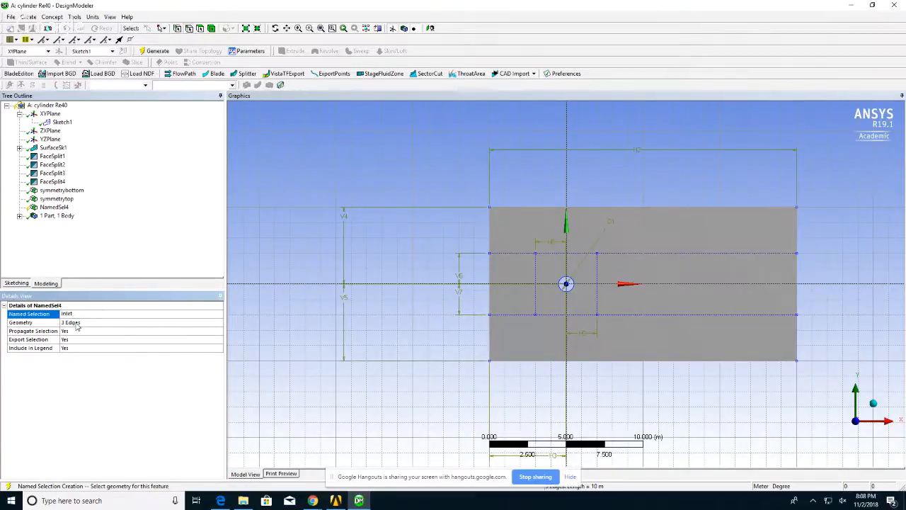
click(74, 323)
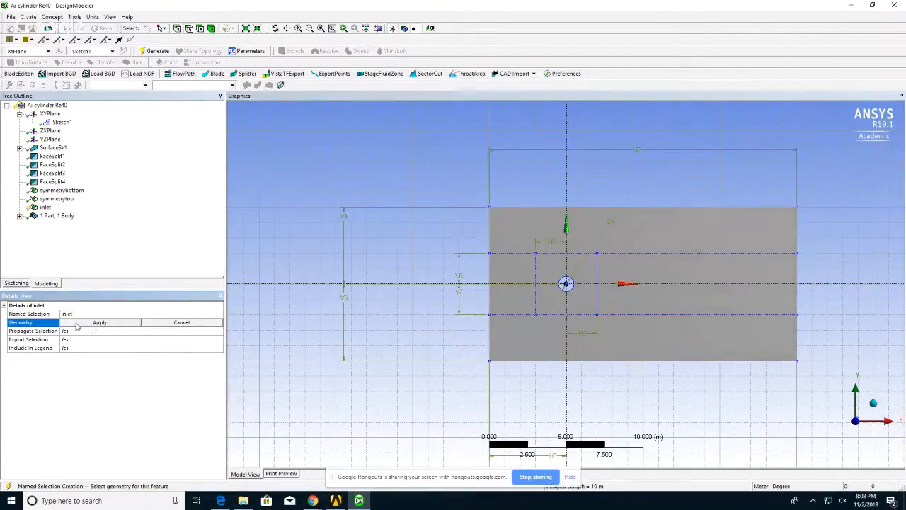
click(96, 324)
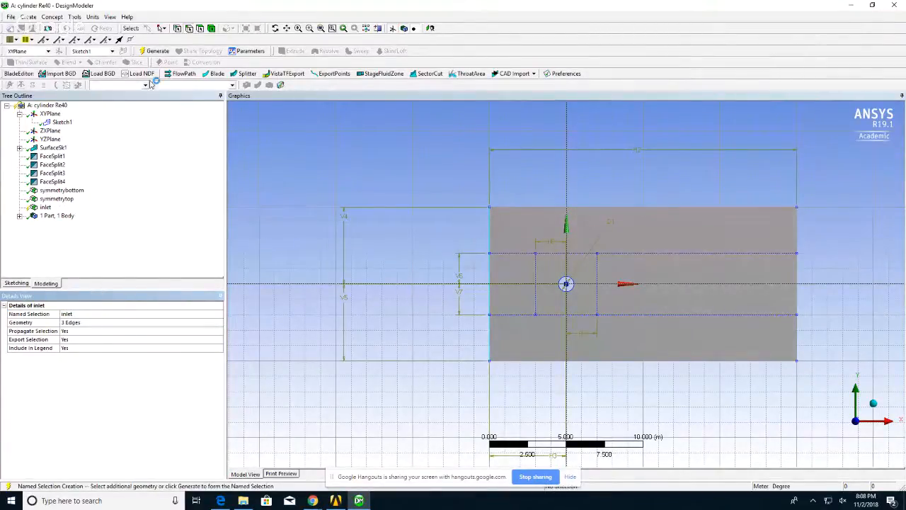
click(153, 53)
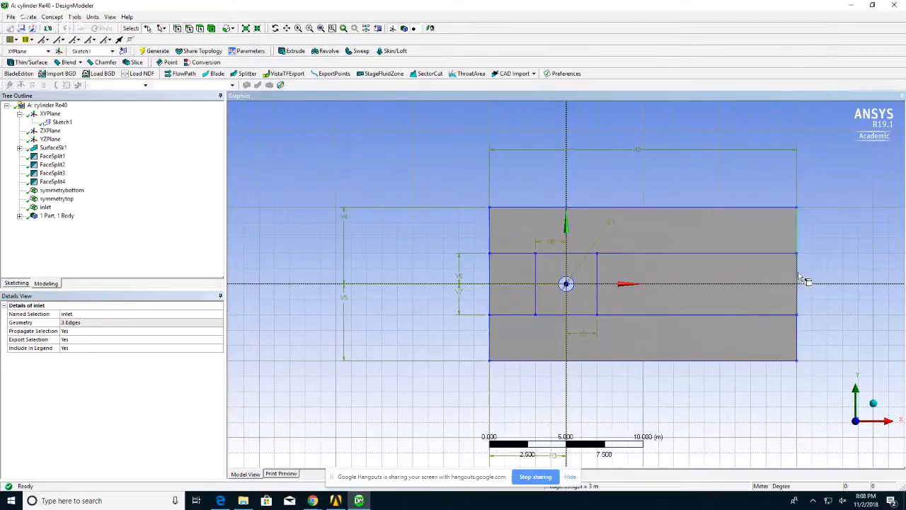
Create a named selection from the three right outer edges of the domain, name it outlet and generate it
right_click(798, 338)
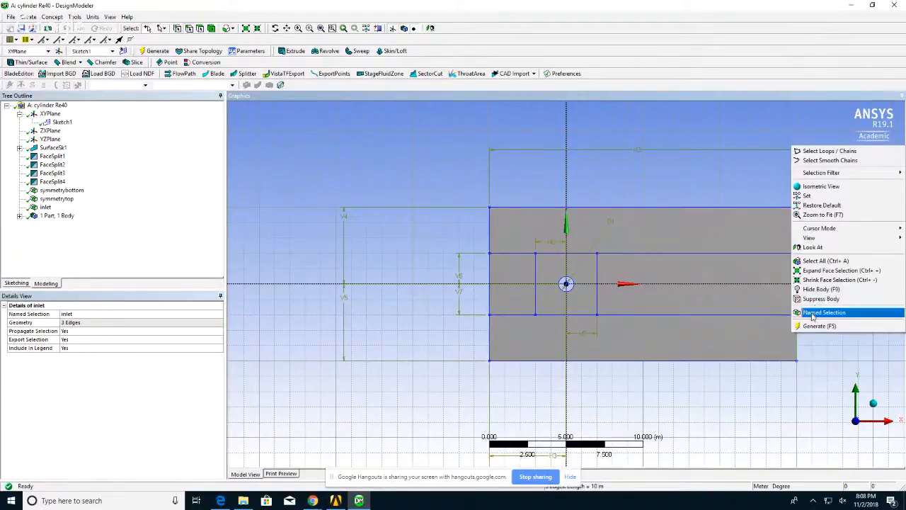
click(814, 311)
click(74, 313)
text(o)
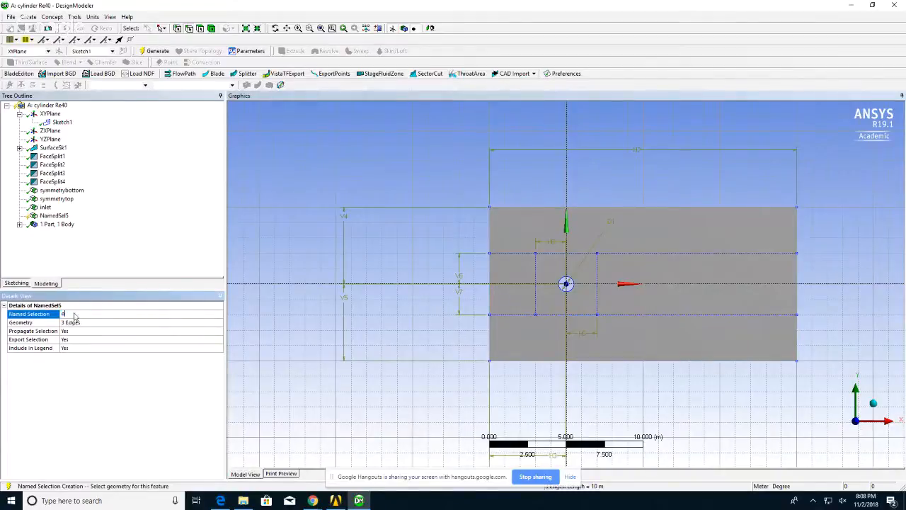
text(utlet)
click(79, 326)
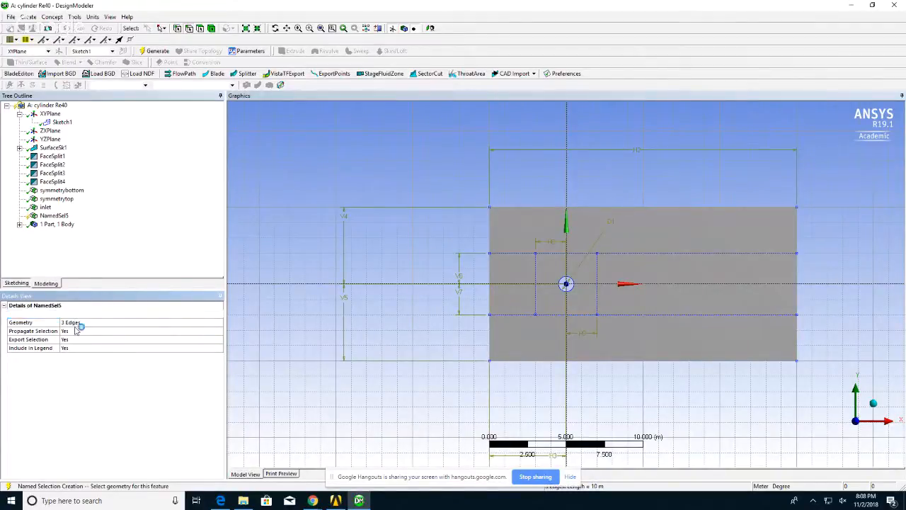
click(97, 323)
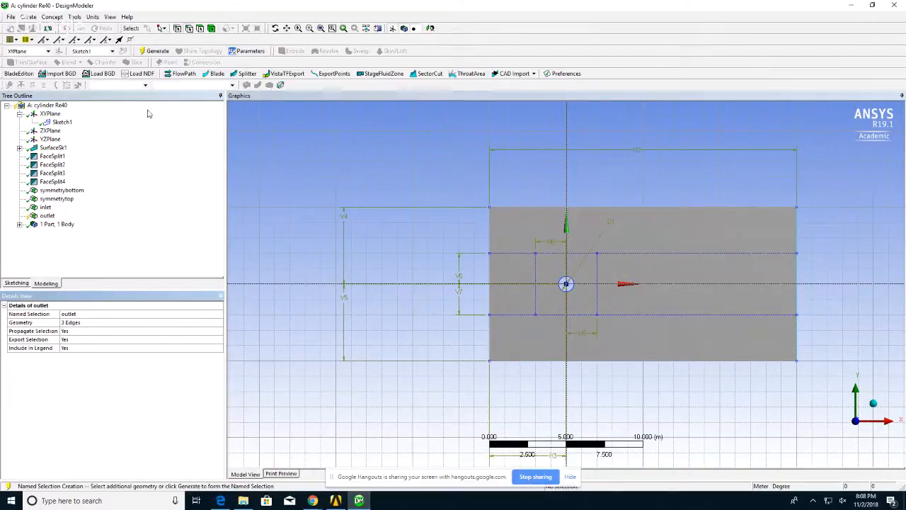
click(156, 52)
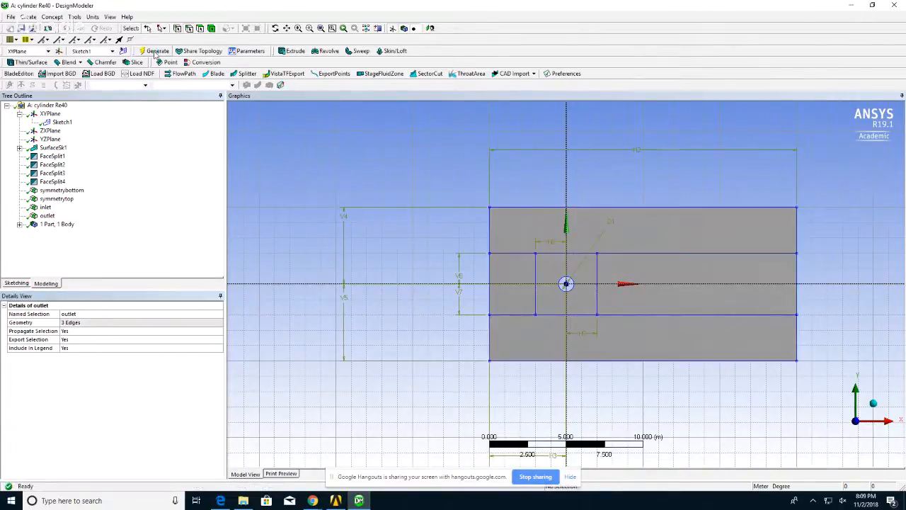
Create a named selection from the circular edge around the origin, name it cylinder and generate it
right_click(567, 284)
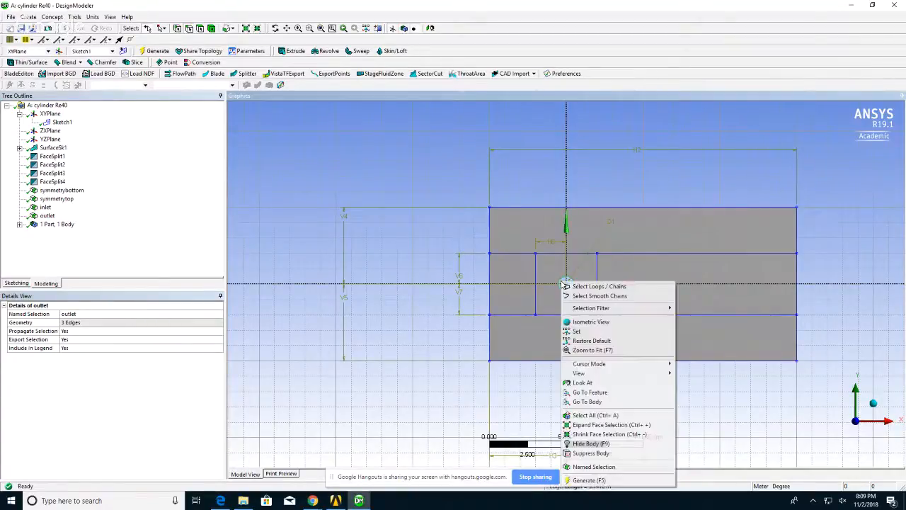
click(618, 467)
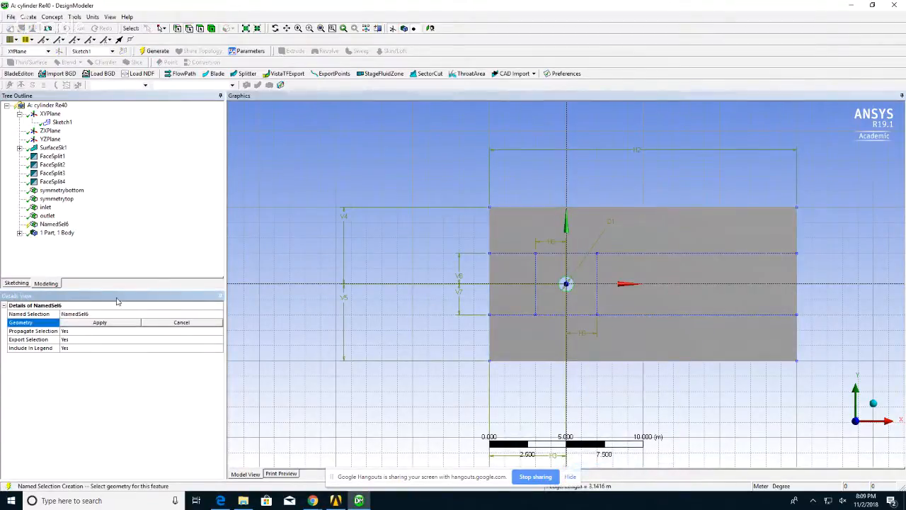
click(92, 313)
text(cy)
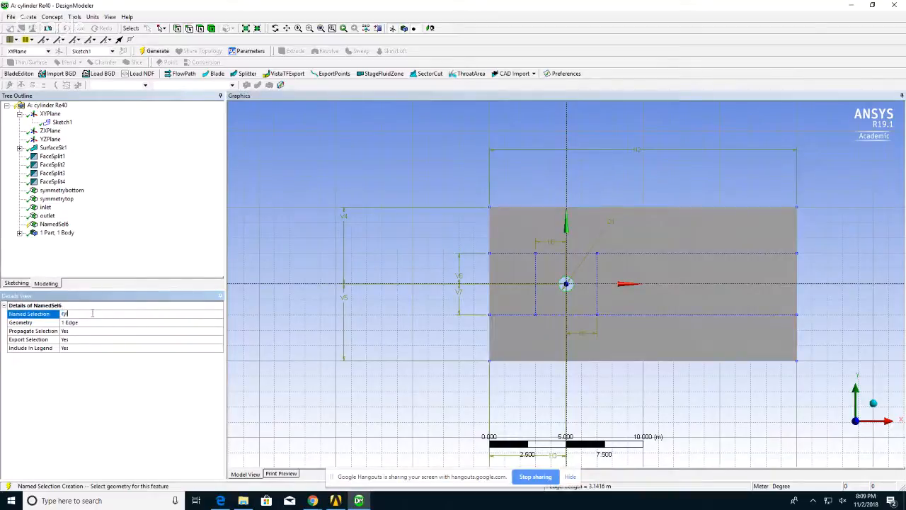
text(linder)
key(Return)
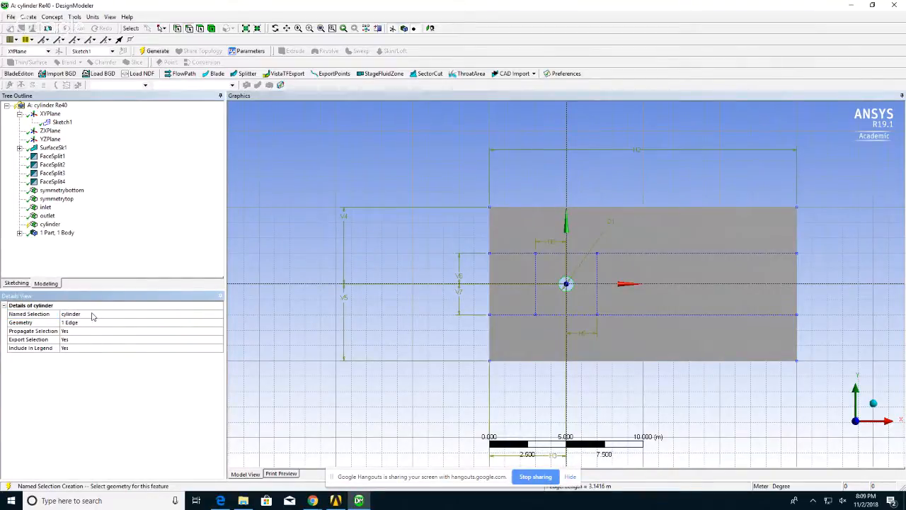
click(85, 324)
click(95, 323)
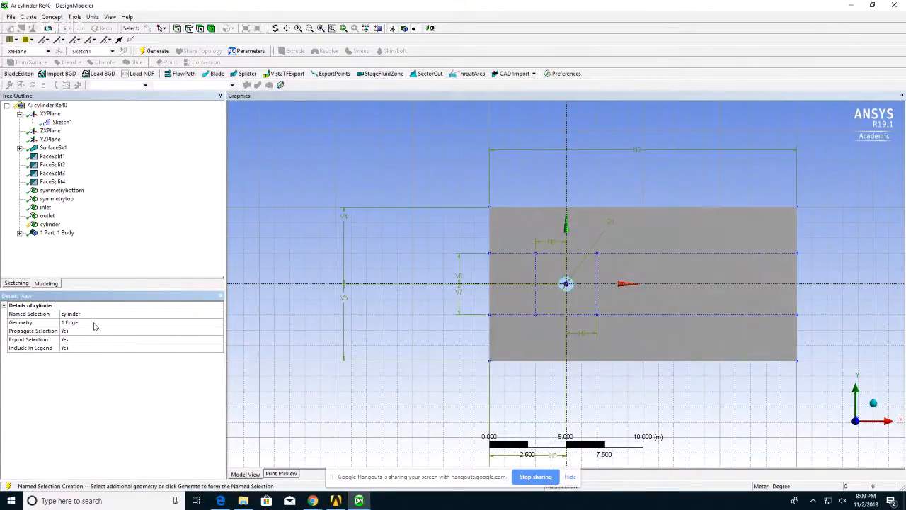
click(157, 51)
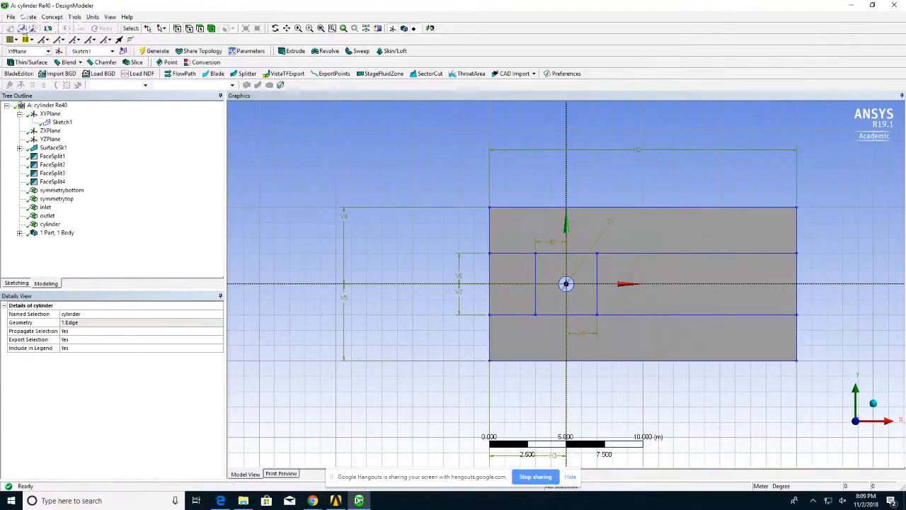
Save the project as "flow over cylinder" in the user folder
click(21, 29)
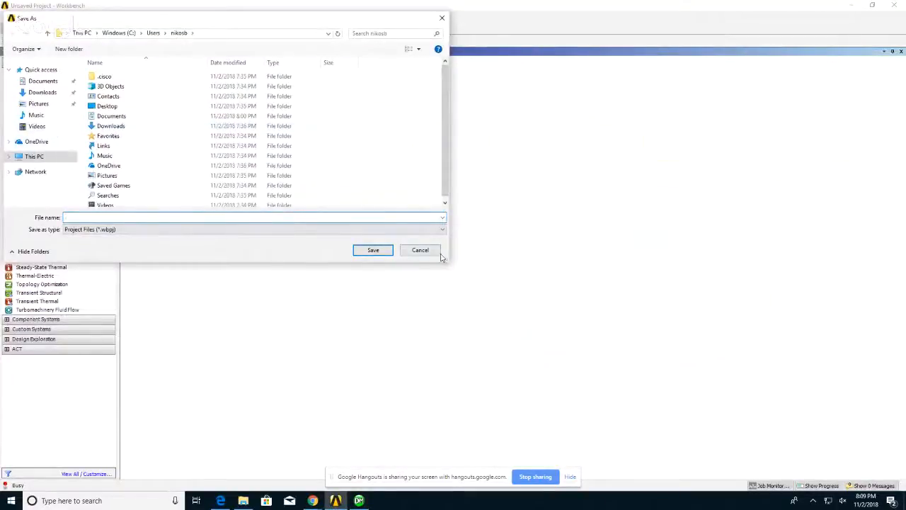
drag(447, 261, 494, 347)
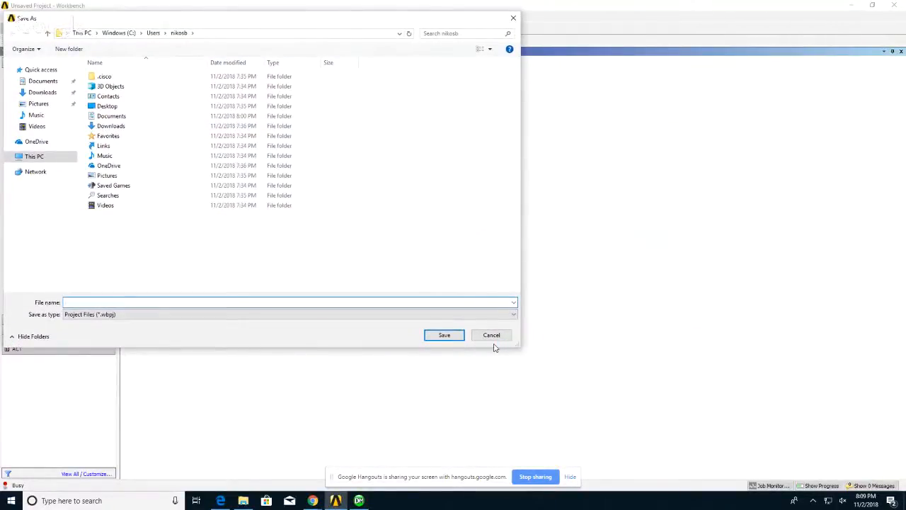
text(flow over cylinder)
key(Return)
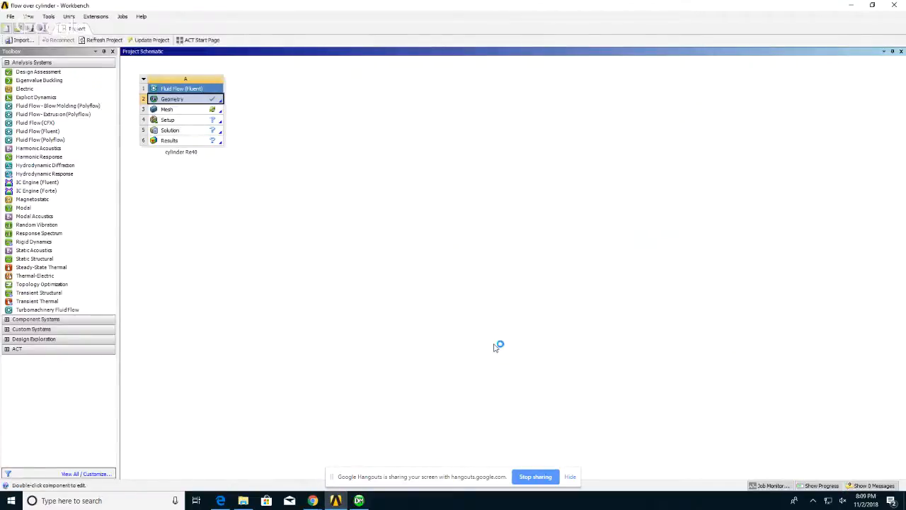
Close DesignModeler and open the Mesh component of the cylinder Re40 Fluent system for editing in Meshing
click(361, 499)
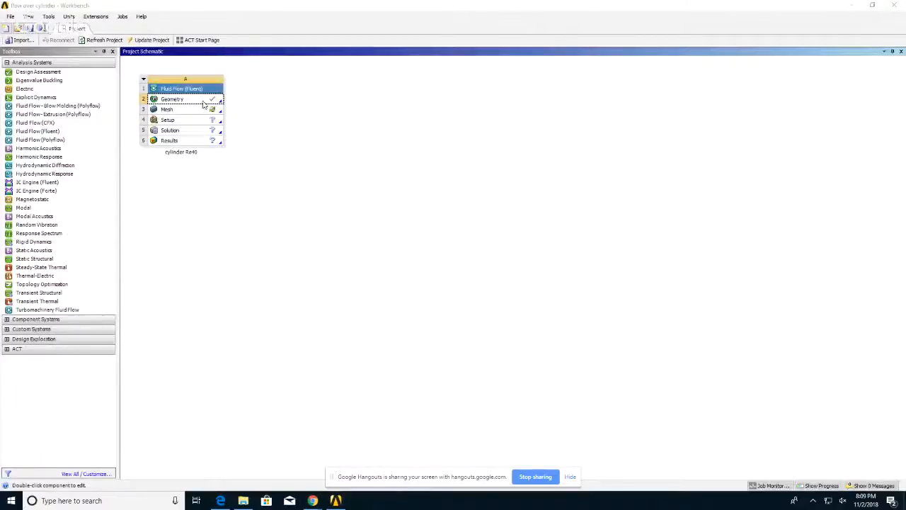
click(176, 111)
right_click(176, 111)
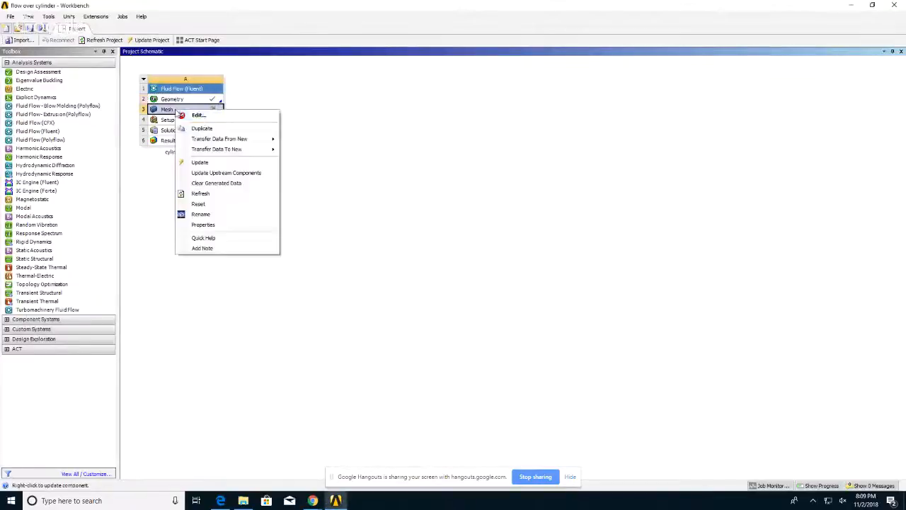
click(198, 115)
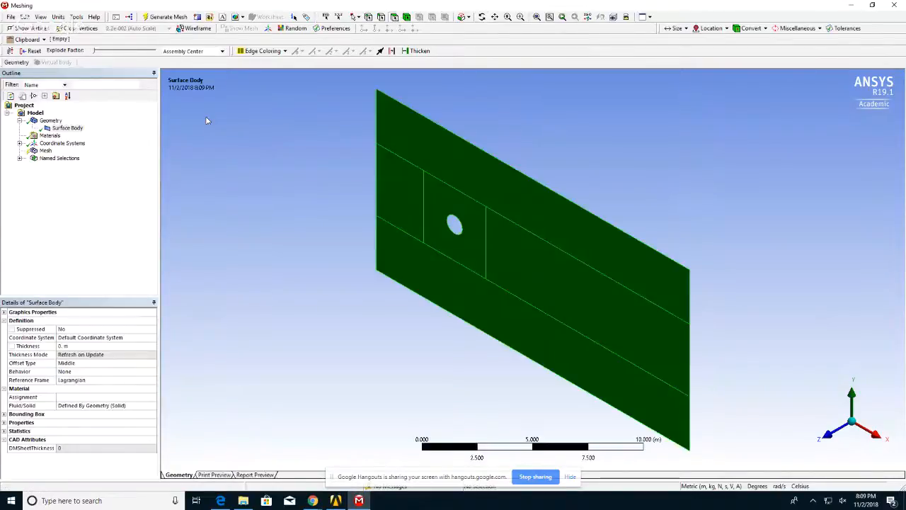
Face the XY plane, insert a mesh sizing and scope it to the circular cylinder edge
click(830, 433)
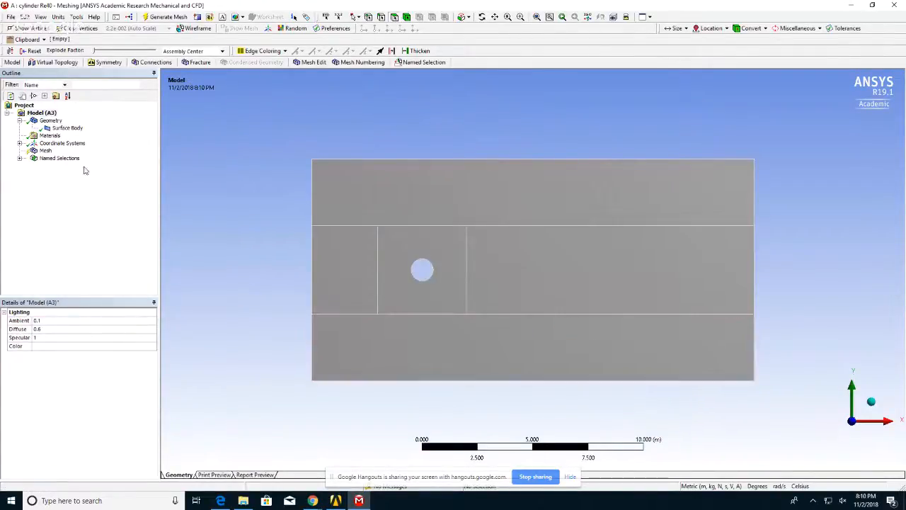
click(45, 151)
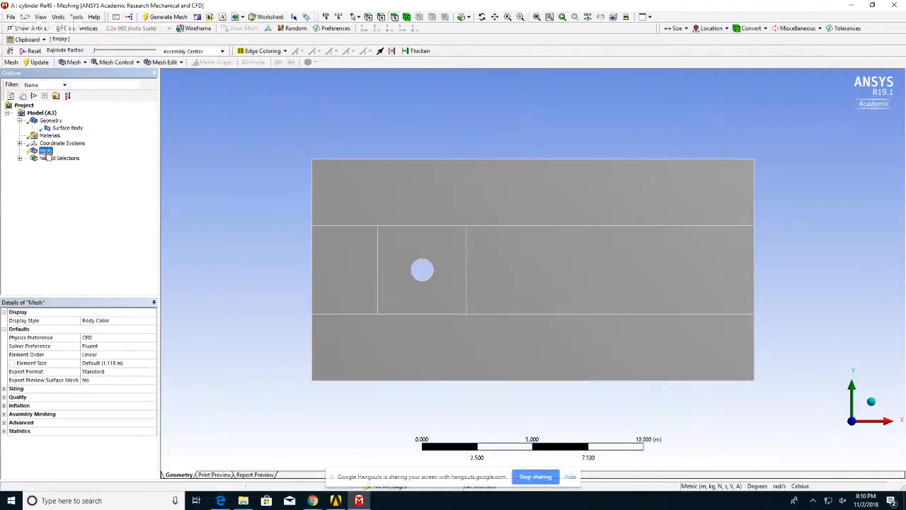
right_click(47, 153)
mouse_move(65, 157)
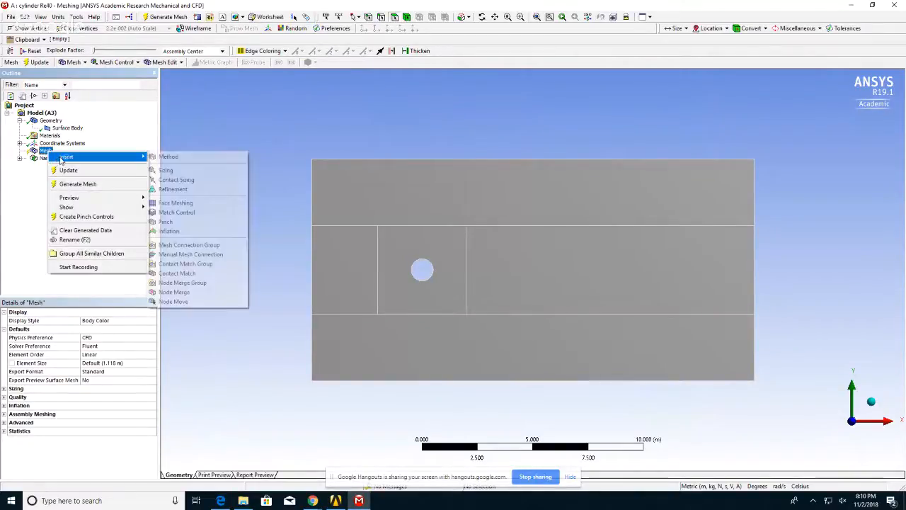
click(168, 170)
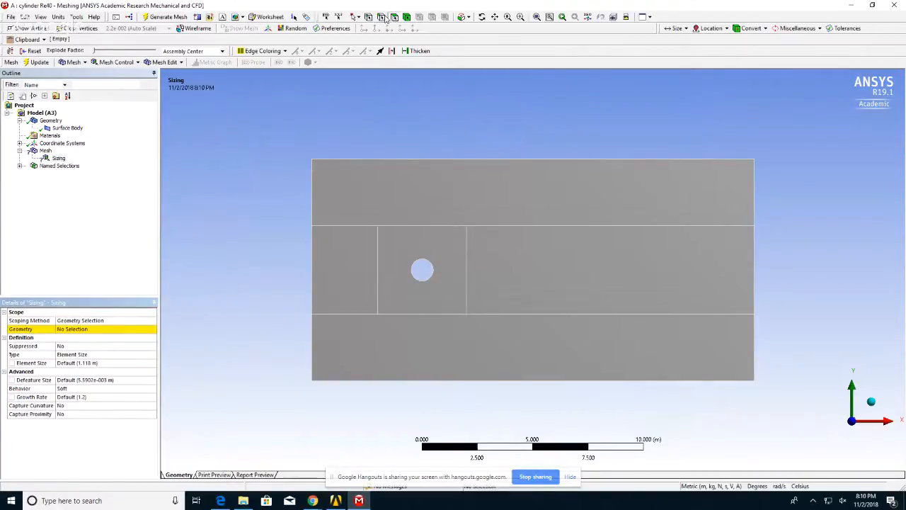
click(432, 263)
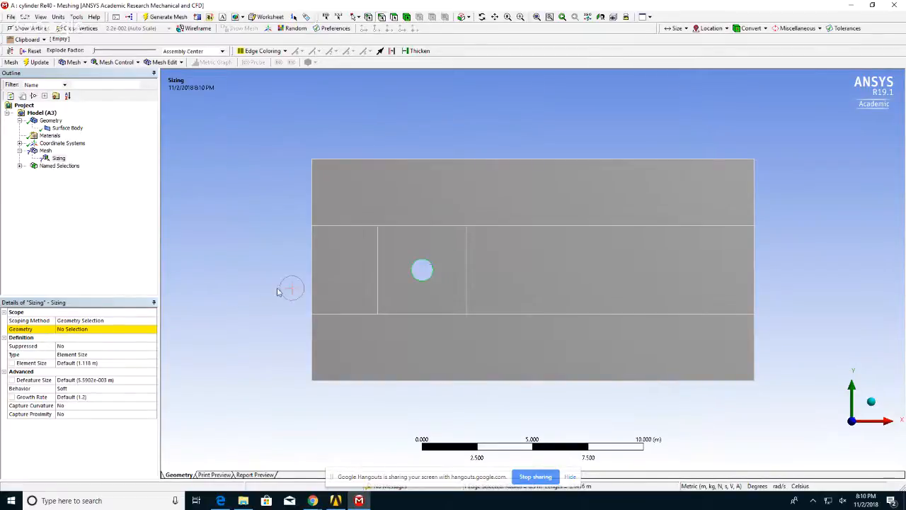
click(62, 330)
click(79, 329)
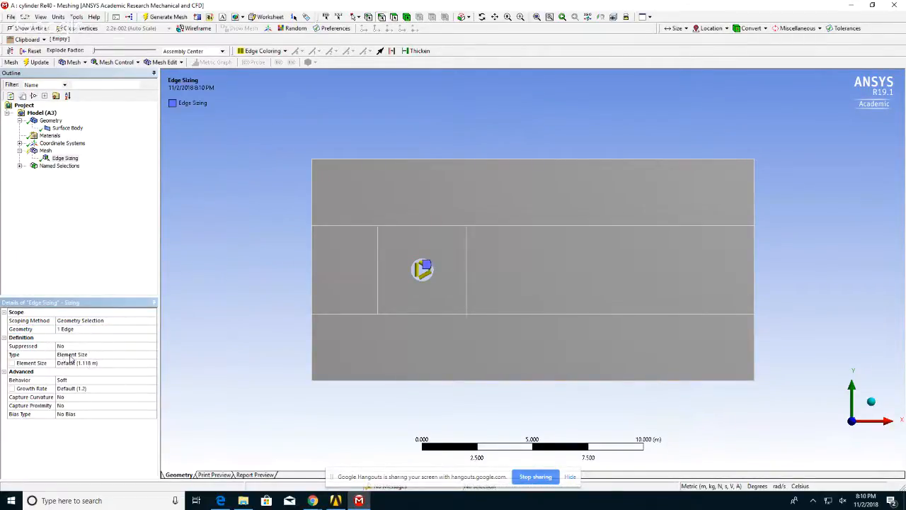
Set the cylinder edge sizing type to Number of Divisions with 100 divisions
click(70, 356)
click(152, 354)
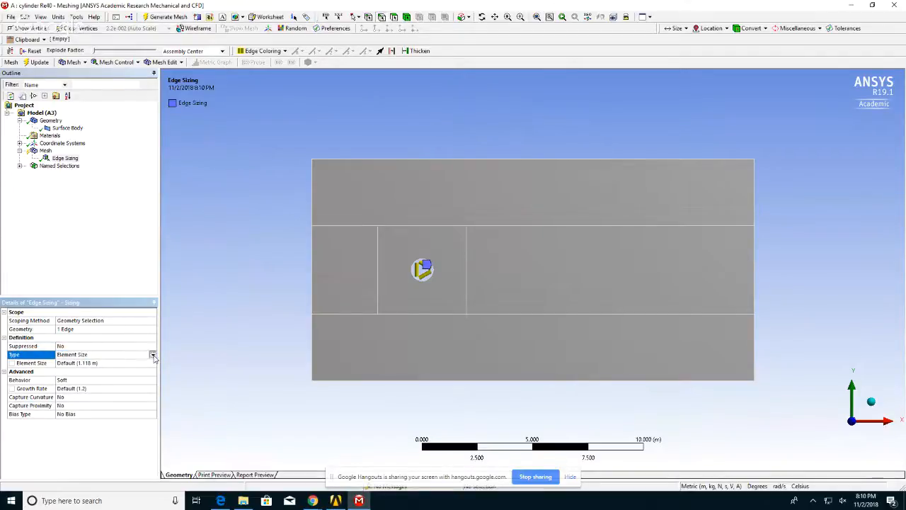
click(108, 369)
click(74, 362)
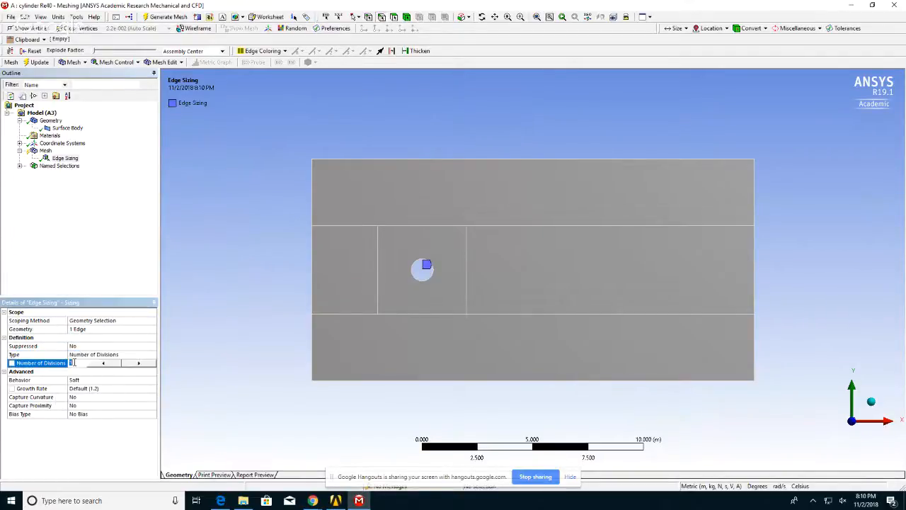
text(100)
key(Return)
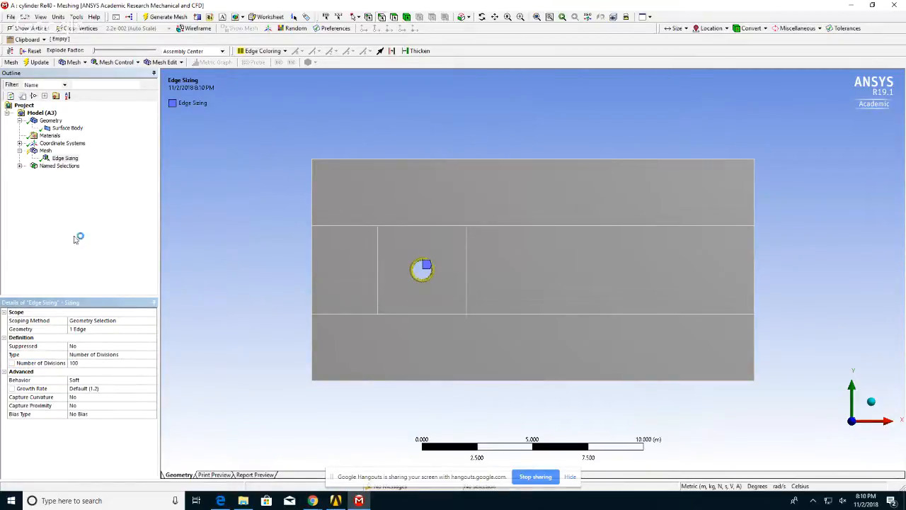
Insert a mesh inflation and scope its geometry to the square face surrounding the cylinder
click(45, 151)
right_click(47, 152)
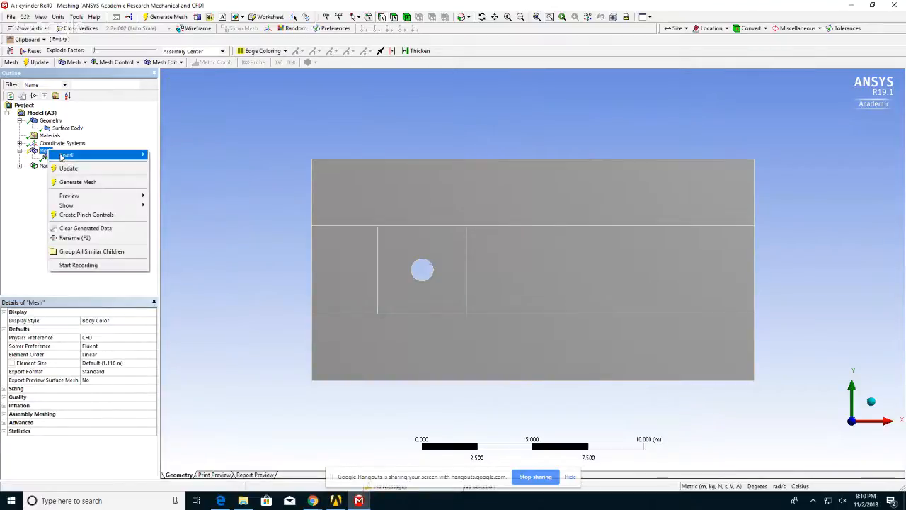
mouse_move(106, 154)
click(169, 228)
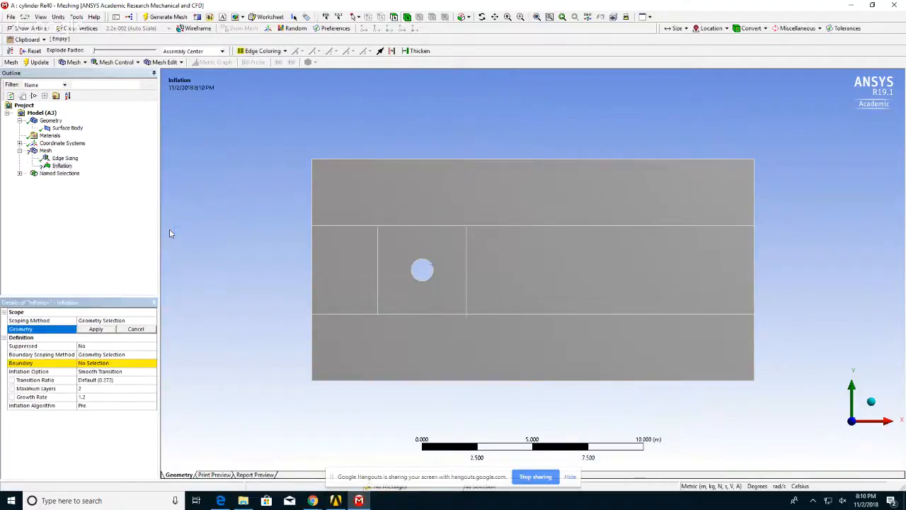
click(414, 242)
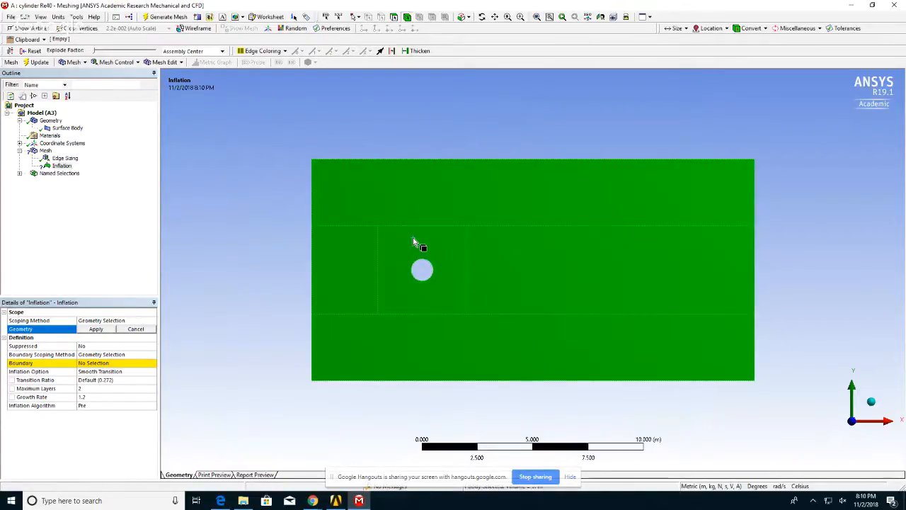
click(395, 17)
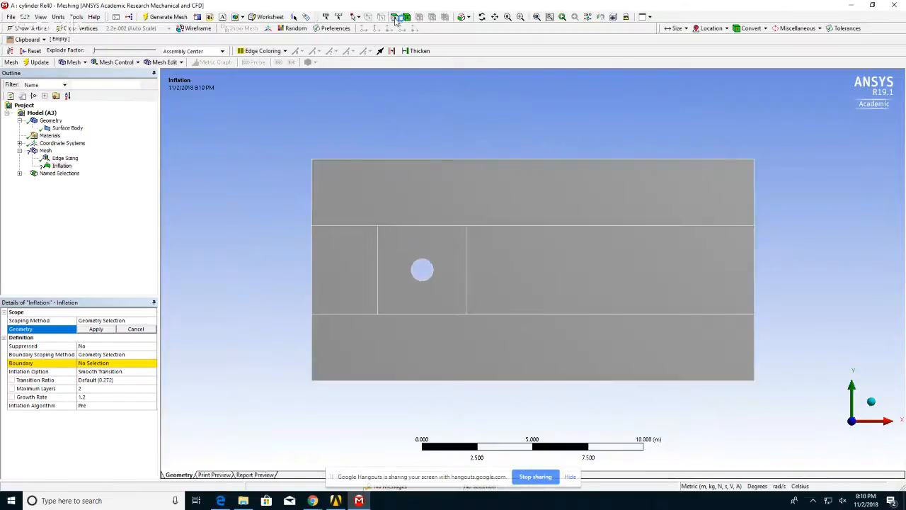
click(400, 242)
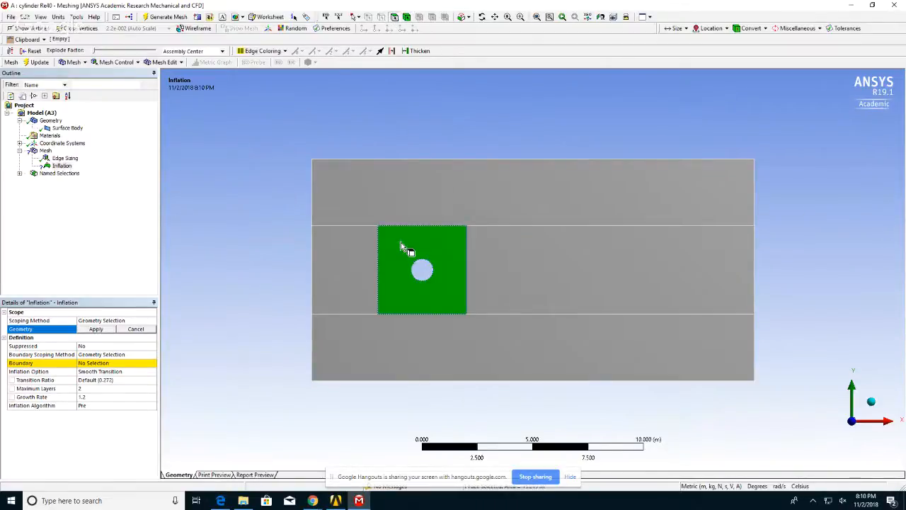
click(97, 329)
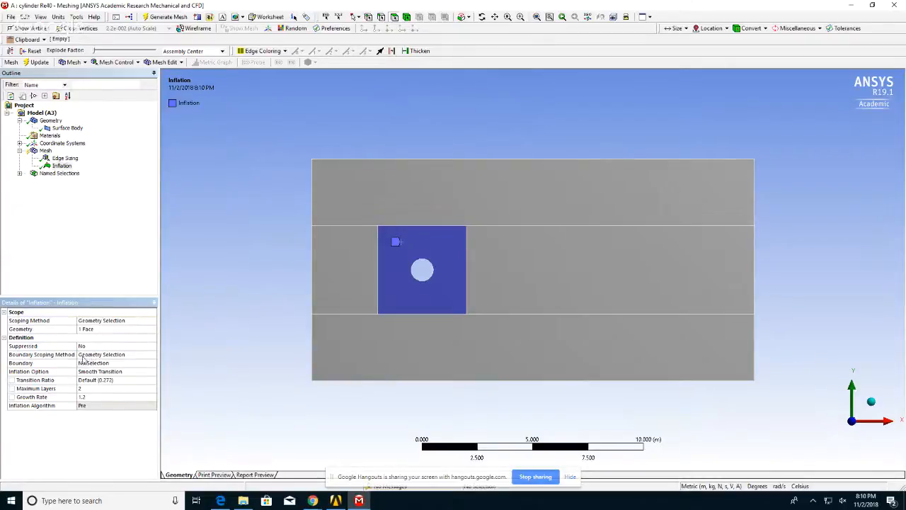
Assign the circular cylinder edge as the inflation boundary and set 15 maximum layers with a growth rate of 1.1
click(90, 354)
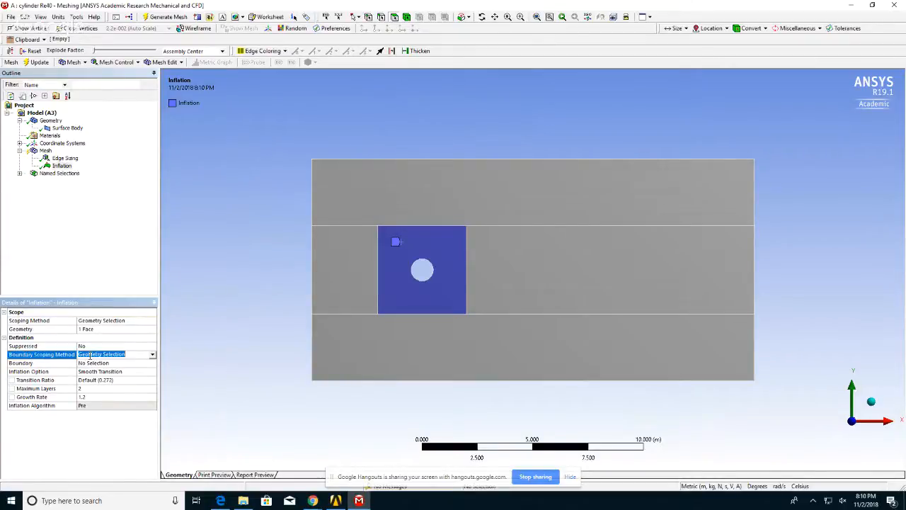
click(382, 17)
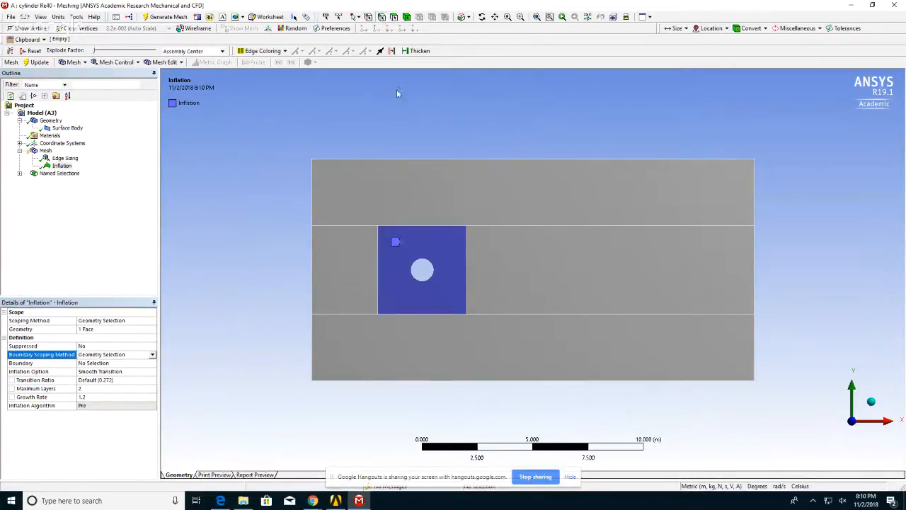
click(422, 268)
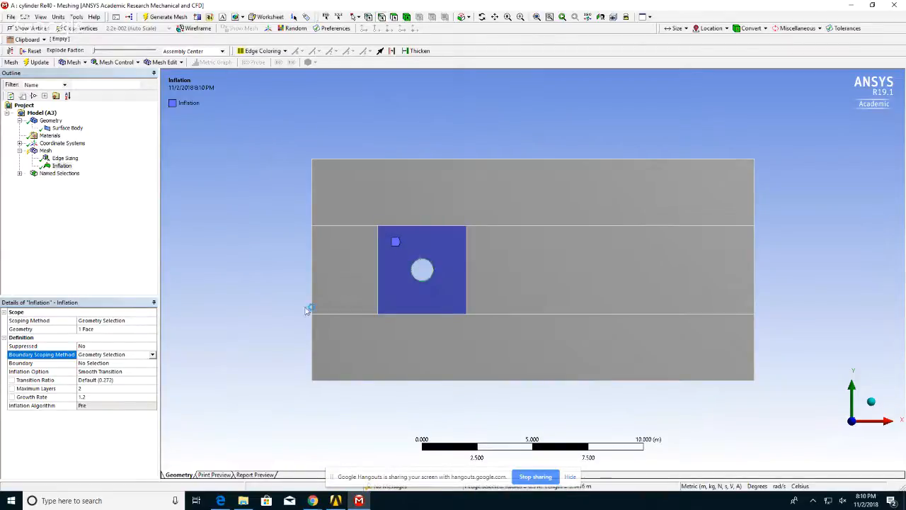
click(94, 363)
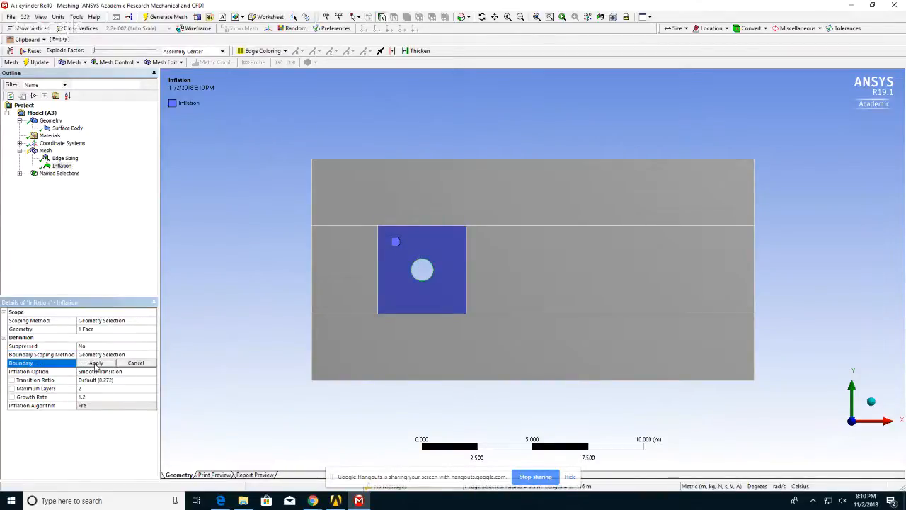
click(96, 363)
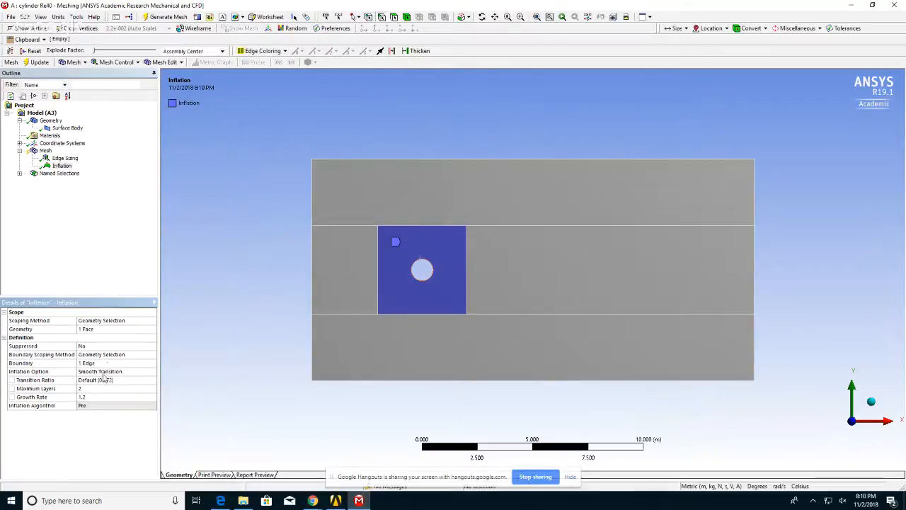
click(87, 389)
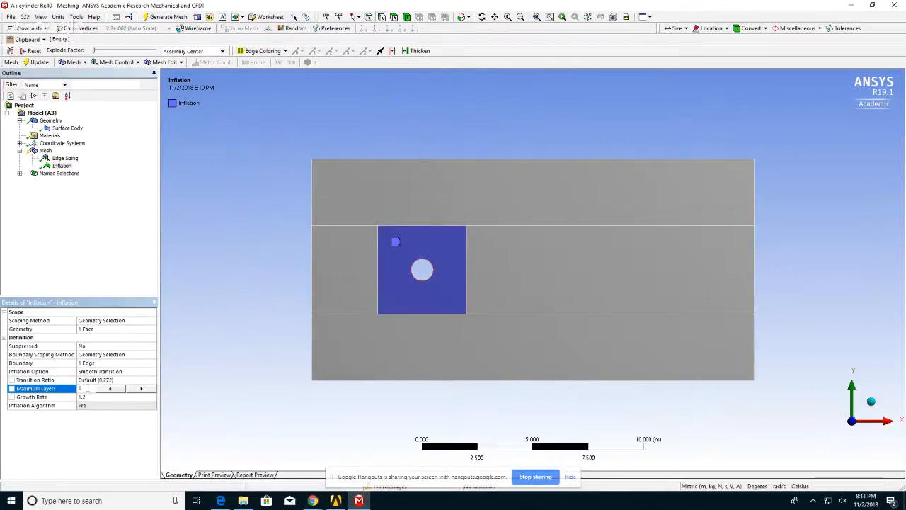
click(88, 397)
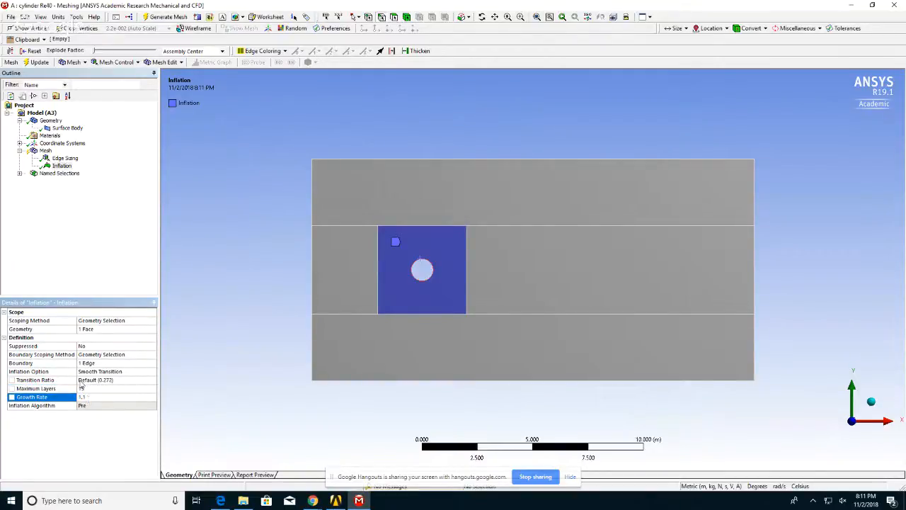
Insert another mesh sizing and select all eight outer edges of the rectangular domain for it
right_click(47, 151)
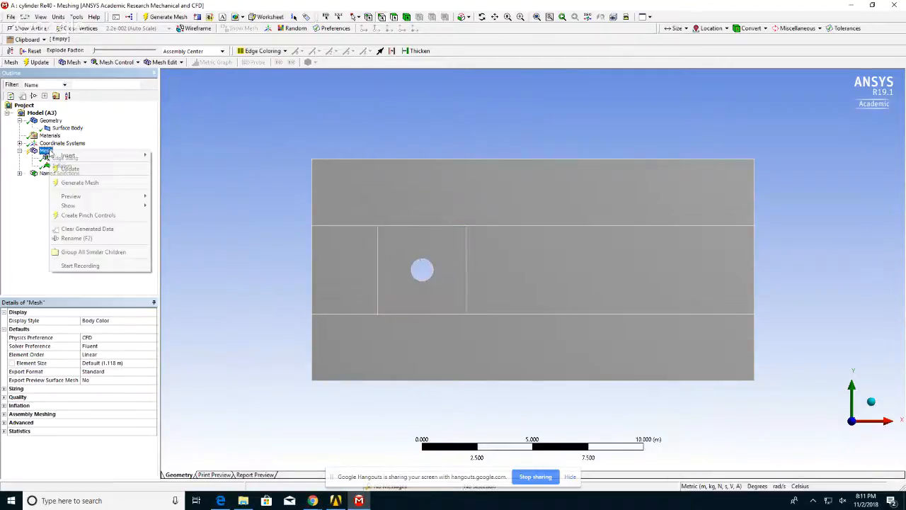
mouse_move(71, 155)
click(183, 168)
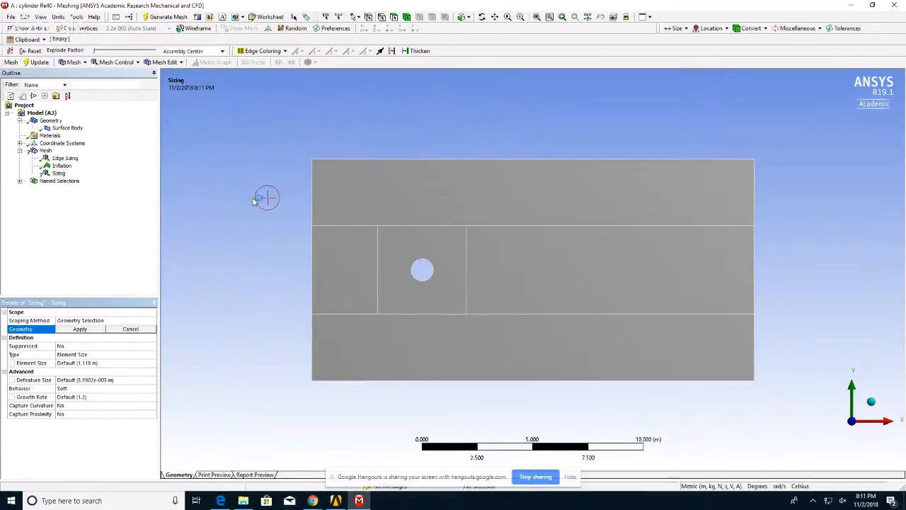
click(347, 160)
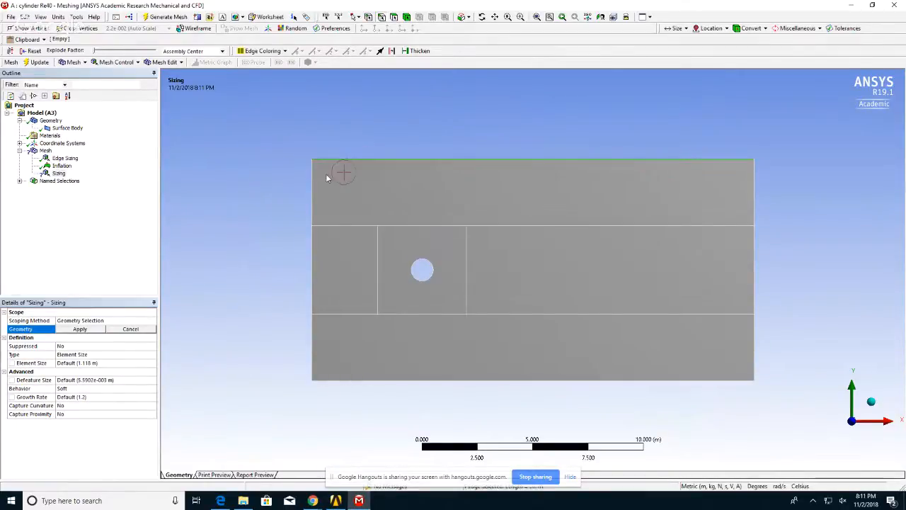
ctrl+click(313, 192)
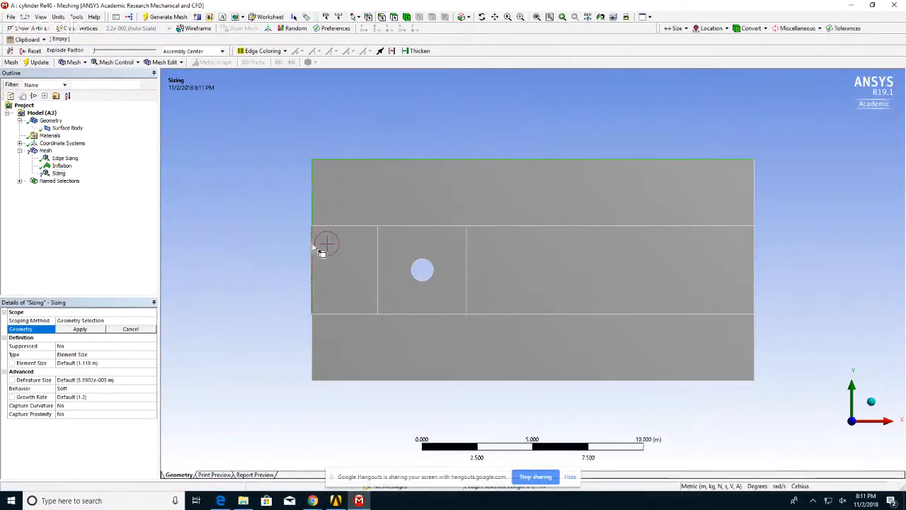
ctrl+click(313, 269)
ctrl+click(313, 346)
ctrl+click(350, 378)
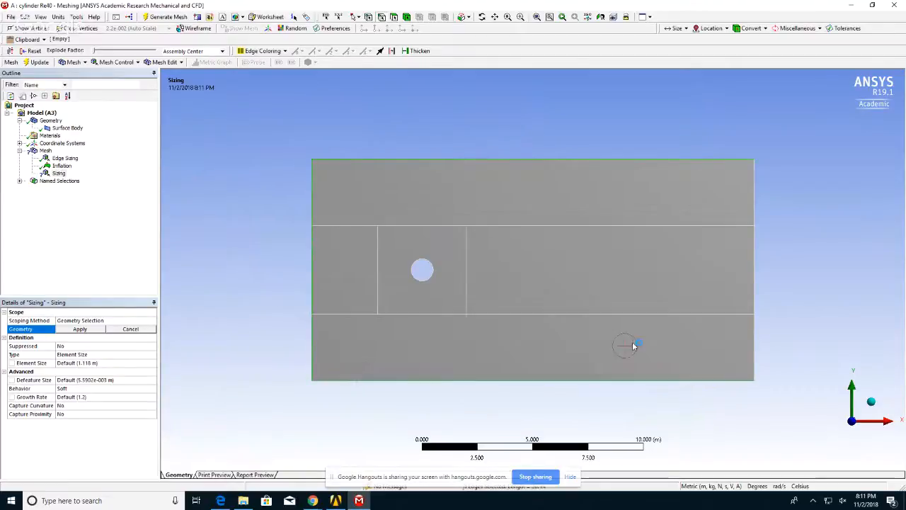
ctrl+click(756, 296)
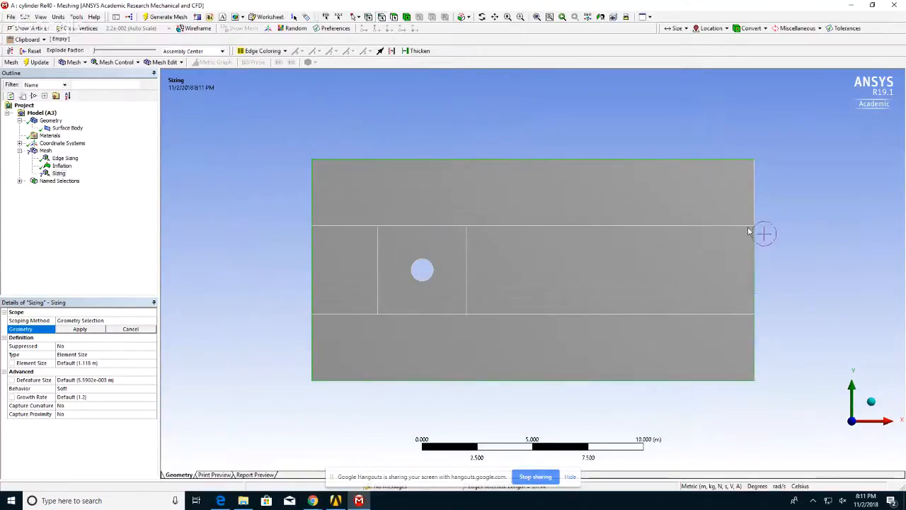
ctrl+click(754, 202)
Add the eight straight interior split edges to the selection and apply all 16 edges as the sizing geometry
ctrl+click(727, 226)
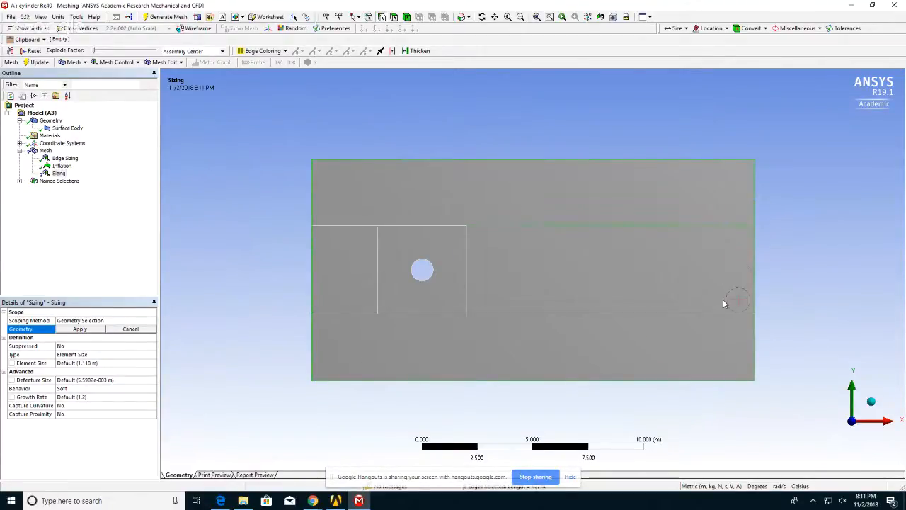
ctrl+click(736, 313)
ctrl+click(468, 265)
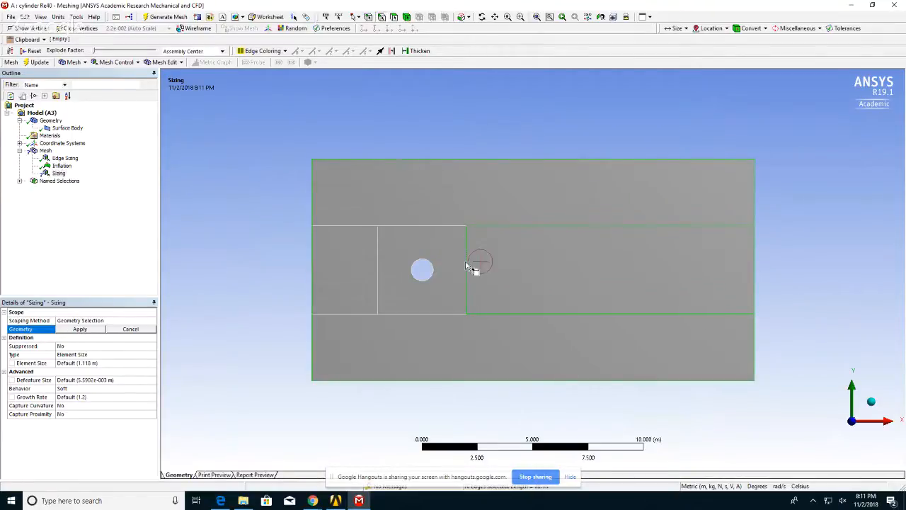
ctrl+click(439, 227)
ctrl+click(378, 249)
ctrl+click(372, 226)
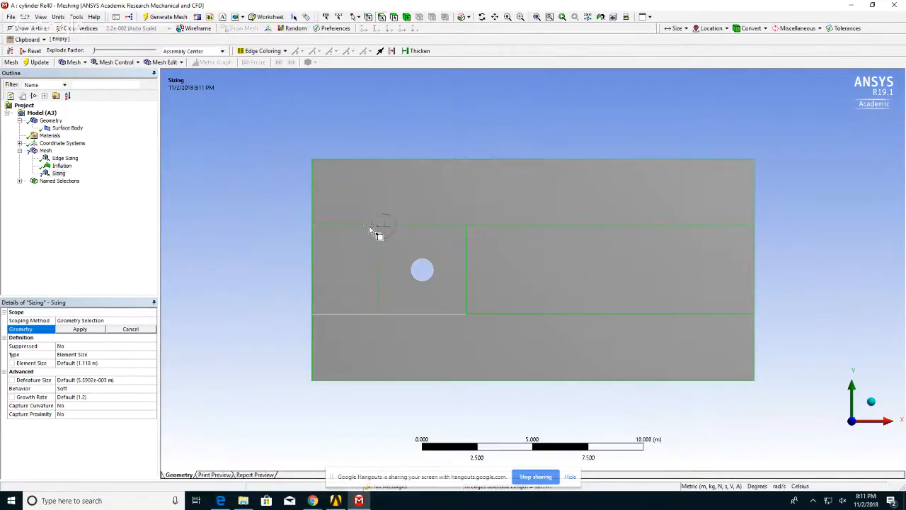
ctrl+click(369, 313)
ctrl+click(402, 314)
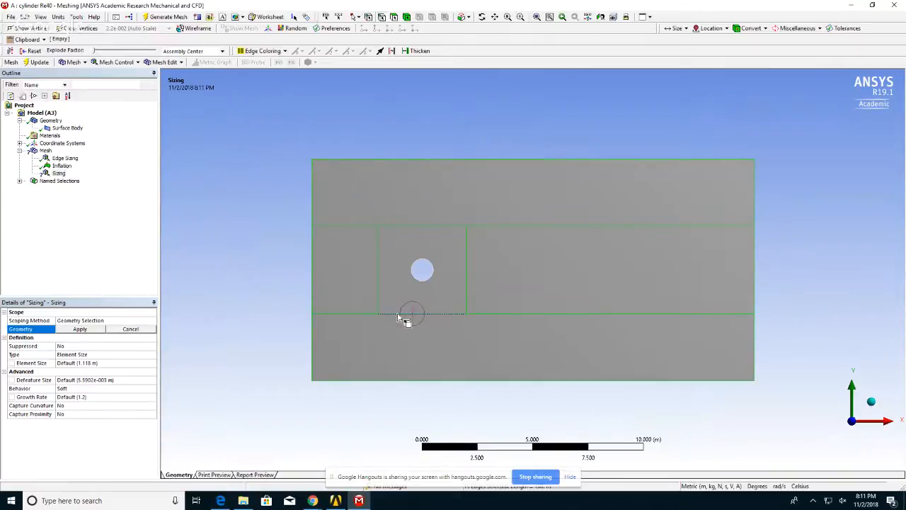
click(80, 330)
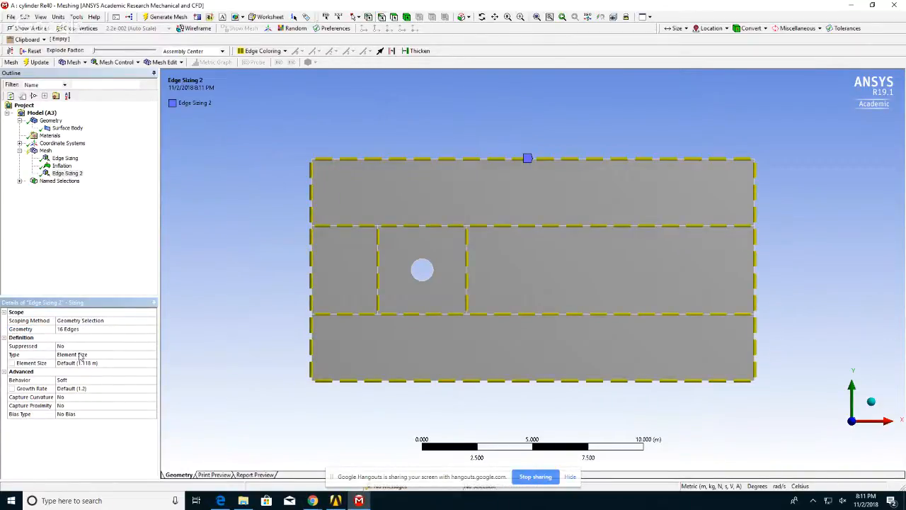
Set the 16-edge sizing's element size to 0.125 m and its behavior to Hard
click(72, 354)
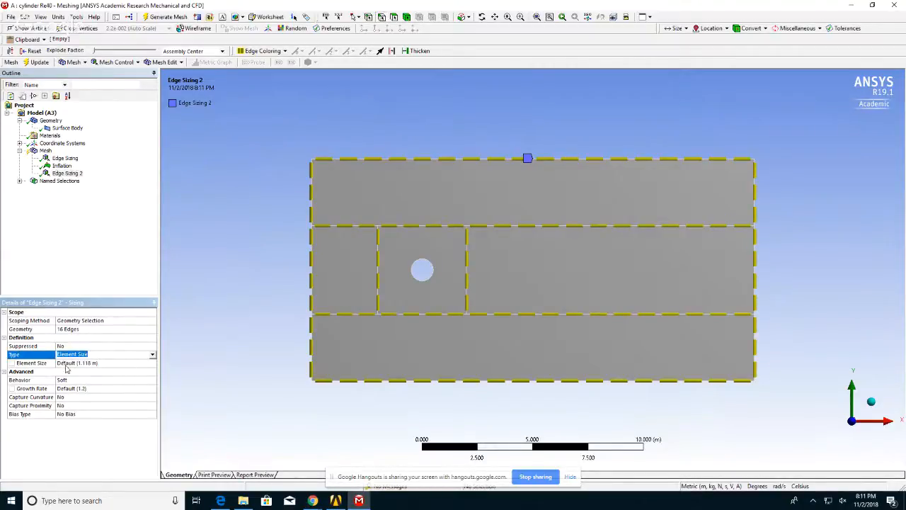
click(69, 363)
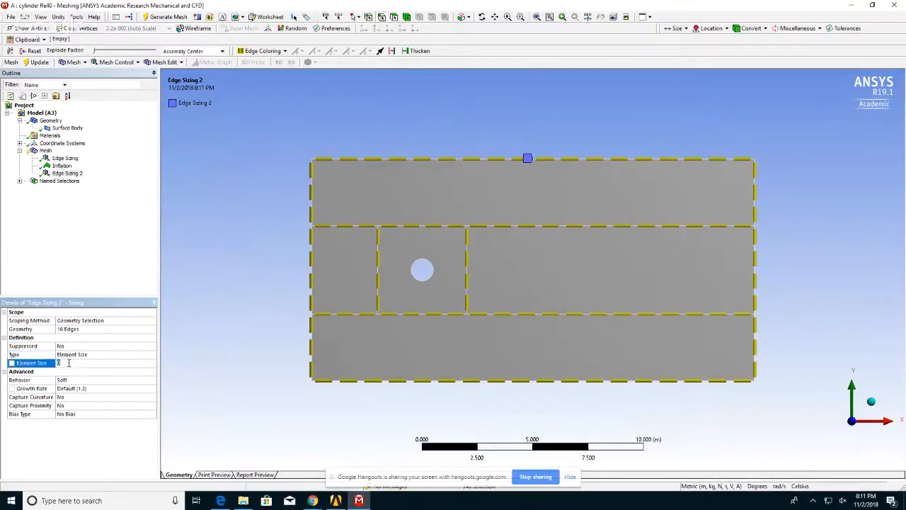
text(0.125)
click(67, 380)
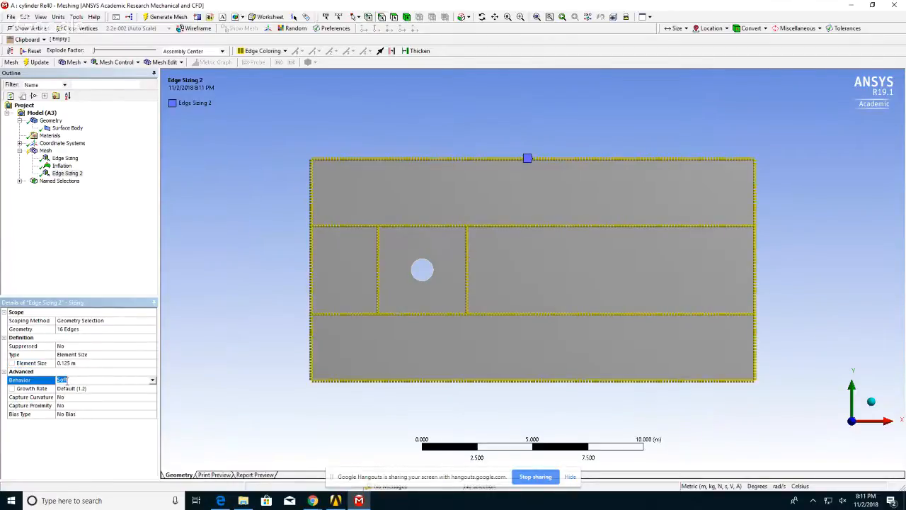
click(153, 381)
click(88, 397)
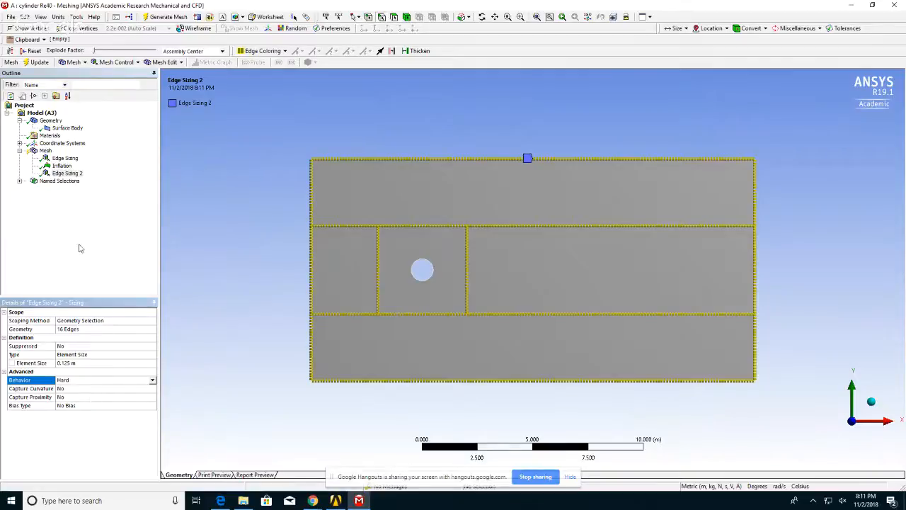
Change the behavior of the circular cylinder edge's sizing to Hard
click(65, 158)
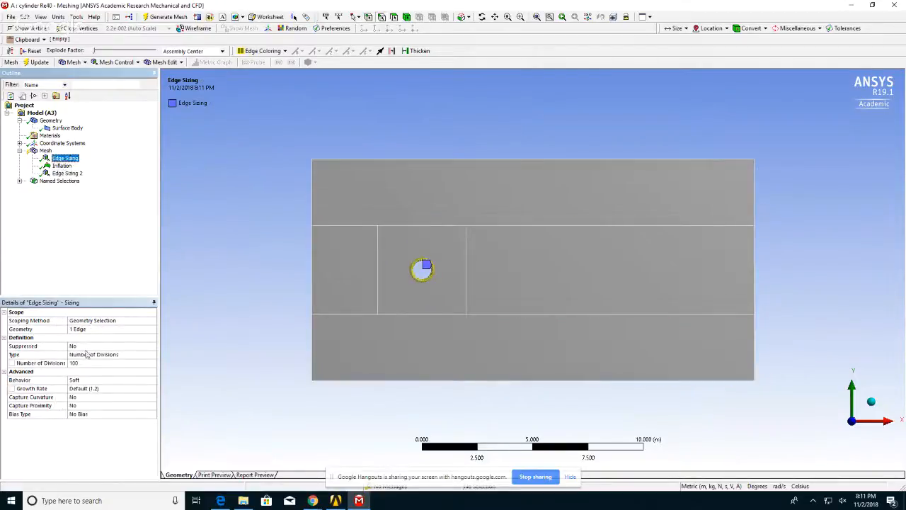
click(84, 381)
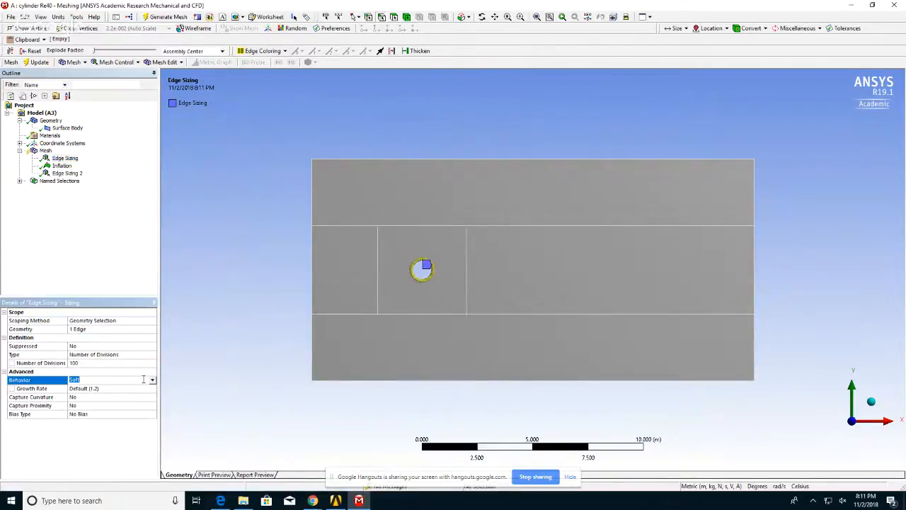
click(84, 381)
click(110, 396)
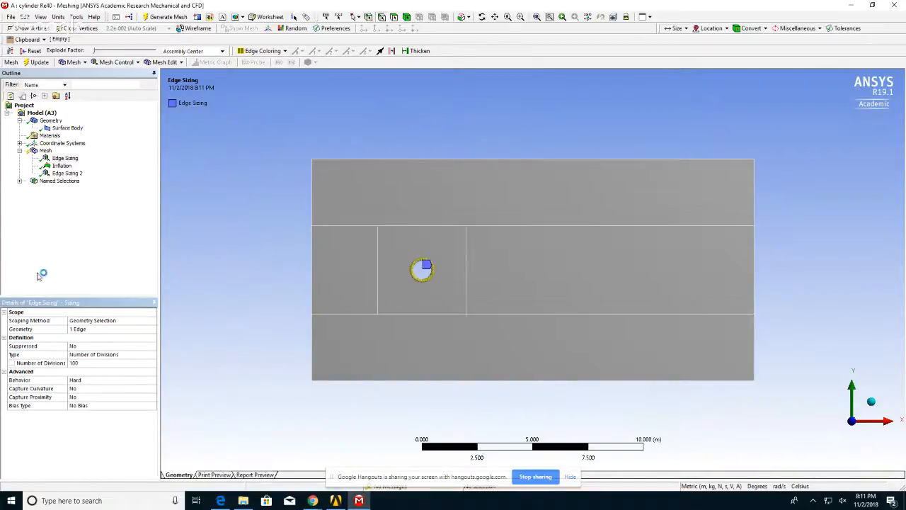
click(65, 158)
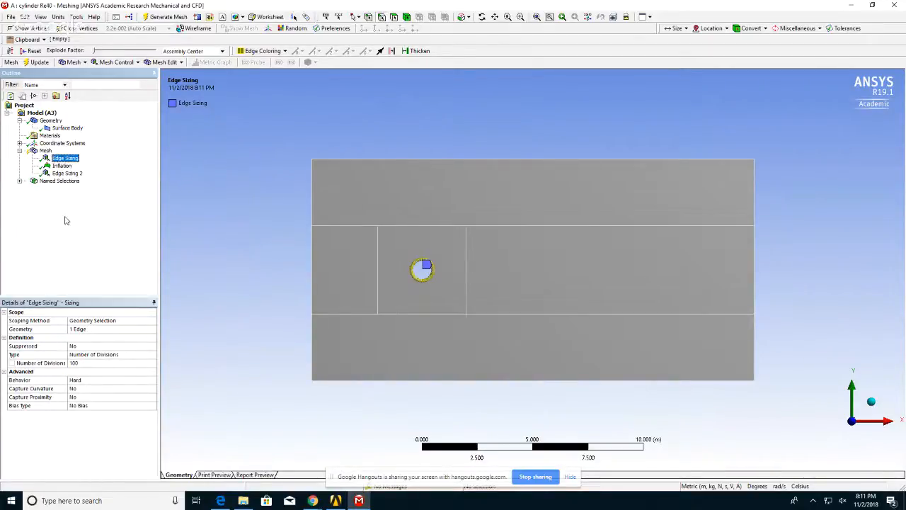
Insert a mesh sizing scoped to the square face around the cylinder and the long face downstream of it, and open its element size for editing
click(46, 151)
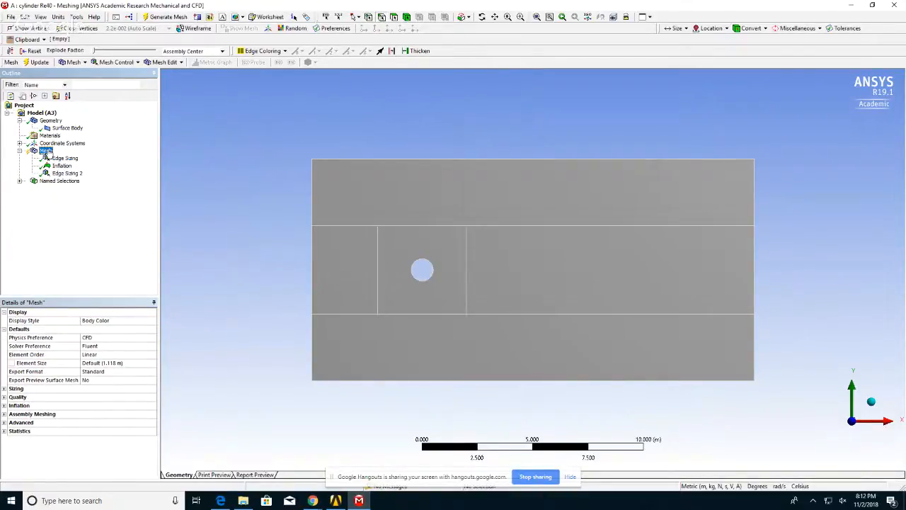
right_click(48, 154)
mouse_move(71, 156)
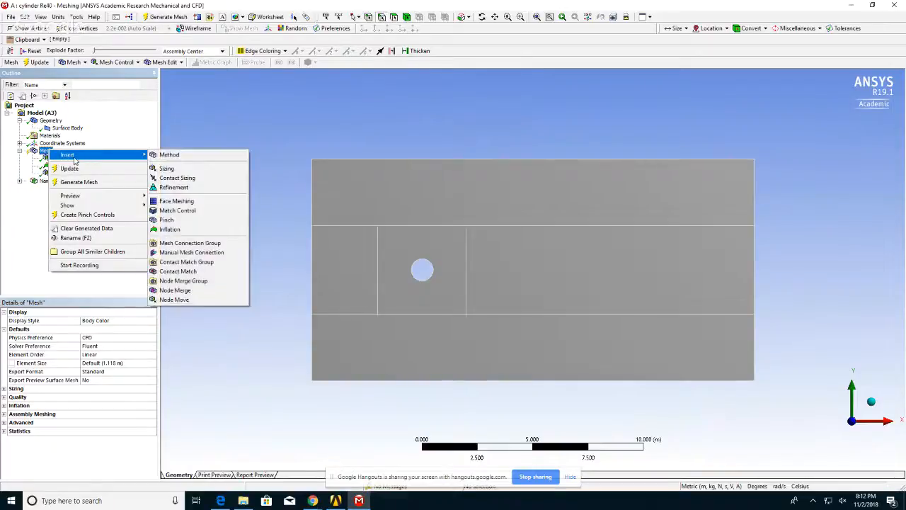
click(167, 168)
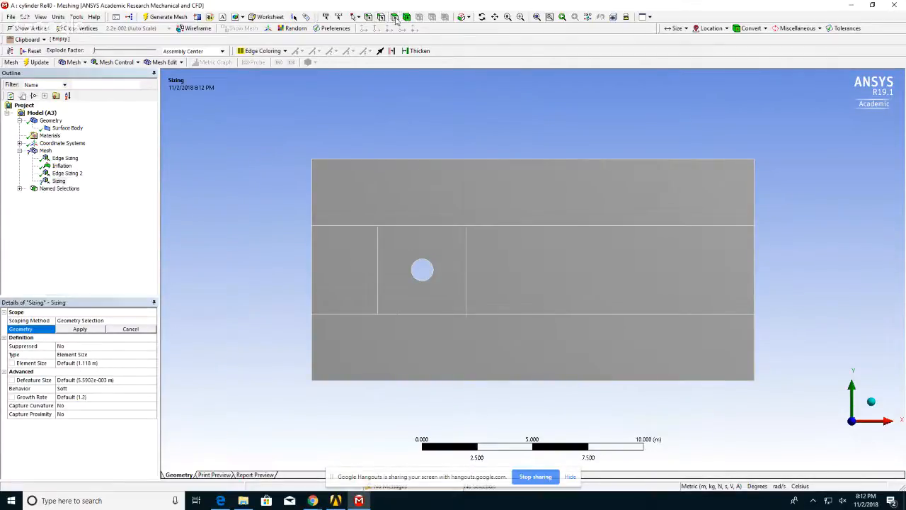
click(401, 244)
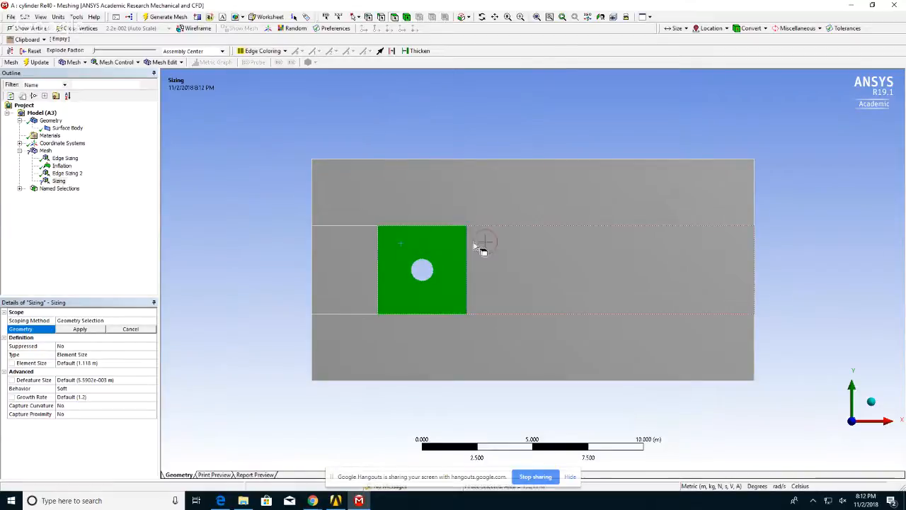
ctrl+click(484, 243)
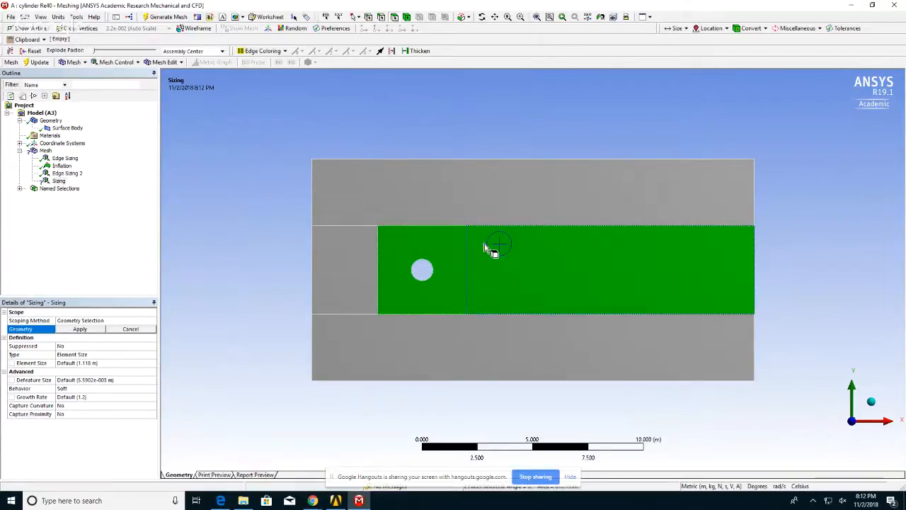
click(85, 330)
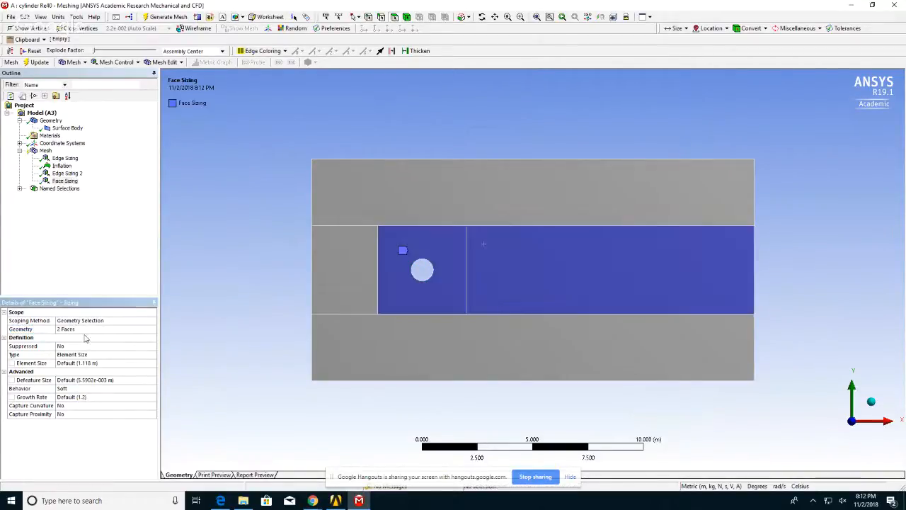
click(68, 364)
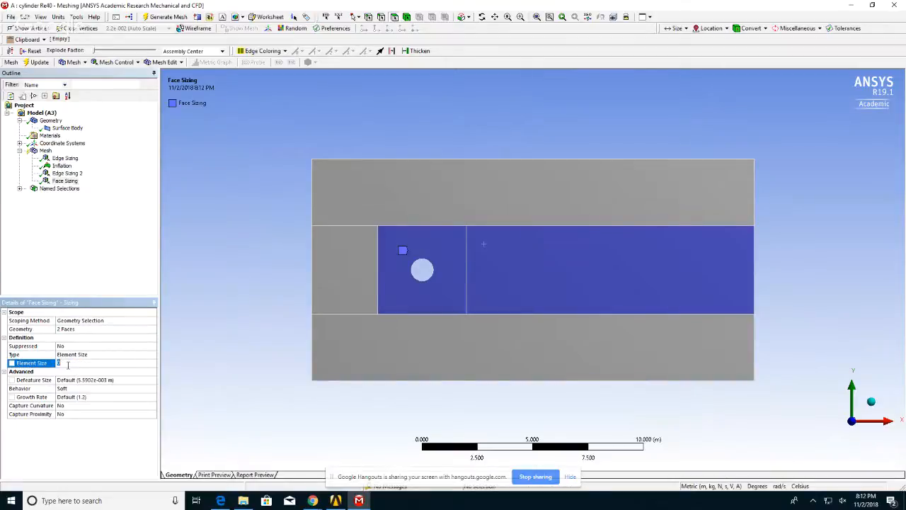
Set the face sizing on the two inner faces to a 0.08 m element size with Hard behavior
text(0.08)
key(Return)
click(62, 389)
click(152, 388)
click(92, 405)
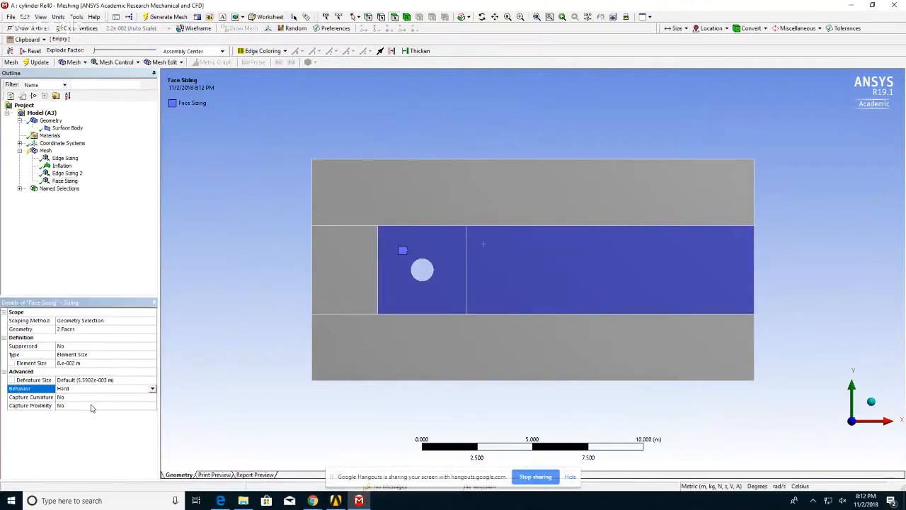
click(51, 205)
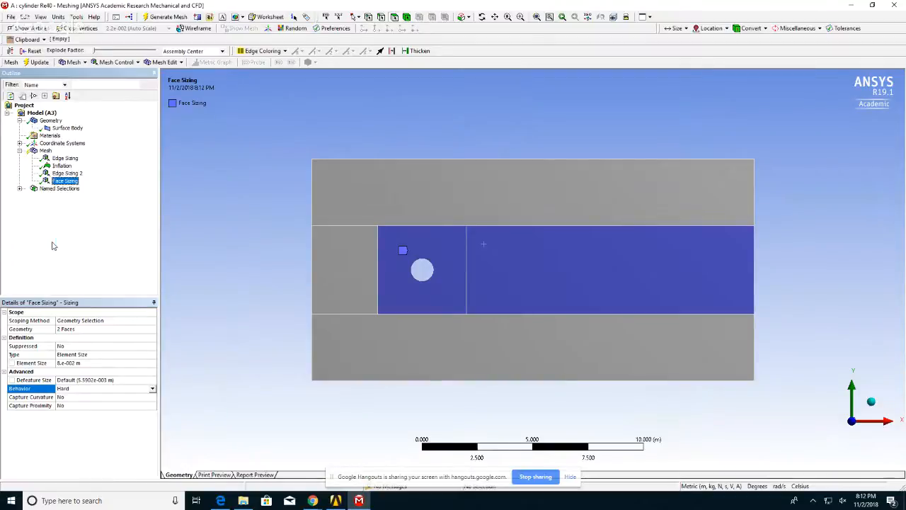
Insert a mesh method on the whole surface body and set it to Triangles
right_click(45, 151)
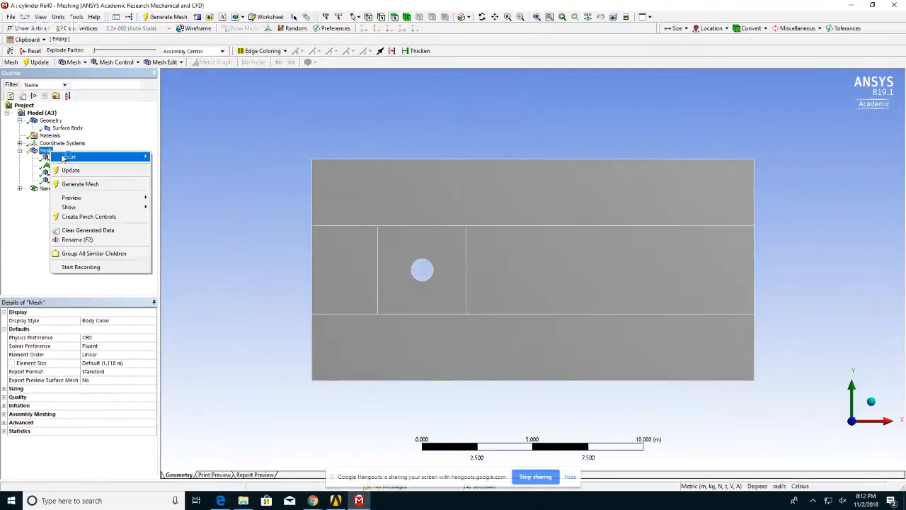
mouse_move(106, 157)
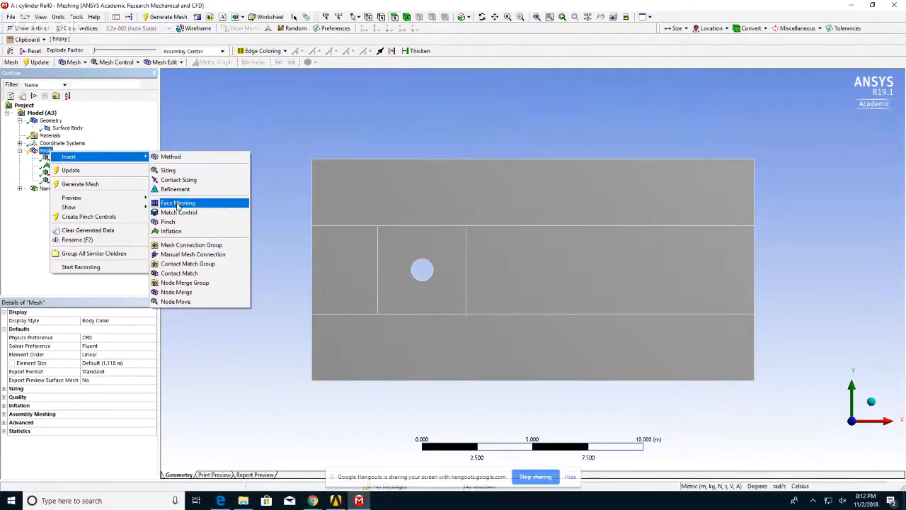
click(170, 156)
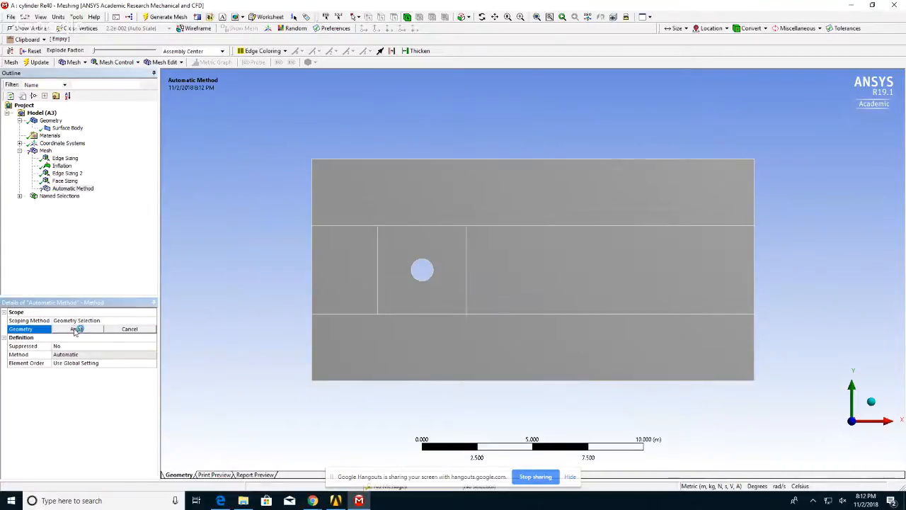
click(334, 182)
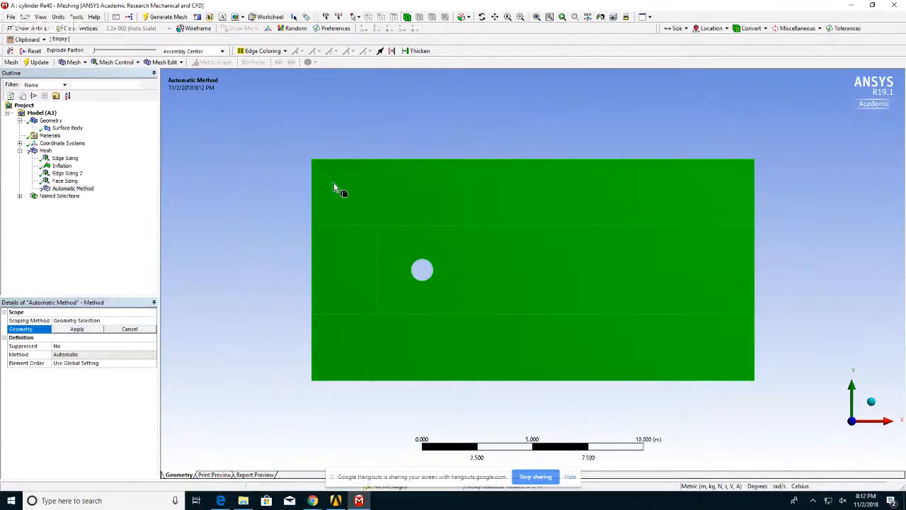
click(77, 330)
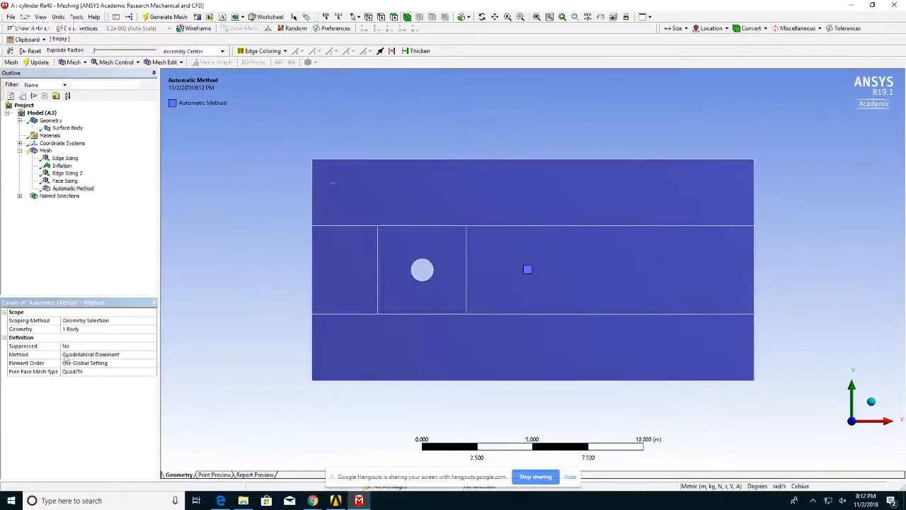
click(65, 356)
click(153, 354)
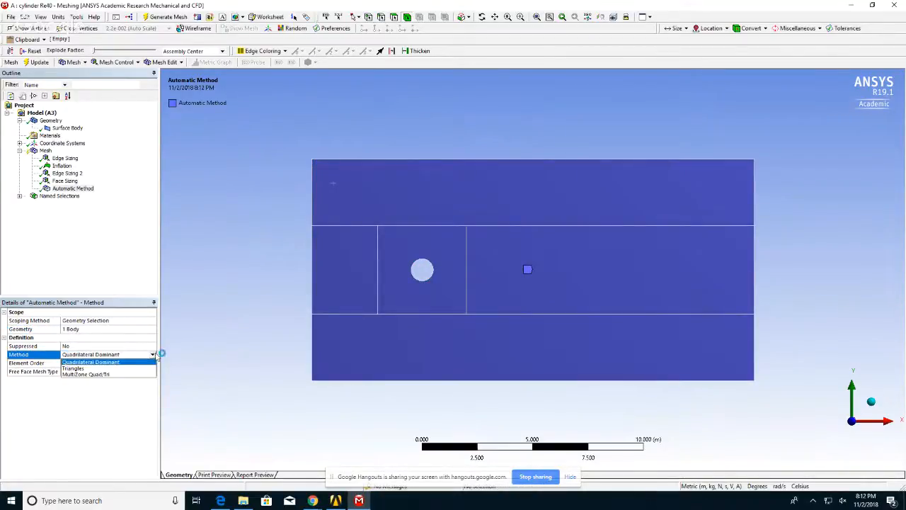
click(108, 369)
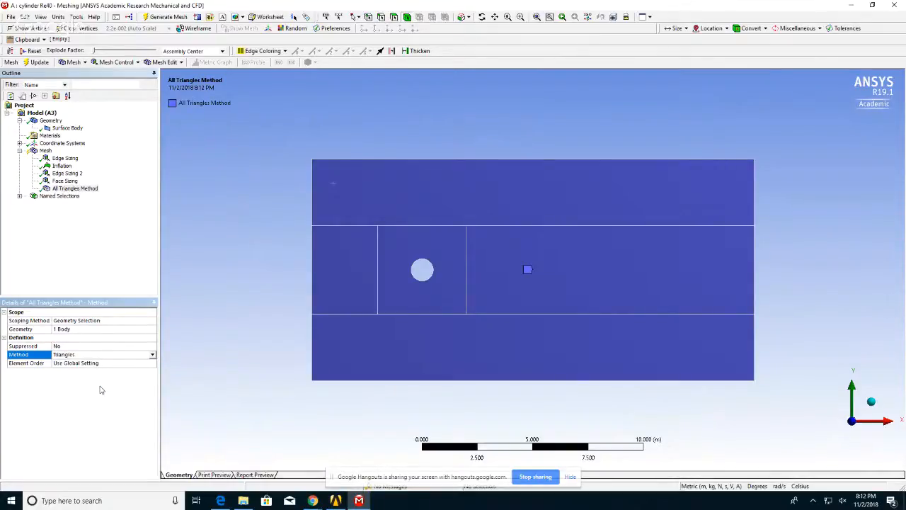
Add a face meshing control to the three outer faces above, below and upstream of the inner region
click(46, 151)
right_click(48, 152)
mouse_move(71, 156)
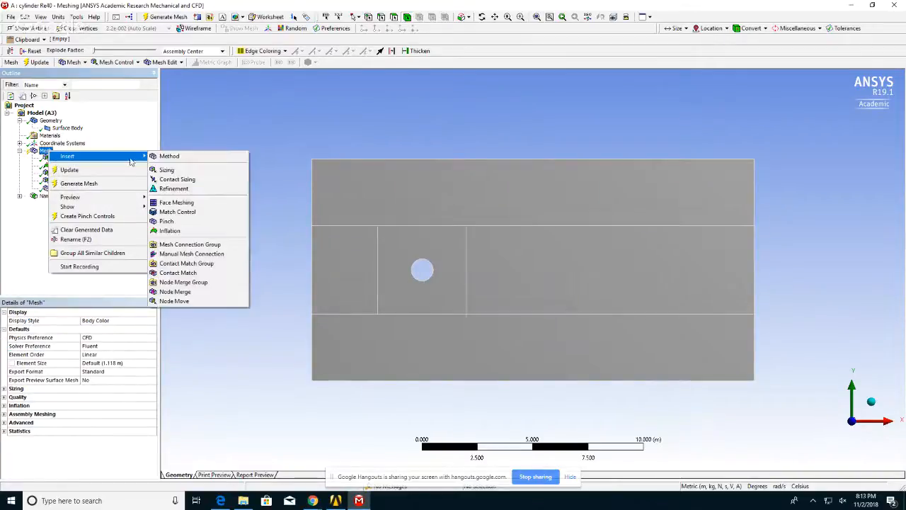
click(175, 203)
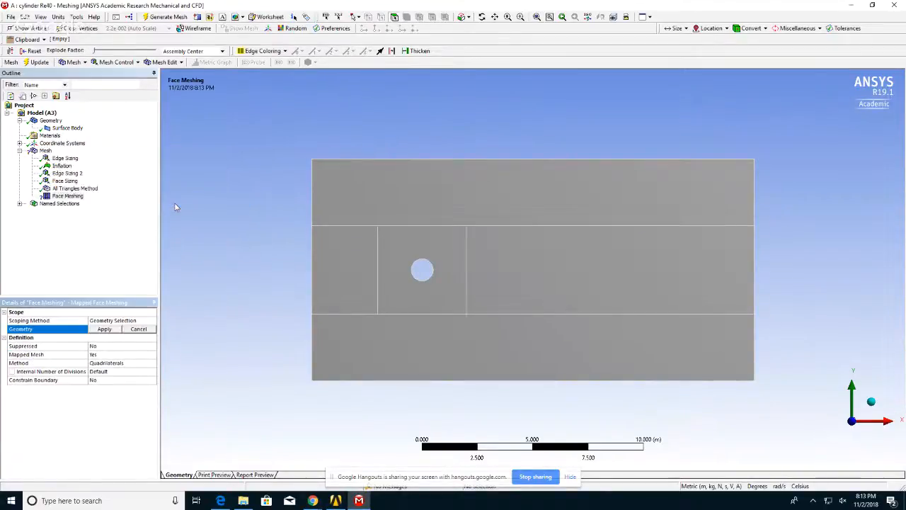
click(364, 189)
ctrl+click(331, 263)
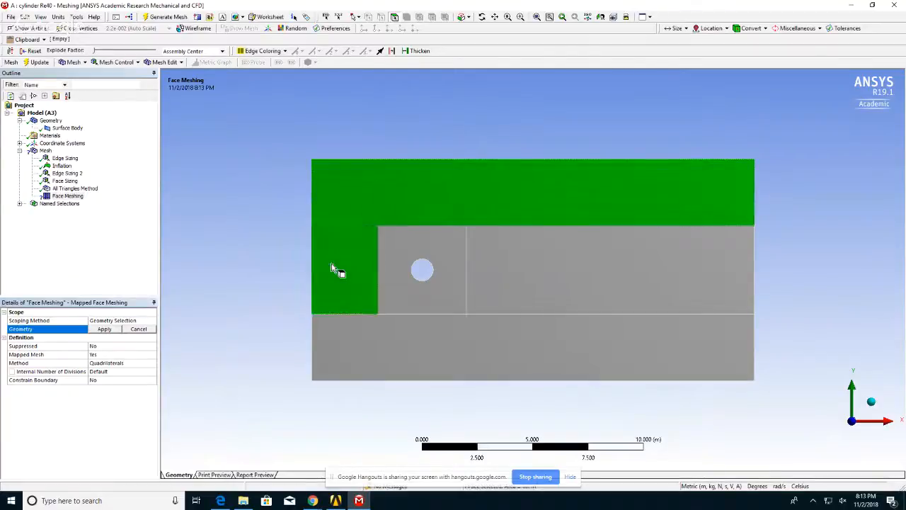
ctrl+click(353, 331)
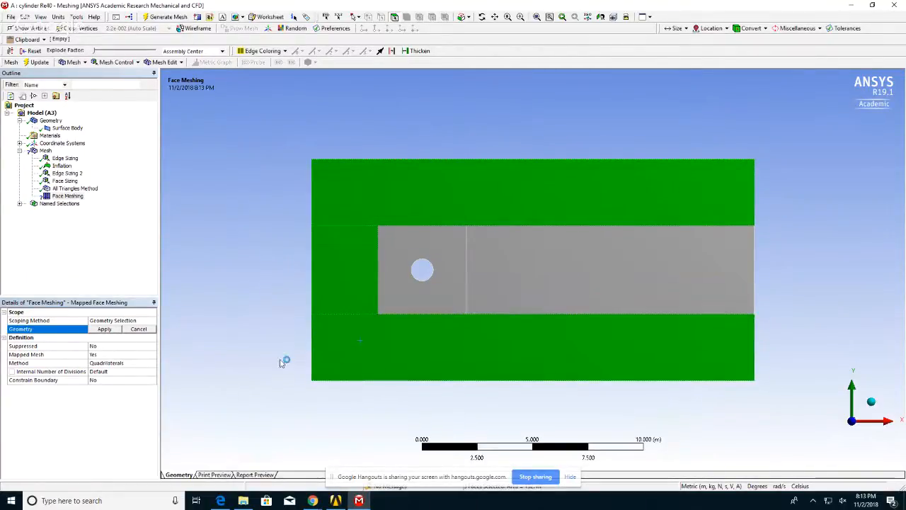
click(116, 331)
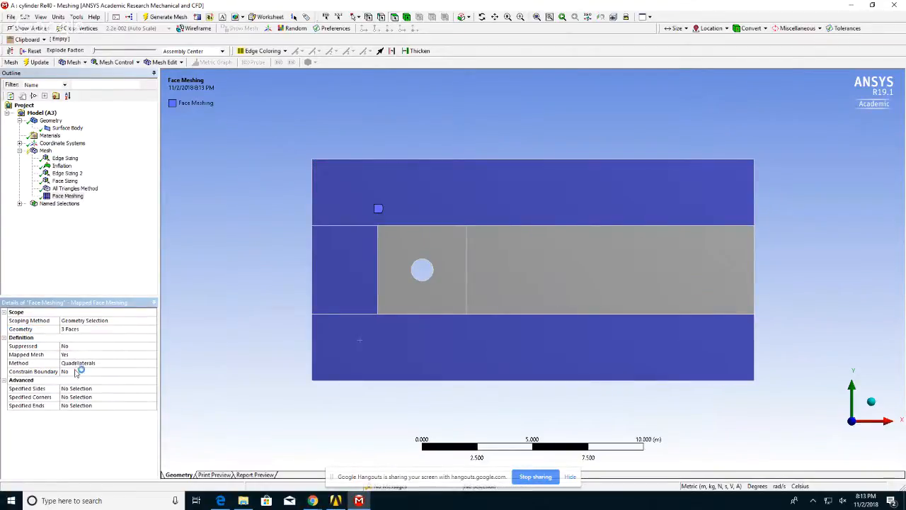
Update the mesh with the new sizing, triangle method and face meshing controls
click(45, 151)
right_click(45, 151)
click(67, 170)
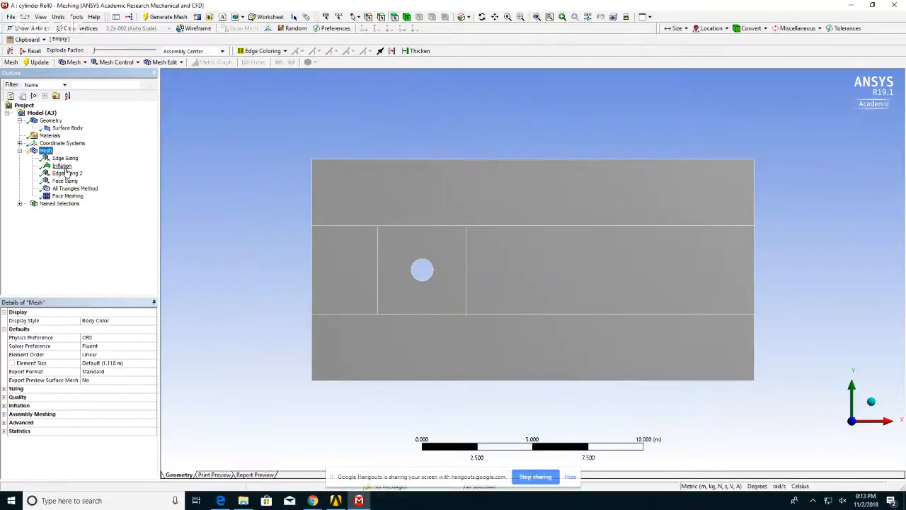
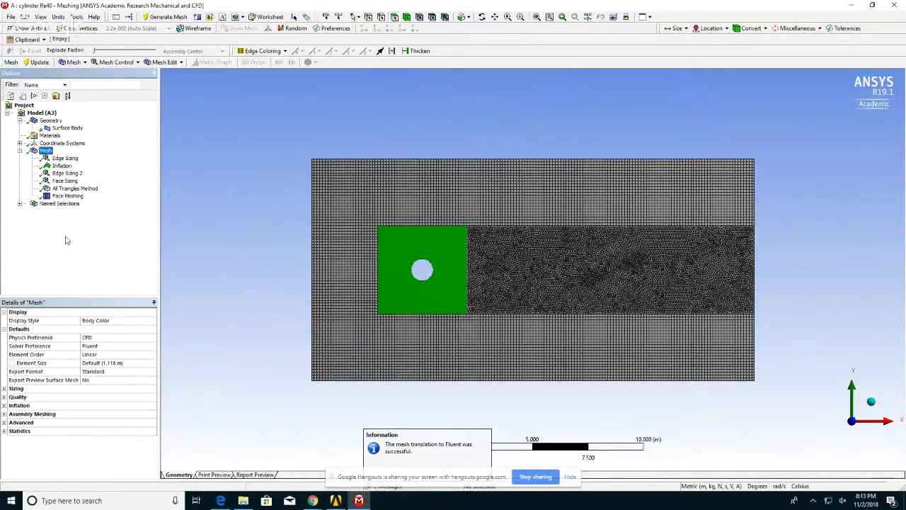
Examine the mesh around the cylinder and its wake, comparing it with the Multi-zone mesh slide in session_2.pdf
click(68, 196)
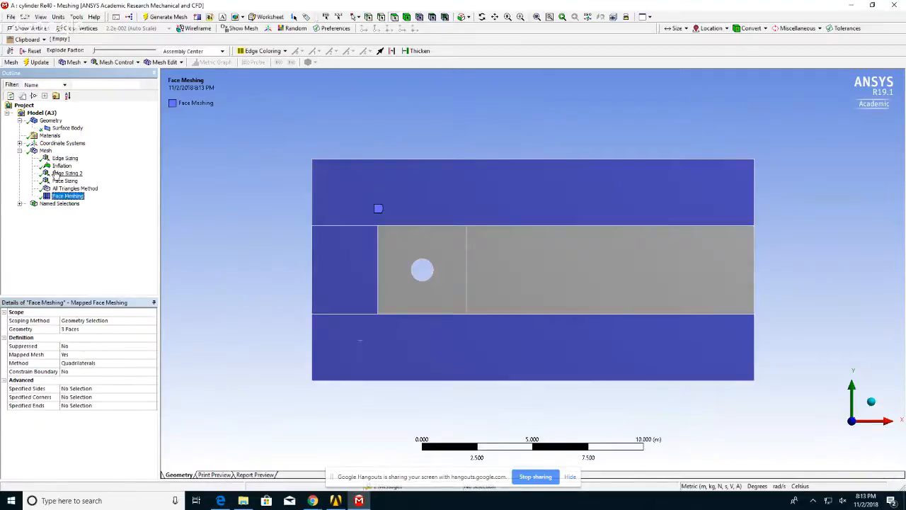
click(45, 151)
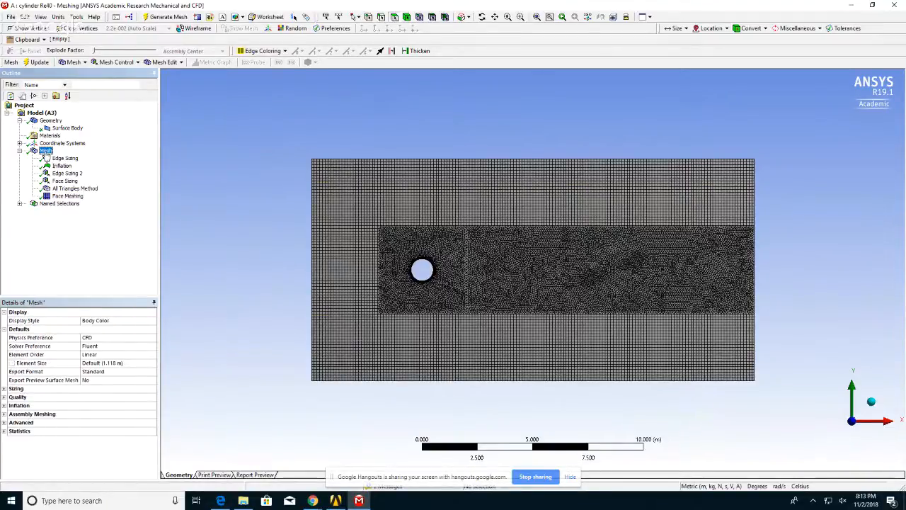
scroll(475, 259, up, 2)
scroll(474, 259, up, 1)
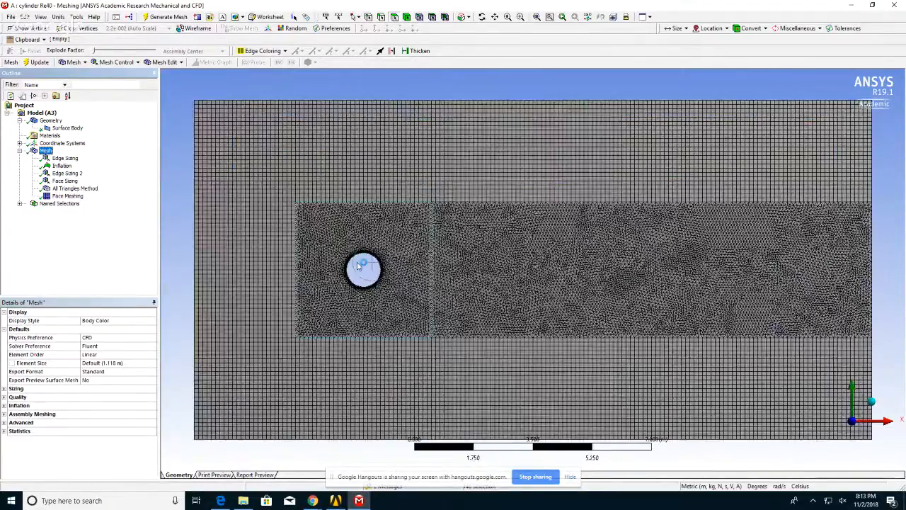
key(alt+Tab)
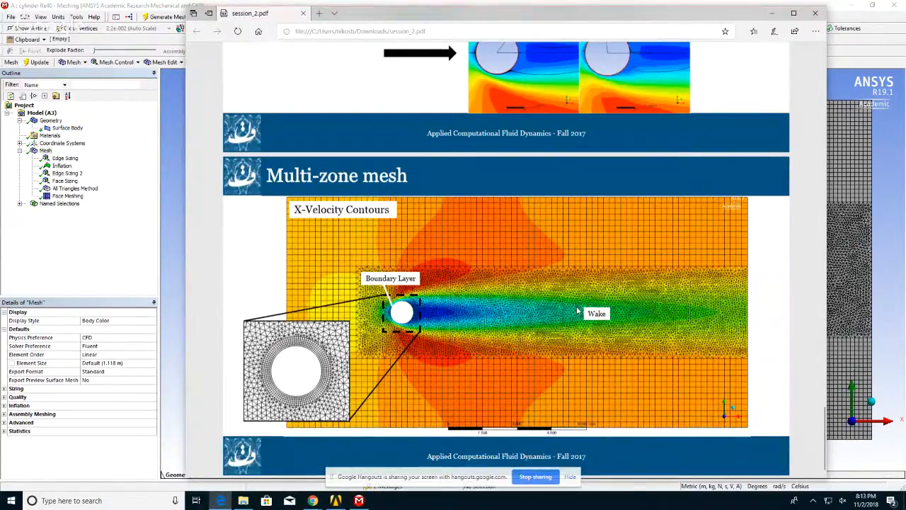
key(alt+Tab)
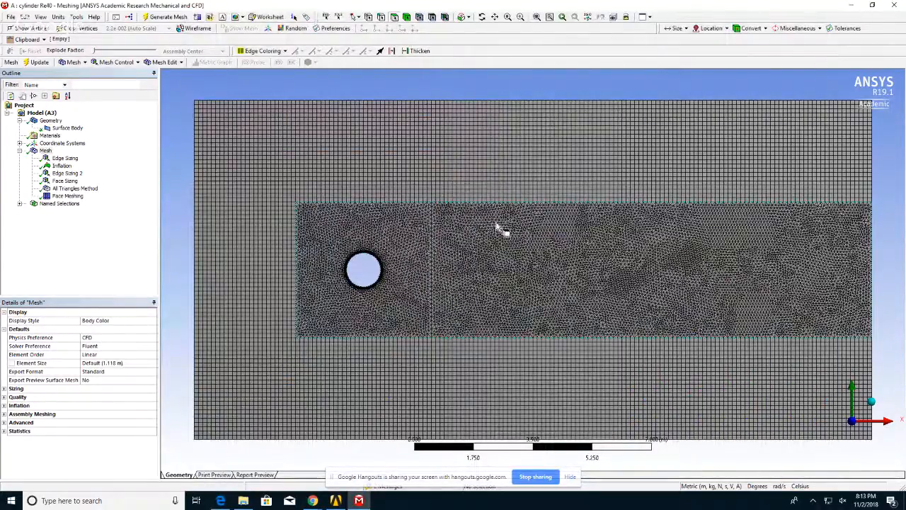
scroll(370, 265, up, 1)
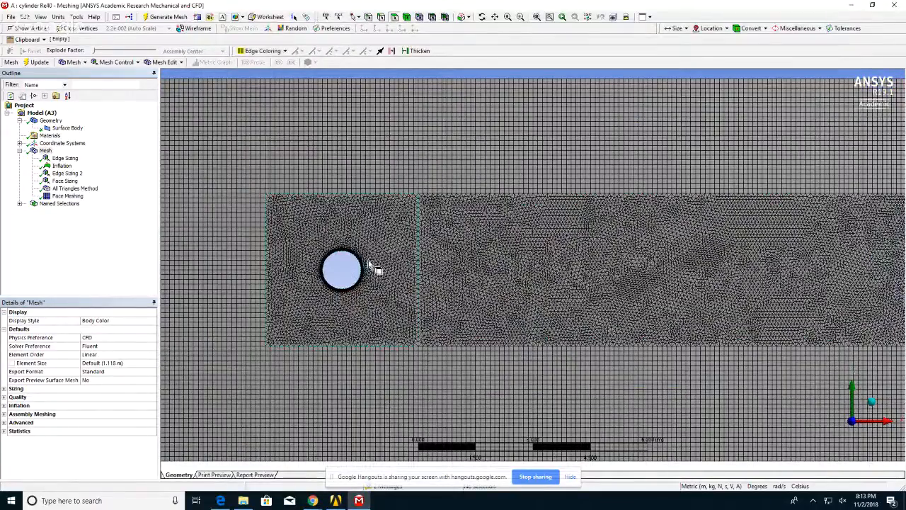
scroll(368, 263, up, 2)
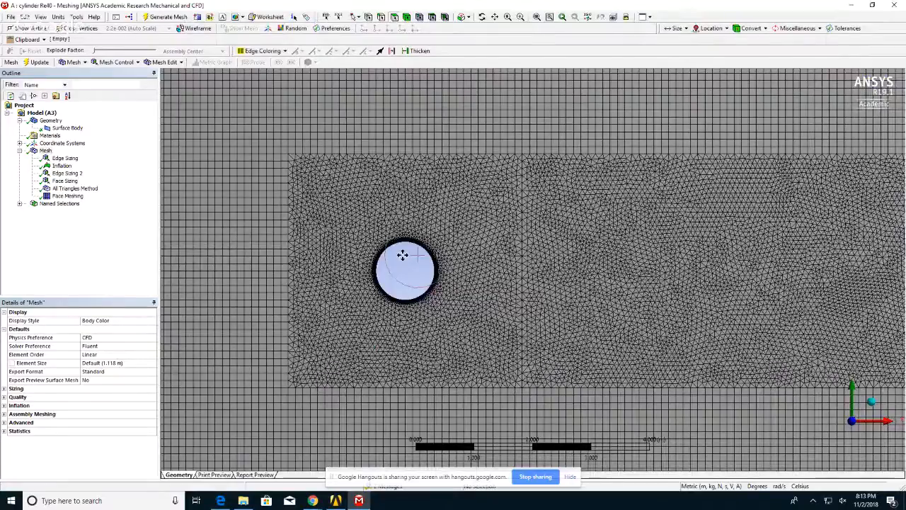
scroll(402, 255, up, 2)
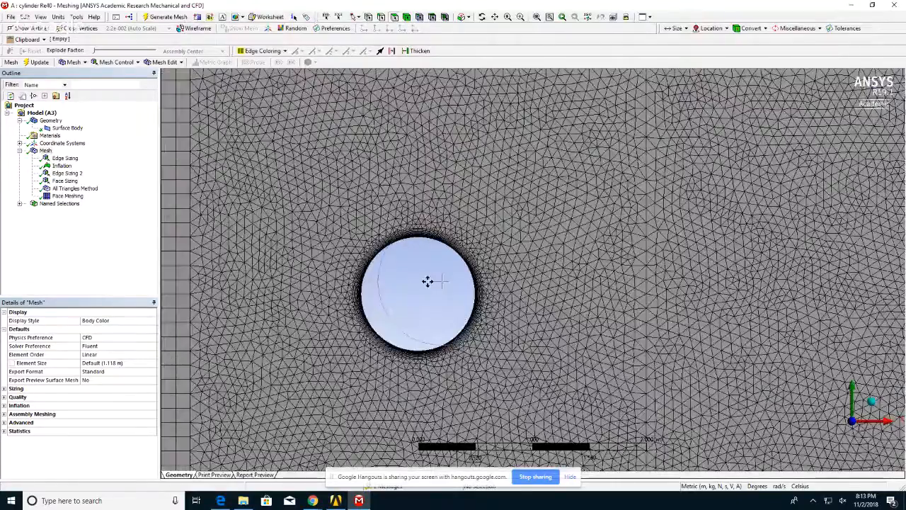
scroll(425, 276, up, 2)
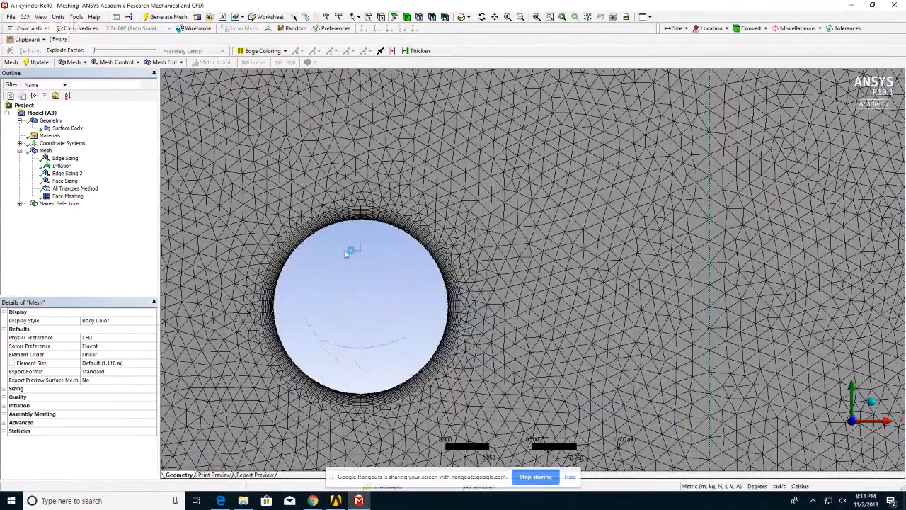
scroll(370, 264, down, 1)
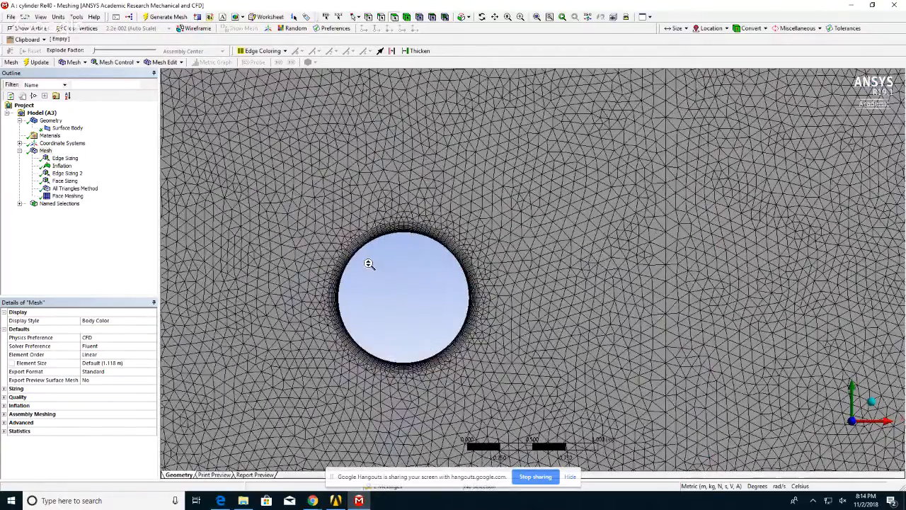
scroll(370, 265, down, 4)
scroll(400, 259, down, 1)
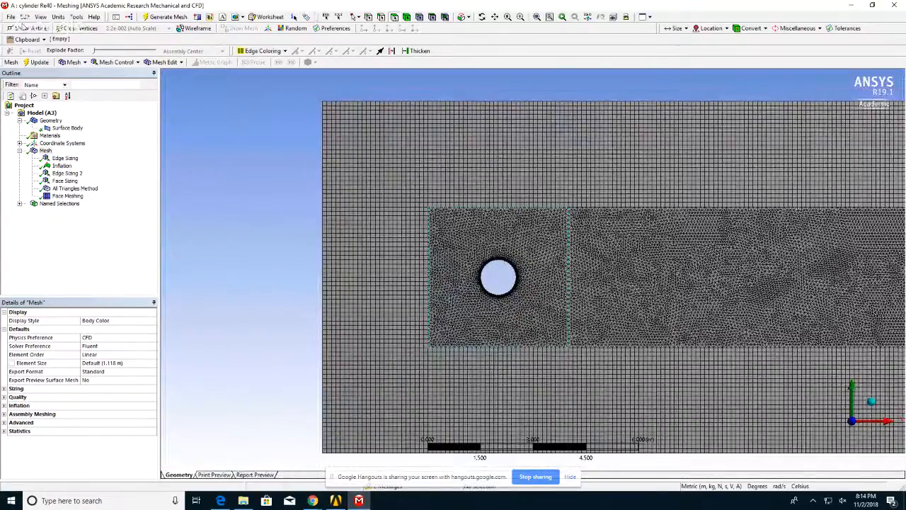
click(11, 16)
click(20, 29)
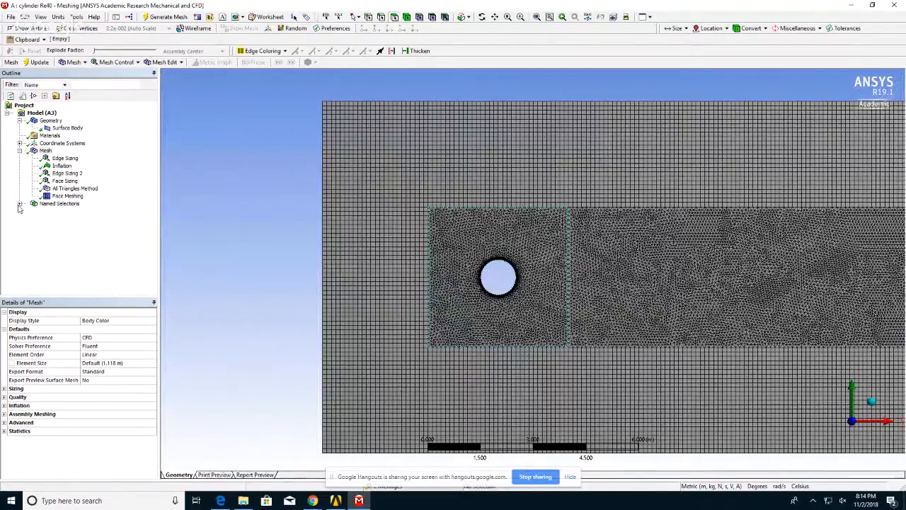
Check which edges the named selections symmetrybottom, symmetrytop, inlet, outlet and cylinder cover in the geometry
scroll(439, 255, down, 1)
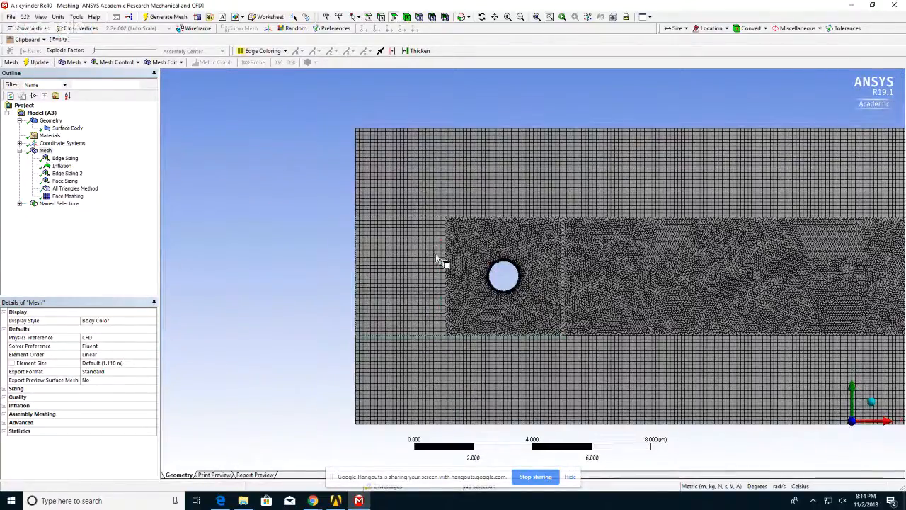
ctrl+middle_drag(324, 227, 199, 235)
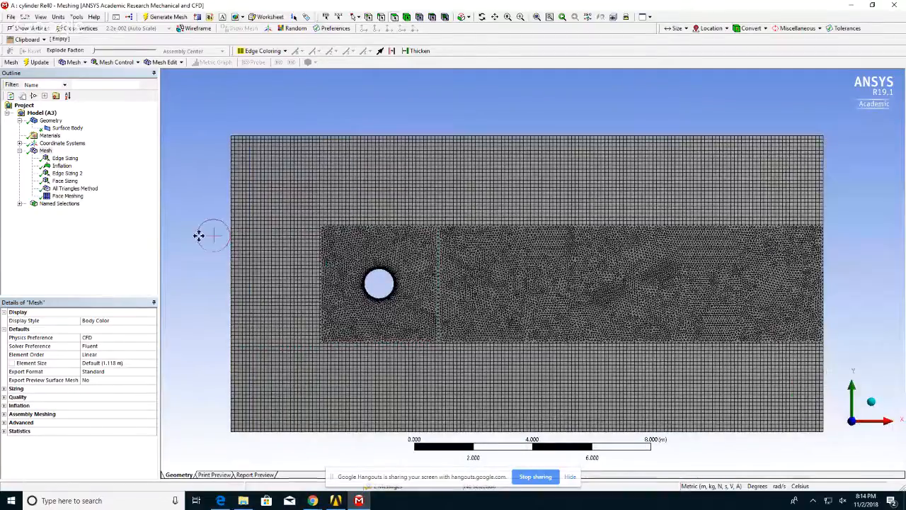
click(20, 203)
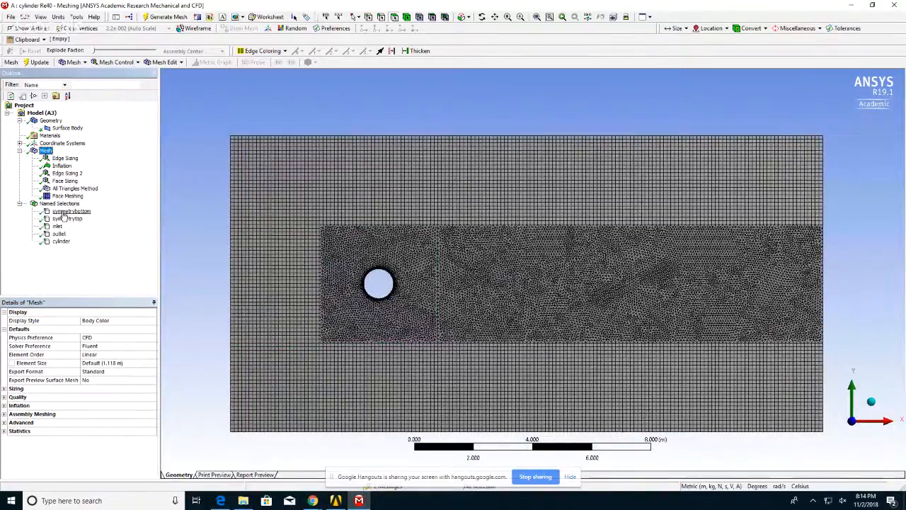
click(63, 211)
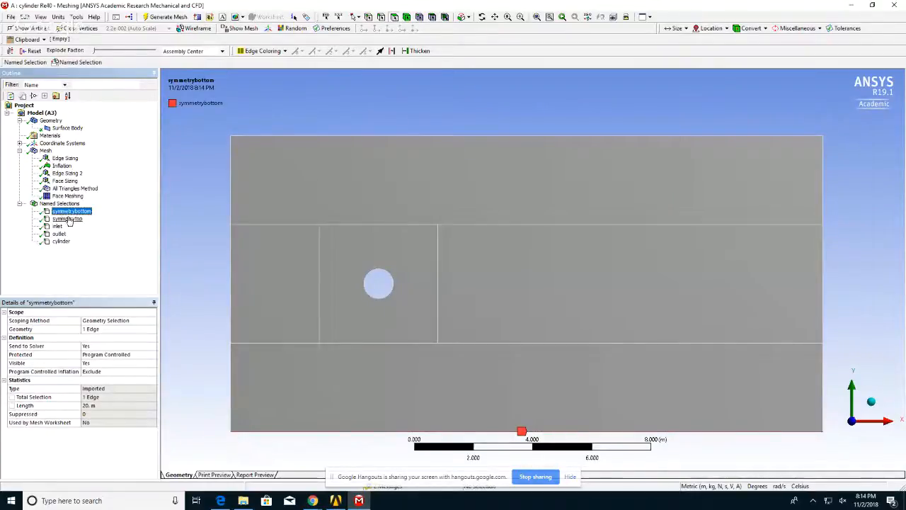
click(68, 219)
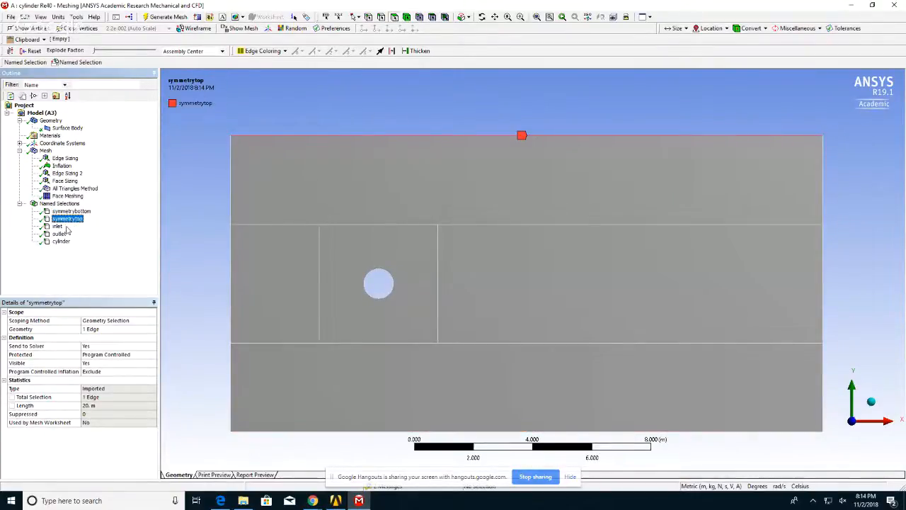
click(58, 227)
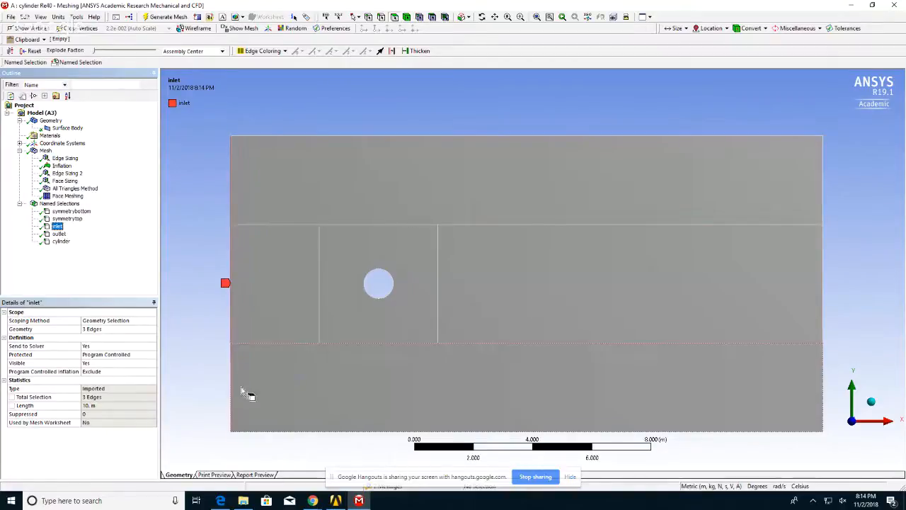
click(59, 234)
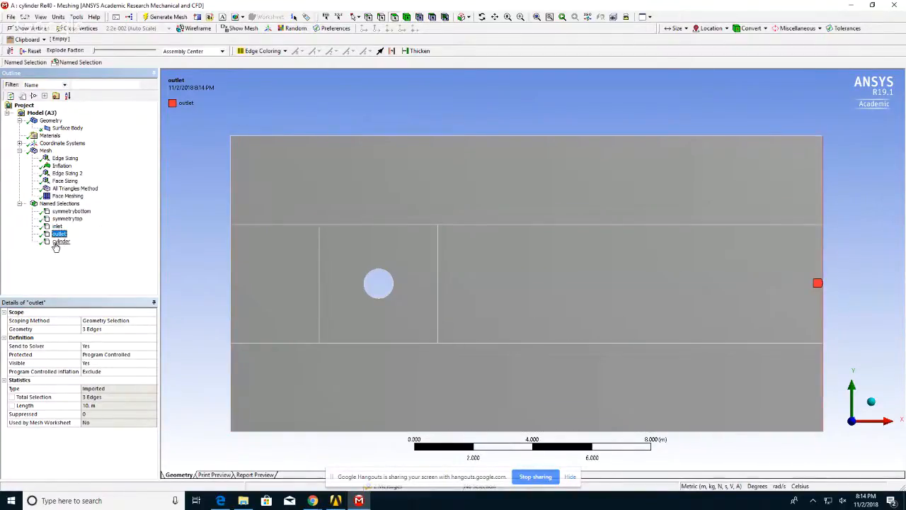
click(60, 242)
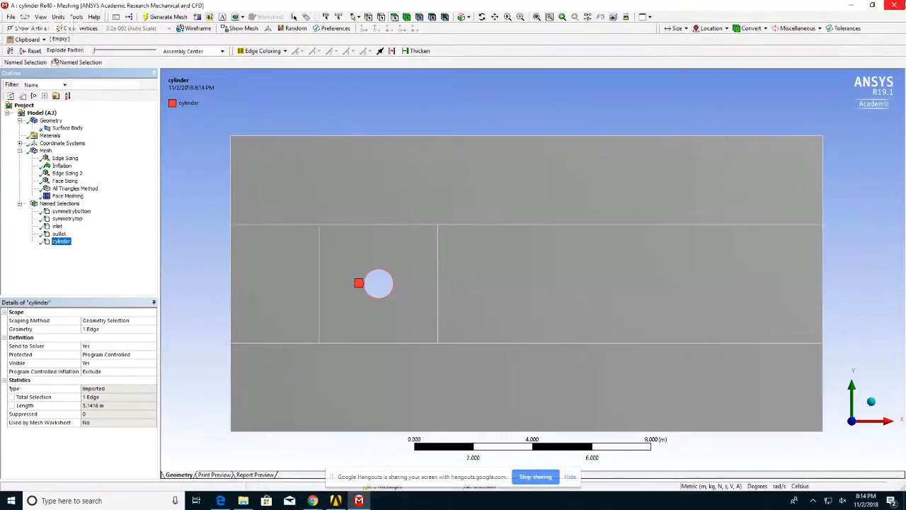
Close the mesher and launch the cylinder Re40 system's Setup in Fluent with Double Precision enabled
click(897, 6)
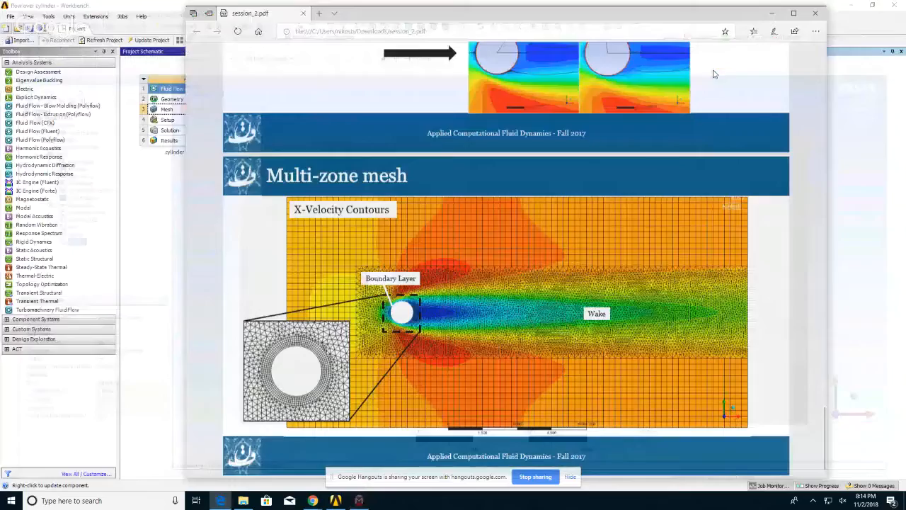
click(181, 121)
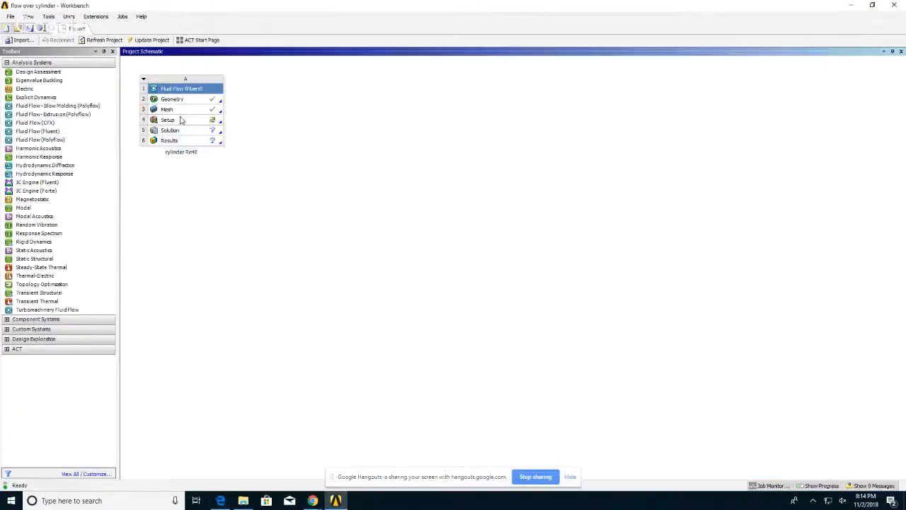
right_click(180, 121)
click(196, 129)
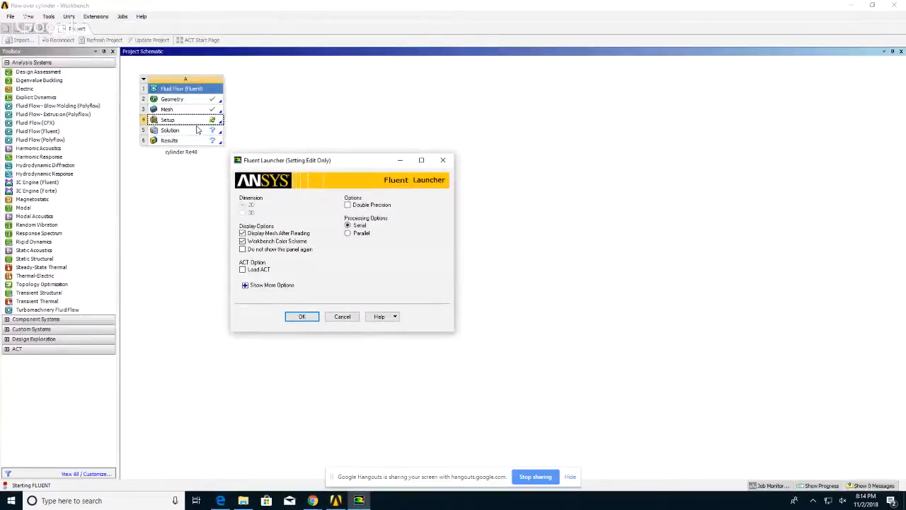
click(348, 206)
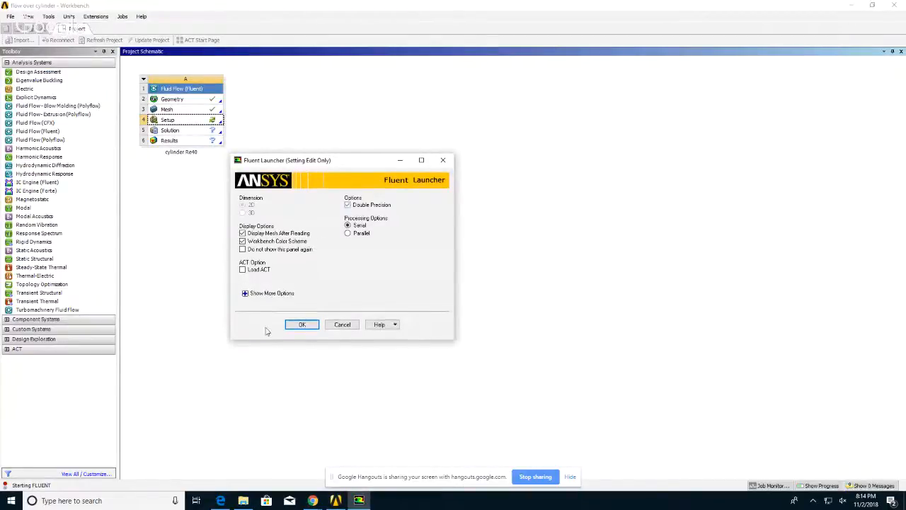
click(301, 325)
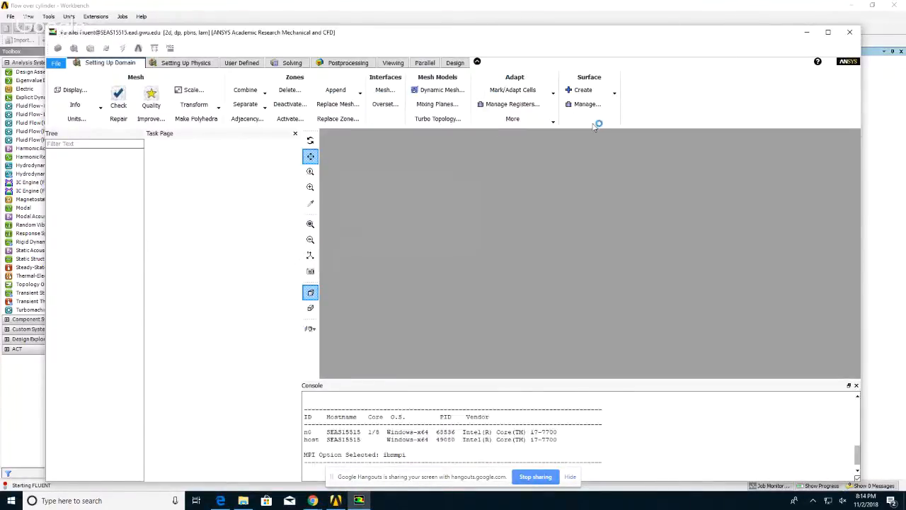
click(829, 32)
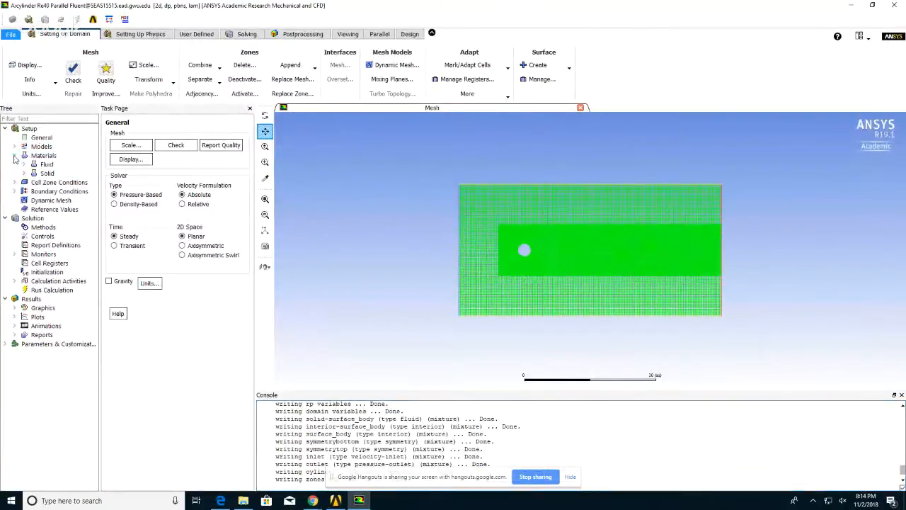
Redefine the air material as fluid40 with density 40 kg/m3 and viscosity 1 kg/m-s, overwriting air
click(14, 156)
click(25, 165)
click(25, 164)
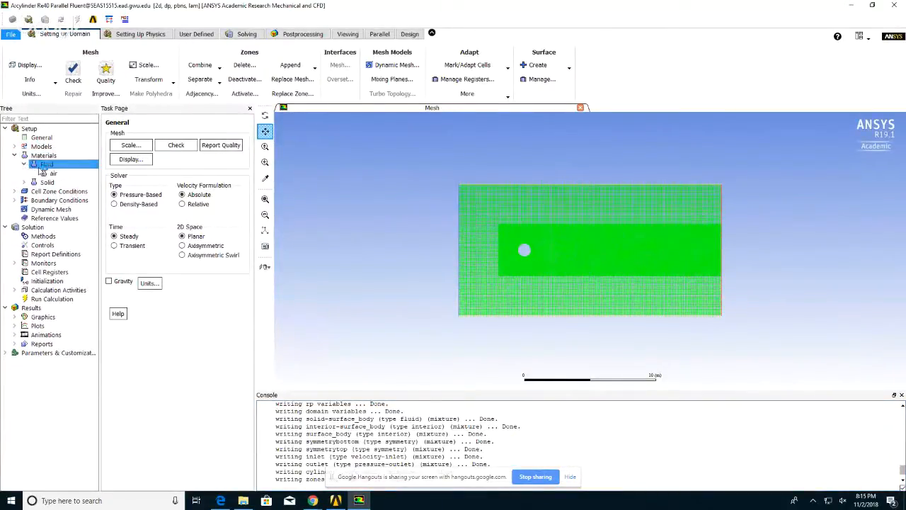
click(56, 173)
double_click(56, 174)
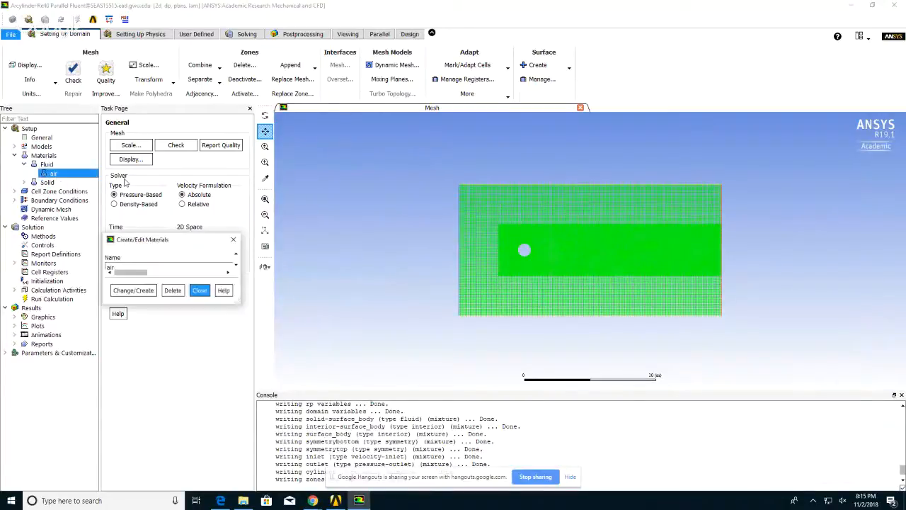
drag(159, 262, 93, 267)
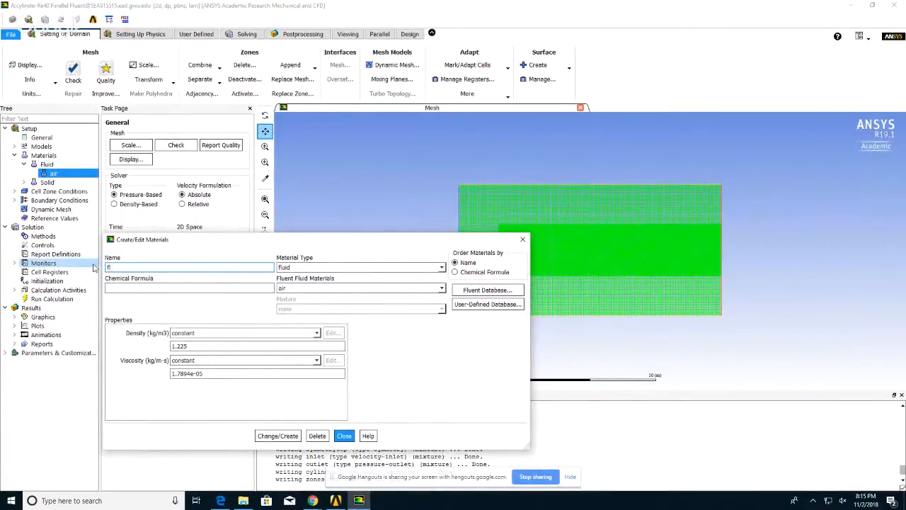
key(BackSpace)
key(BackSpace)
drag(193, 347, 167, 375)
text(1)
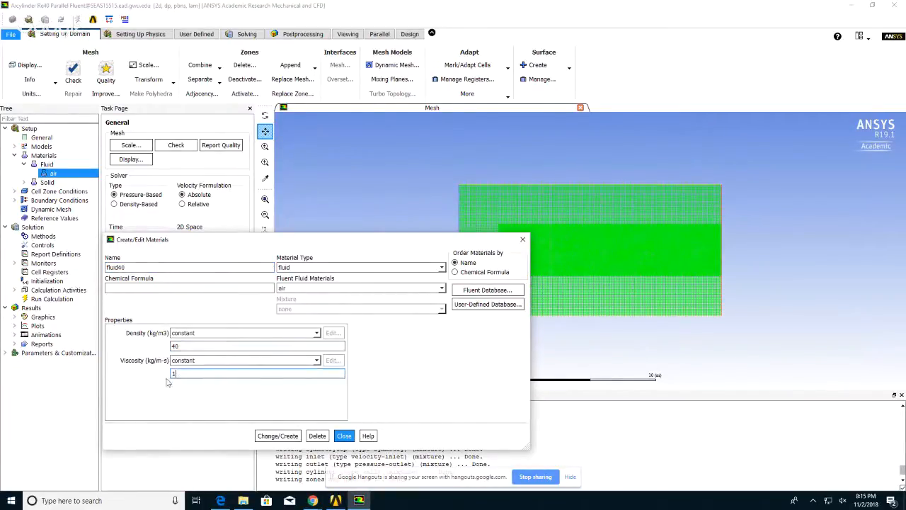
click(269, 434)
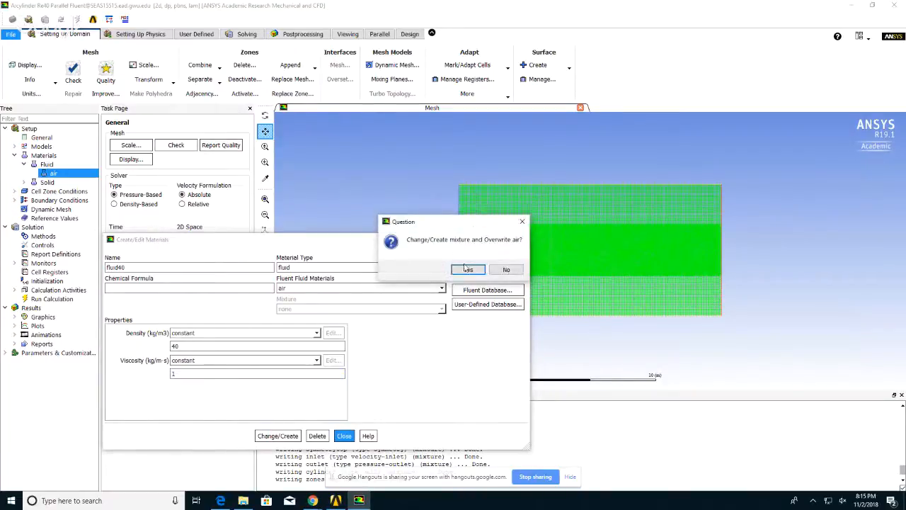
click(467, 271)
click(468, 270)
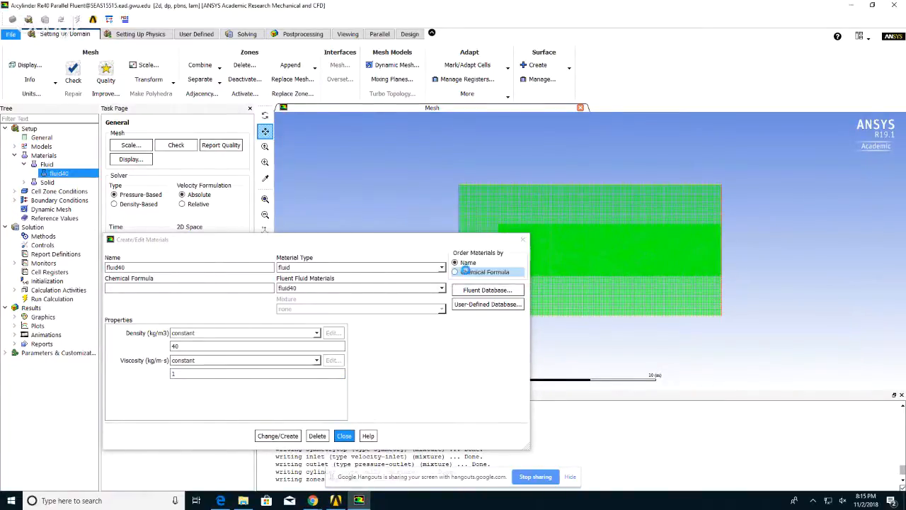
click(345, 436)
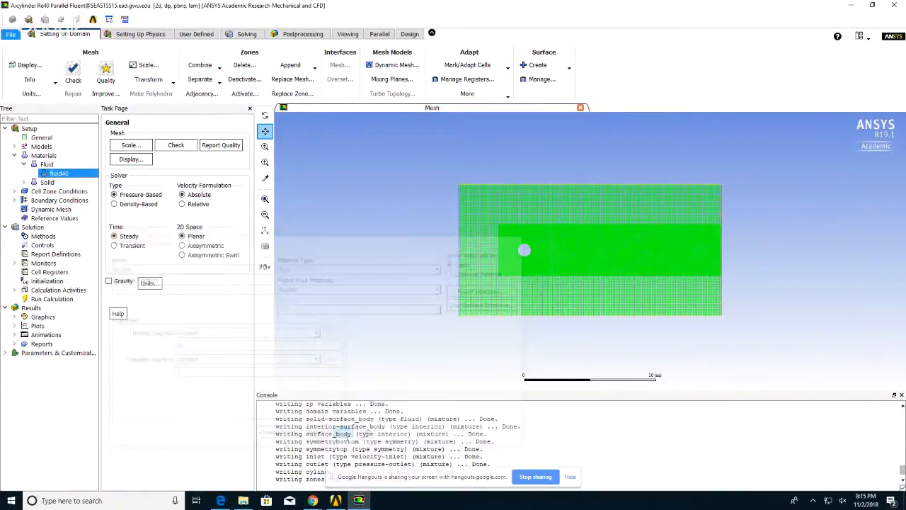
Set the velocity magnitude of the inlet boundary condition to 1 m/s
click(35, 200)
click(14, 200)
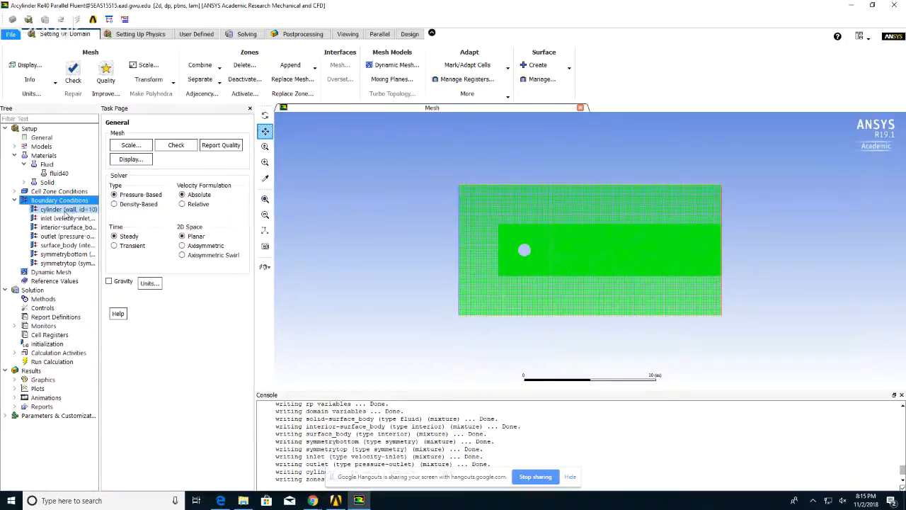
click(69, 210)
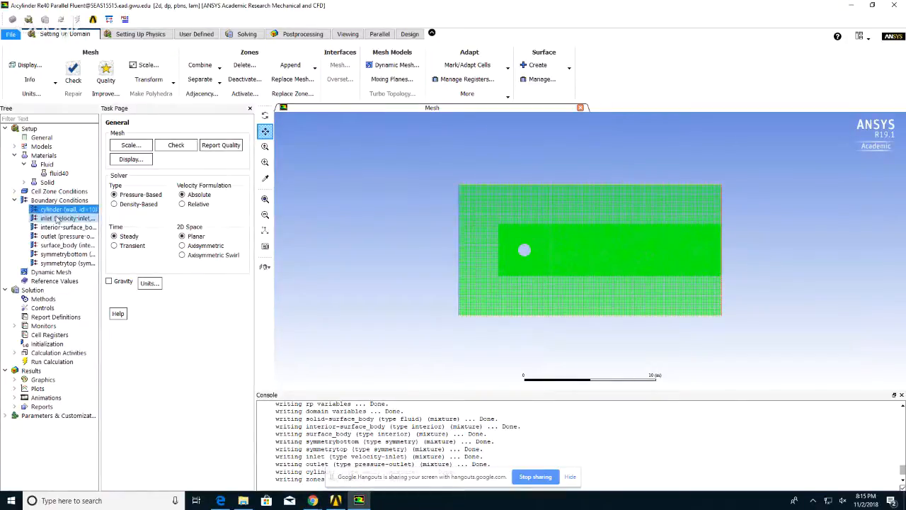
click(54, 219)
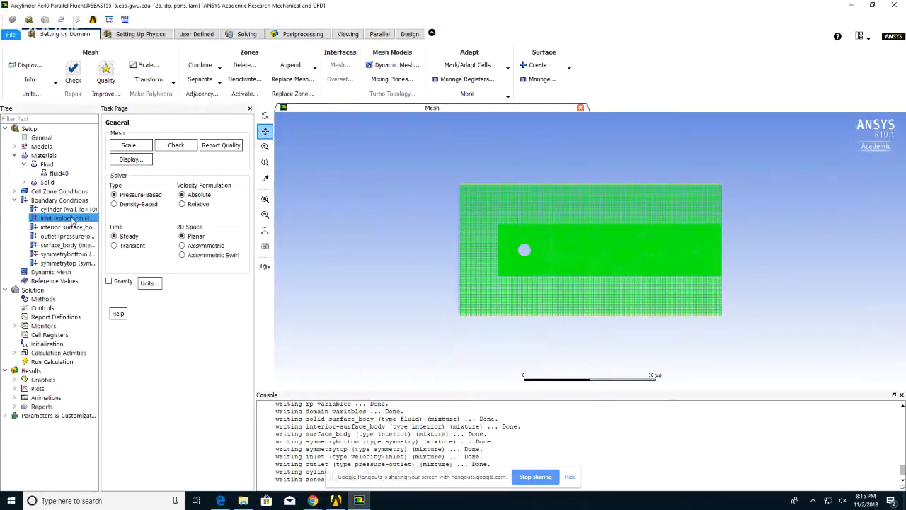
double_click(71, 218)
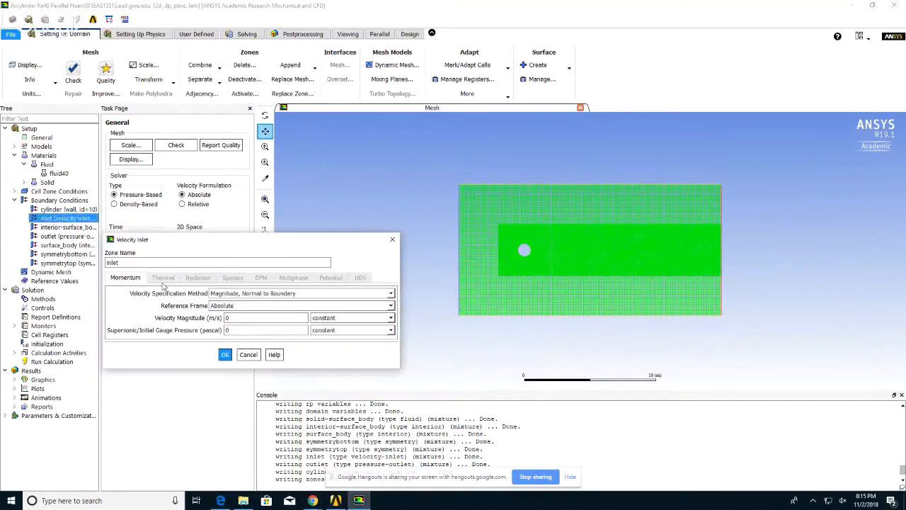
drag(241, 318, 227, 318)
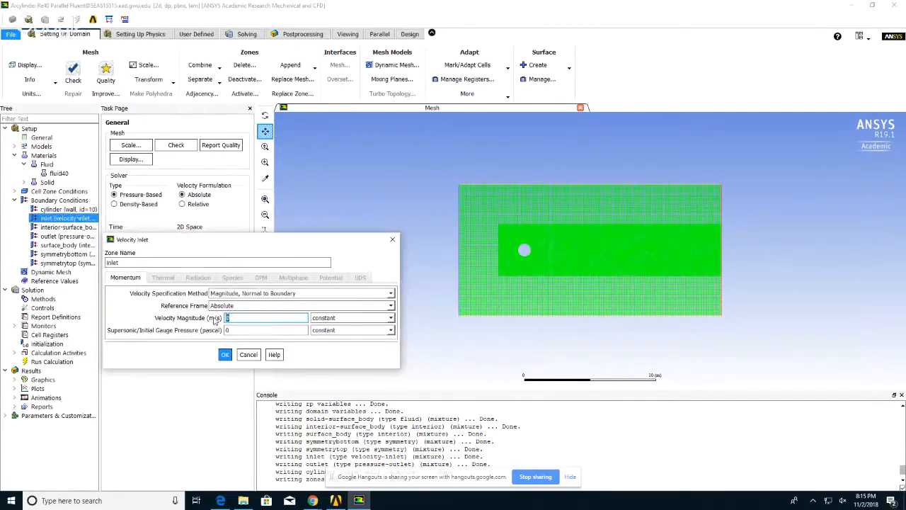
text(1)
click(225, 355)
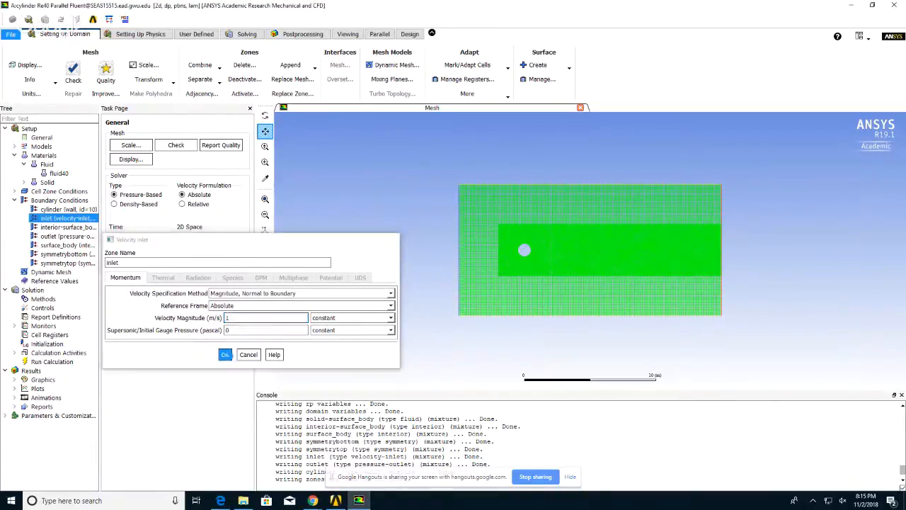
Review the boundary types assigned to the outlet and the symmetry zones, widening the tree to read their full names
click(58, 237)
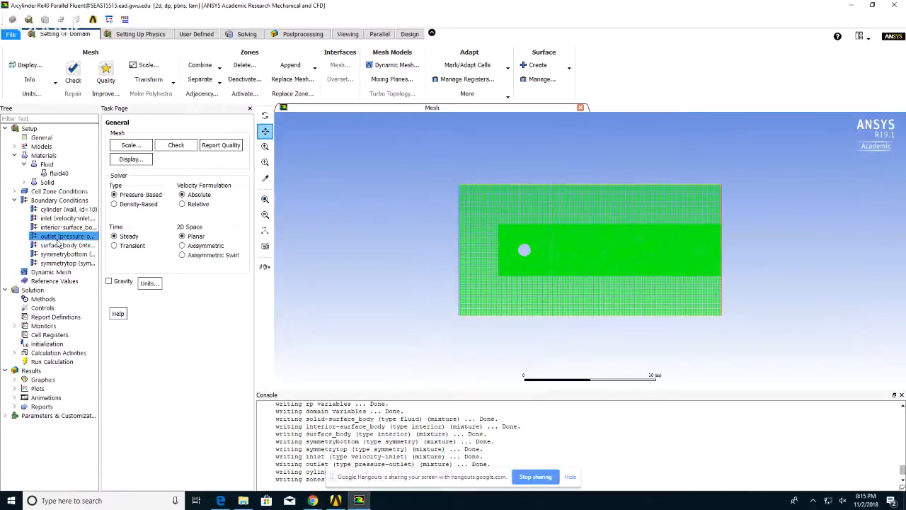
click(63, 255)
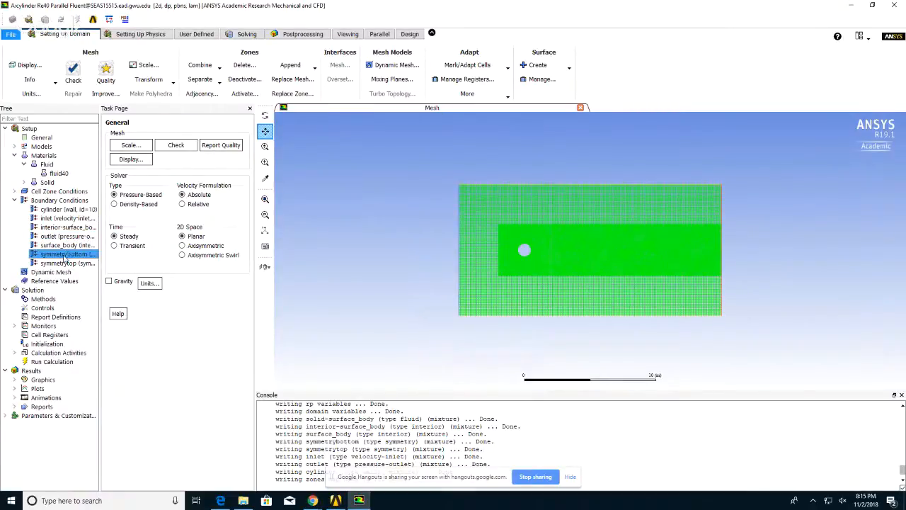
drag(99, 274, 133, 276)
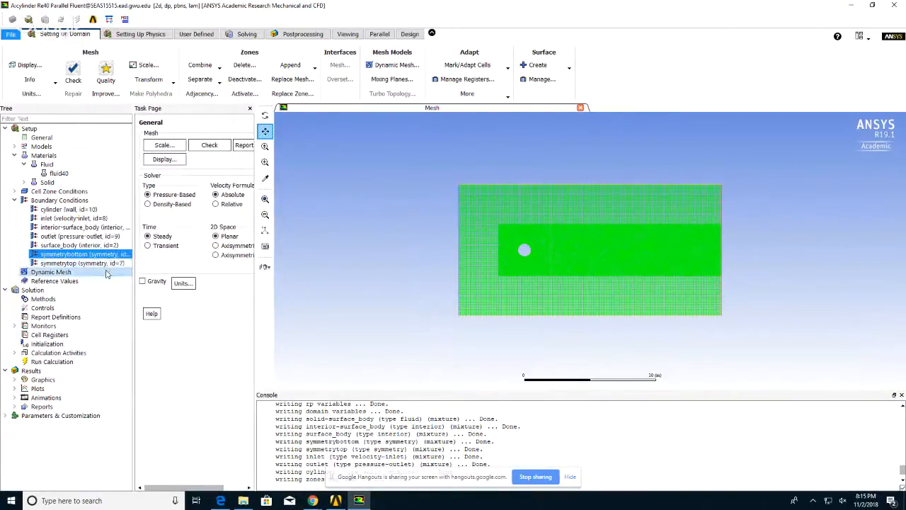
Review the general solver settings and the solution methods for the steady laminar case
click(37, 139)
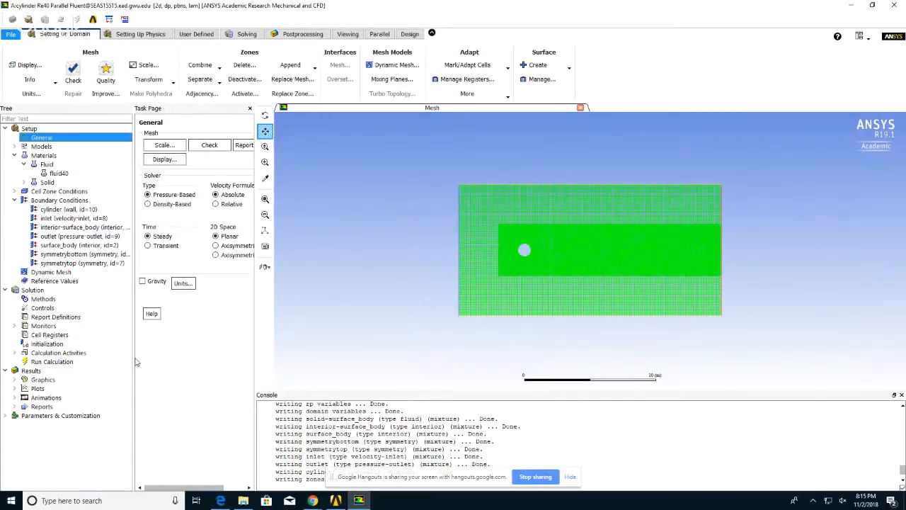
drag(132, 358, 118, 290)
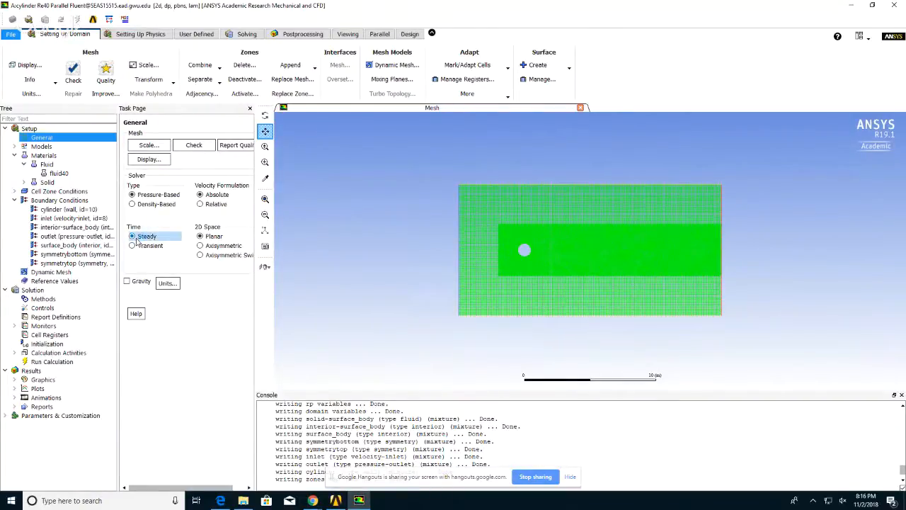
click(43, 300)
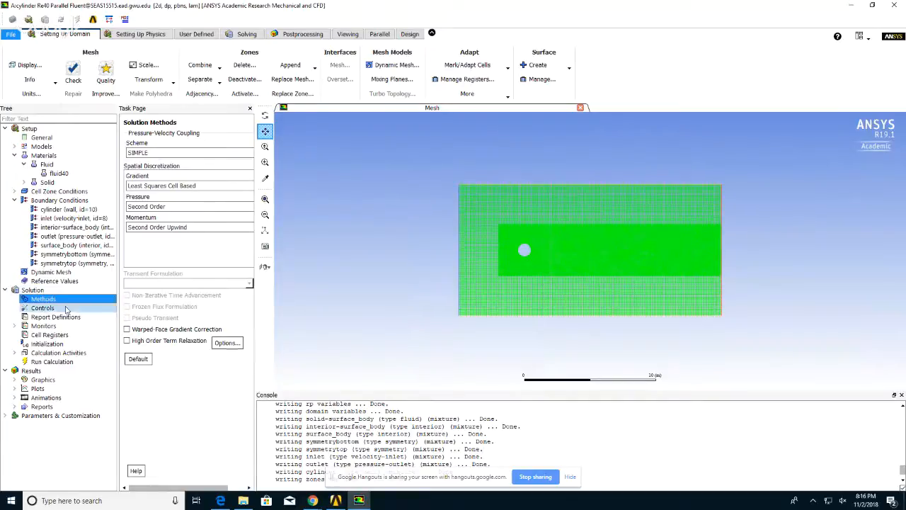
Set the absolute convergence criteria of the continuity, x-velocity and y-velocity residuals to 1e-6
click(15, 326)
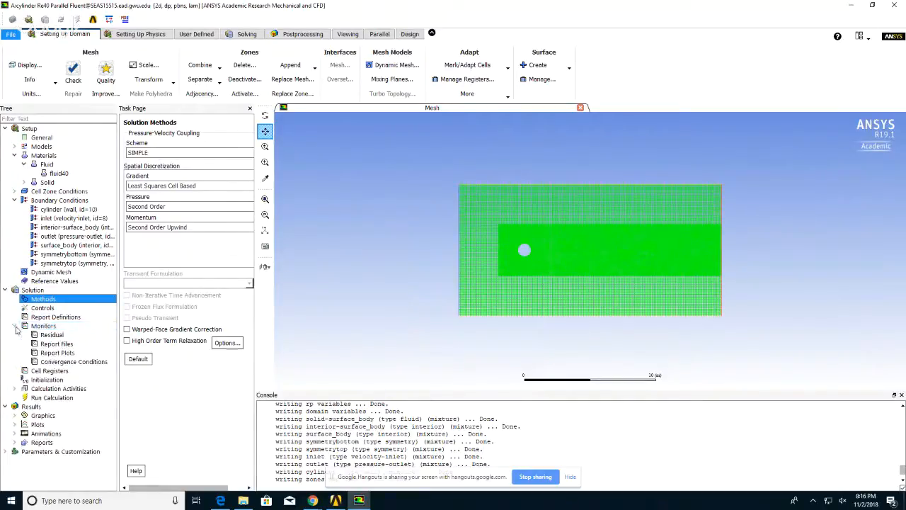
click(51, 335)
double_click(52, 336)
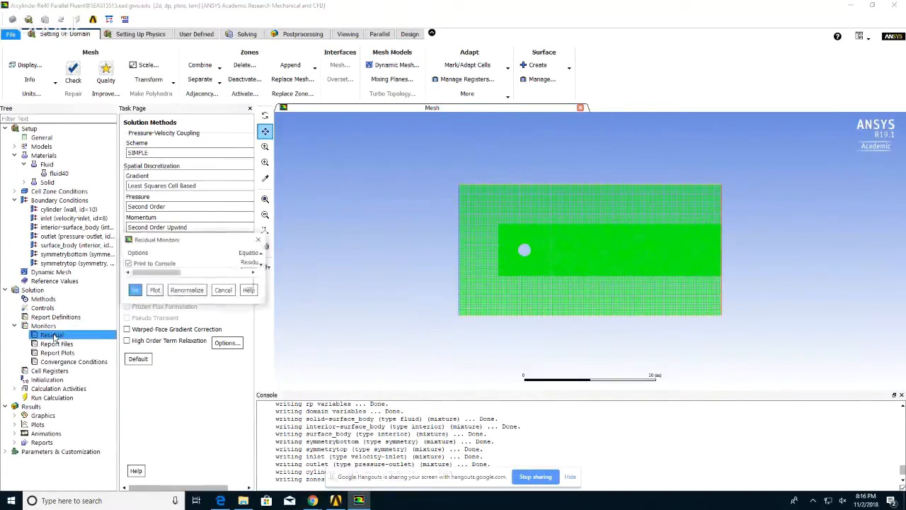
double_click(394, 273)
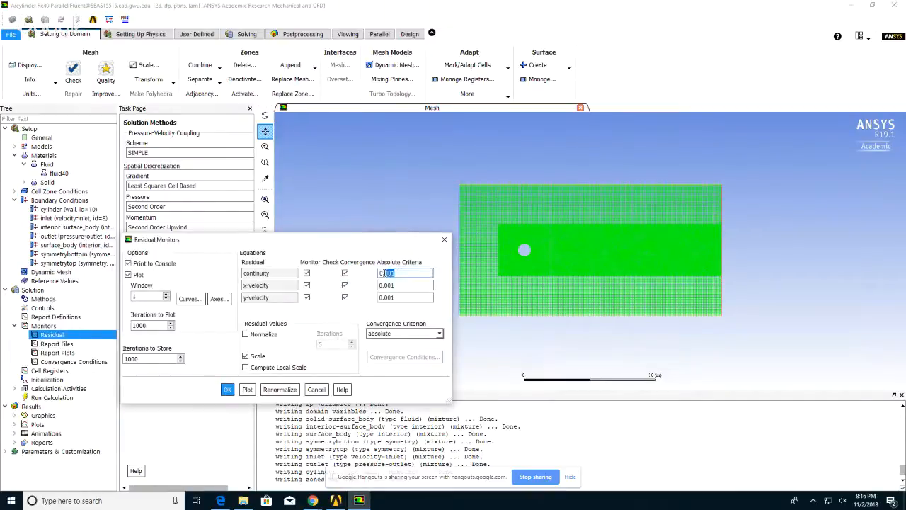
text(1e-)
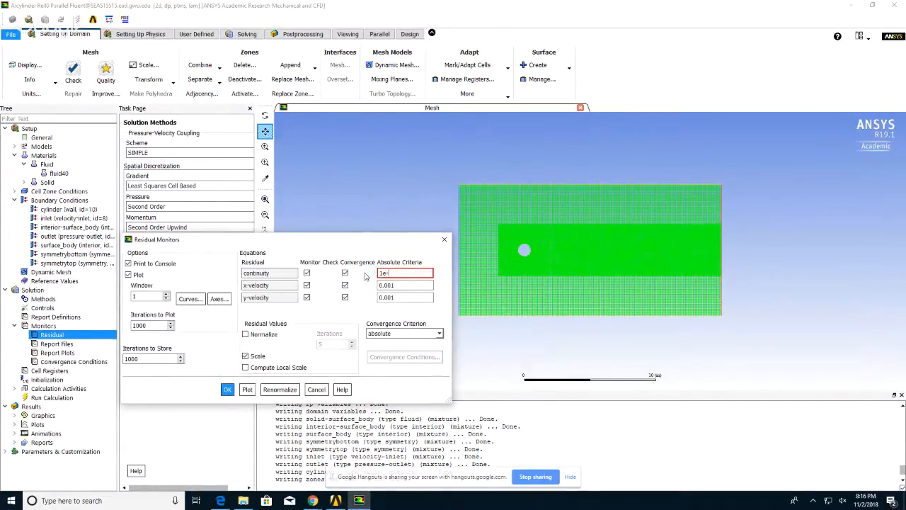
text(6)
key(Tab)
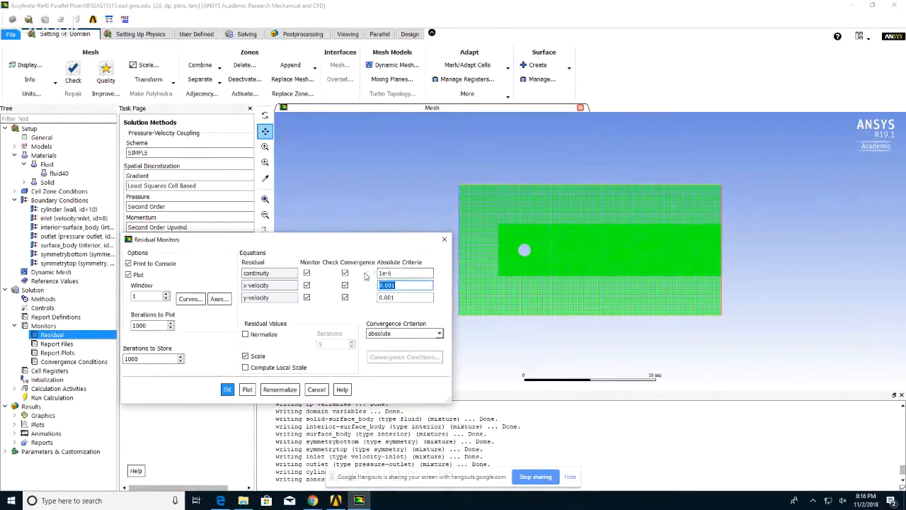
text(1e-6)
key(Tab)
text(1e-6)
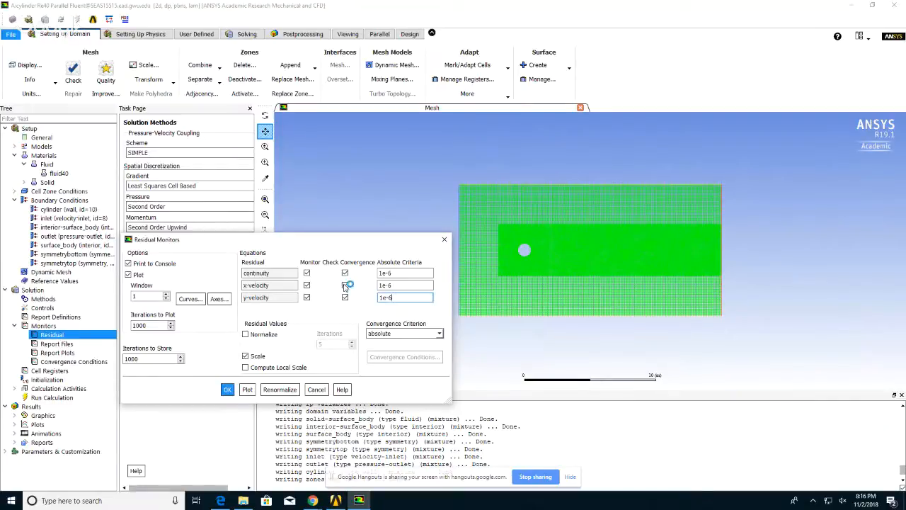
click(228, 390)
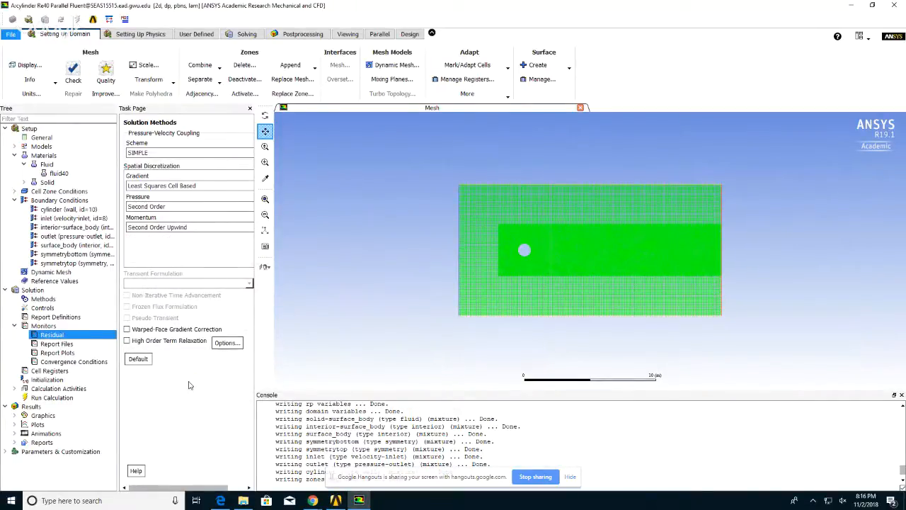
Start a new report plot under the solution monitors and name it drag-plot
click(56, 353)
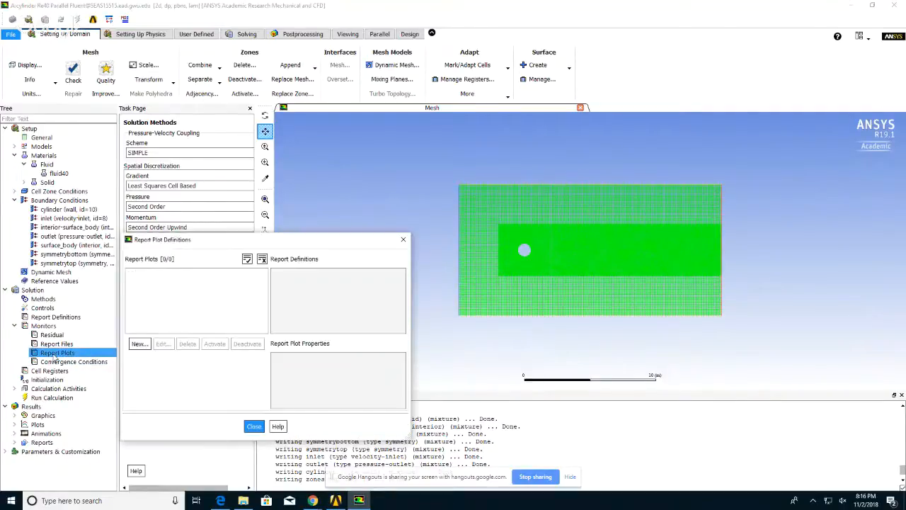
click(139, 346)
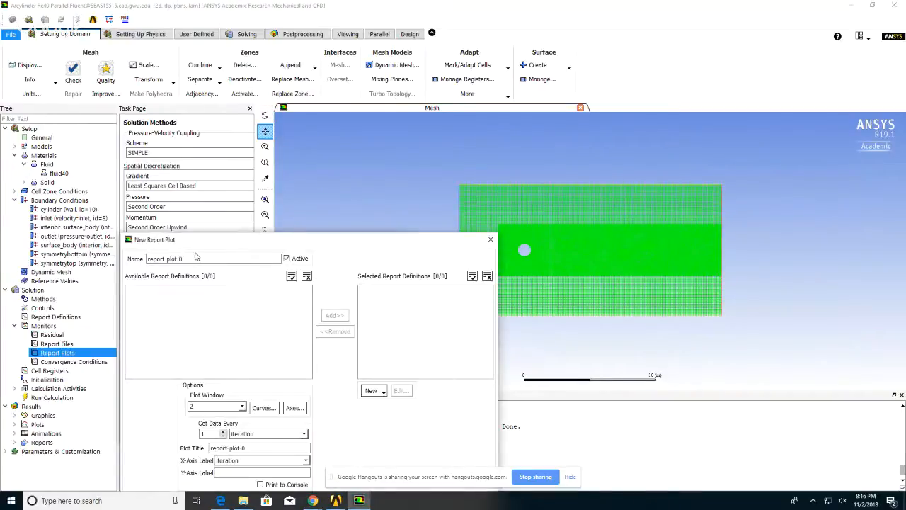
drag(222, 260, 122, 265)
text(dra)
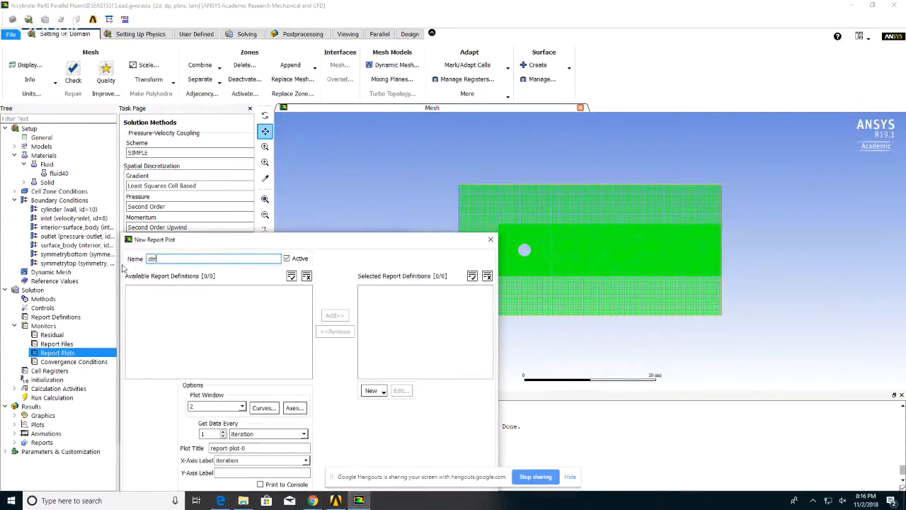
key(BackSpace)
text(rag-plot)
drag(263, 242, 279, 201)
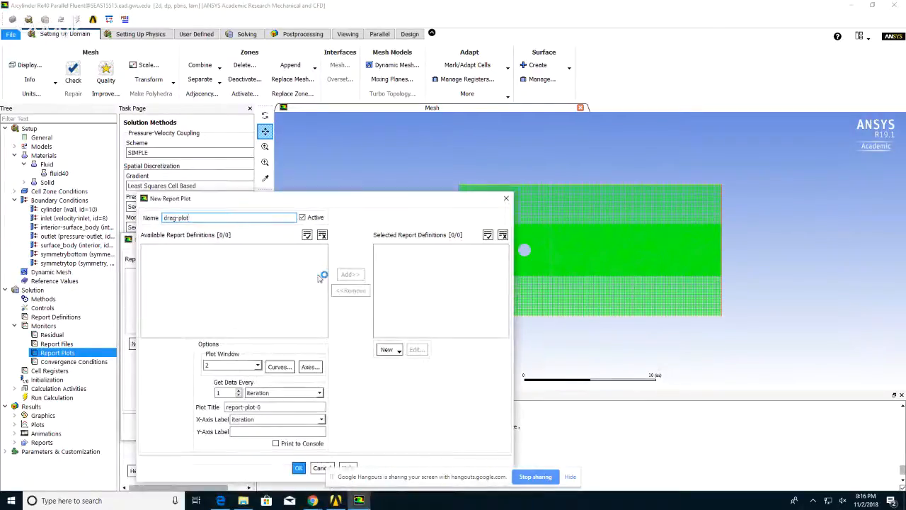
Add a drag force report definition named drag for the cylinder wall zone, reporting Drag Force instead of the coefficient
click(388, 350)
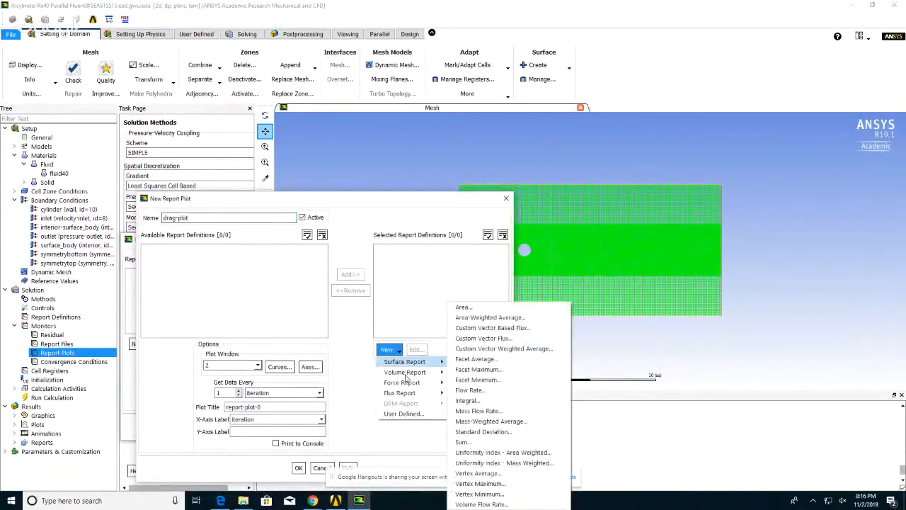
mouse_move(409, 383)
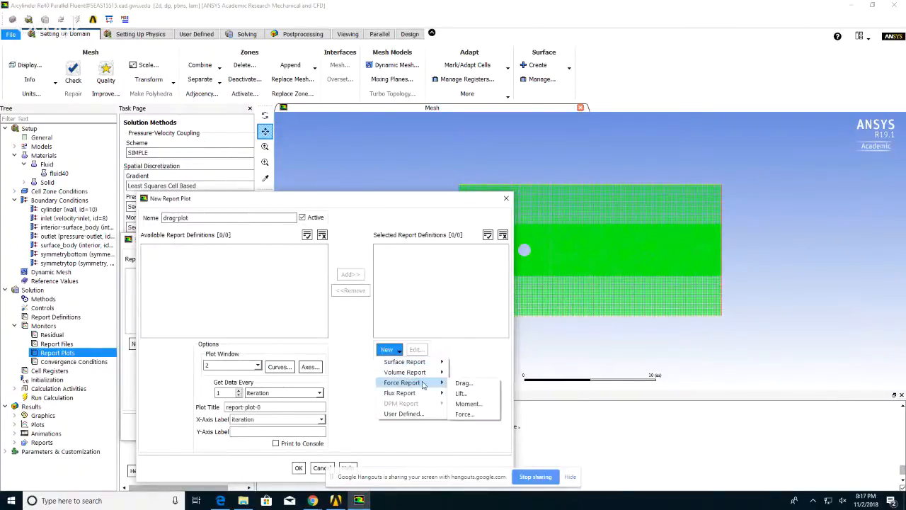
click(464, 383)
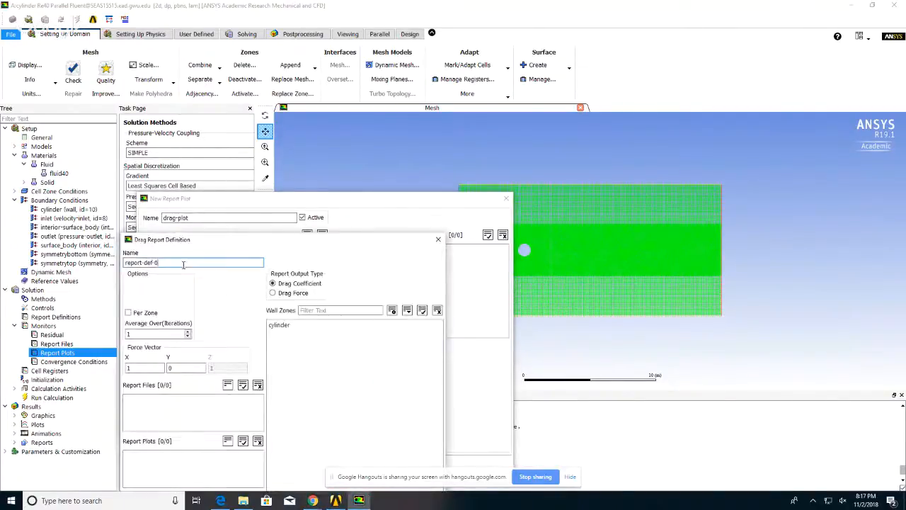
text(drag)
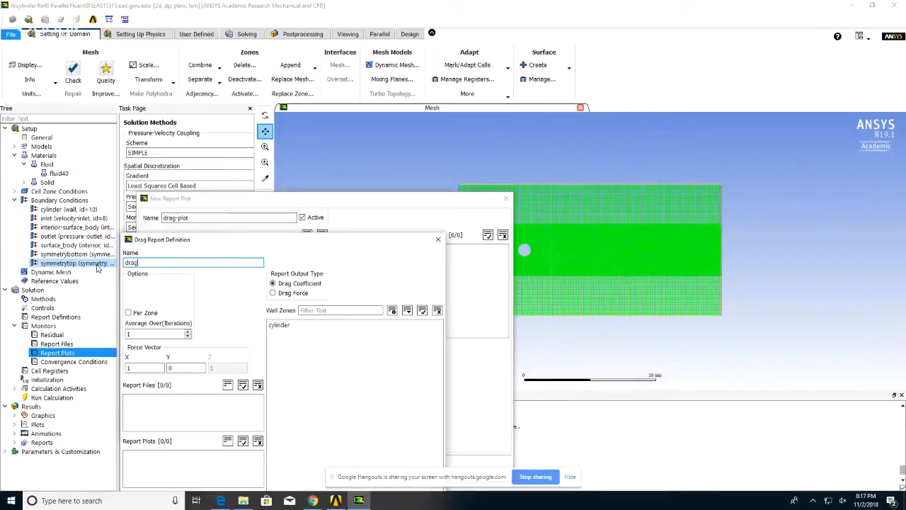
click(273, 293)
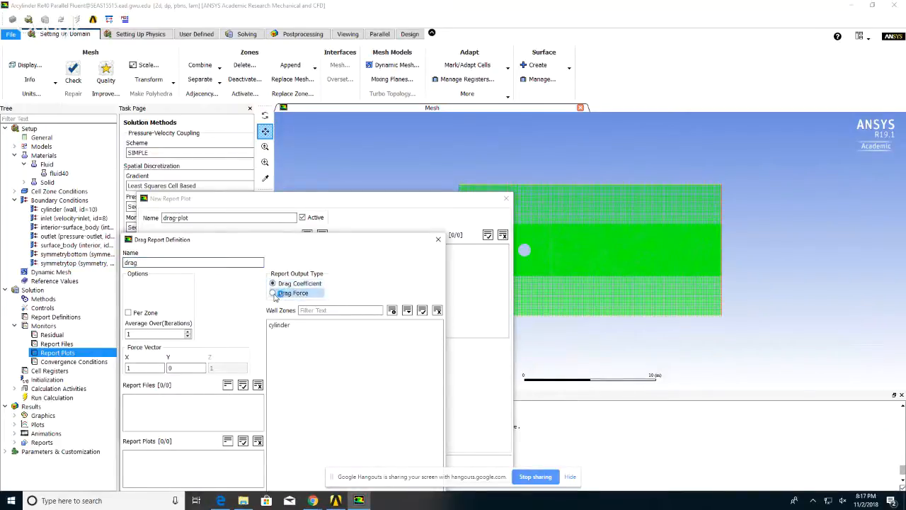
click(280, 326)
drag(276, 244, 349, 184)
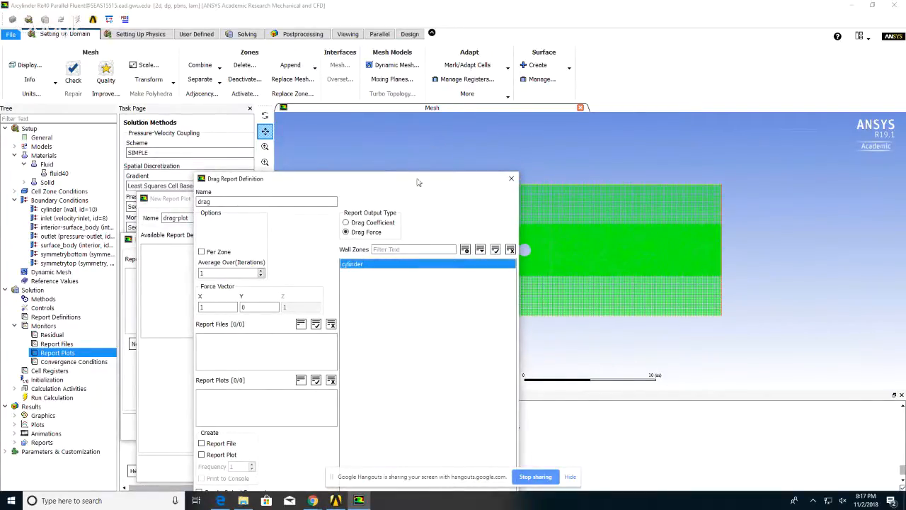
drag(419, 182, 336, 104)
click(228, 433)
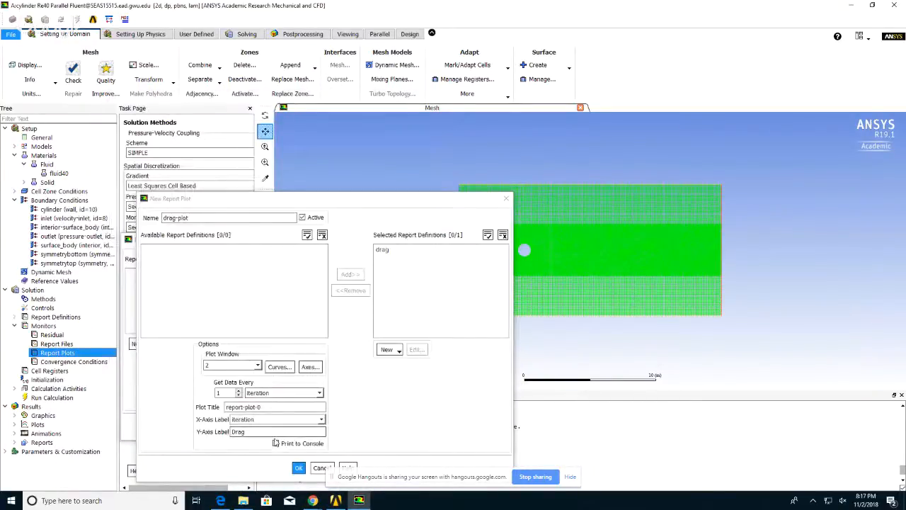
Enable printing the drag plot's values to the console and finish the report plot definition
click(275, 444)
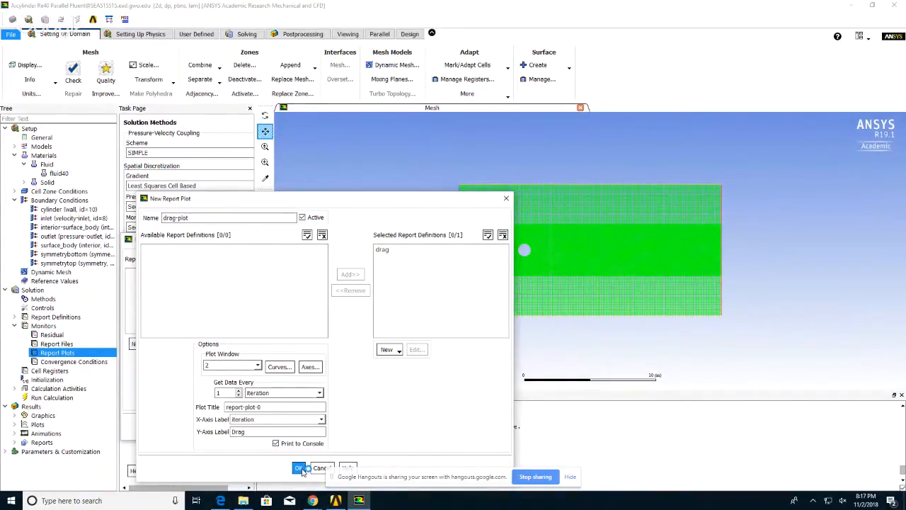
click(300, 468)
click(253, 426)
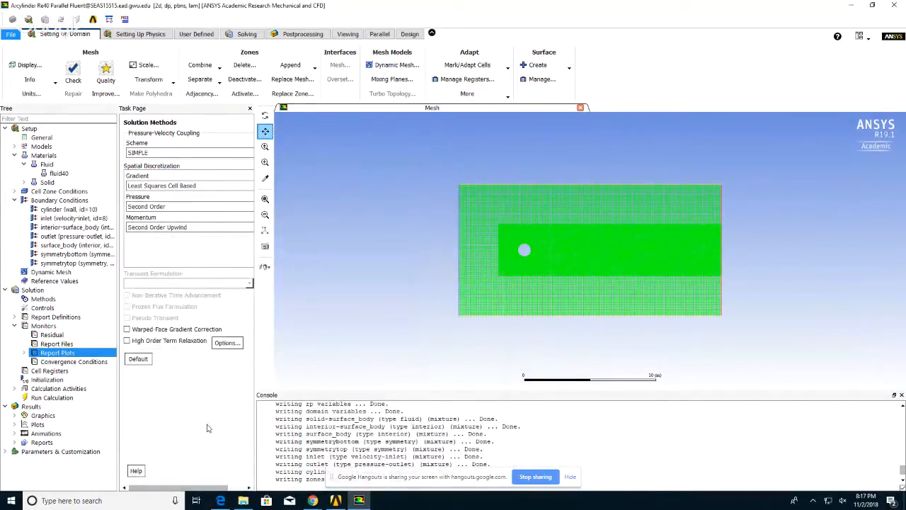
Initialize the solution with Standard Initialization and an initial X velocity of 1 m/s
click(46, 380)
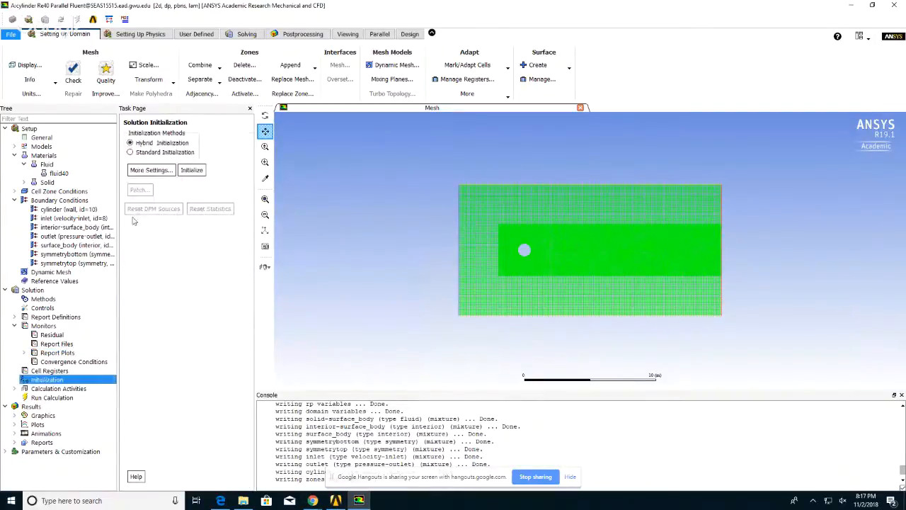
click(141, 153)
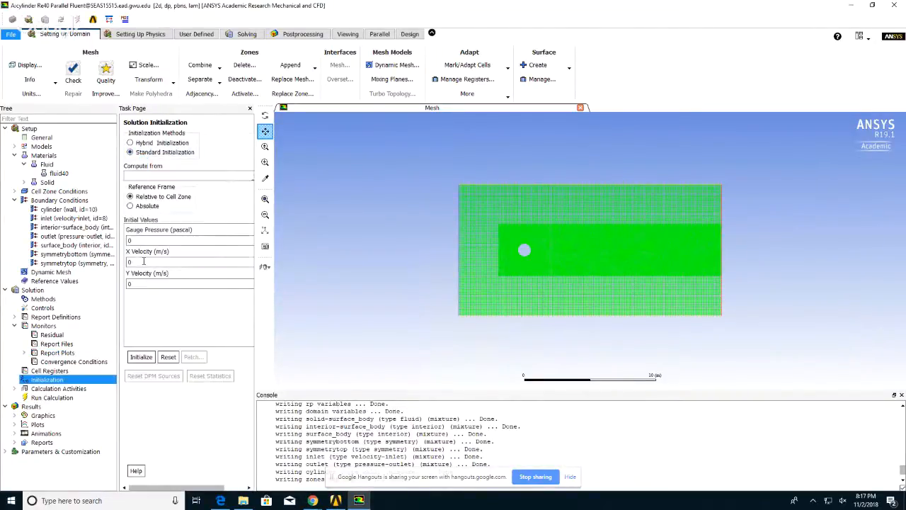
double_click(144, 262)
text(1)
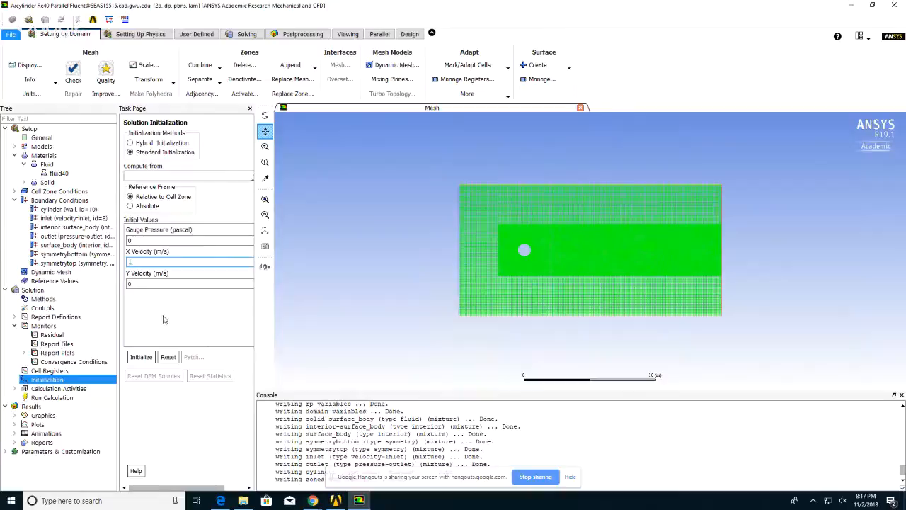
click(141, 357)
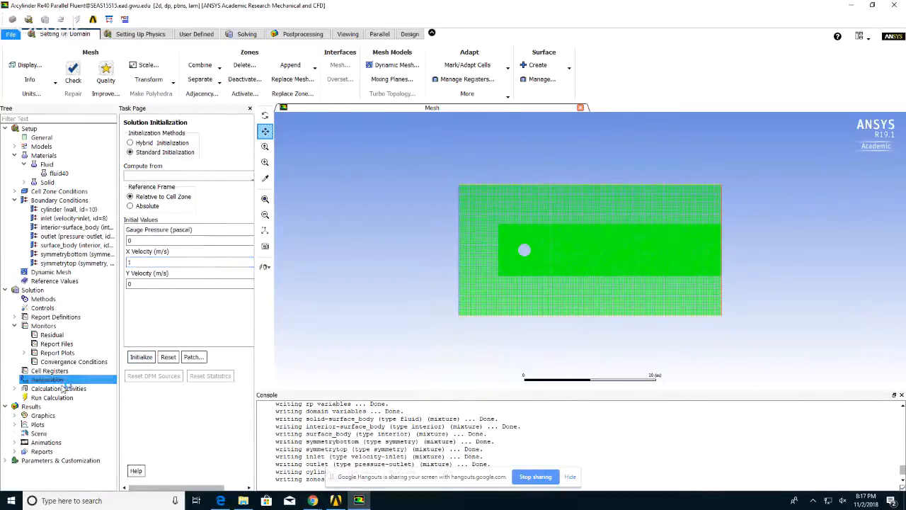
Run the calculation for 2000 iterations, watching the scaled residuals plot until it completes
click(48, 398)
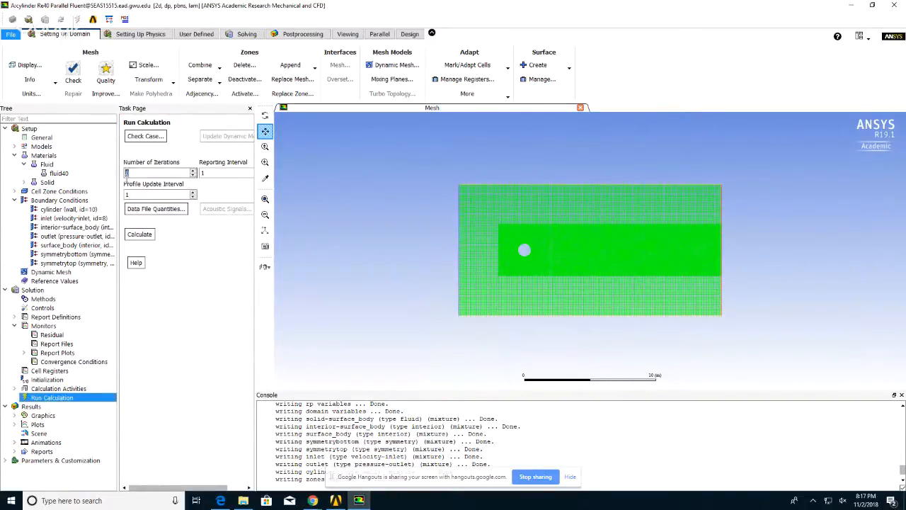
text(2000)
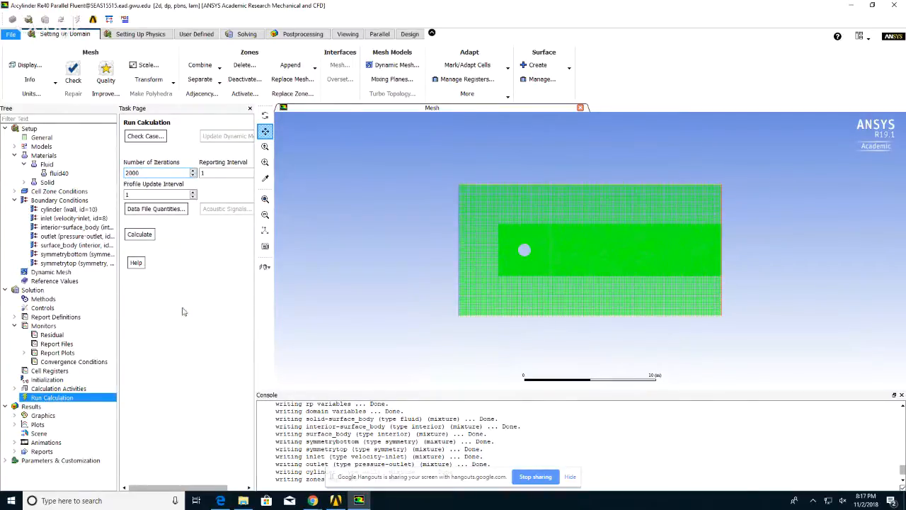
click(148, 236)
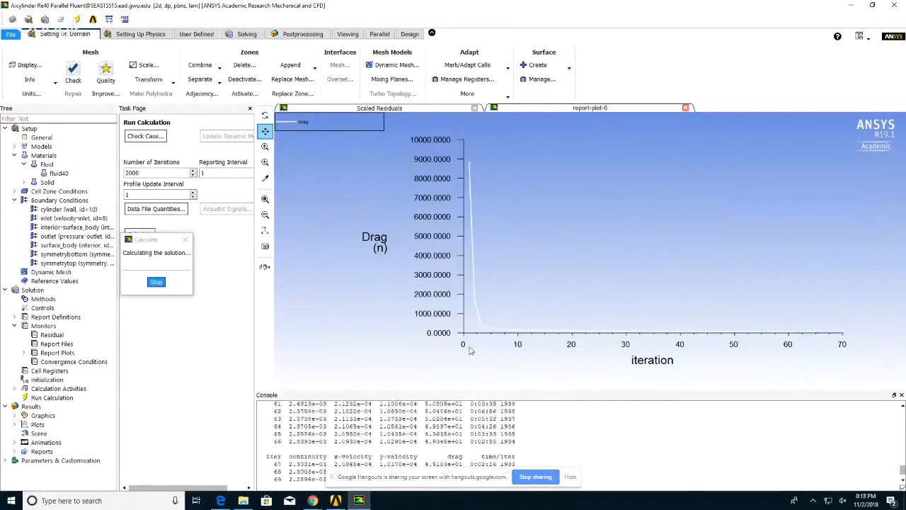
click(369, 109)
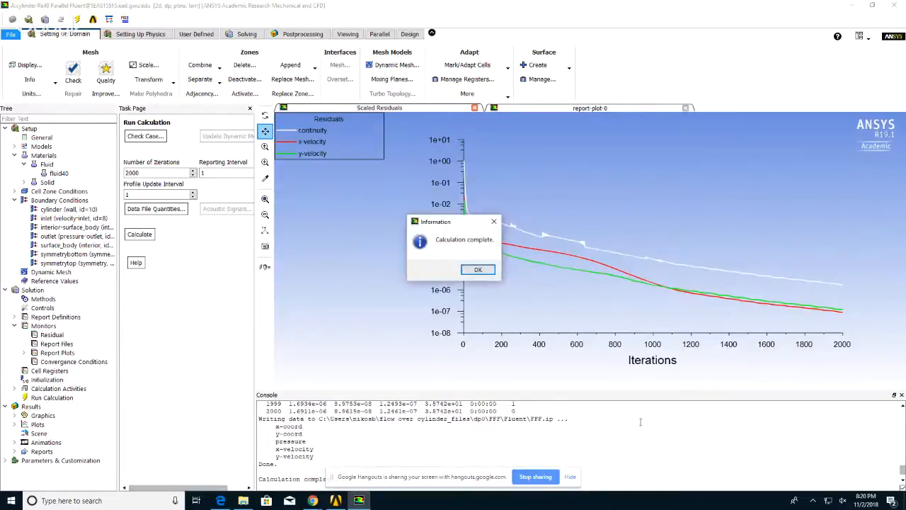
click(478, 270)
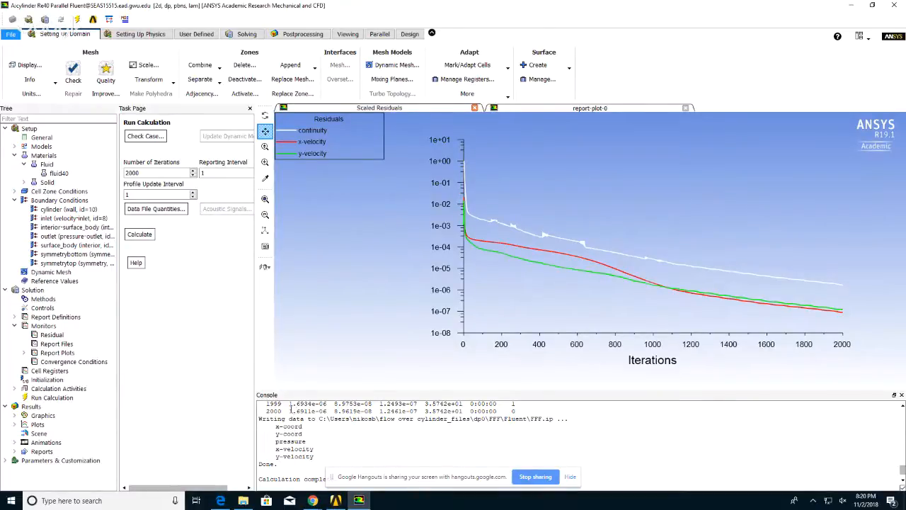
Continue the calculation with 3000 iterations, applying settings changes to the current calculation only, and check the final residuals in the console
drag(154, 173, 117, 175)
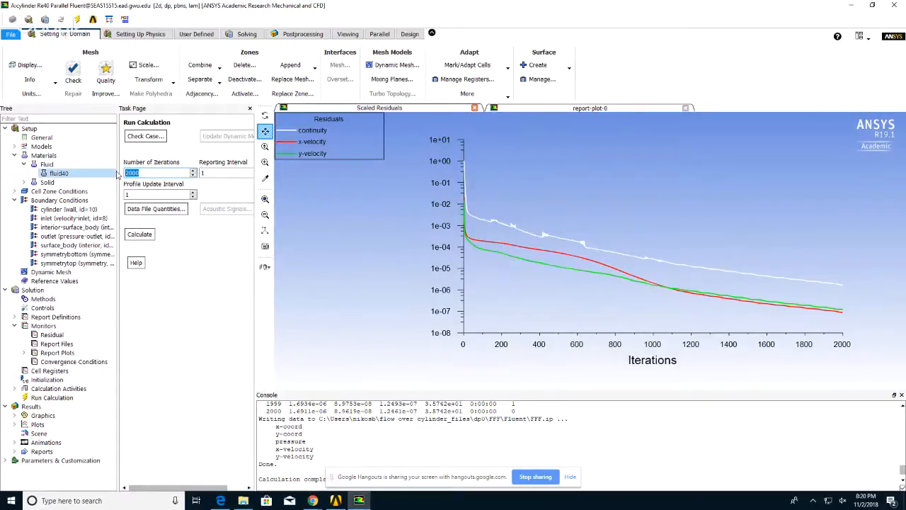
text(30000)
key(BackSpace)
click(139, 234)
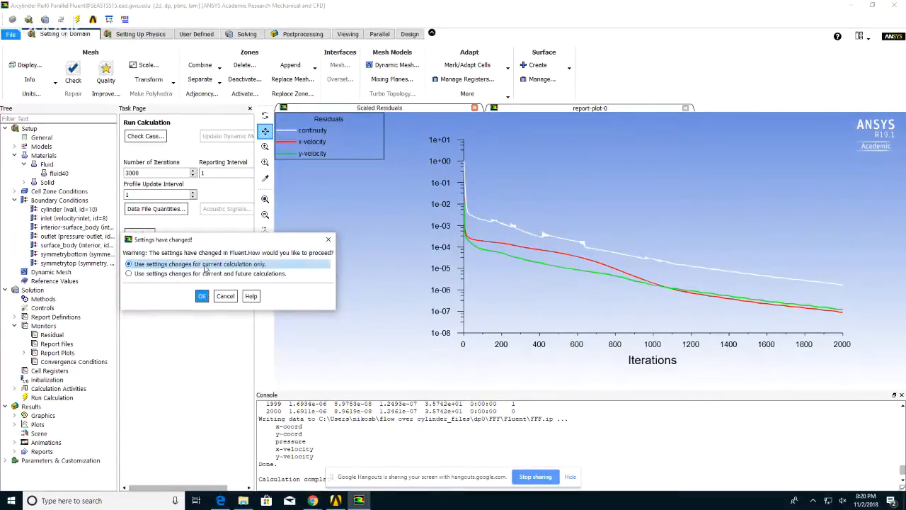
click(202, 296)
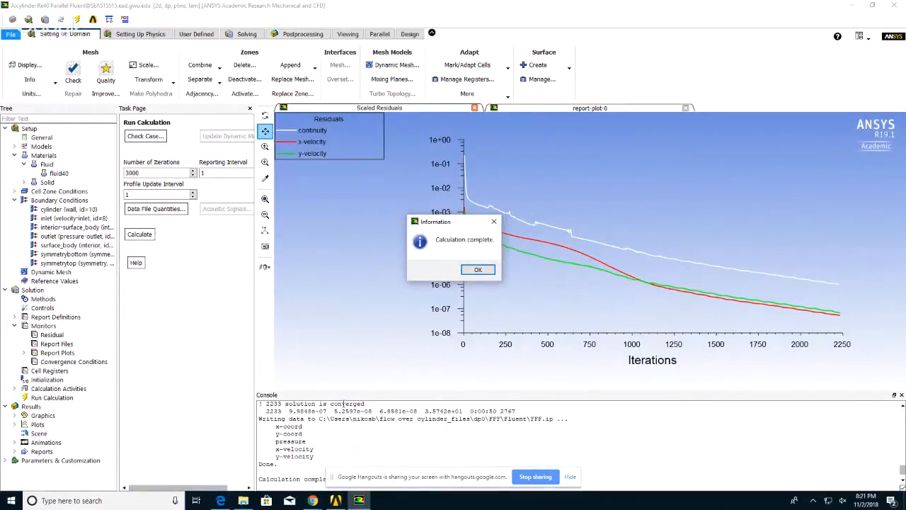
key(Return)
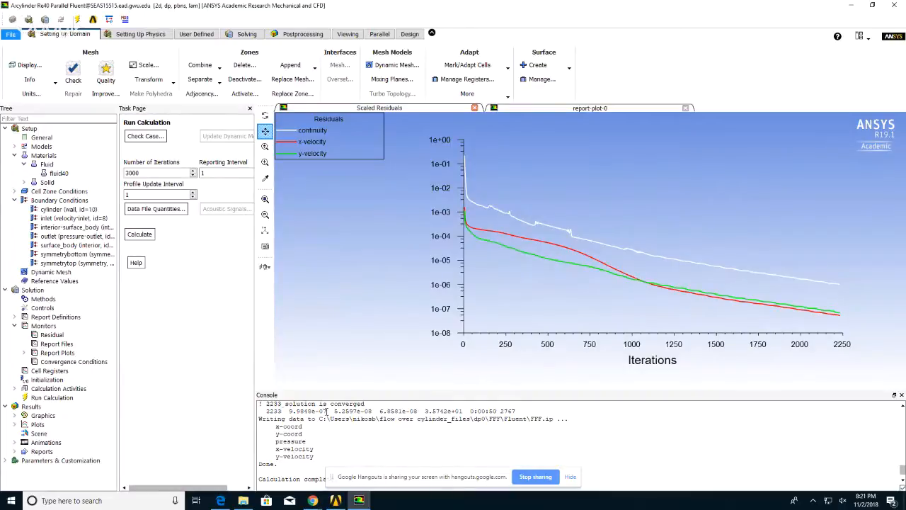
drag(289, 411, 422, 411)
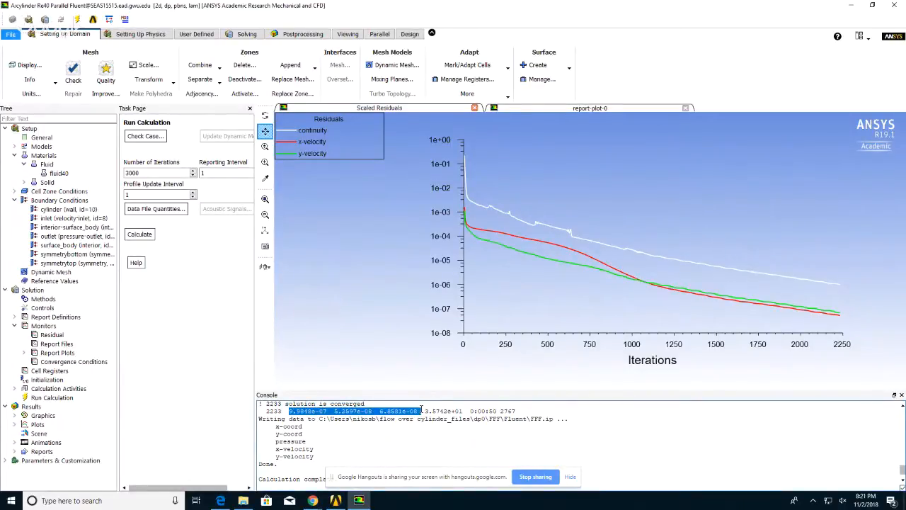
click(439, 409)
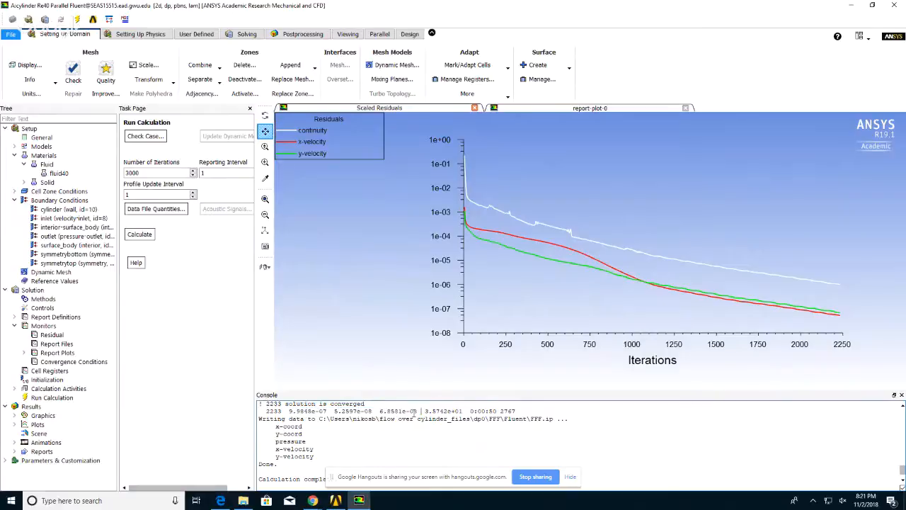
Check the final drag value in the console and review the drag-plot report settings without changing them
drag(425, 410, 465, 412)
click(437, 411)
double_click(58, 352)
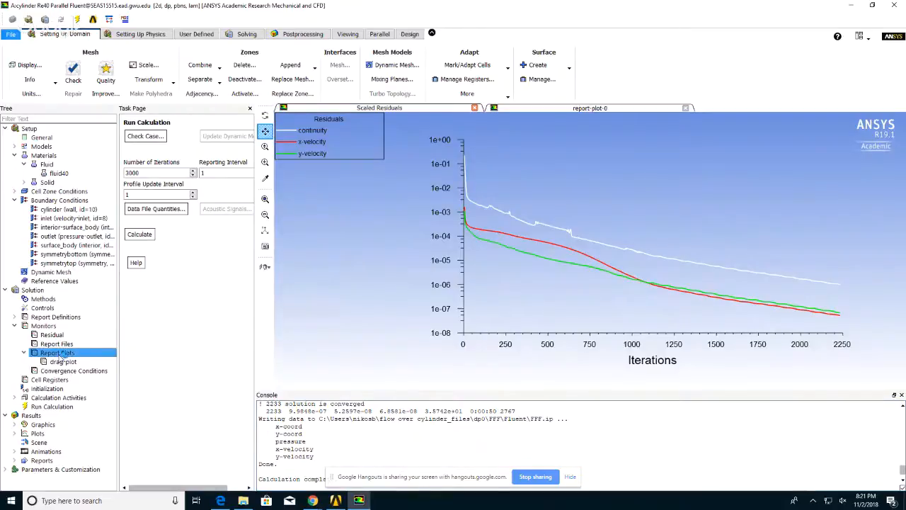
double_click(63, 361)
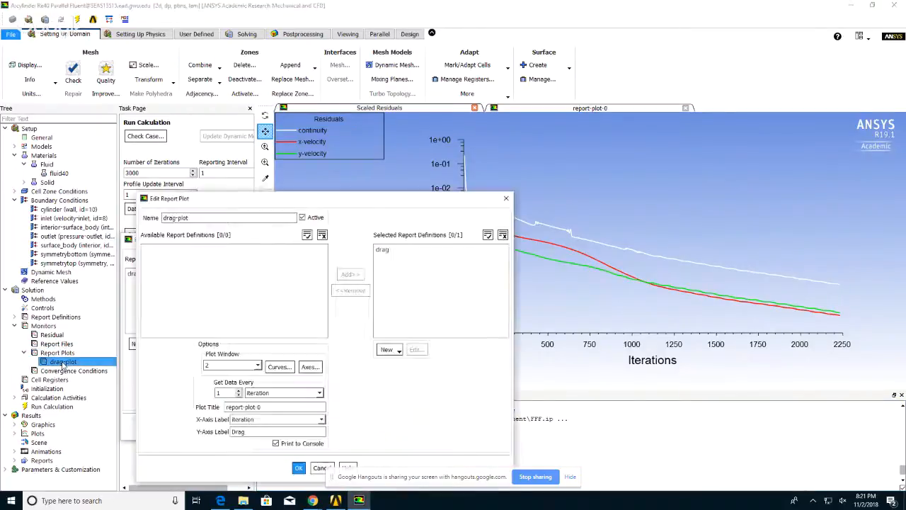
drag(359, 206, 301, 58)
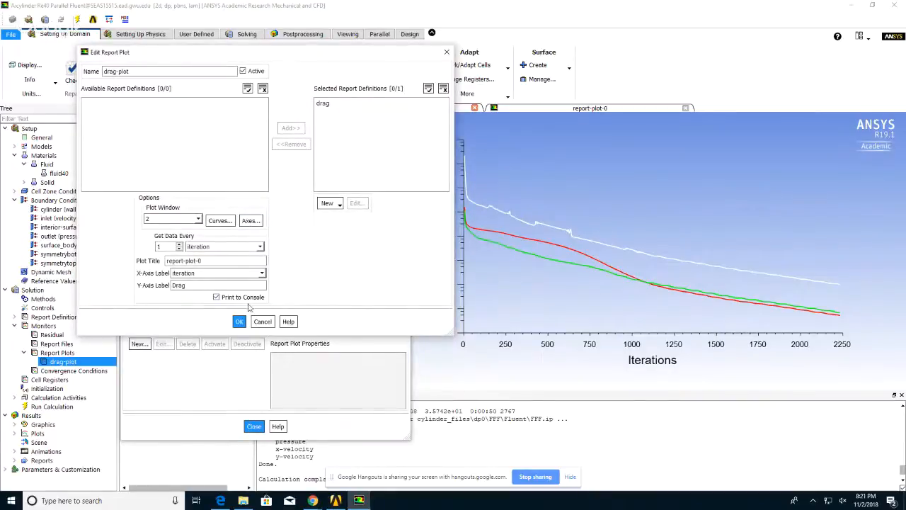
click(262, 322)
click(253, 426)
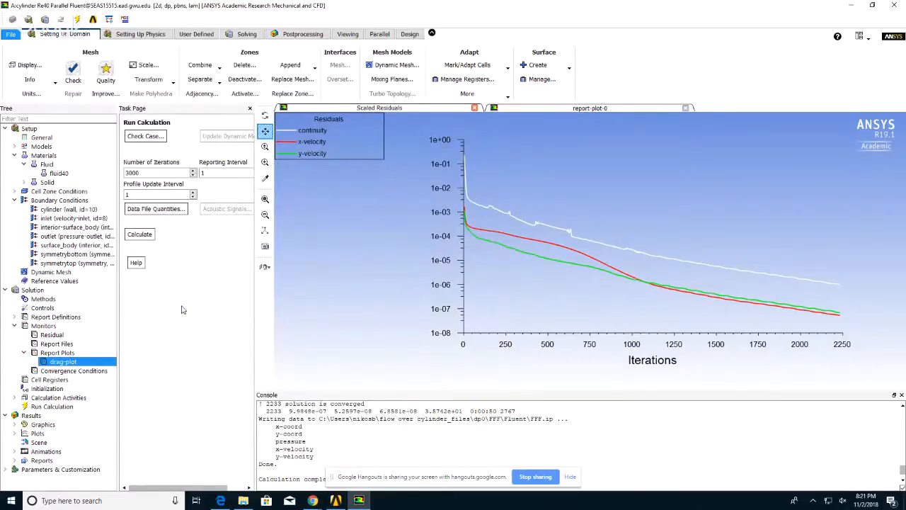
Close Fluent, open the project's Results in CFD-Post in a maximized window, and view the domain along the Z axis
click(894, 5)
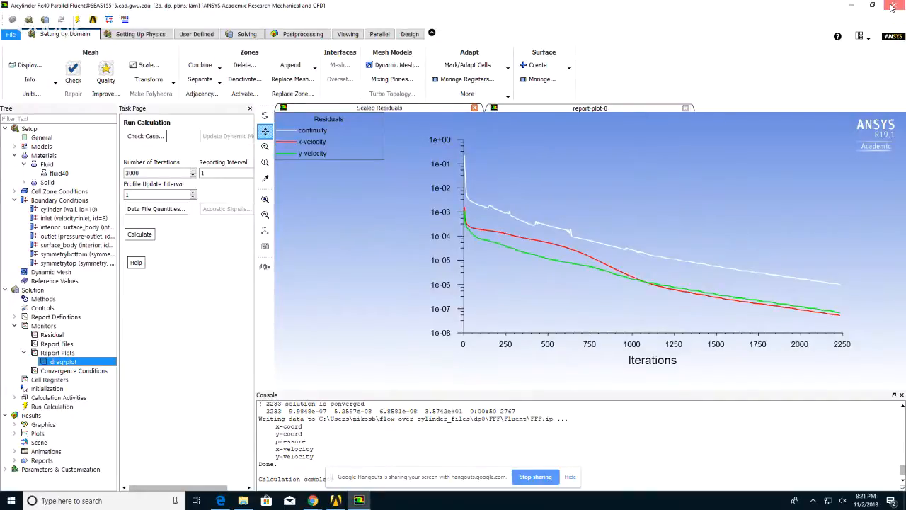
click(473, 264)
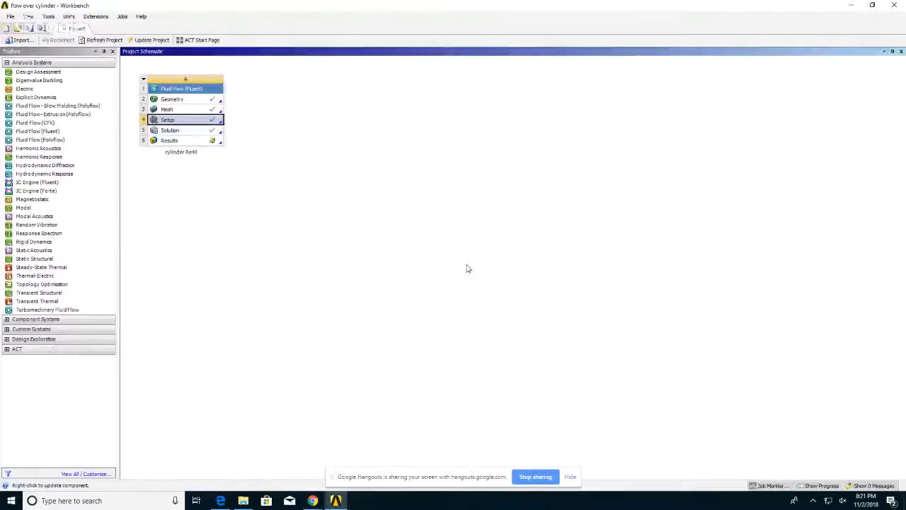
right_click(177, 141)
click(198, 147)
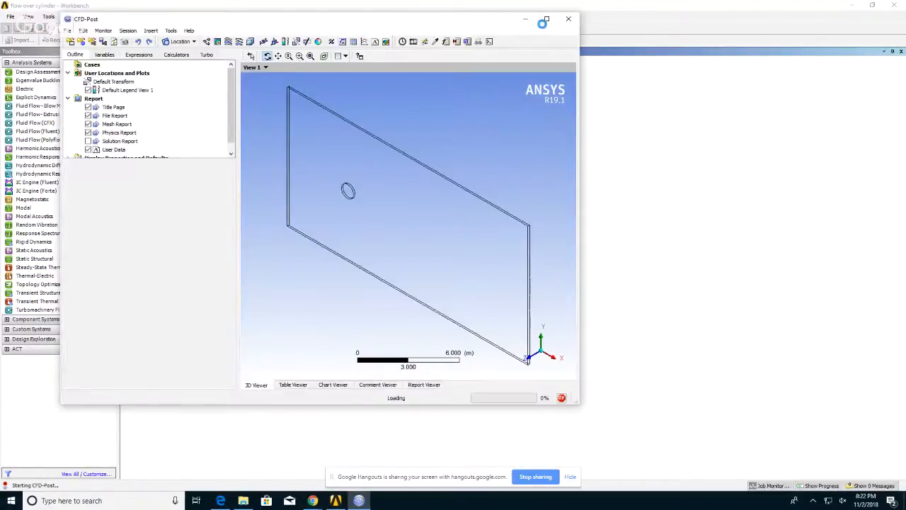
click(546, 20)
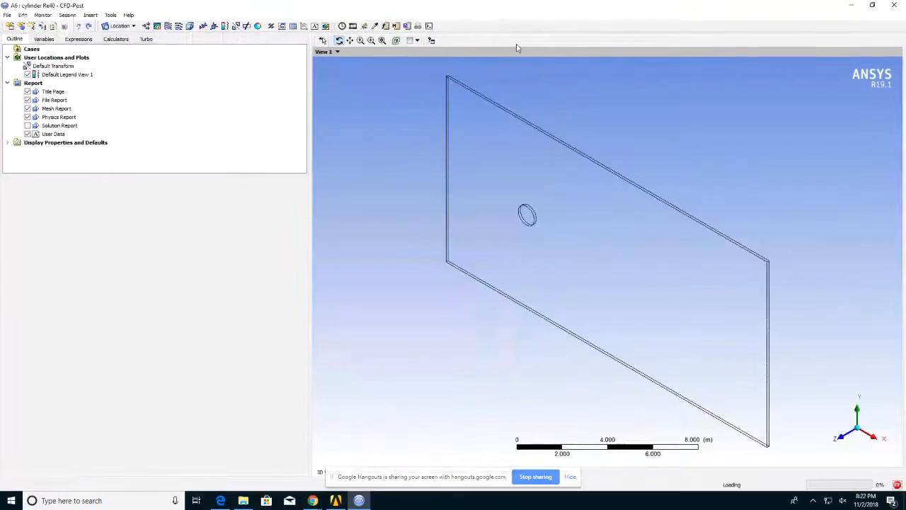
click(843, 441)
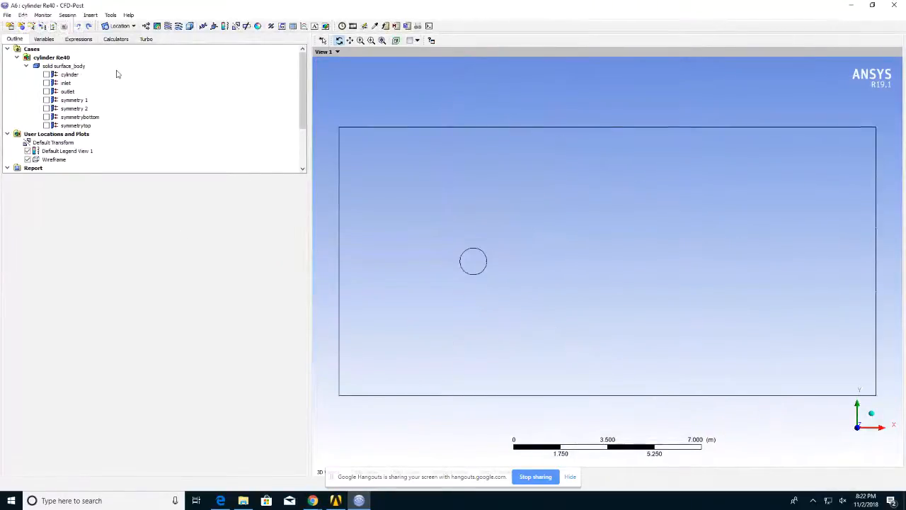
Insert a contour named U velocity, showing the variable Velocity u with 50 contours
click(157, 27)
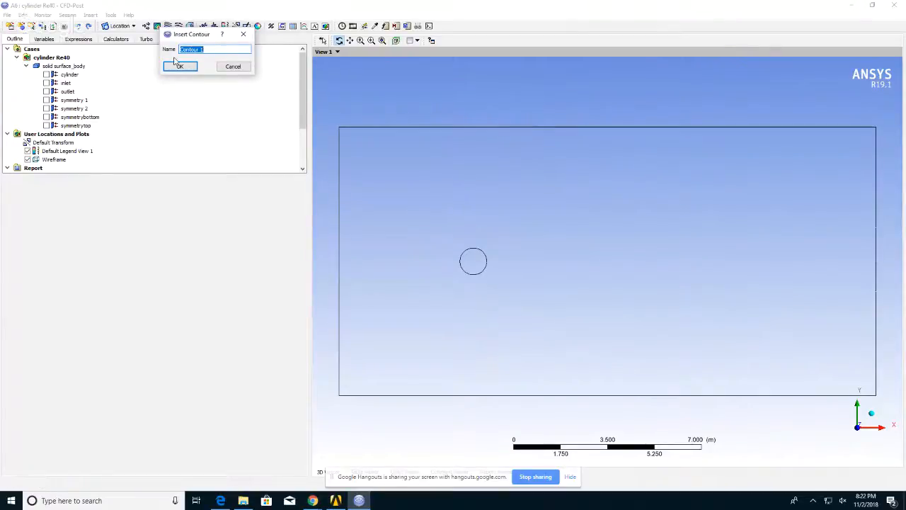
text(U velocity)
key(Return)
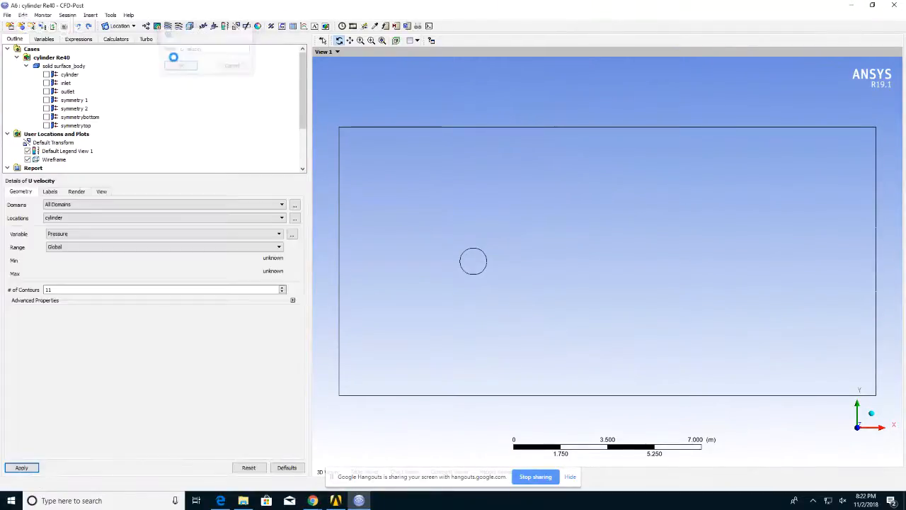
click(101, 235)
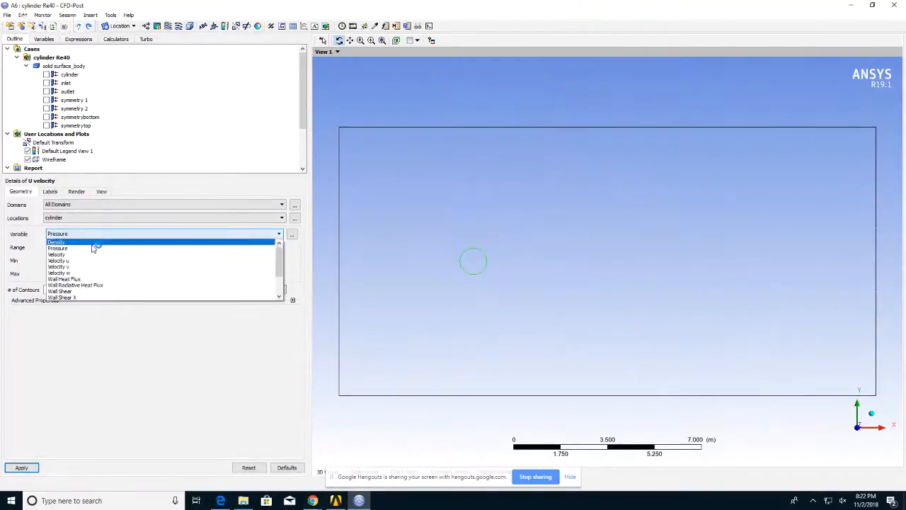
click(92, 261)
click(62, 289)
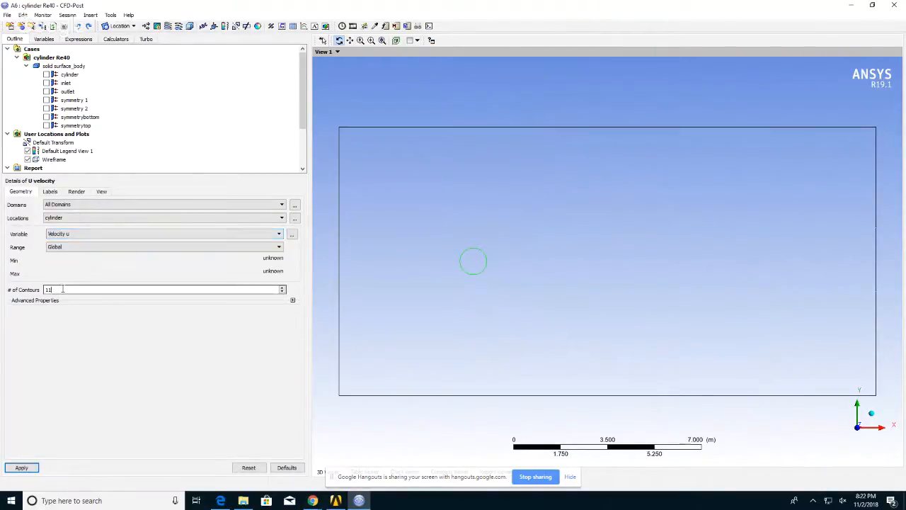
text(50)
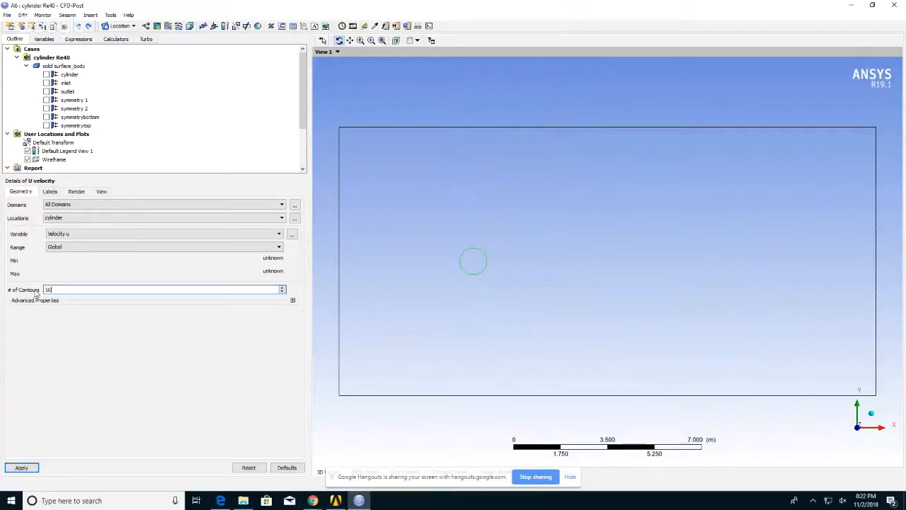
click(21, 467)
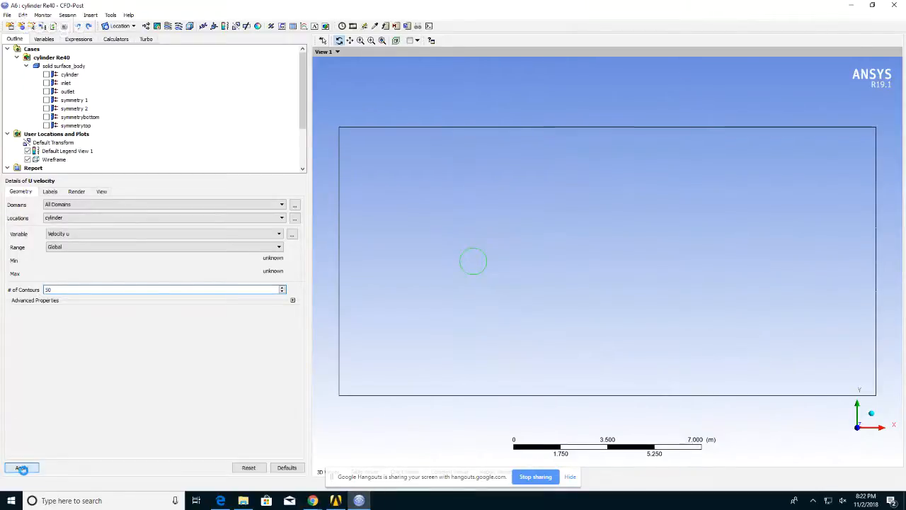
Set the U velocity contour's location to symmetry 1 and apply it
click(62, 219)
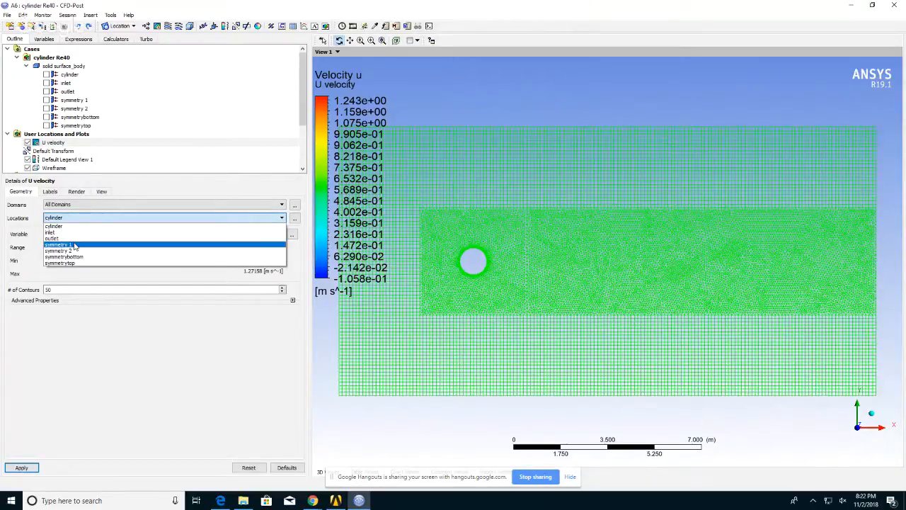
click(74, 245)
click(21, 467)
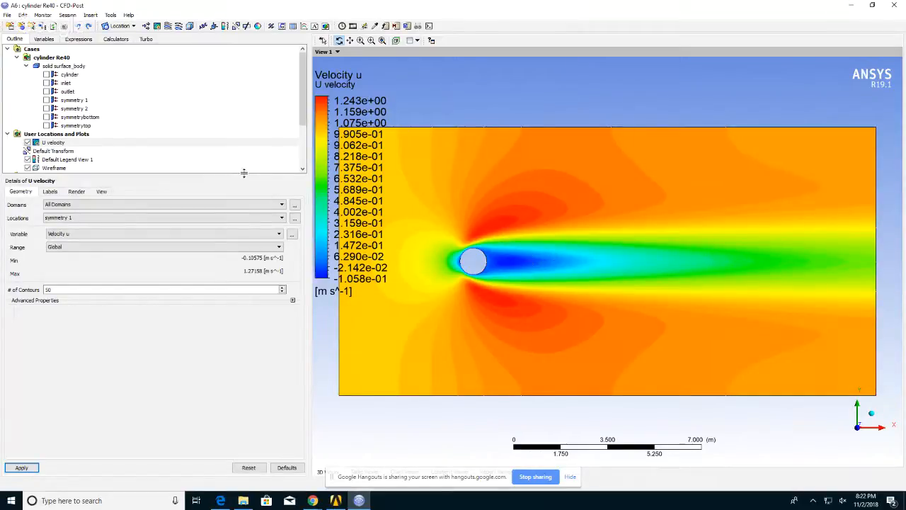
click(111, 15)
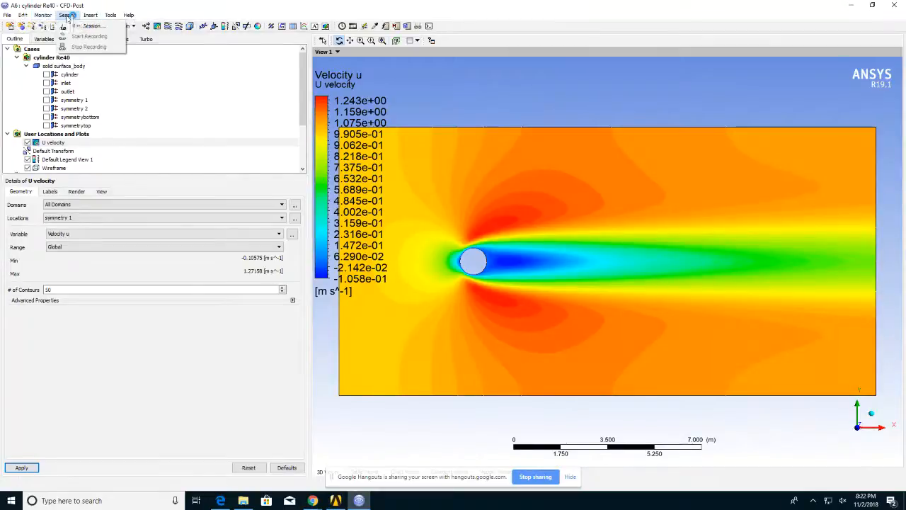
mouse_move(90, 17)
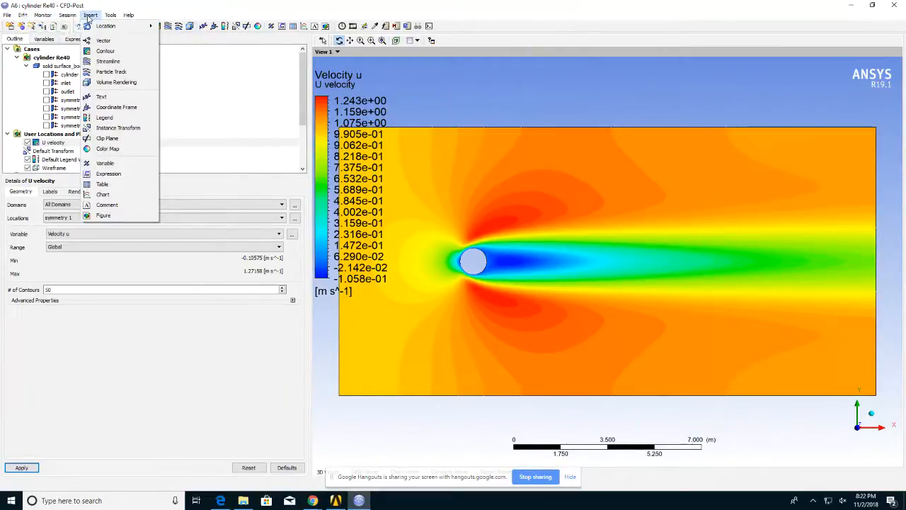
click(89, 19)
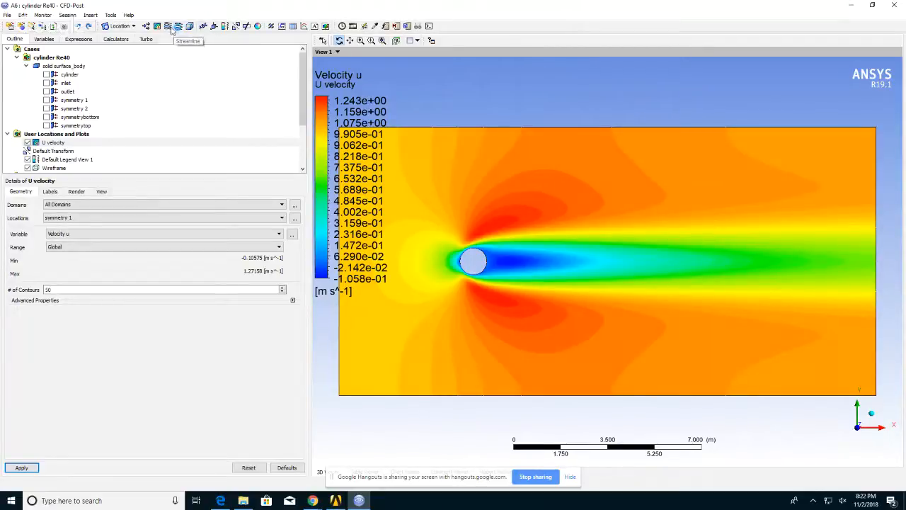
Hide the U velocity contour and create a 3D streamline plot that starts from the inlet, keeping the default name
click(178, 27)
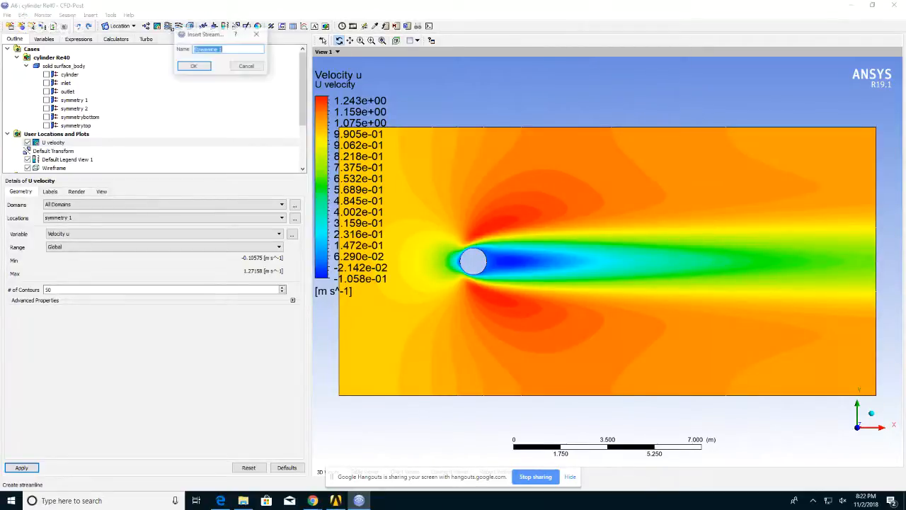
click(193, 67)
scroll(99, 145, down, 2)
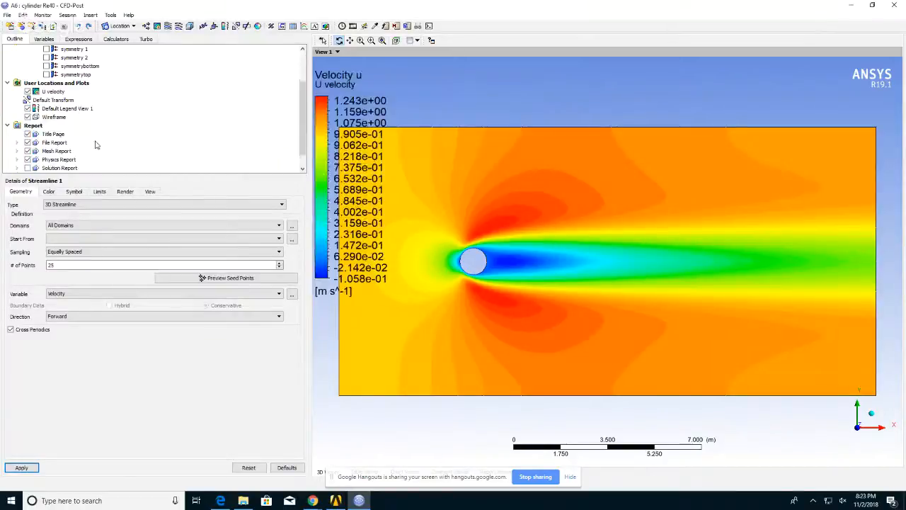
click(28, 91)
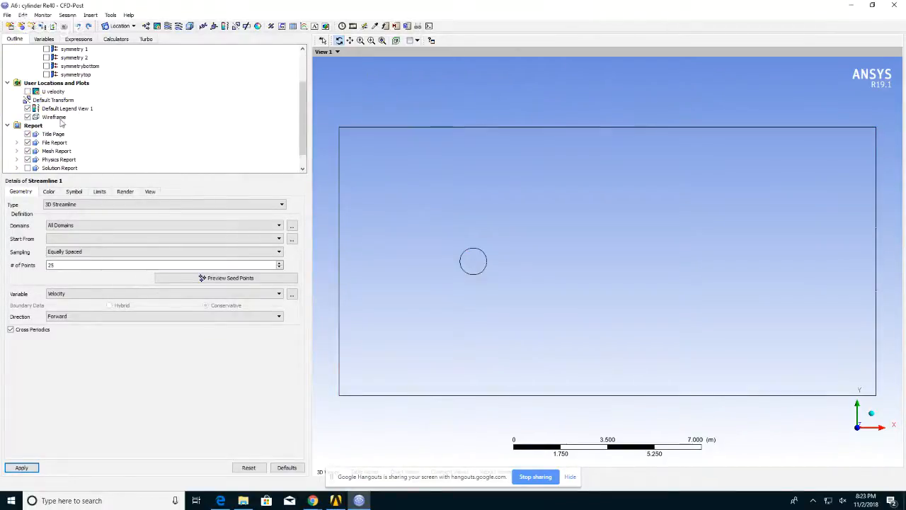
scroll(62, 123, down, 1)
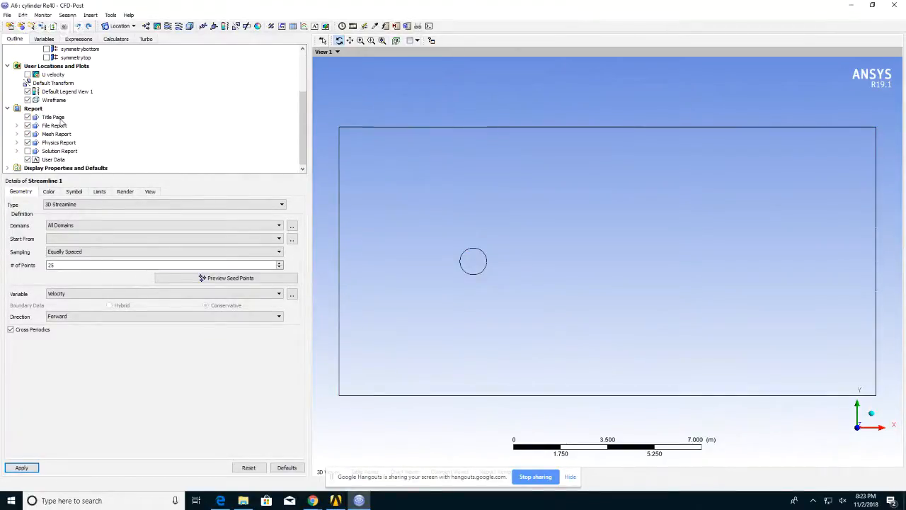
click(62, 239)
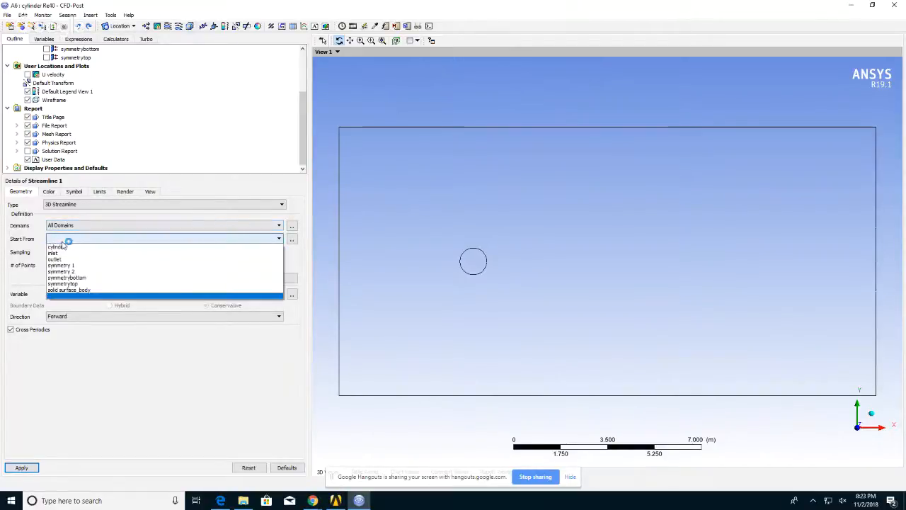
click(64, 253)
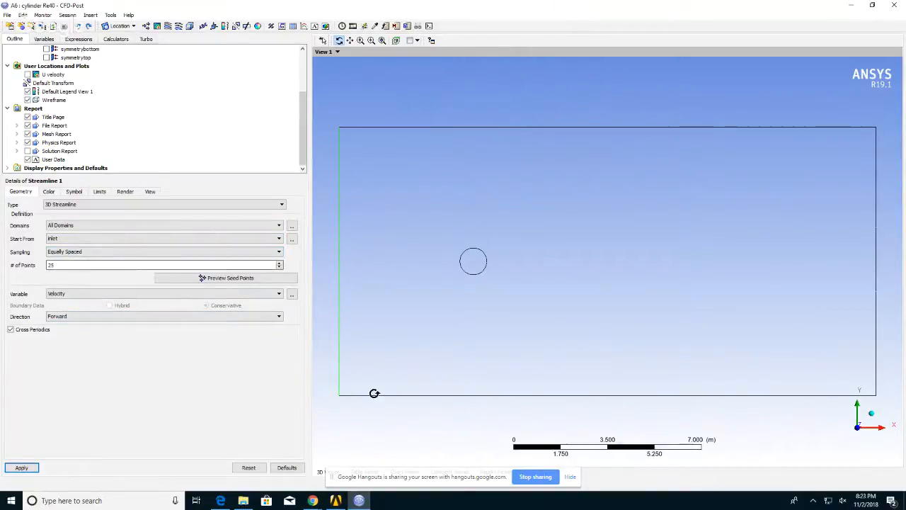
click(26, 467)
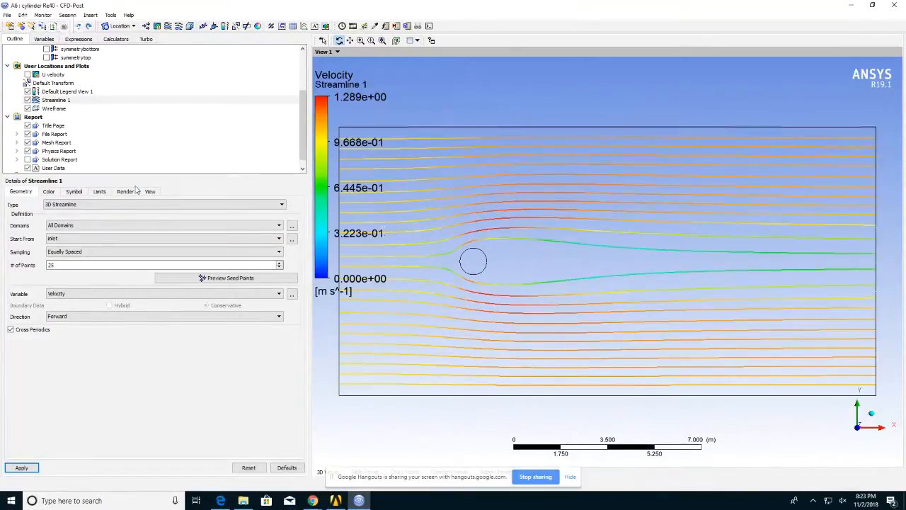
Insert a line location named line1
click(91, 15)
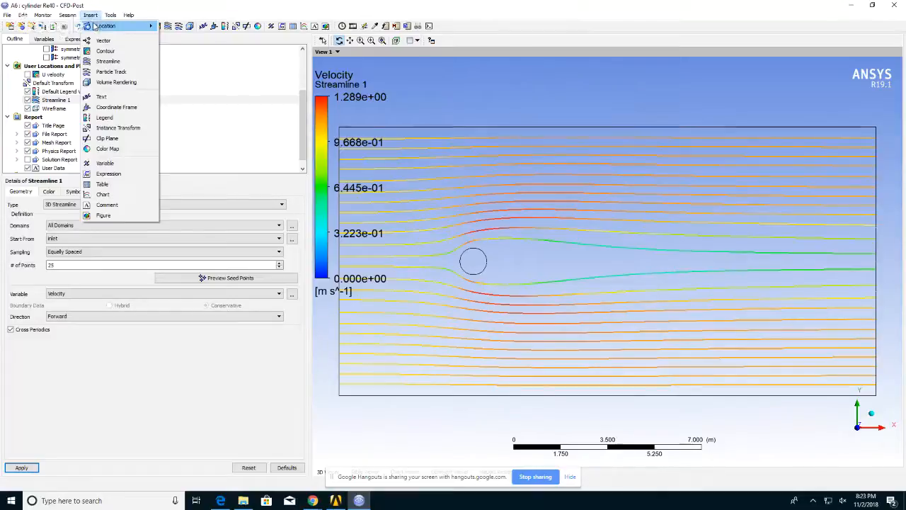
mouse_move(103, 26)
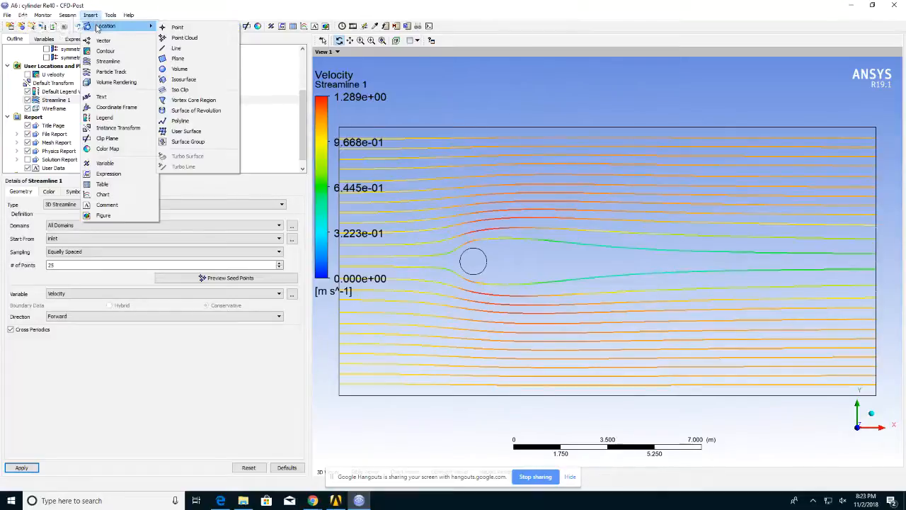
click(178, 48)
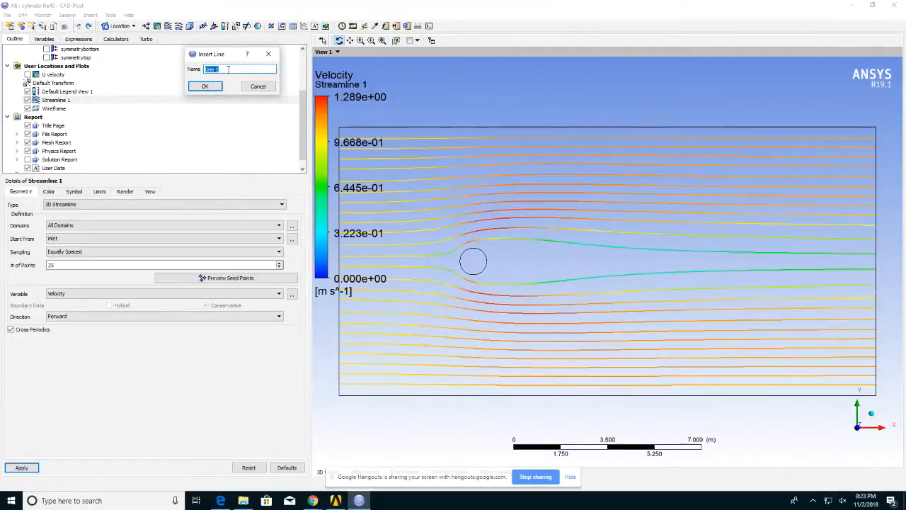
text(line l)
key(BackSpace)
text(x05)
key(BackSpace)
key(BackSpace)
key(BackSpace)
text(1)
key(Return)
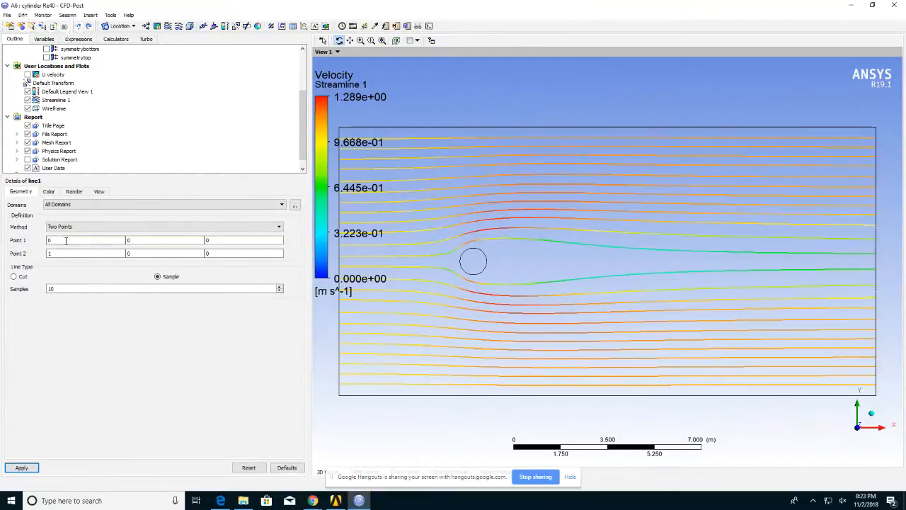
Define line1 by two points, with Point 1 at (-0.5, -0.5, 0) and Point 2 at (-0.5, 0.5, 0)
click(48, 241)
text(-0.5)
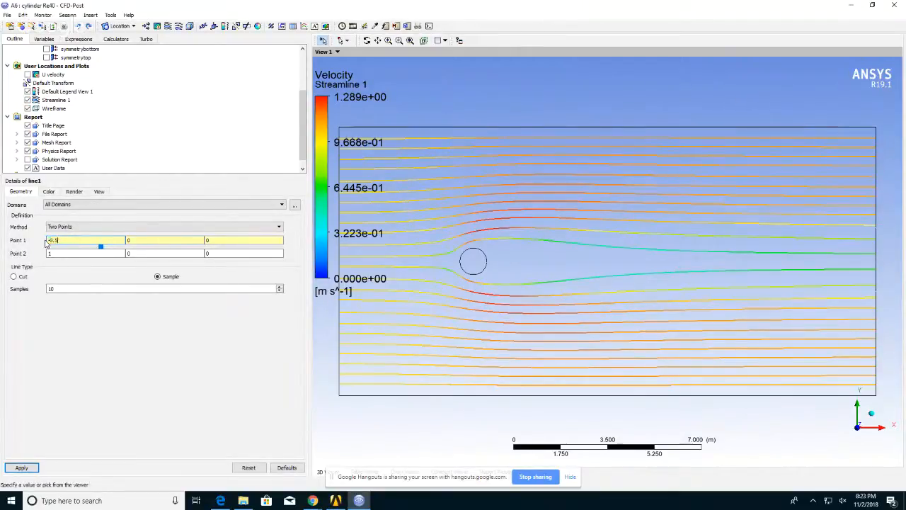
key(Tab)
text(-0.5)
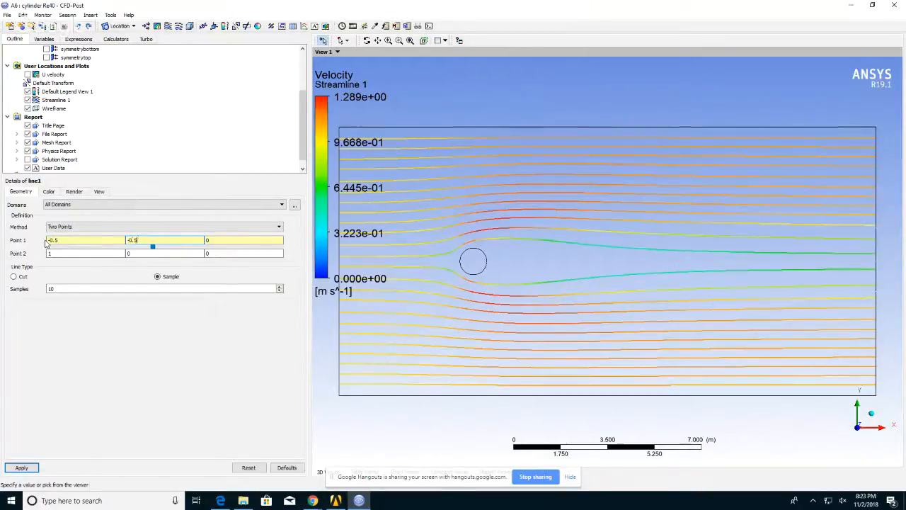
click(52, 253)
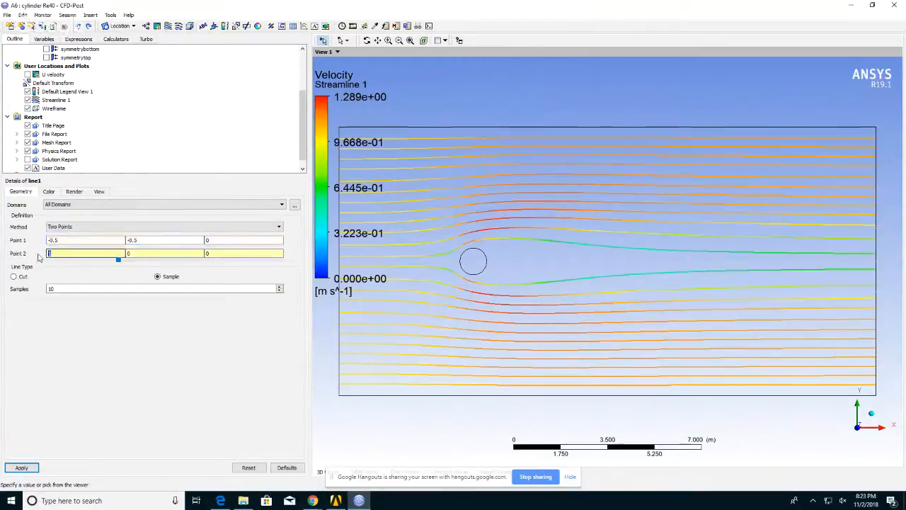
text(-0.5)
key(Tab)
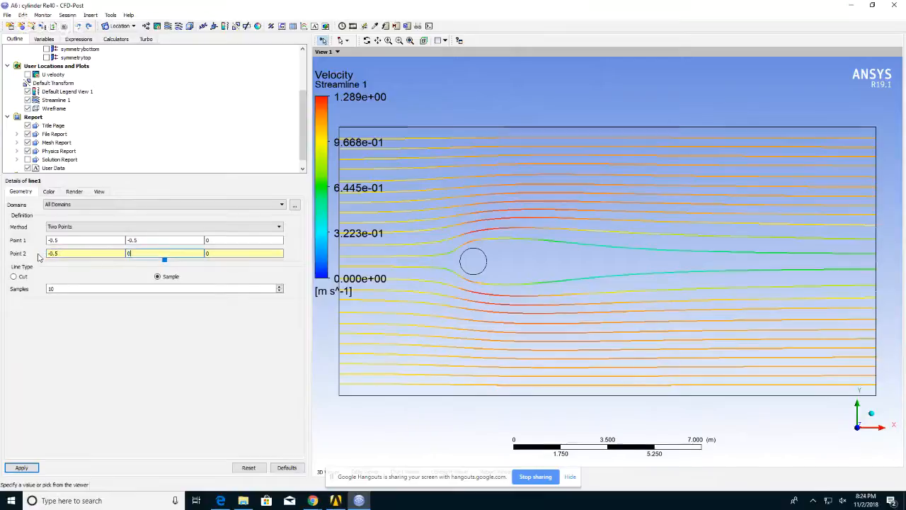
text(0.5)
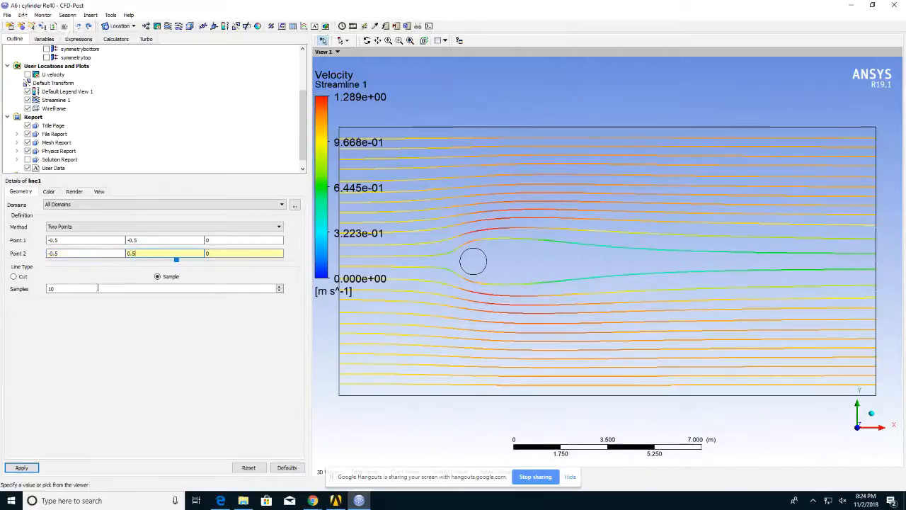
Set the number of samples on line1 to 50 and apply the line definition
double_click(50, 288)
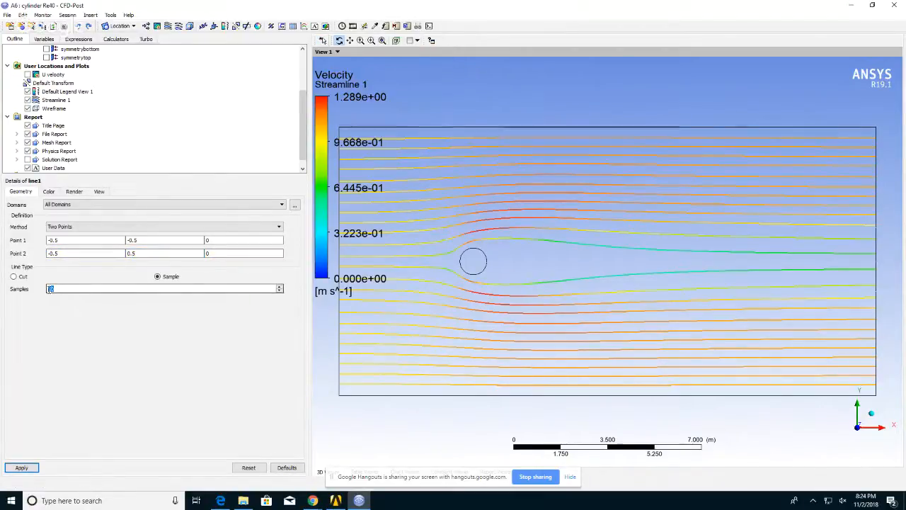
key(BackSpace)
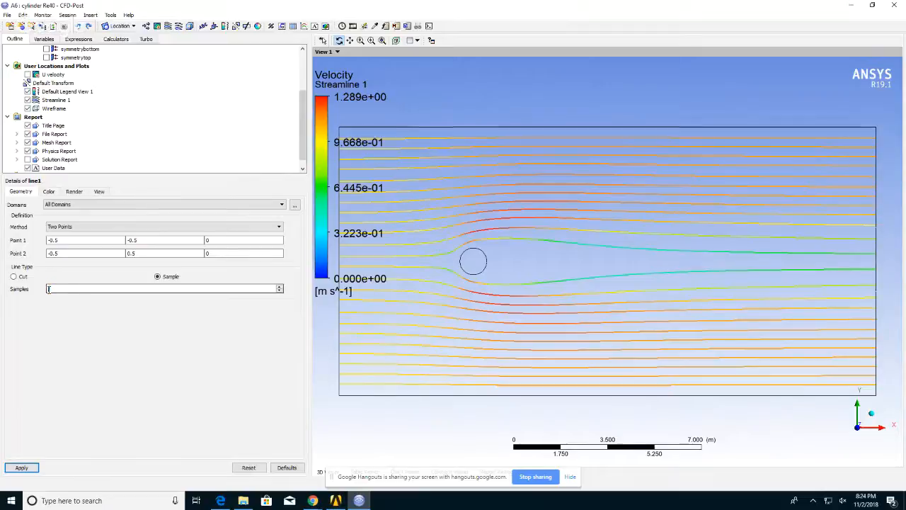
text(50)
key(Return)
click(36, 469)
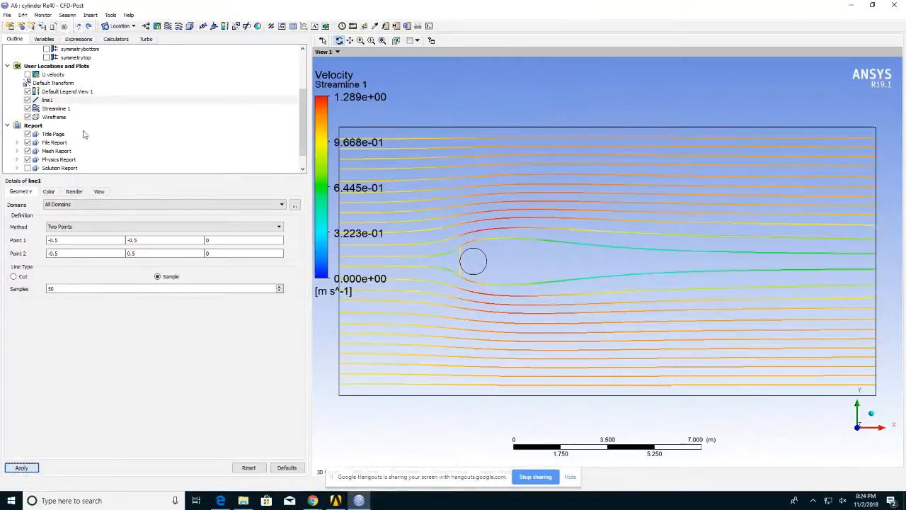
Change Streamline 1 to start from line1 and apply it
click(61, 110)
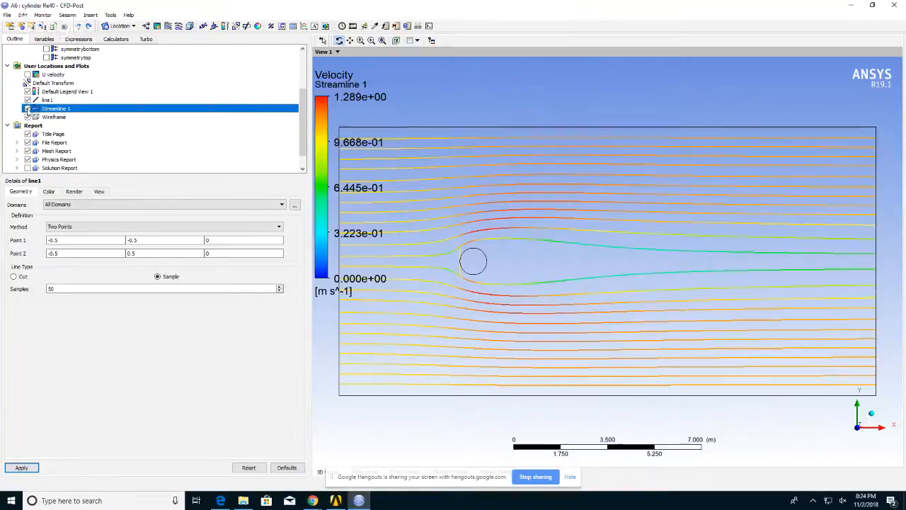
double_click(63, 108)
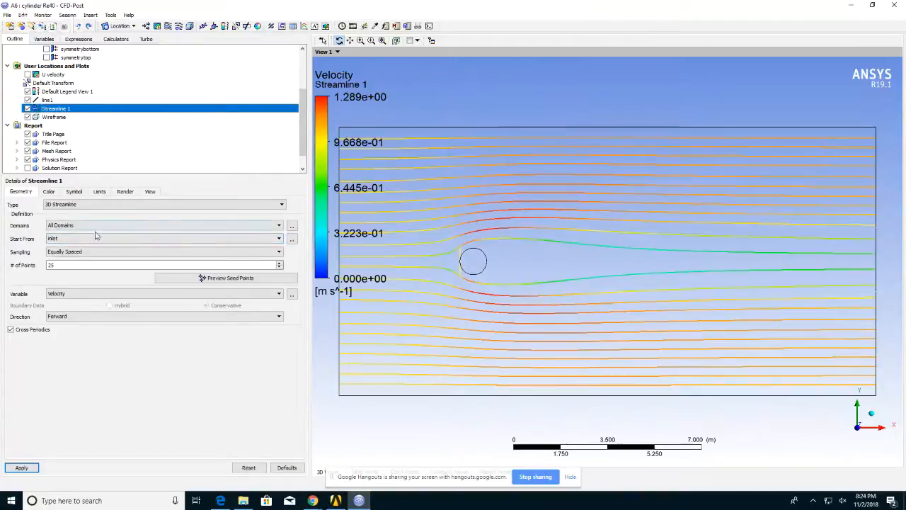
click(63, 240)
click(67, 296)
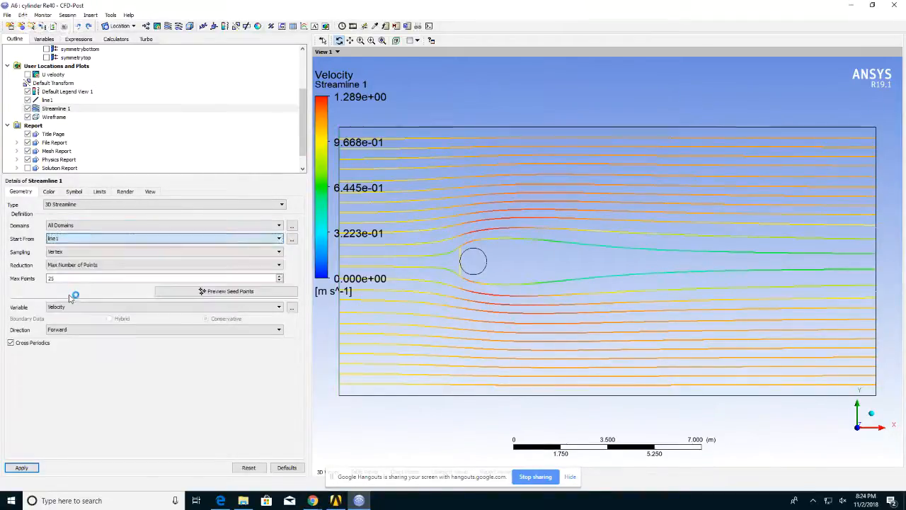
click(22, 467)
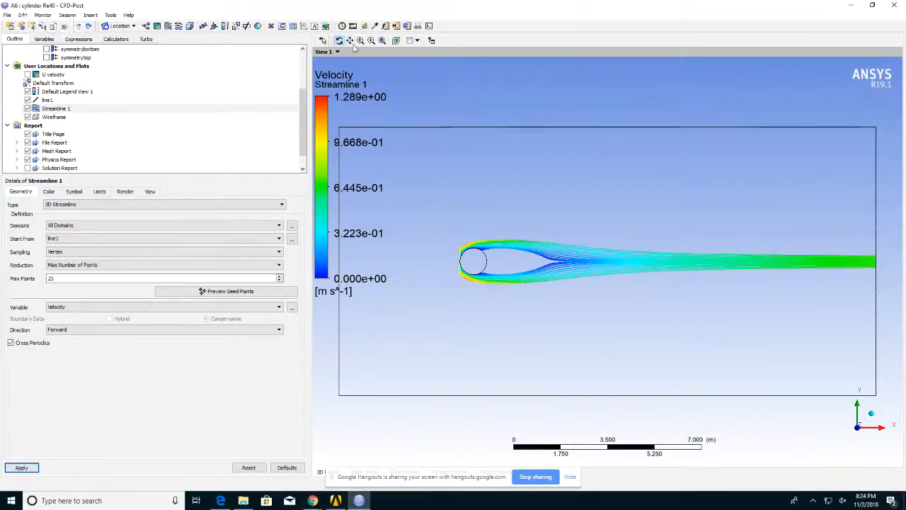
Examine the streamlines around the cylinder and in the wake behind it up close
scroll(480, 262, up, 3)
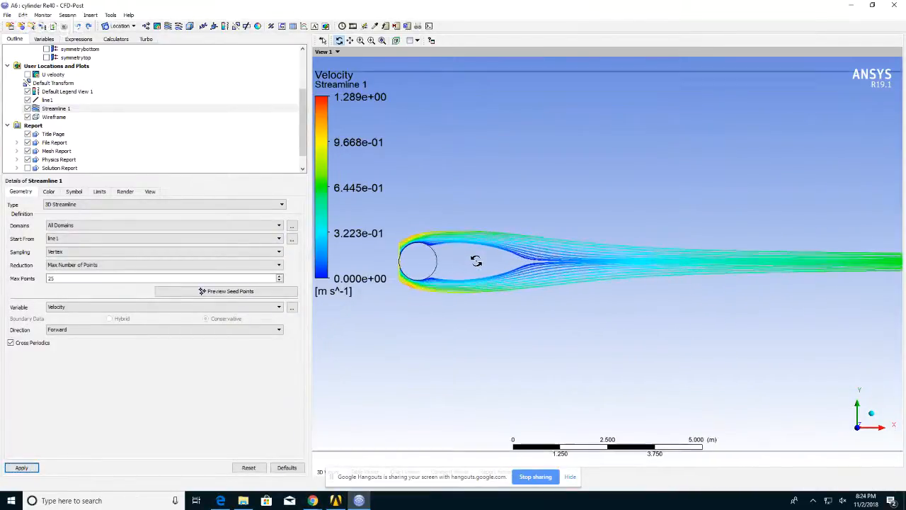
ctrl+middle_drag(440, 259, 566, 259)
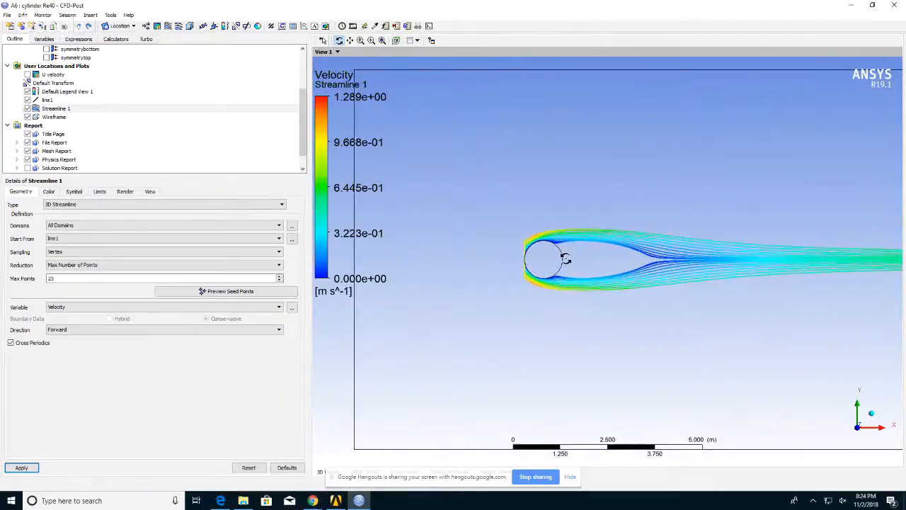
scroll(565, 258, up, 3)
scroll(565, 259, up, 5)
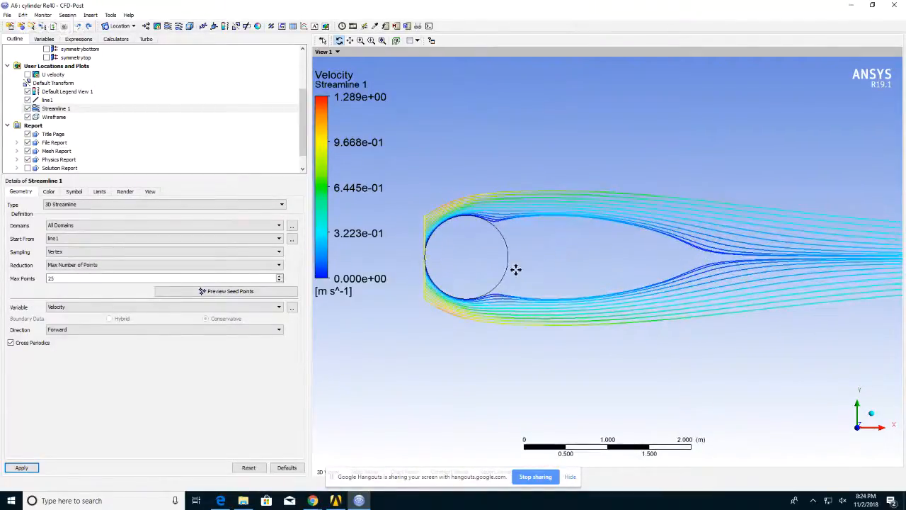
mouse_move(516, 269)
ctrl+middle_down()
mouse_move(590, 267)
mouse_move(520, 276)
ctrl+middle_up()
scroll(519, 276, up, 3)
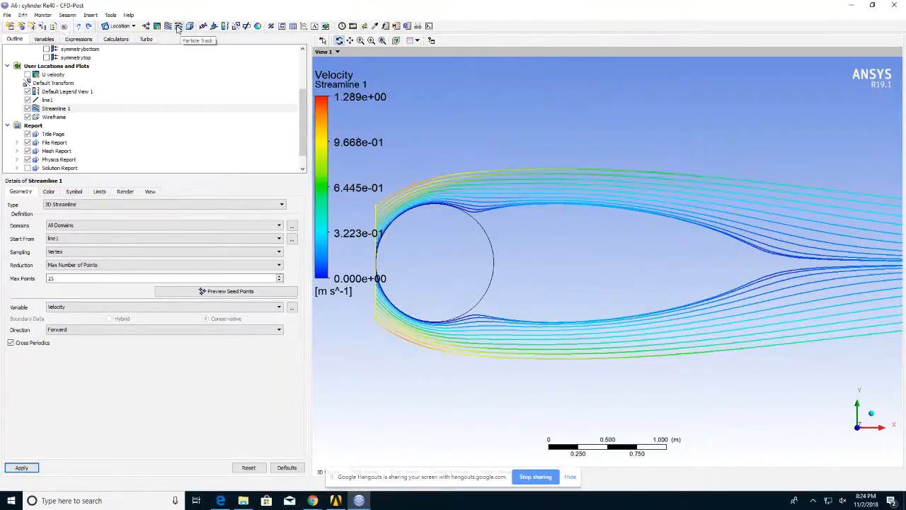
Insert a chart, keeping the default name
click(90, 15)
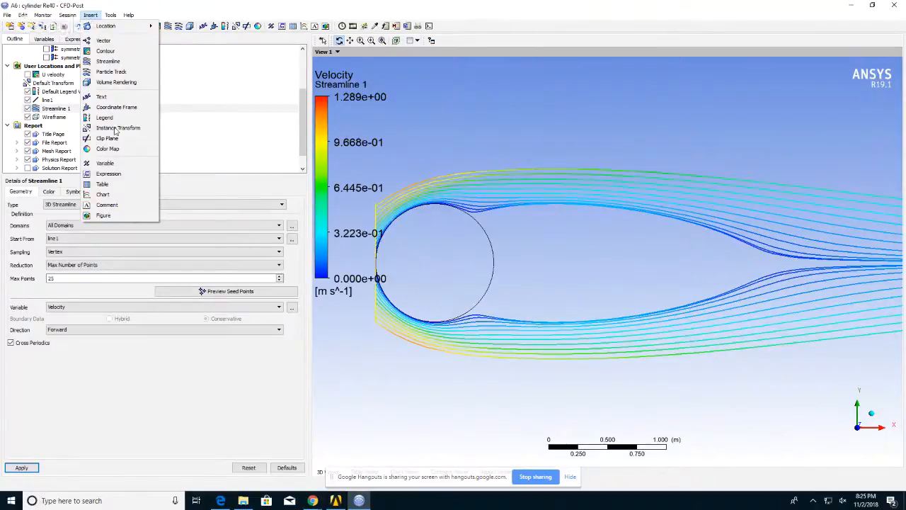
click(102, 194)
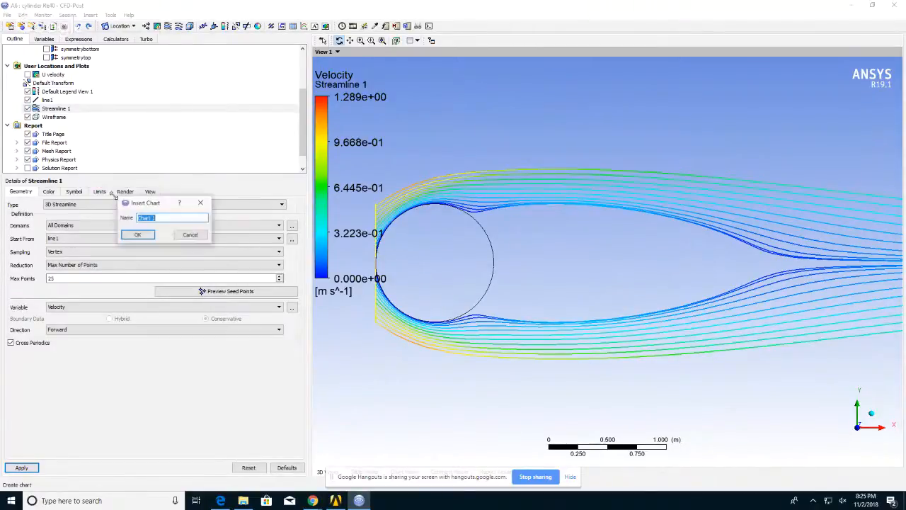
click(141, 236)
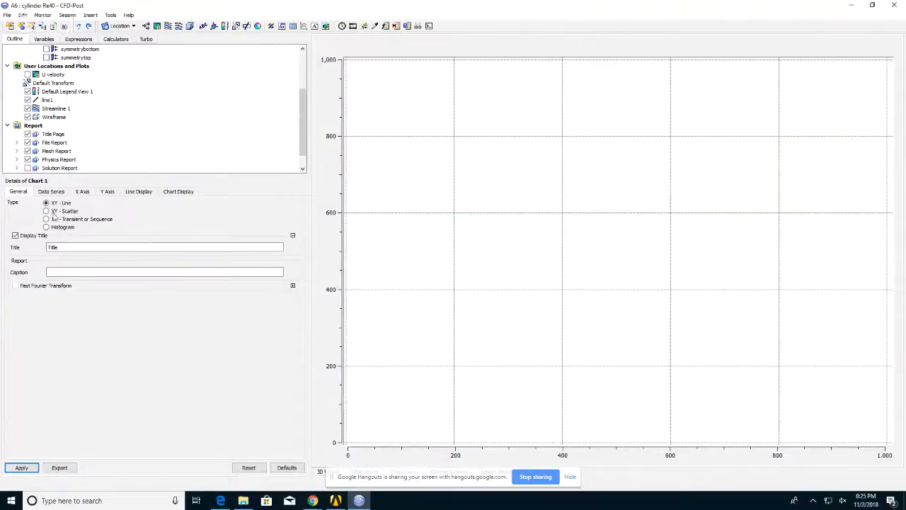
Review the settings of Chart 1 and choose line1 as the location for data Series 1
click(50, 192)
click(17, 192)
click(139, 192)
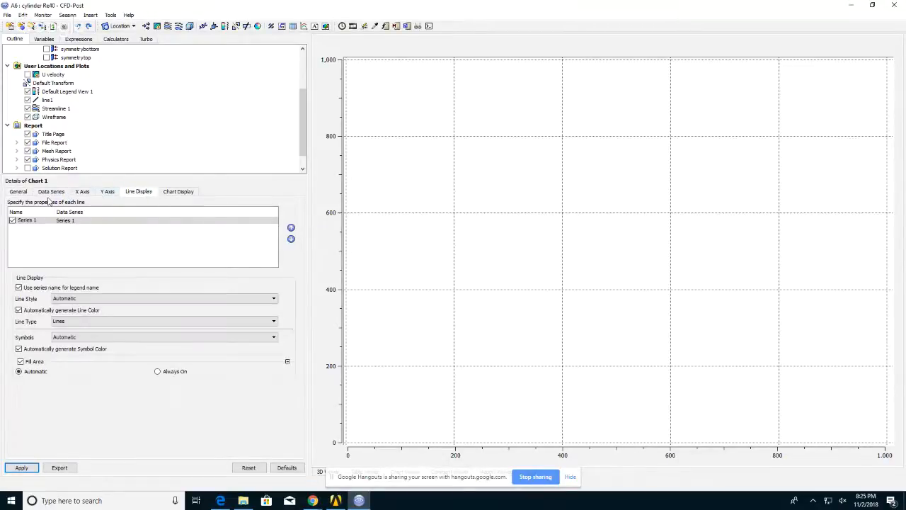
click(50, 192)
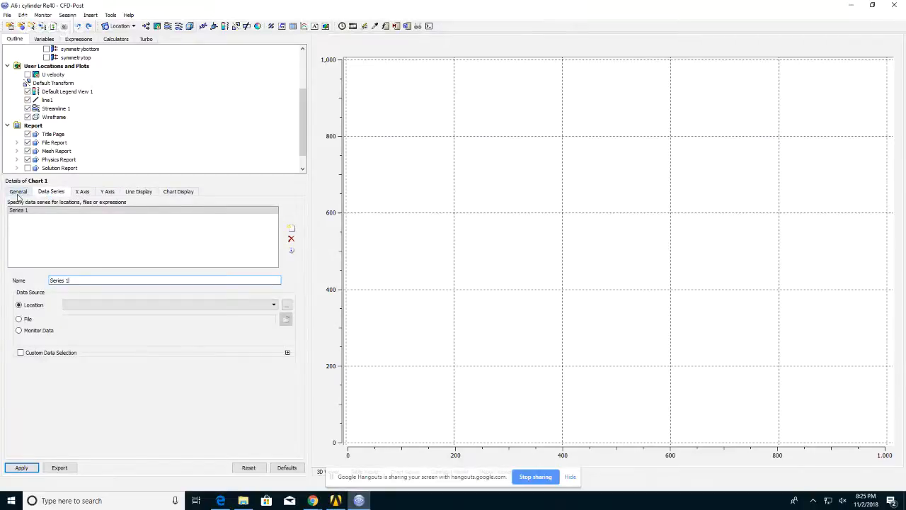
click(19, 193)
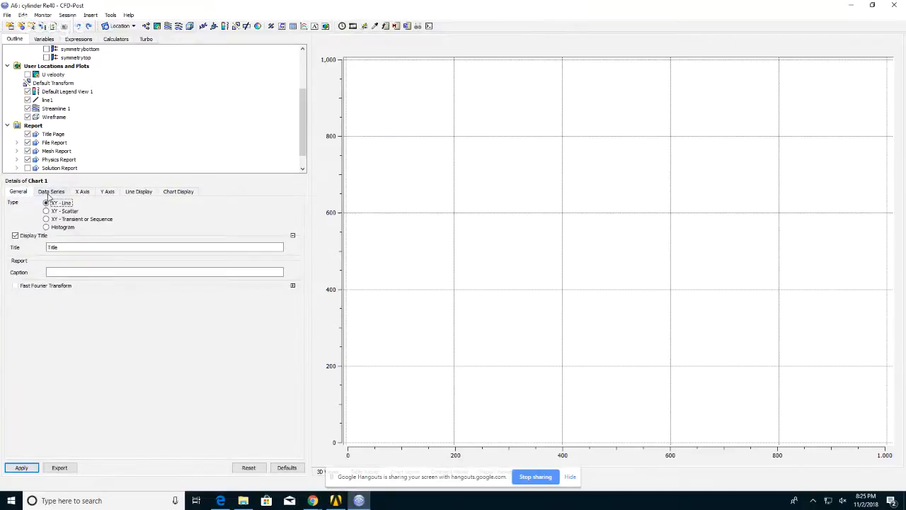
click(50, 192)
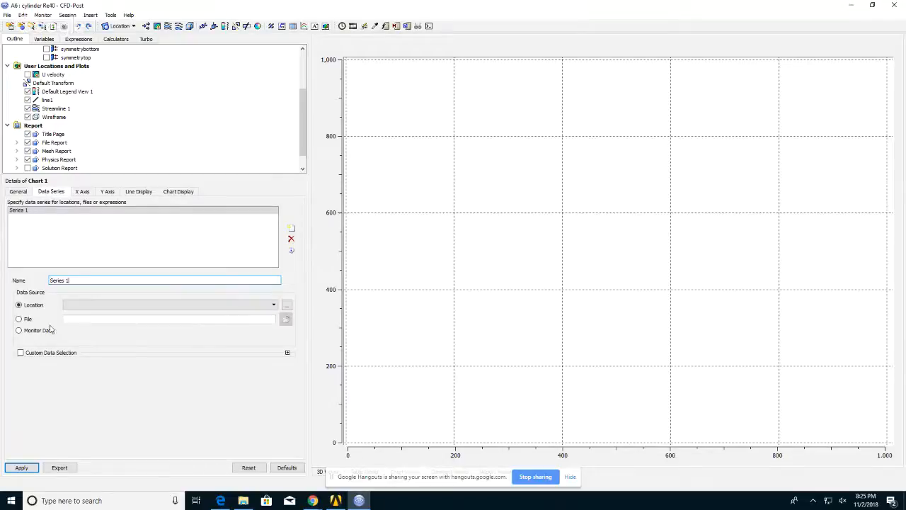
click(87, 305)
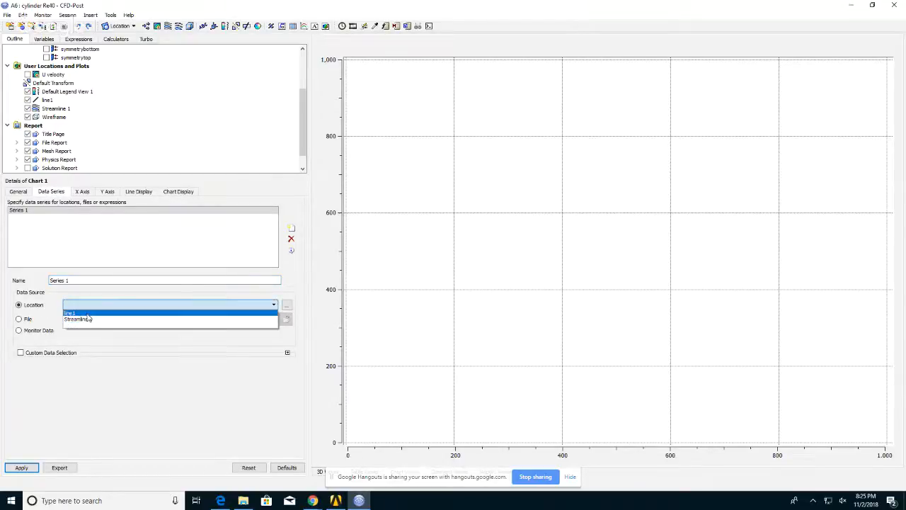
click(81, 314)
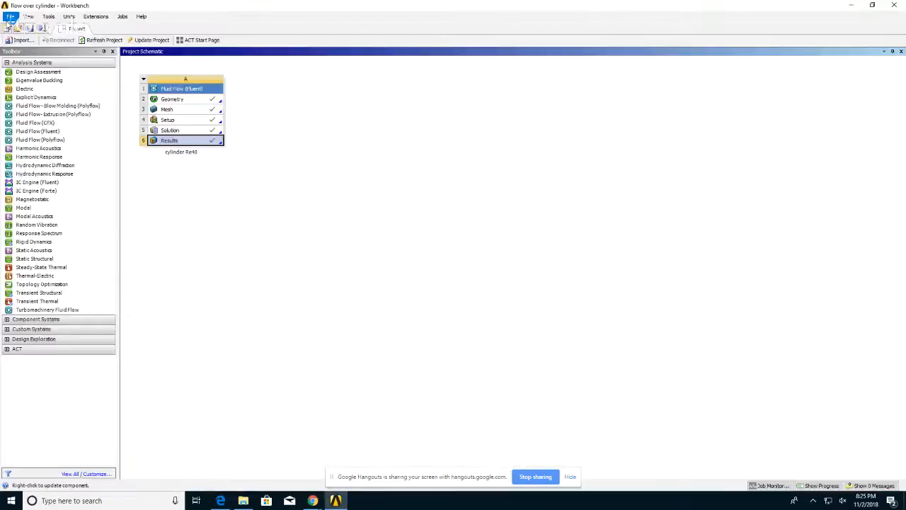
Switch to Workbench and duplicate the cylinder Re40 Fluid Flow (Fluent) system
click(259, 213)
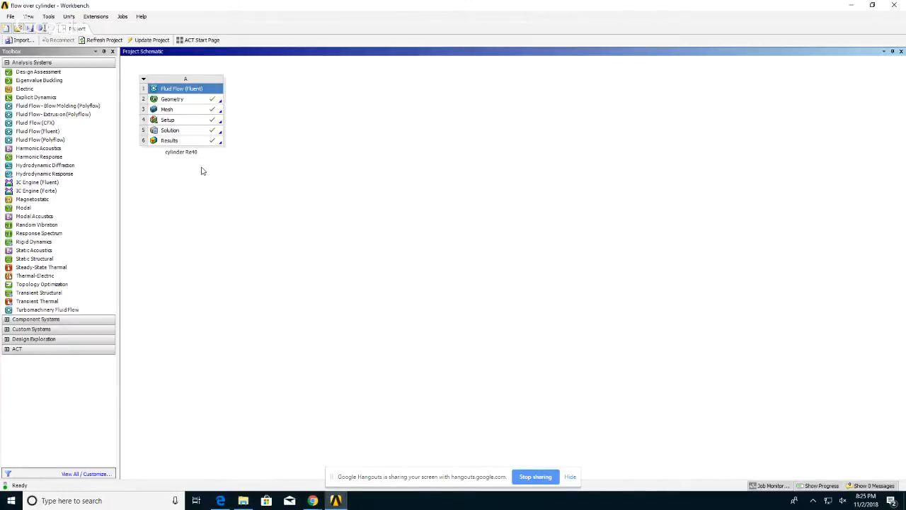
right_click(206, 88)
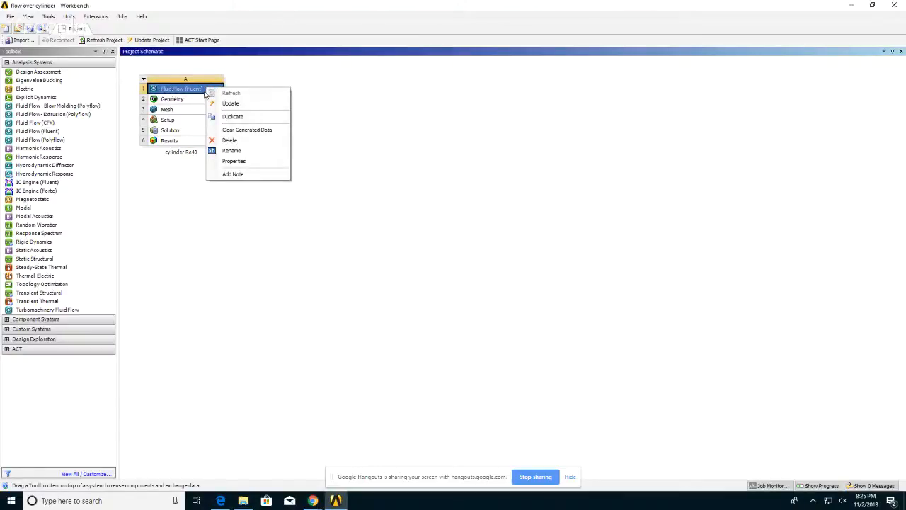
click(232, 117)
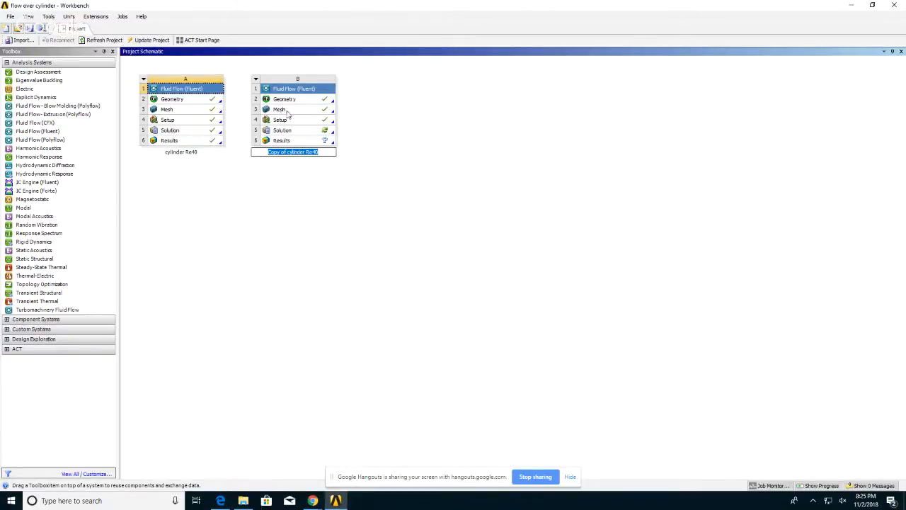
Rename the duplicated Fluid Flow system as cylinder Re100
click(305, 170)
key(BackSpace)
key(BackSpace)
key(BackSpace)
key(BackSpace)
key(BackSpace)
key(BackSpace)
key(BackSpace)
key(BackSpace)
key(Right)
key(Right)
key(Right)
key(Right)
key(Right)
key(Right)
key(BackSpace)
text(10)
key(Return)
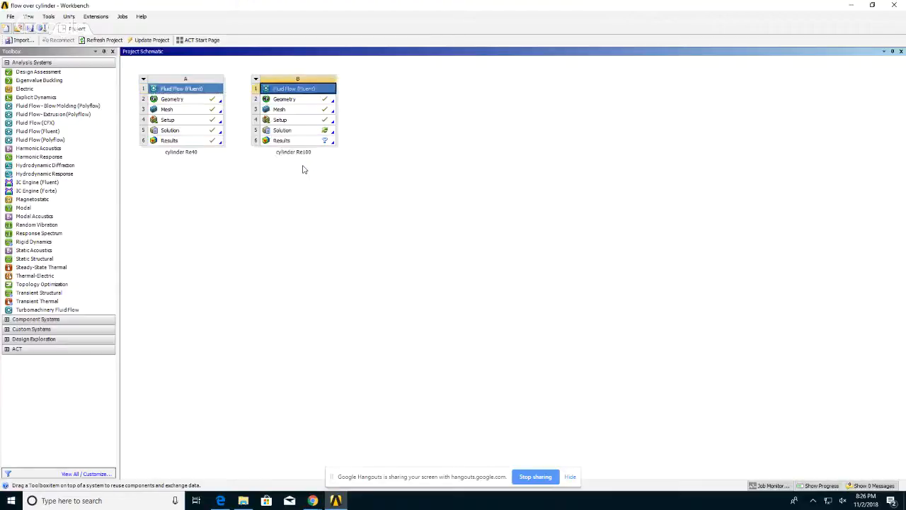
Open the Setup of the cylinder Re100 system in Fluent, keeping the launcher's double precision and serial options
click(287, 121)
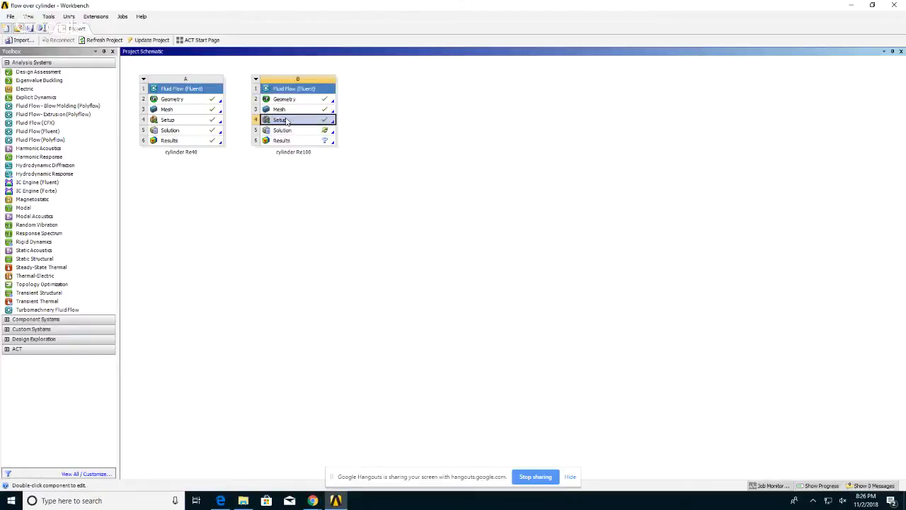
right_click(287, 122)
click(305, 126)
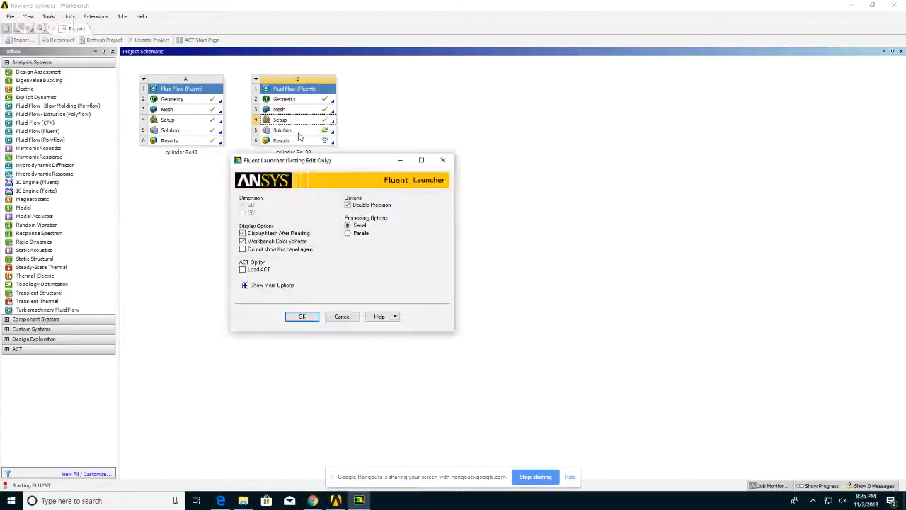
click(302, 318)
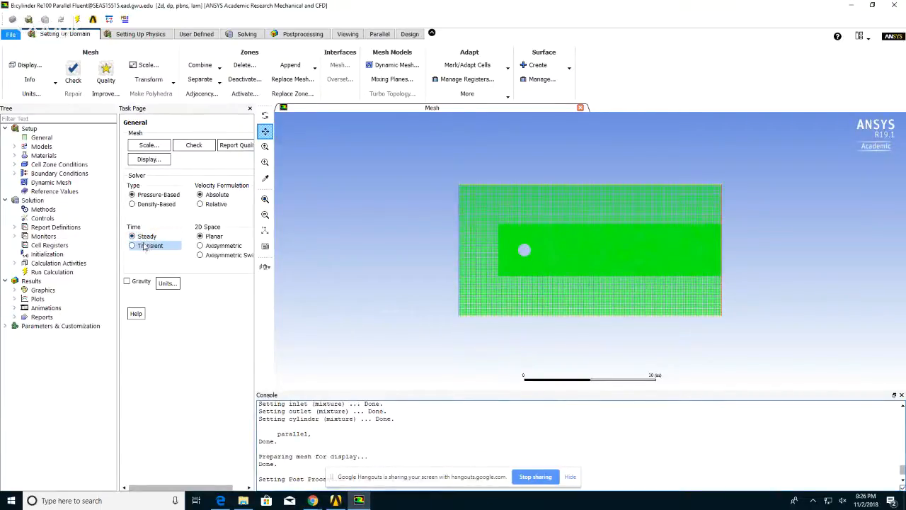
Switch the solver's time setting from steady to transient
click(143, 246)
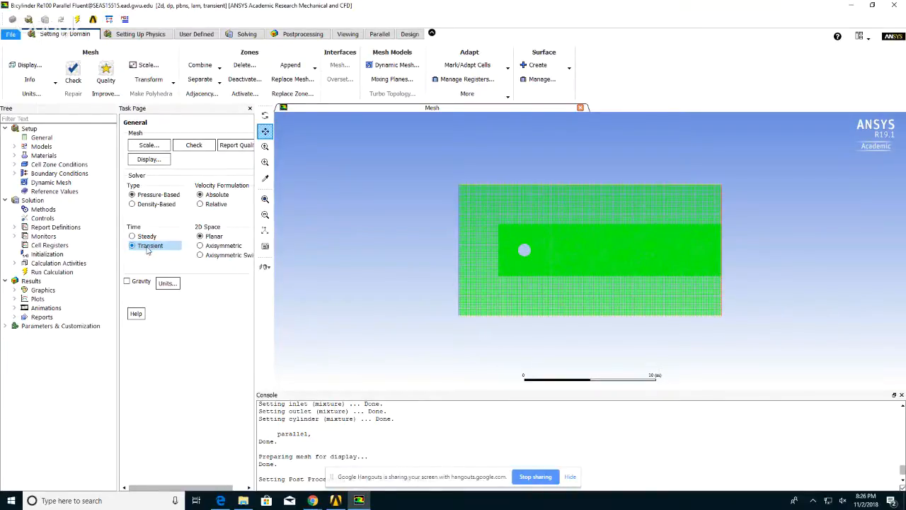
click(37, 256)
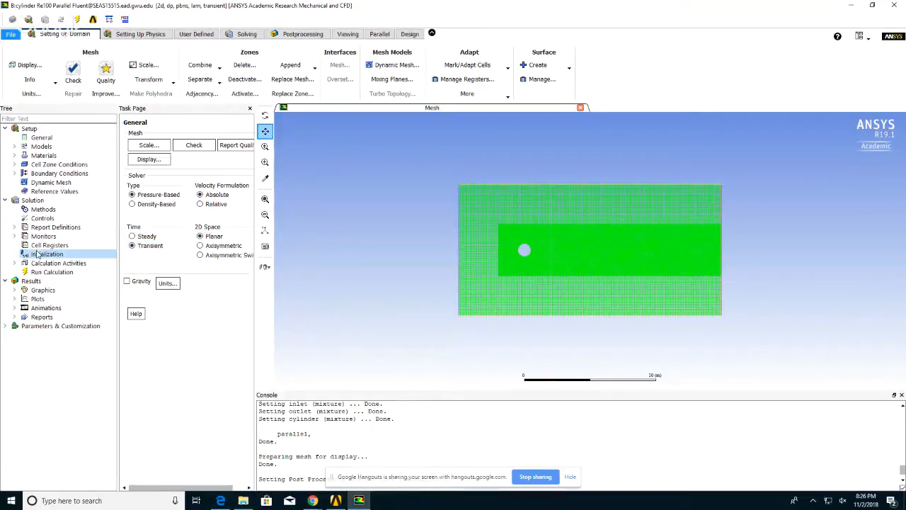
Open the fluid40 material for editing and set its constant density to 100 kg/m3
click(15, 156)
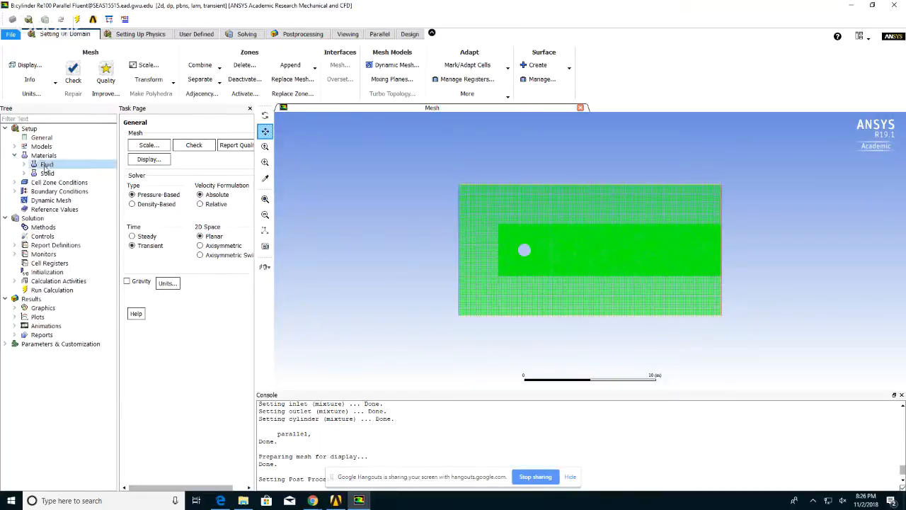
double_click(43, 167)
double_click(58, 173)
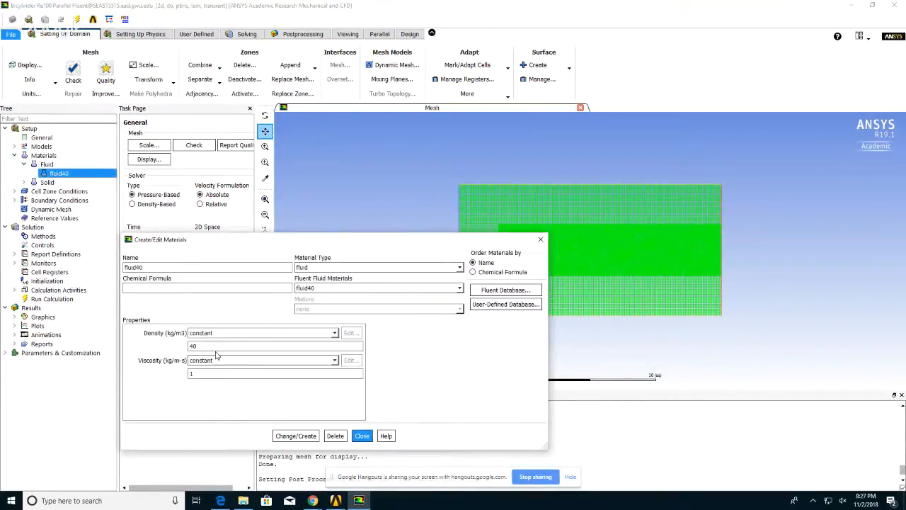
drag(214, 347, 175, 346)
text(100)
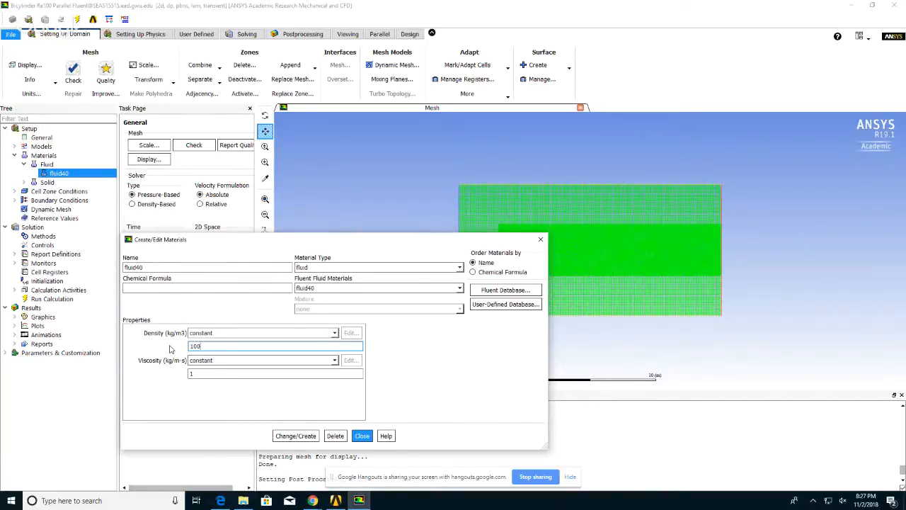
Rename the material as fluid100 and apply the changes, overwriting fluid40
click(144, 266)
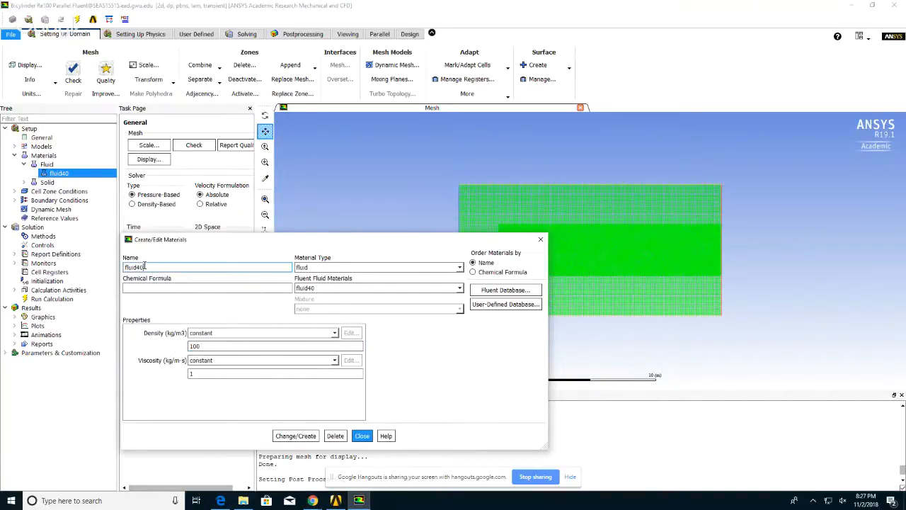
key(BackSpace)
text(100)
click(210, 346)
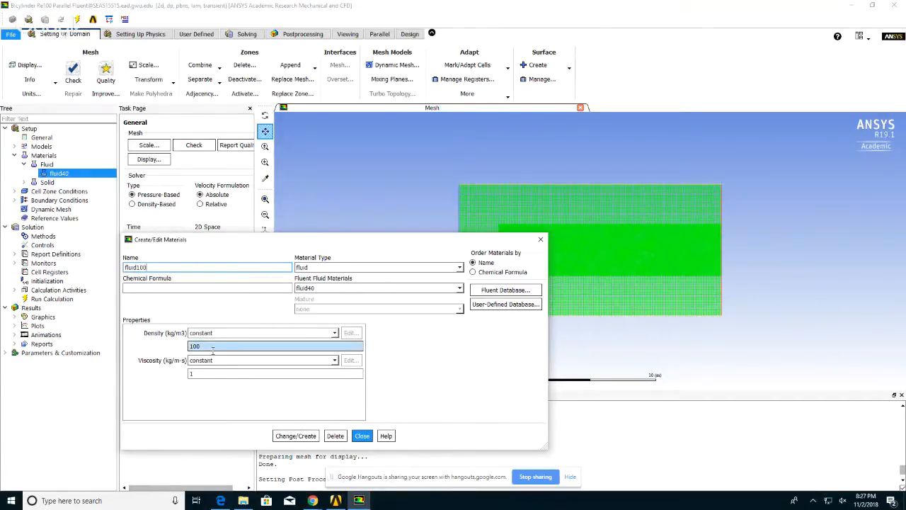
click(295, 435)
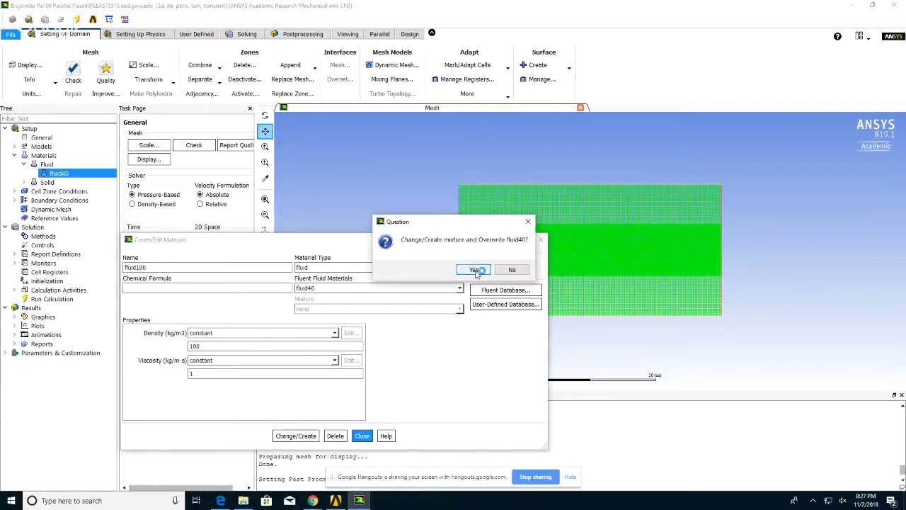
click(475, 270)
click(361, 436)
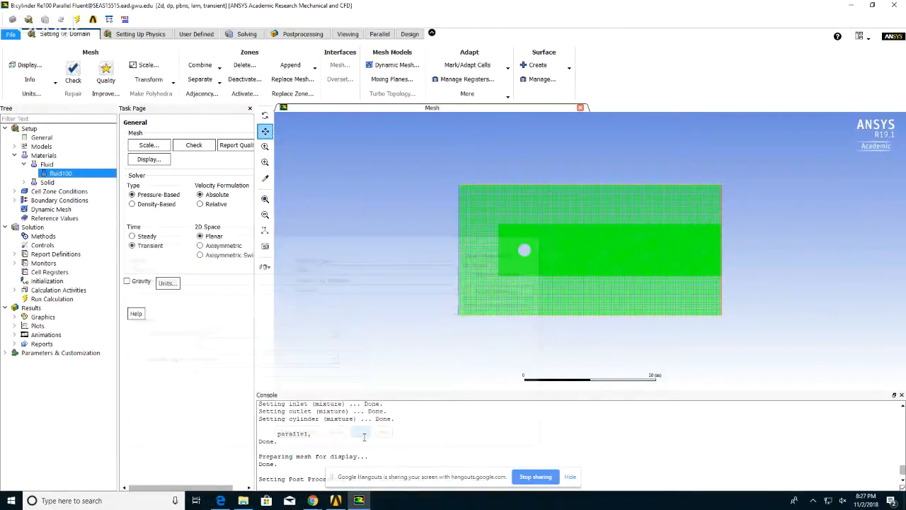
Initialize the solution with the Standard Initialization method
click(16, 200)
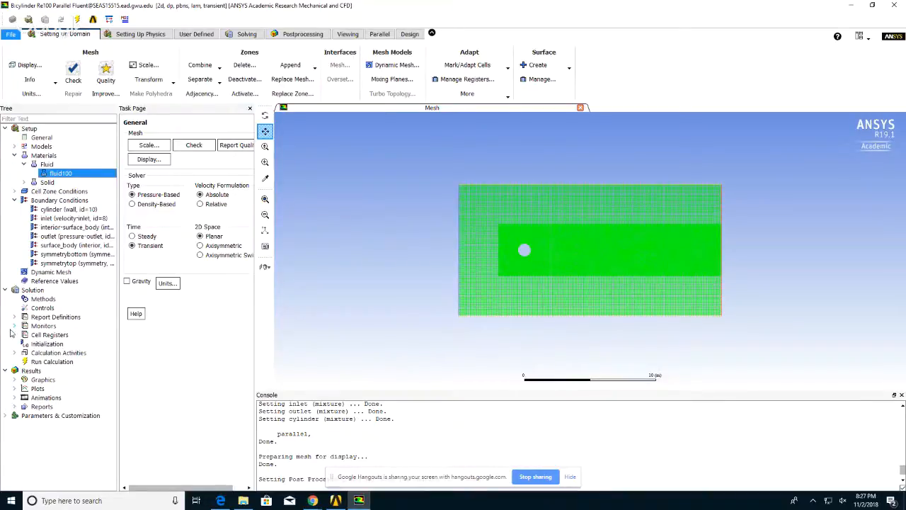
click(43, 344)
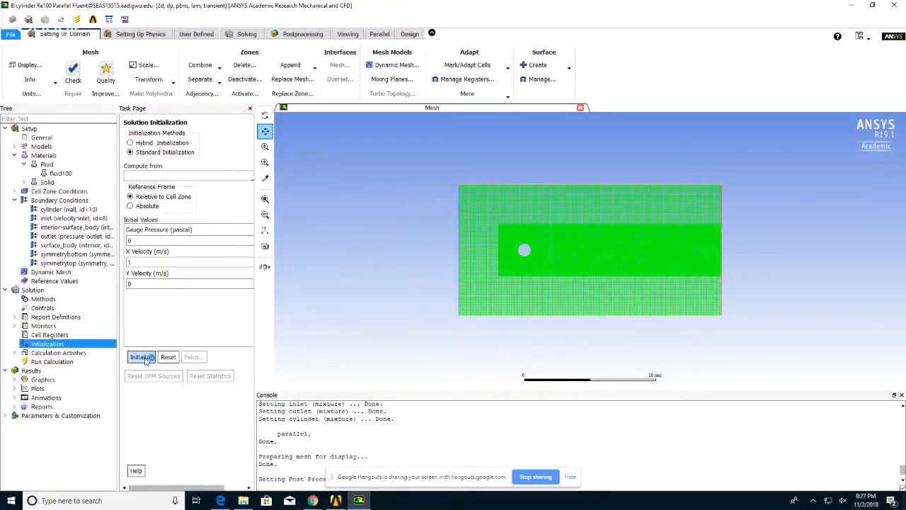
click(145, 358)
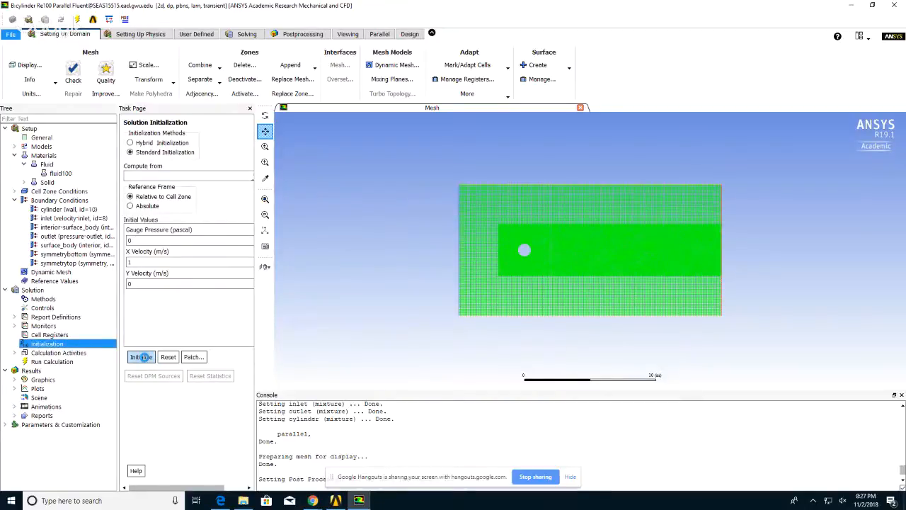
Set the calculation's data autosave to every 1 time step
double_click(39, 353)
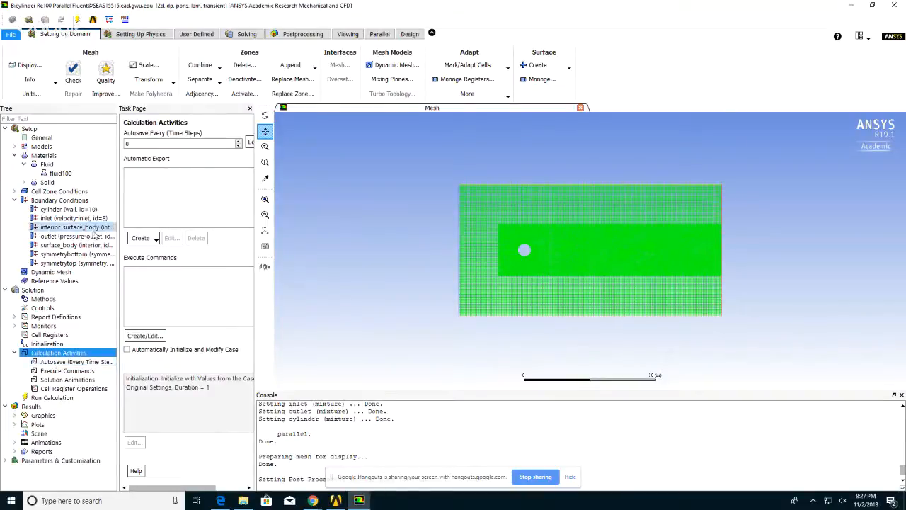
click(60, 364)
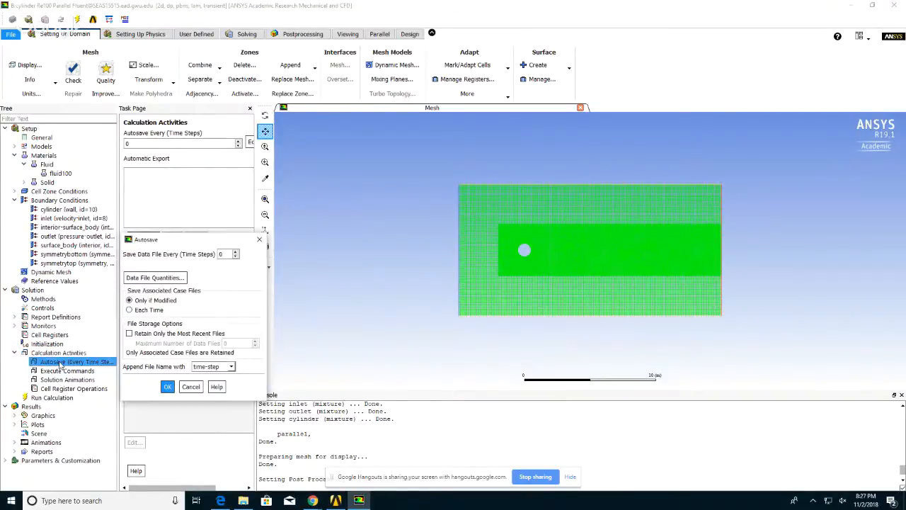
click(189, 385)
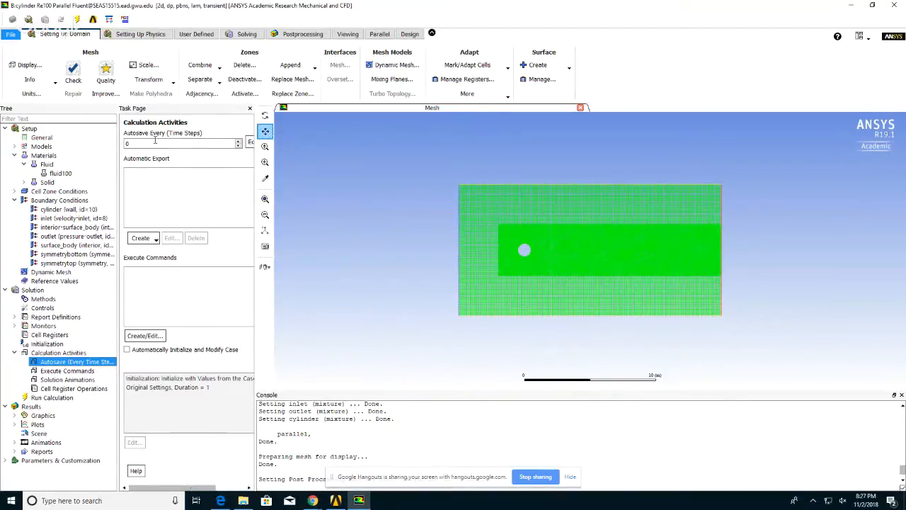
drag(139, 145, 116, 148)
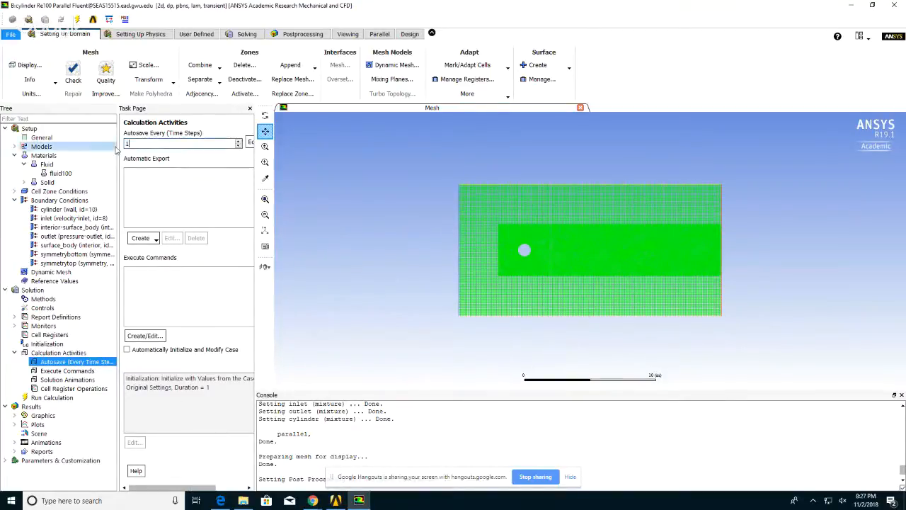
text(1)
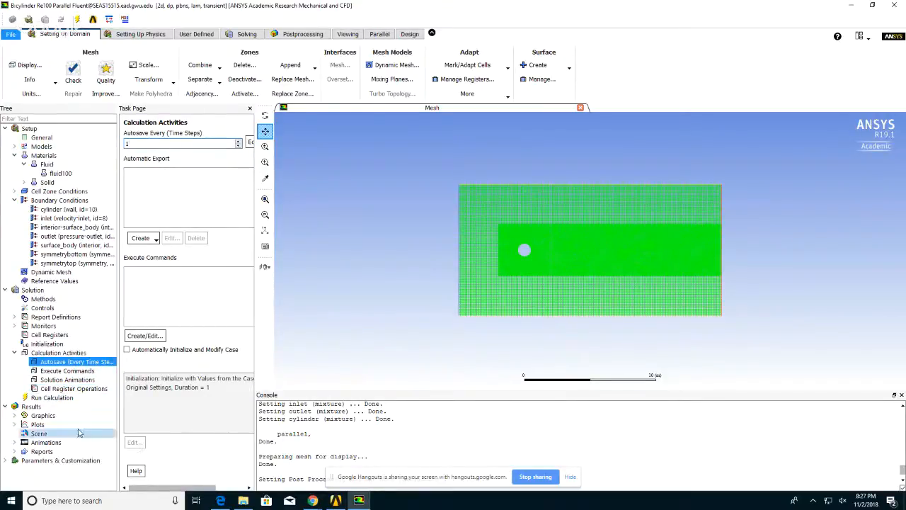
Run the calculation with a 0.2 s time step size, 100 time steps and a maximum of 200 iterations per time step
click(61, 399)
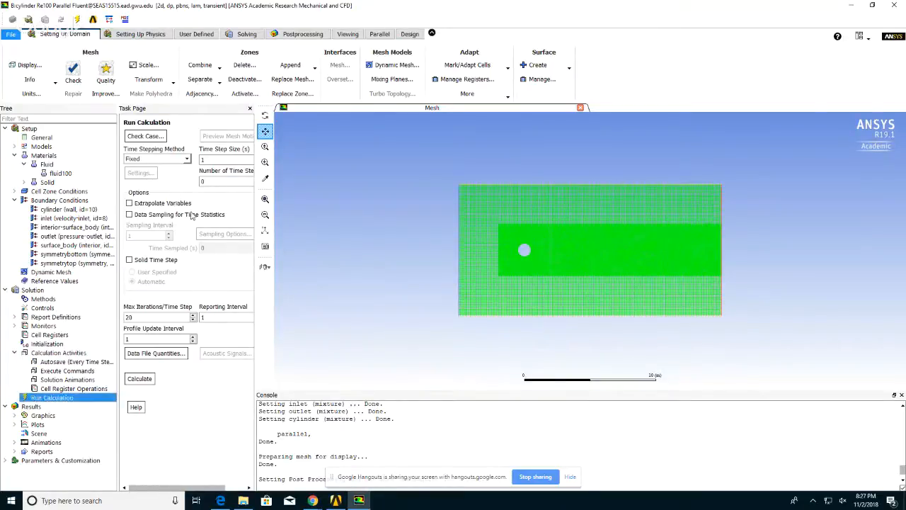
double_click(211, 161)
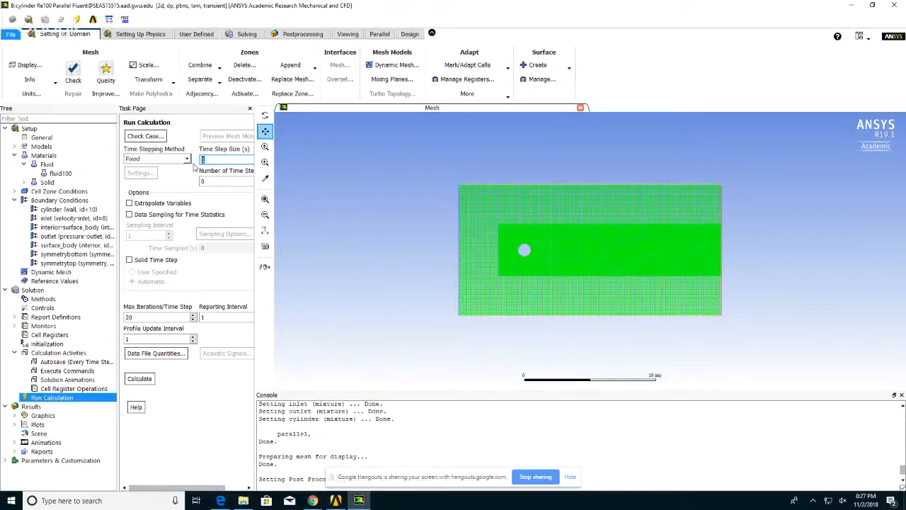
text(0.2)
key(Tab)
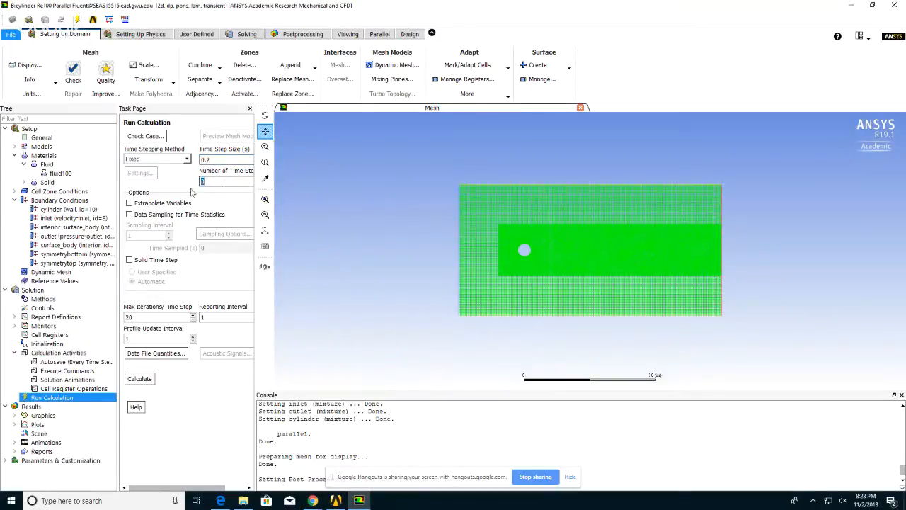
text(100)
click(144, 317)
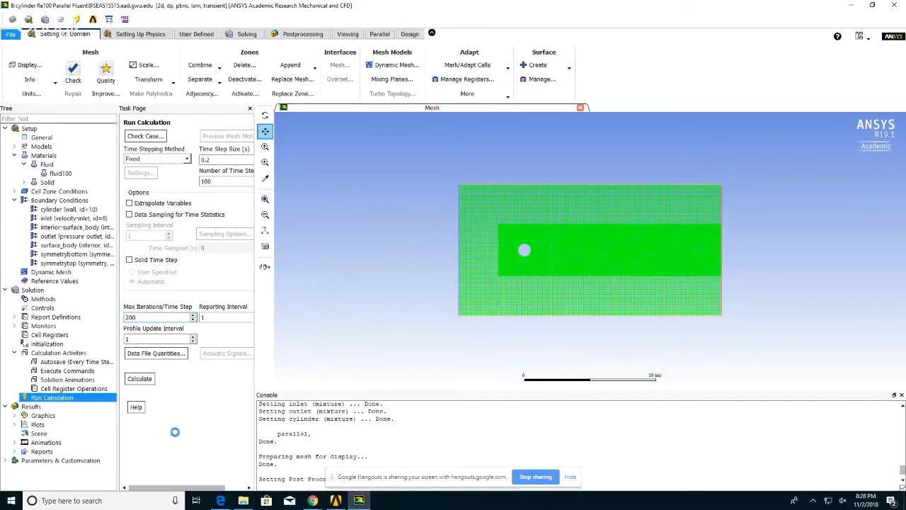
click(148, 380)
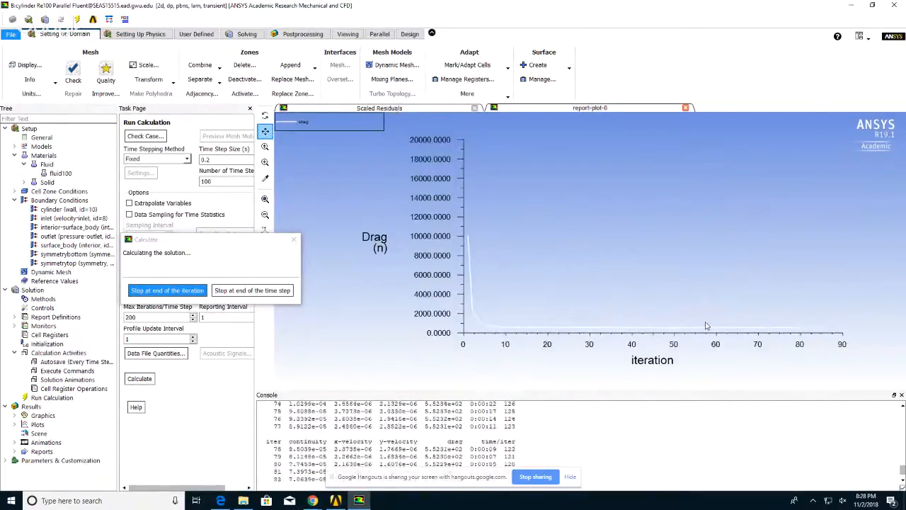
Check the scaled residuals and the drag report plot while the solution is calculating
click(407, 109)
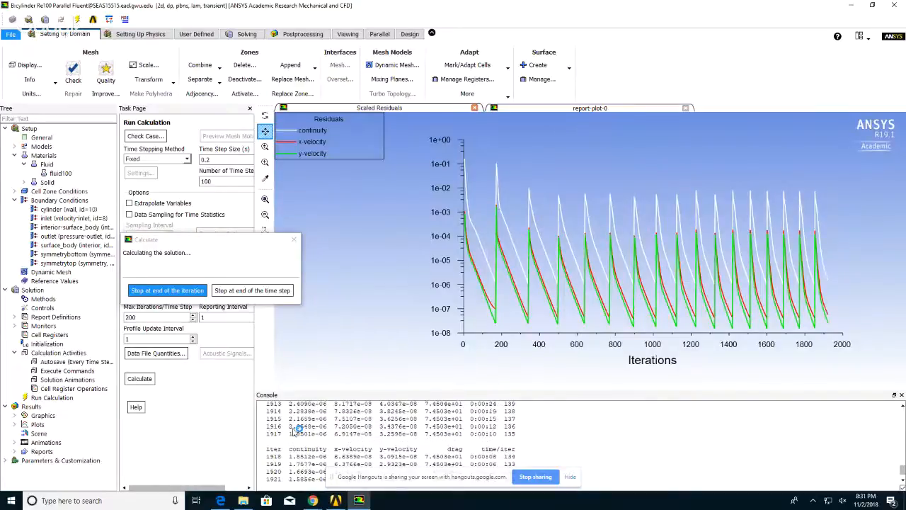
click(528, 110)
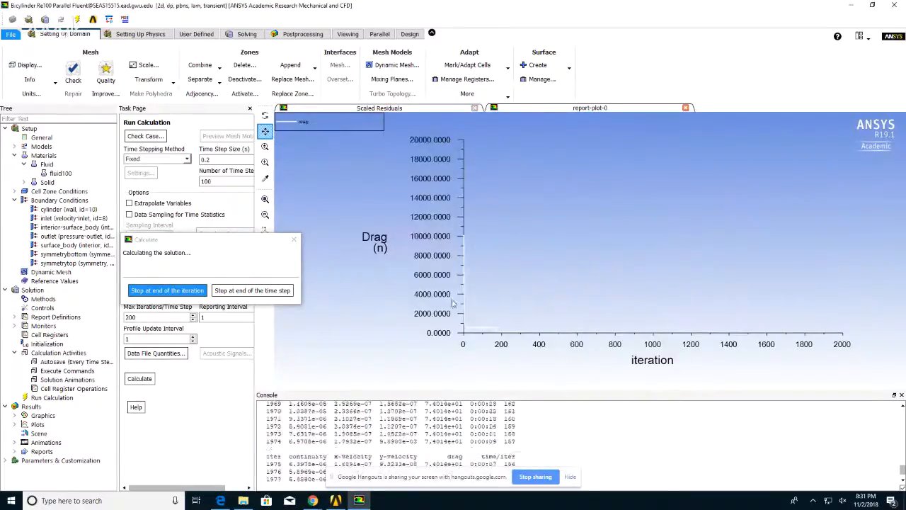
click(394, 108)
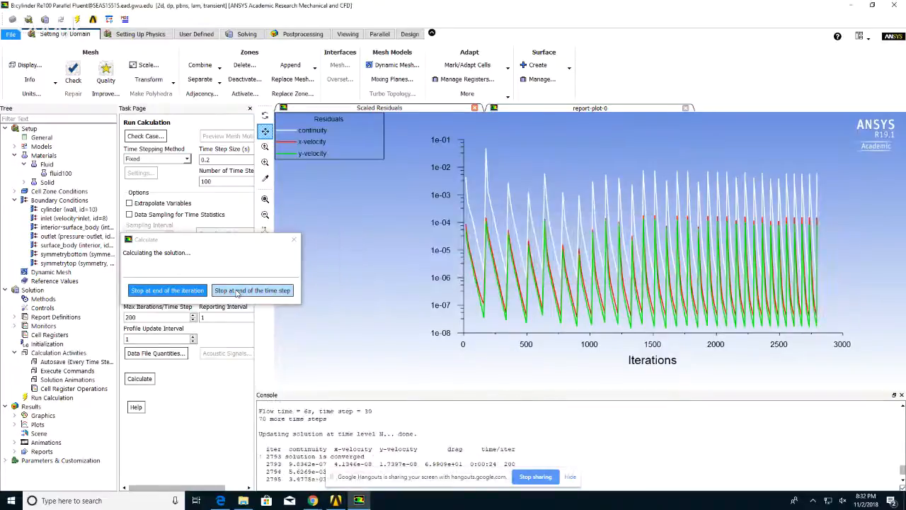
Stop the calculation at the end of the current time step and quit Fluent
click(238, 291)
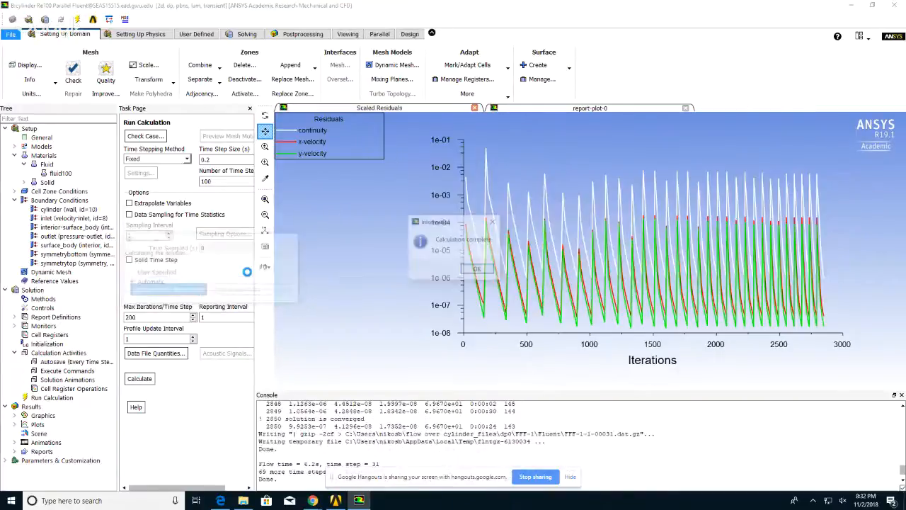
click(477, 270)
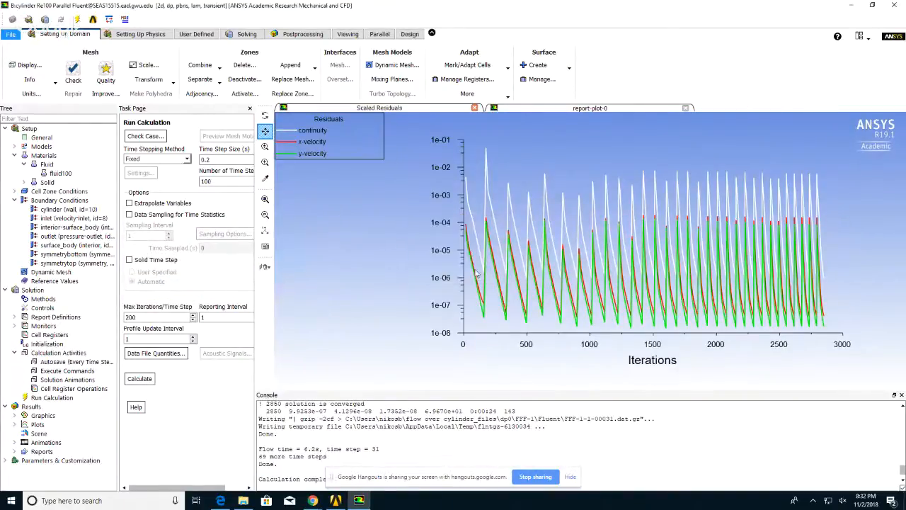
click(892, 5)
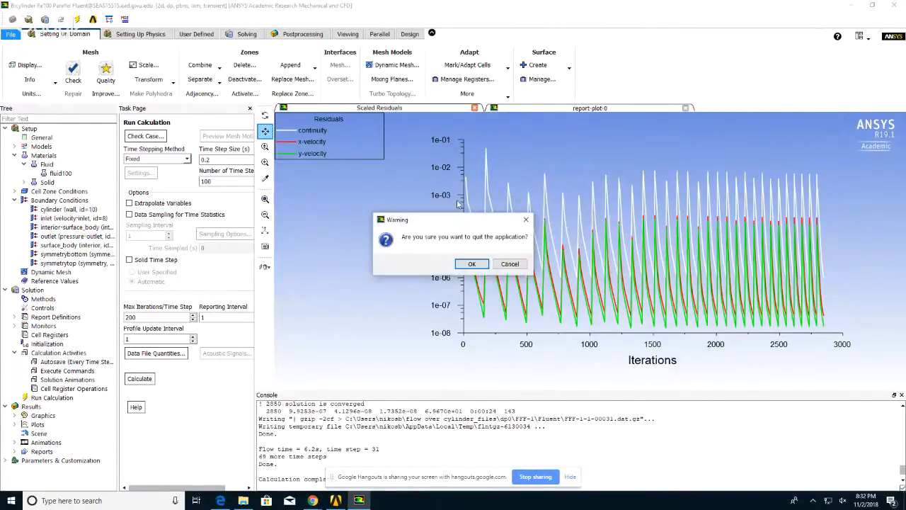
click(471, 264)
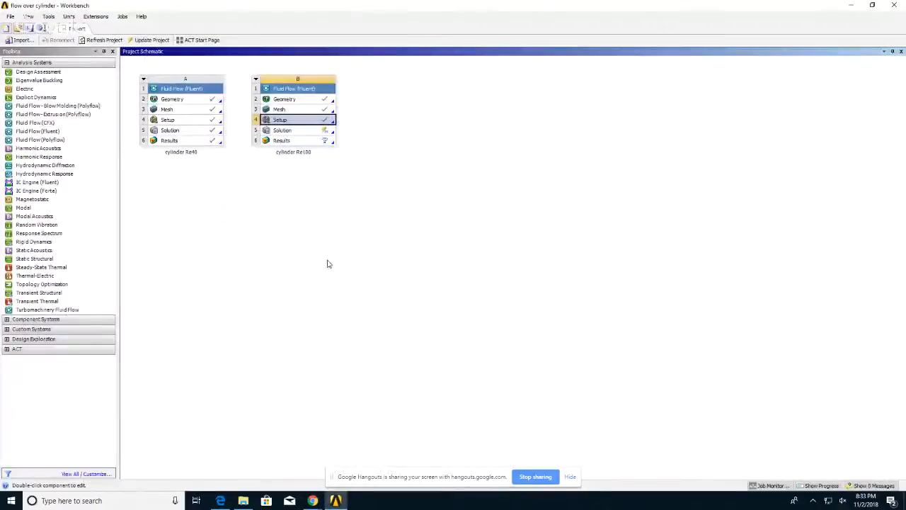
Open the Results of the cylinder Re100 system from Workbench in CFD-Post
click(281, 142)
right_click(282, 144)
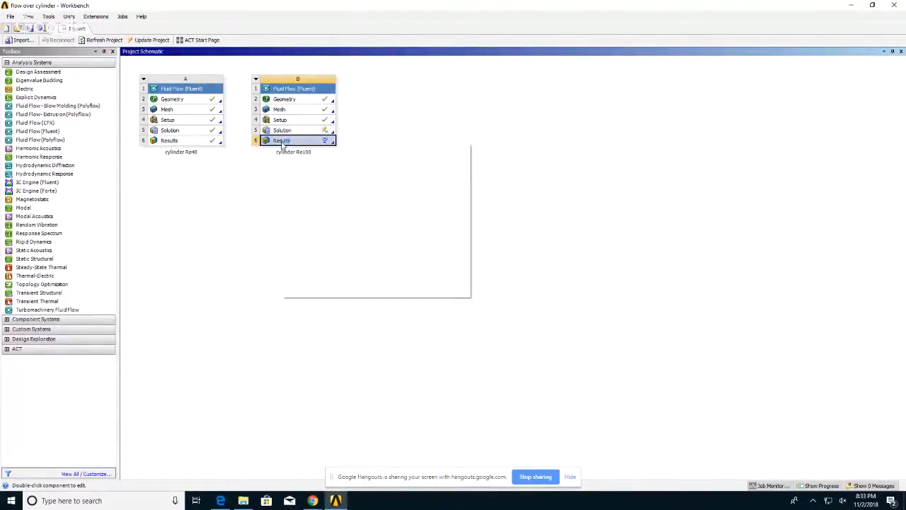
click(299, 149)
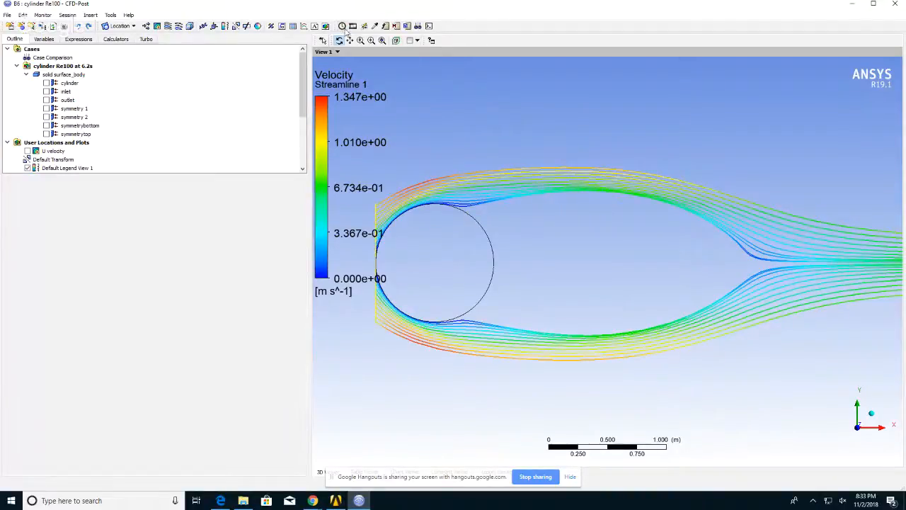
Load the 0 s and 0.2 s time steps in the Timestep Selector to examine the velocity streamlines
click(342, 27)
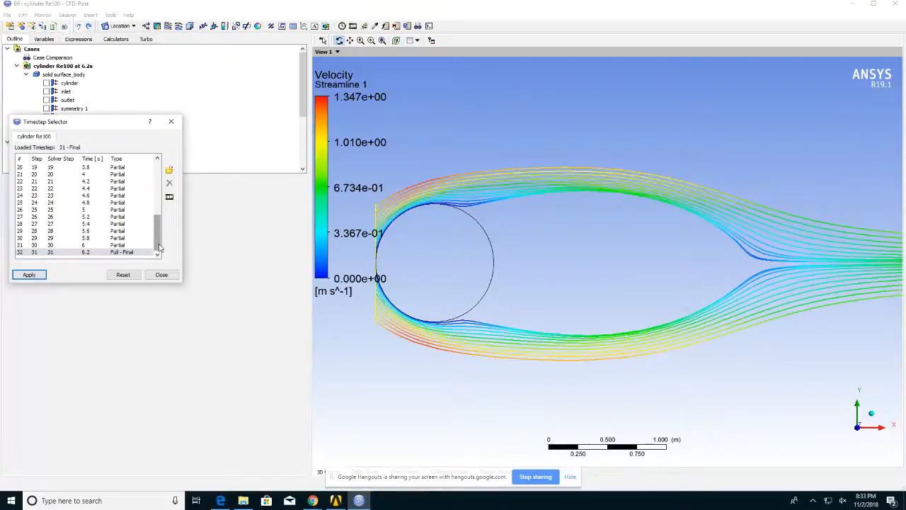
scroll(160, 247, up, 10)
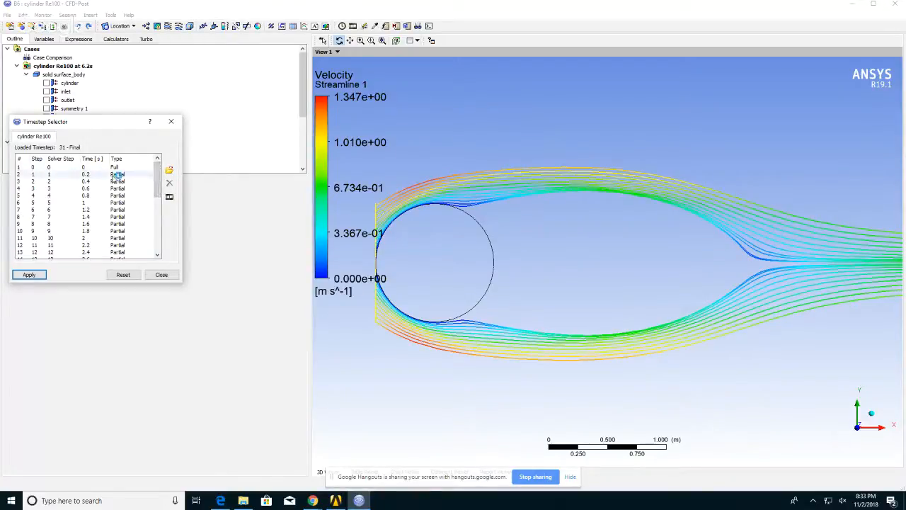
click(53, 167)
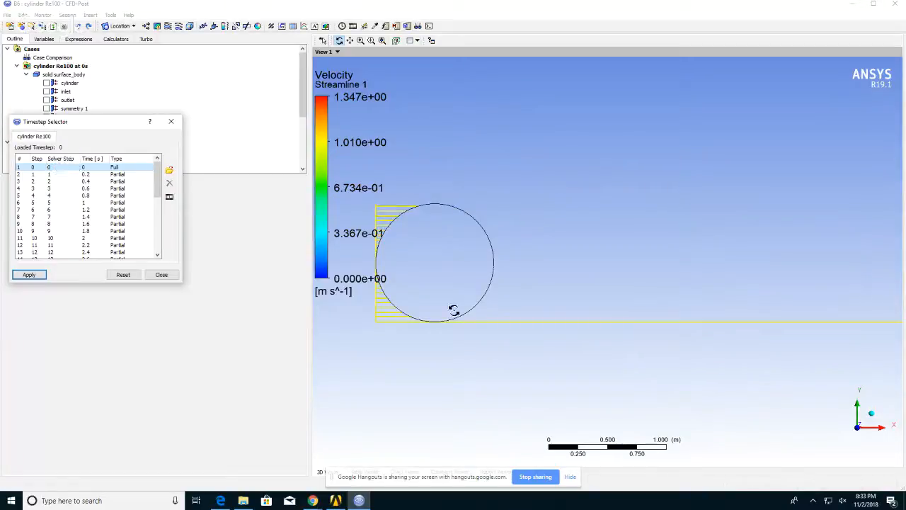
click(128, 174)
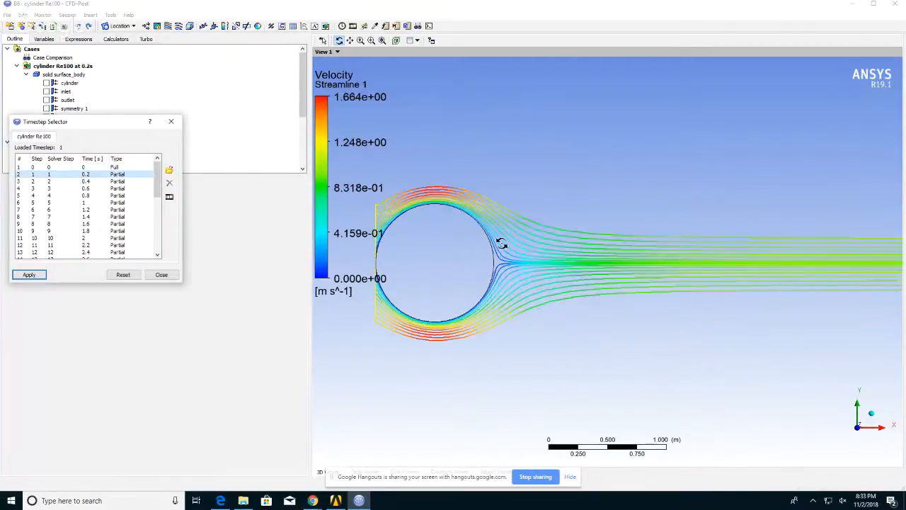
Load the time steps from 0.4 s to 1.2 s in turn to examine the velocity streamlines, and close the Timestep Selector
click(117, 181)
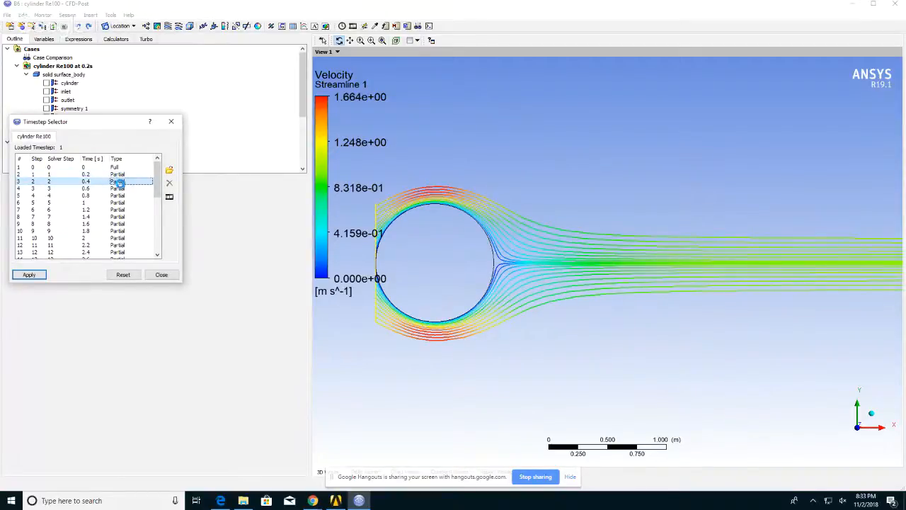
click(120, 188)
click(117, 196)
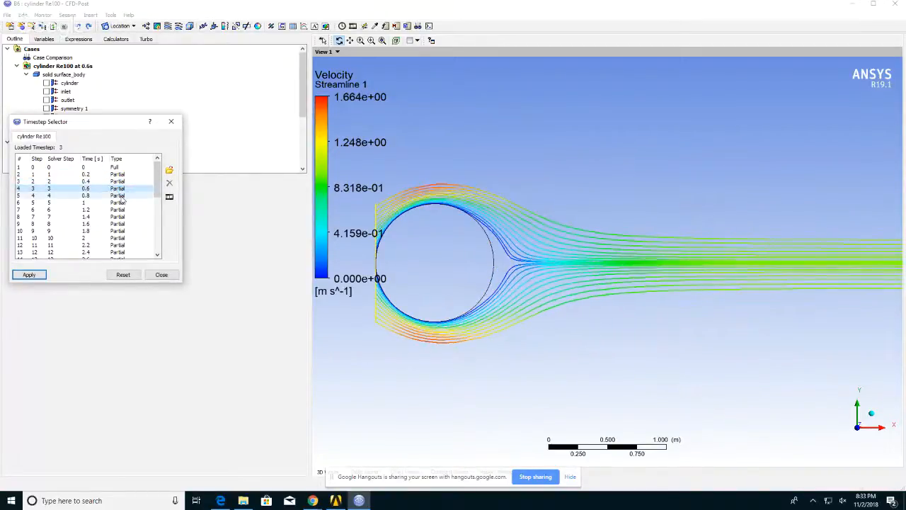
click(117, 202)
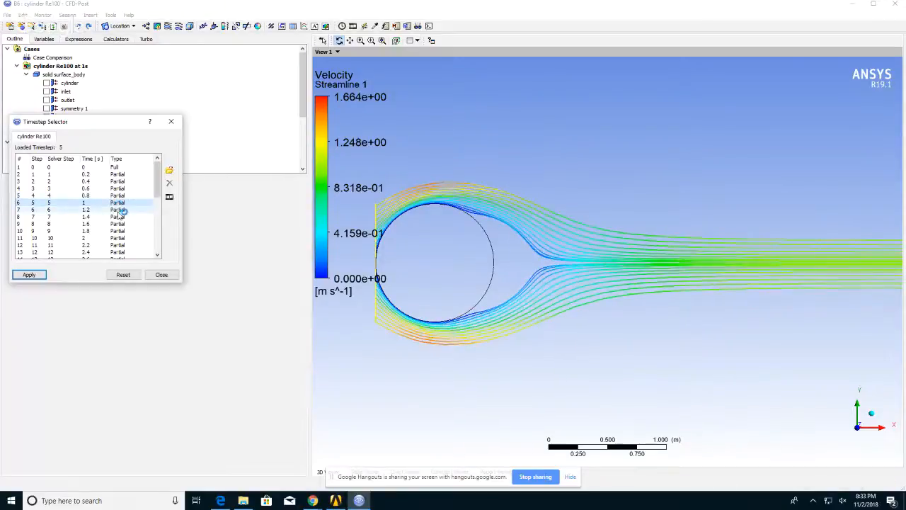
click(118, 209)
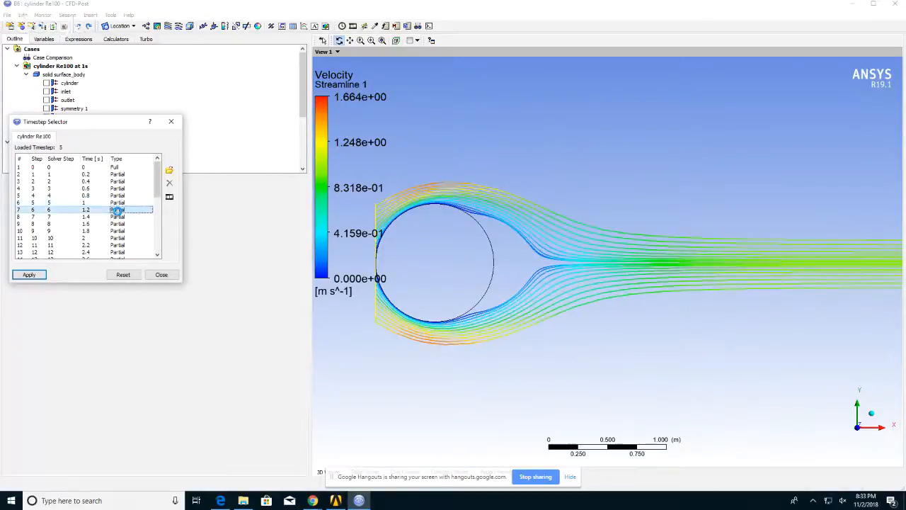
click(167, 276)
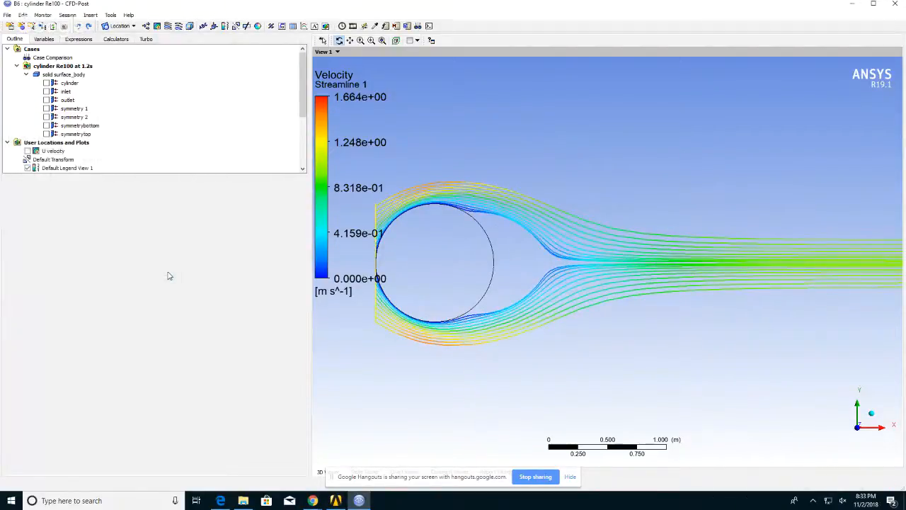
Play a Timestep Animation of the velocity streamlines from the first time step through to time step 31, and close the animation settings
click(353, 26)
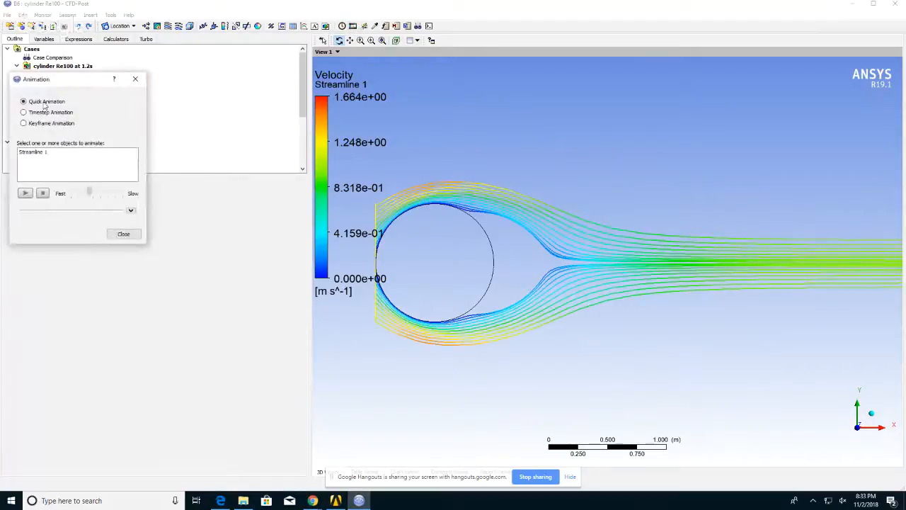
click(24, 113)
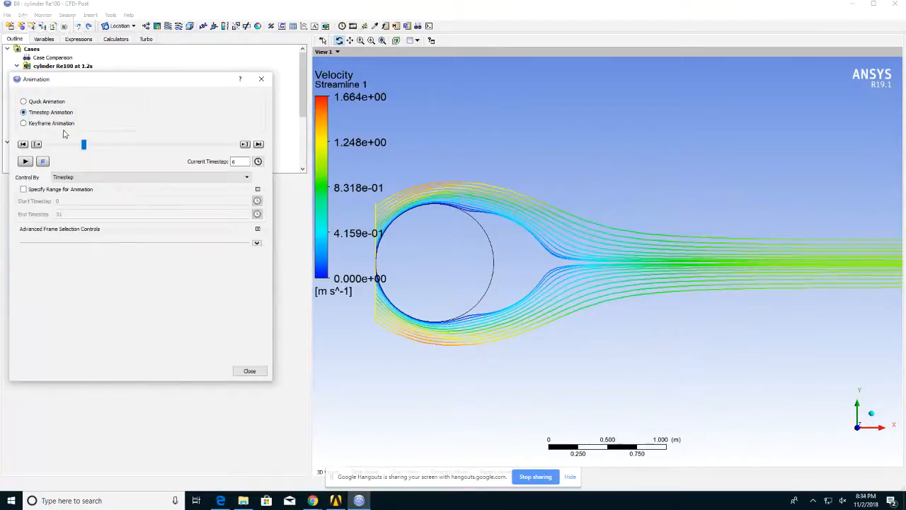
drag(82, 146, 47, 146)
click(26, 162)
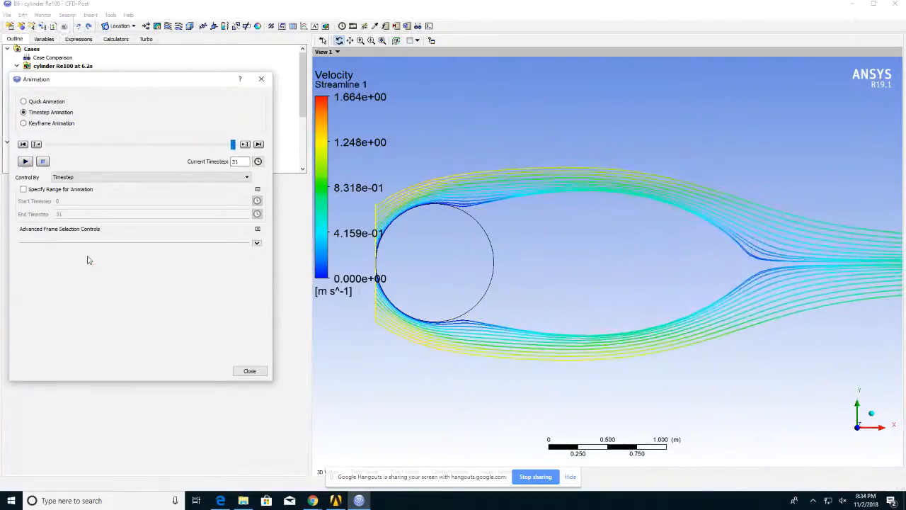
click(250, 371)
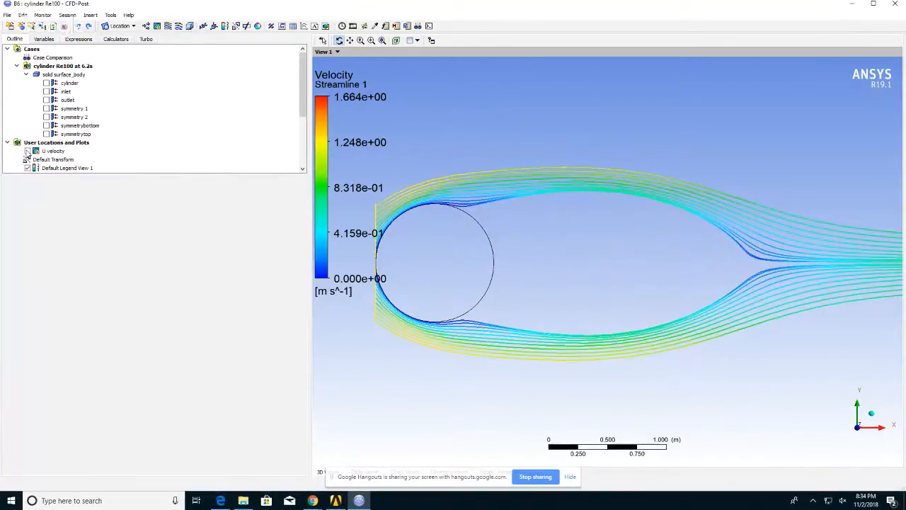
Show the U velocity contour and hide Streamline 1 and line1 in the 3D view
click(27, 152)
scroll(61, 156, down, 2)
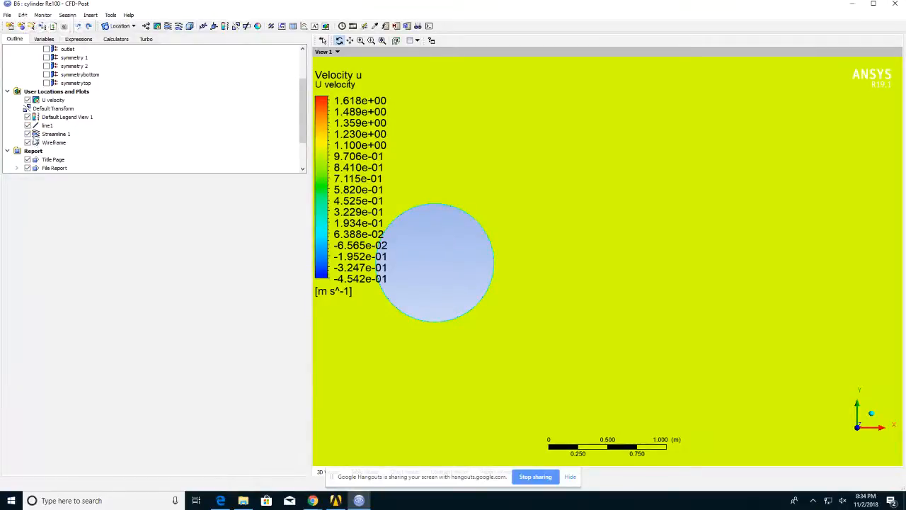
click(26, 134)
click(27, 125)
click(57, 101)
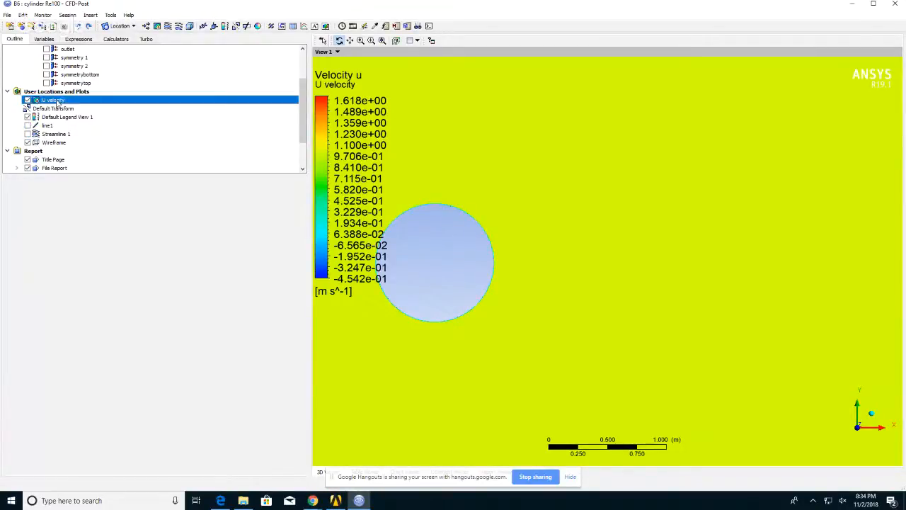
click(342, 27)
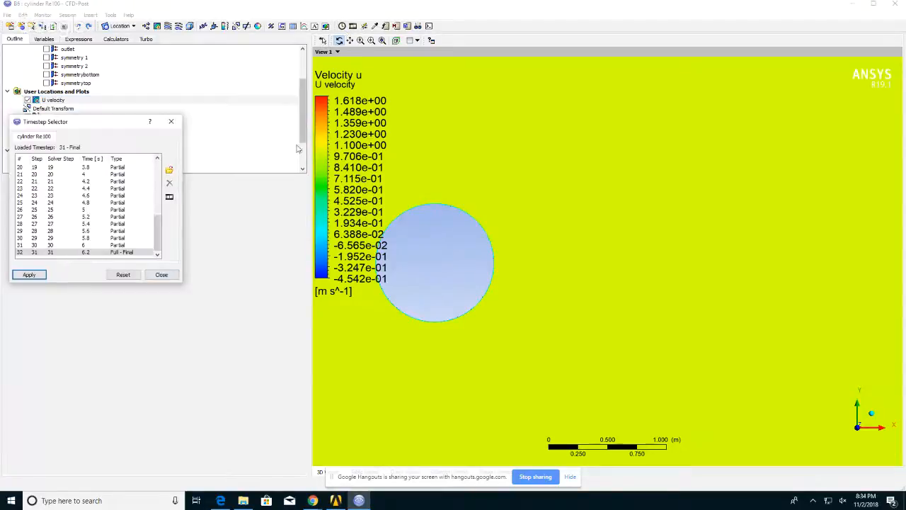
drag(157, 232, 158, 166)
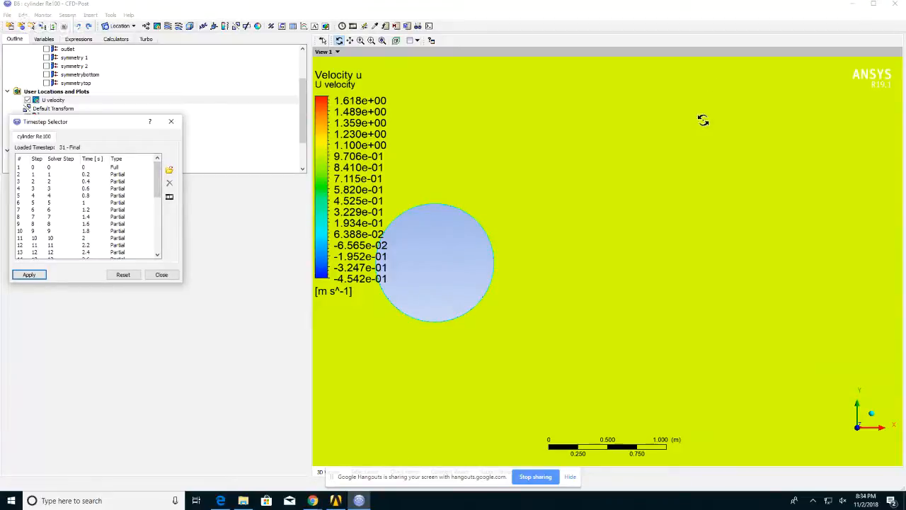
click(162, 274)
Play the Timestep Animation of the U velocity contour from time step 0, with the wake visible in a front view
click(355, 26)
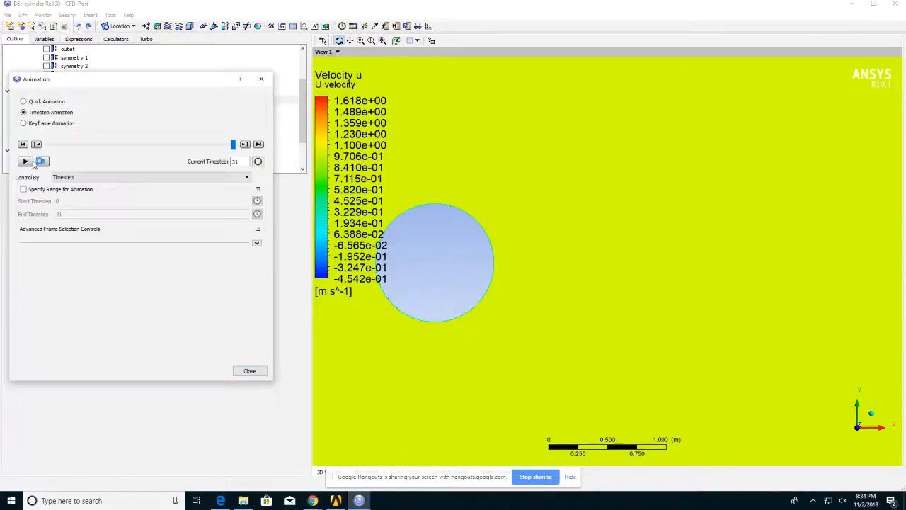
click(47, 144)
drag(174, 145, 48, 144)
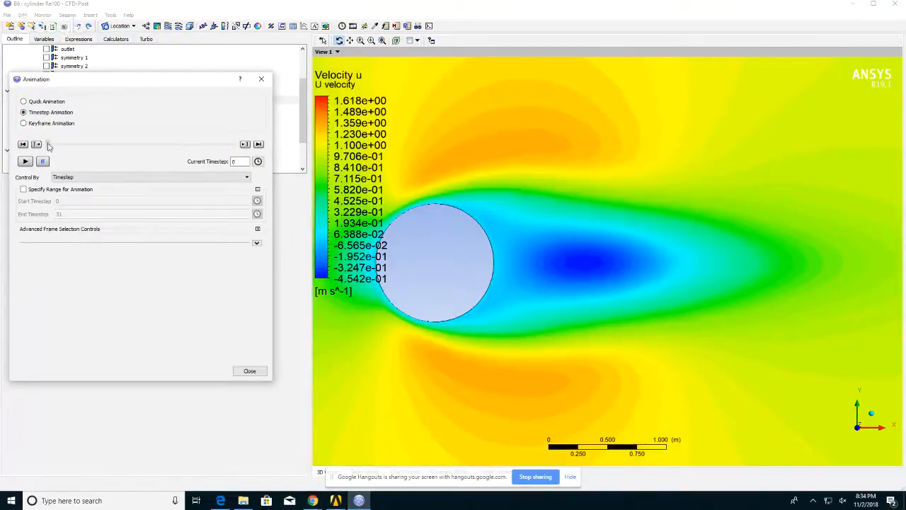
scroll(519, 232, down, 4)
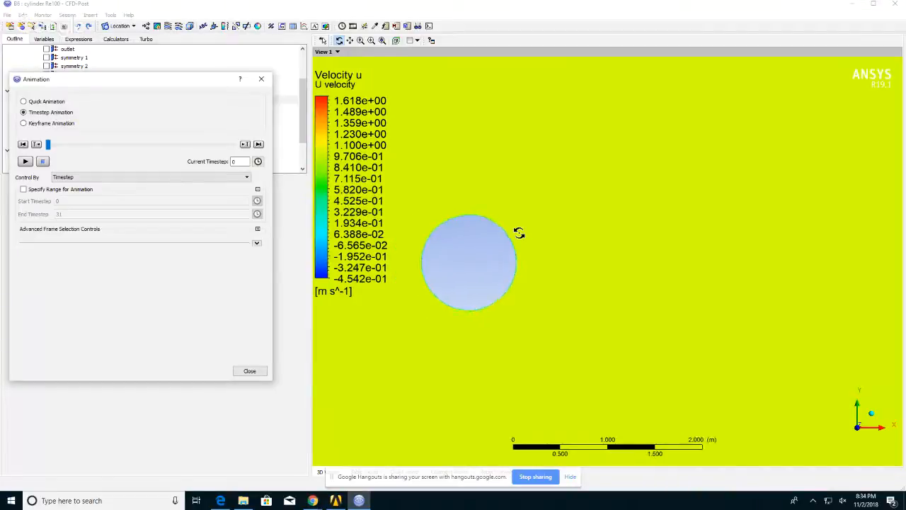
click(609, 280)
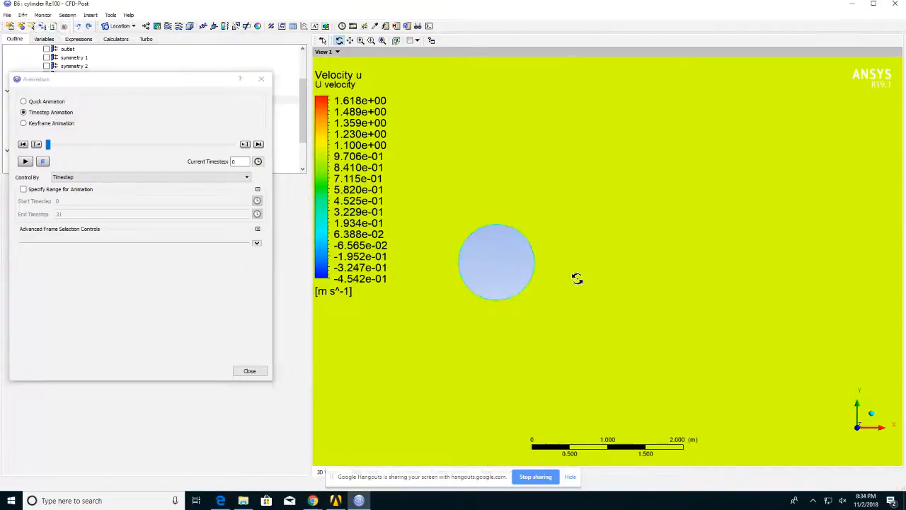
drag(618, 277, 537, 293)
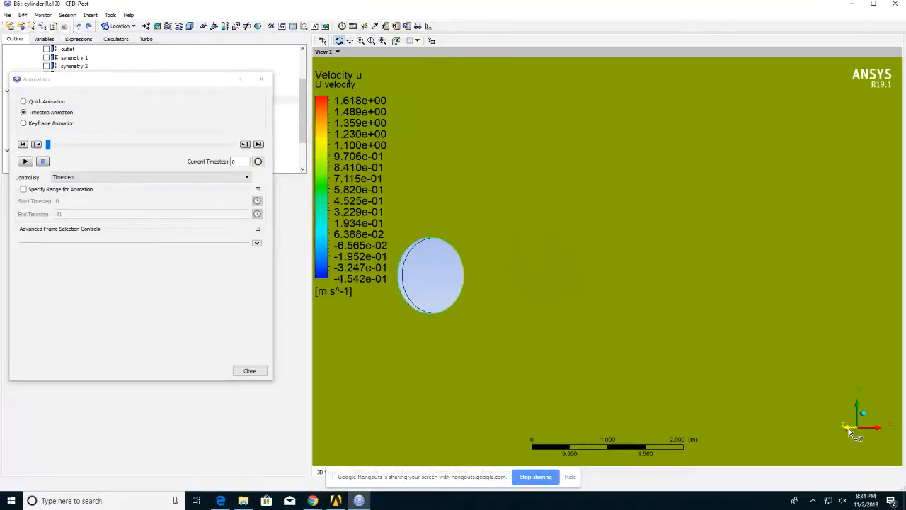
click(849, 429)
scroll(471, 264, up, 2)
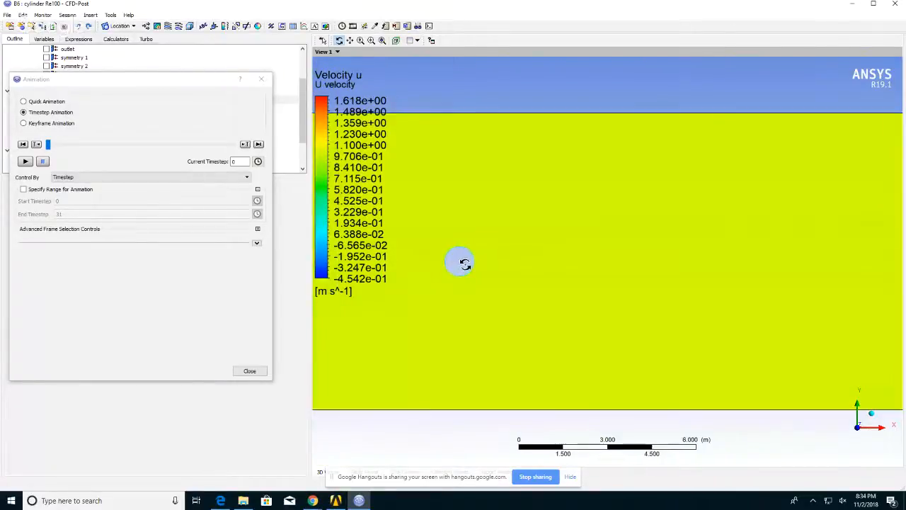
click(25, 162)
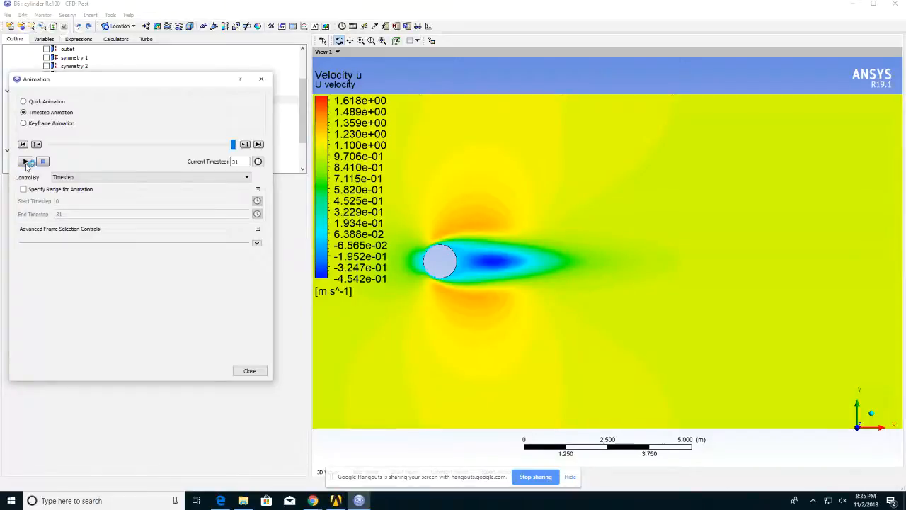
Close the animation settings and quit CFD-Post
click(249, 371)
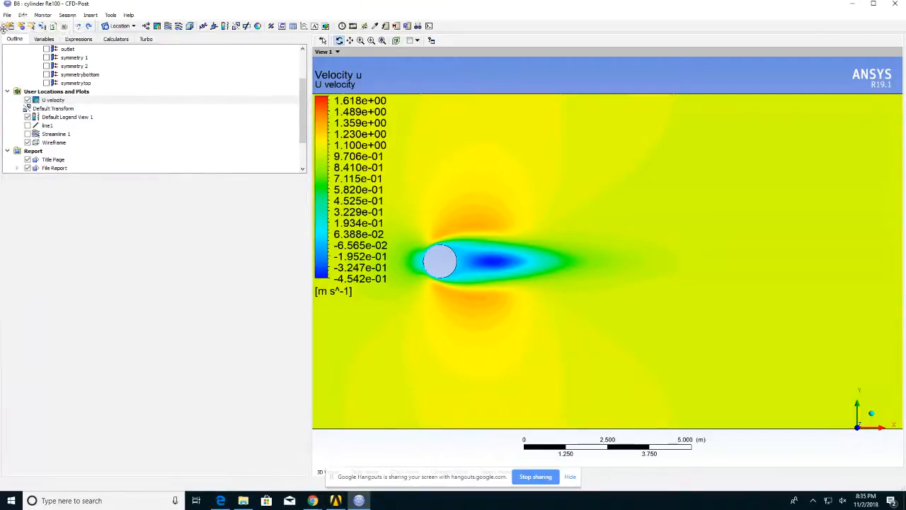
click(7, 14)
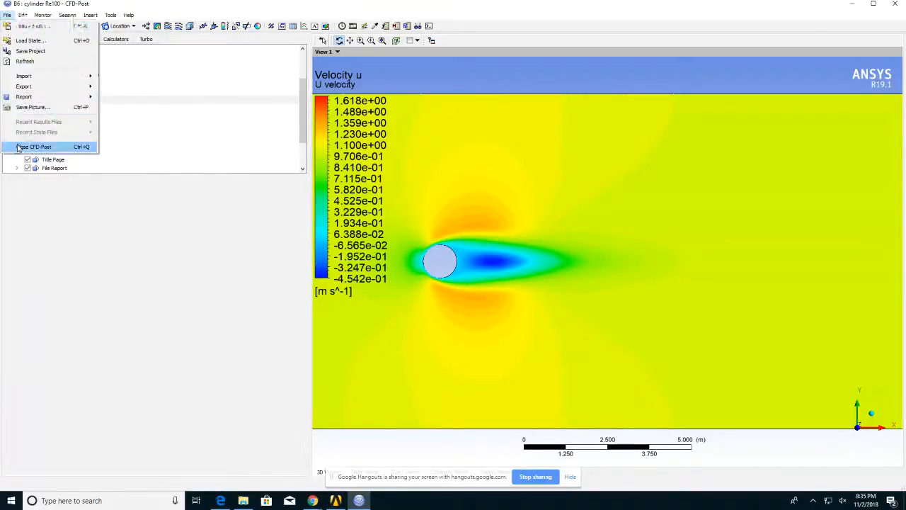
click(18, 147)
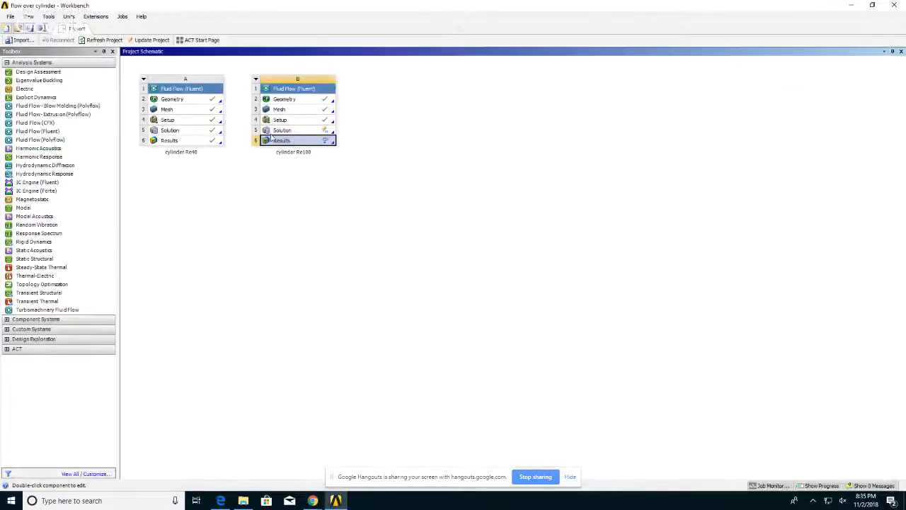
Save the flow over cylinder project and close Workbench
click(11, 16)
click(29, 46)
click(892, 6)
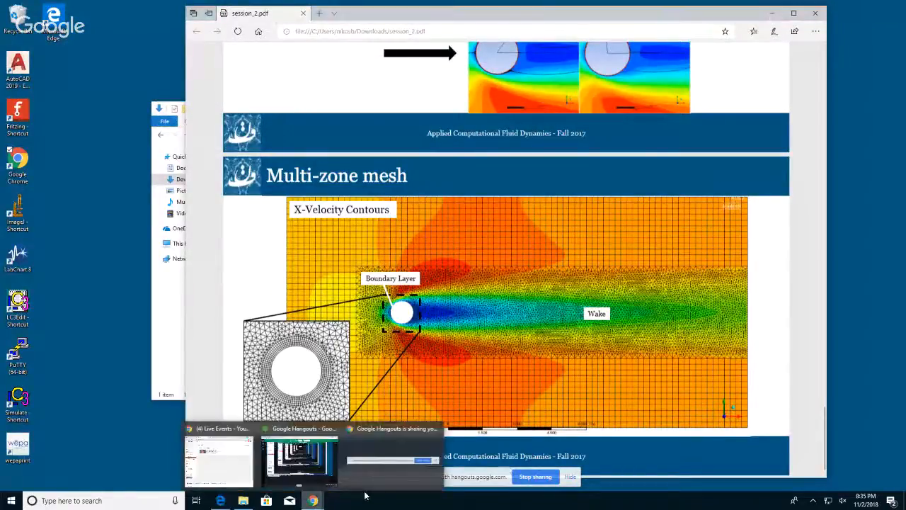
click(535, 476)
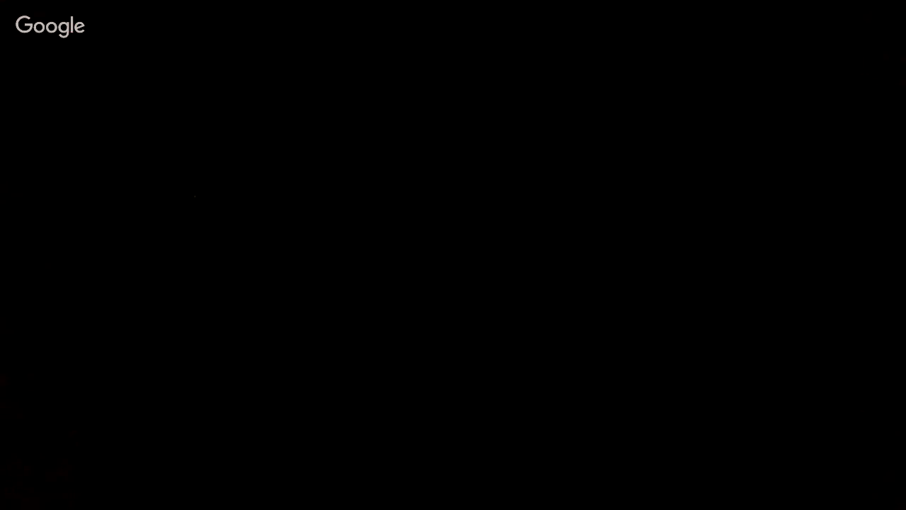